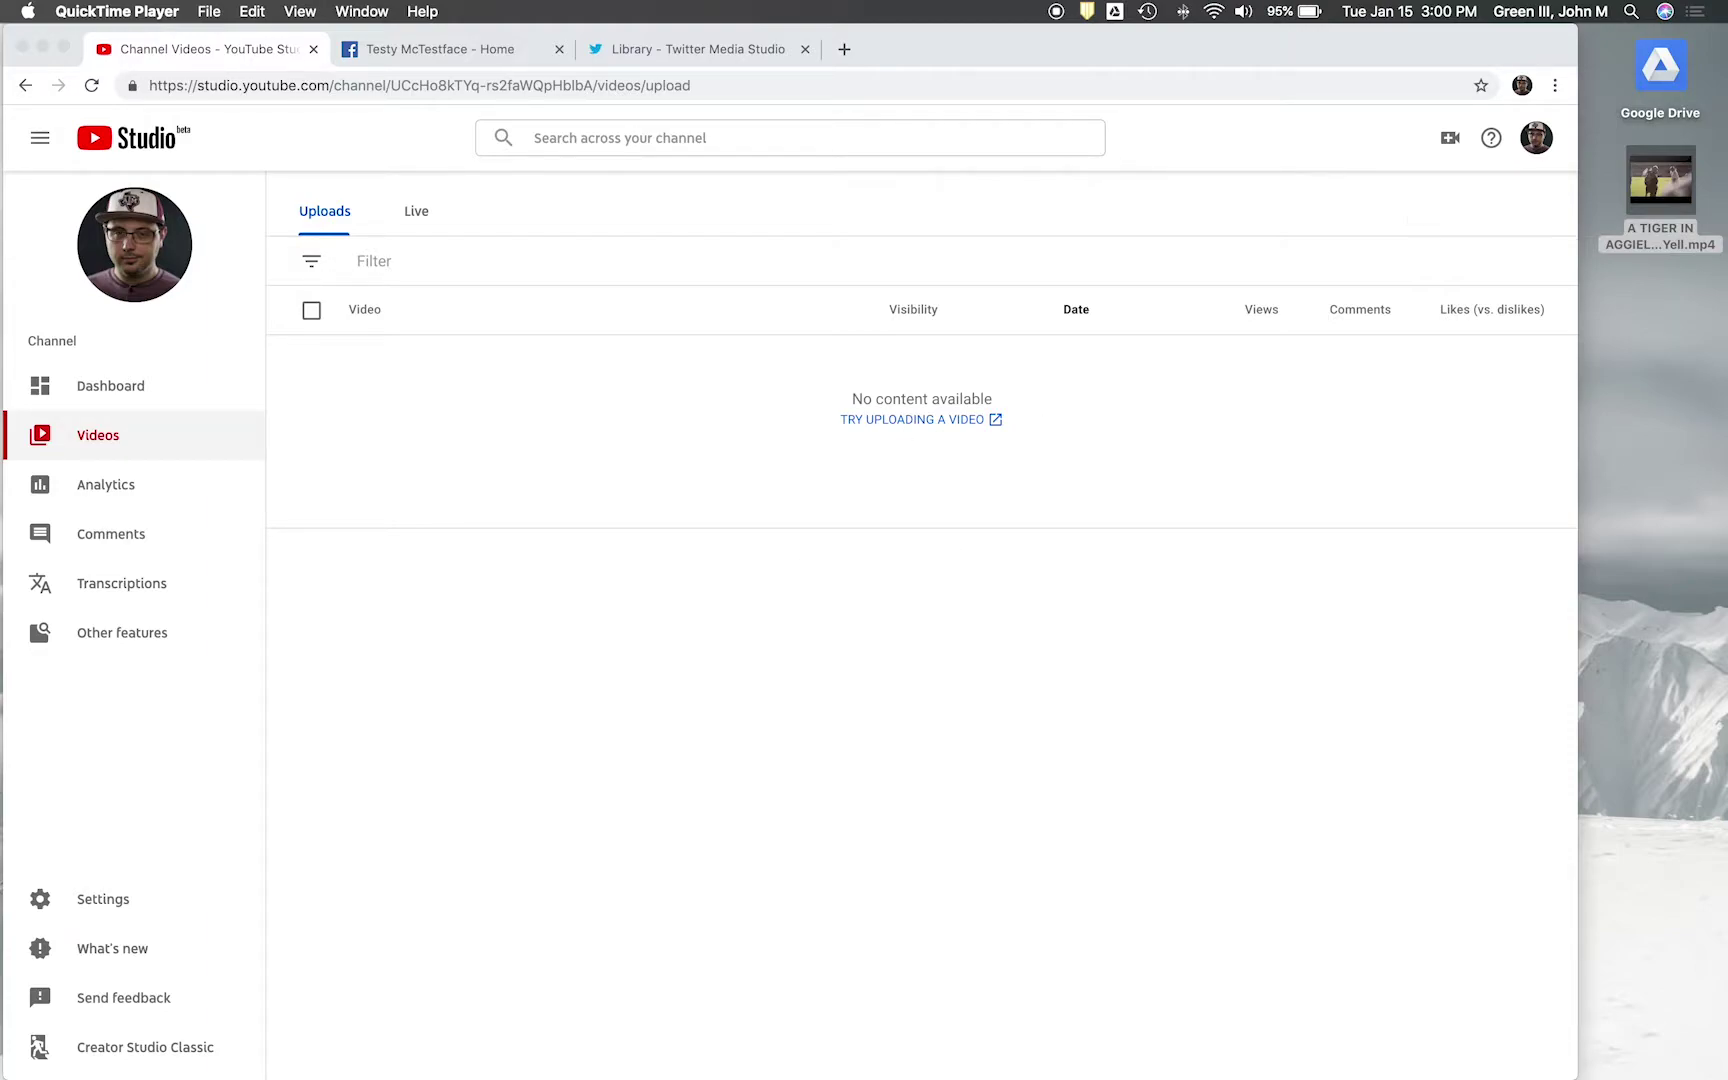
- Preview the desktop file A TIGER IN AGGIELAND Midnight Yell.mp4, skipping ahead to the interview and pausing before closing the preview
{"action": "left_click", "coordinate": [1697, 244]}
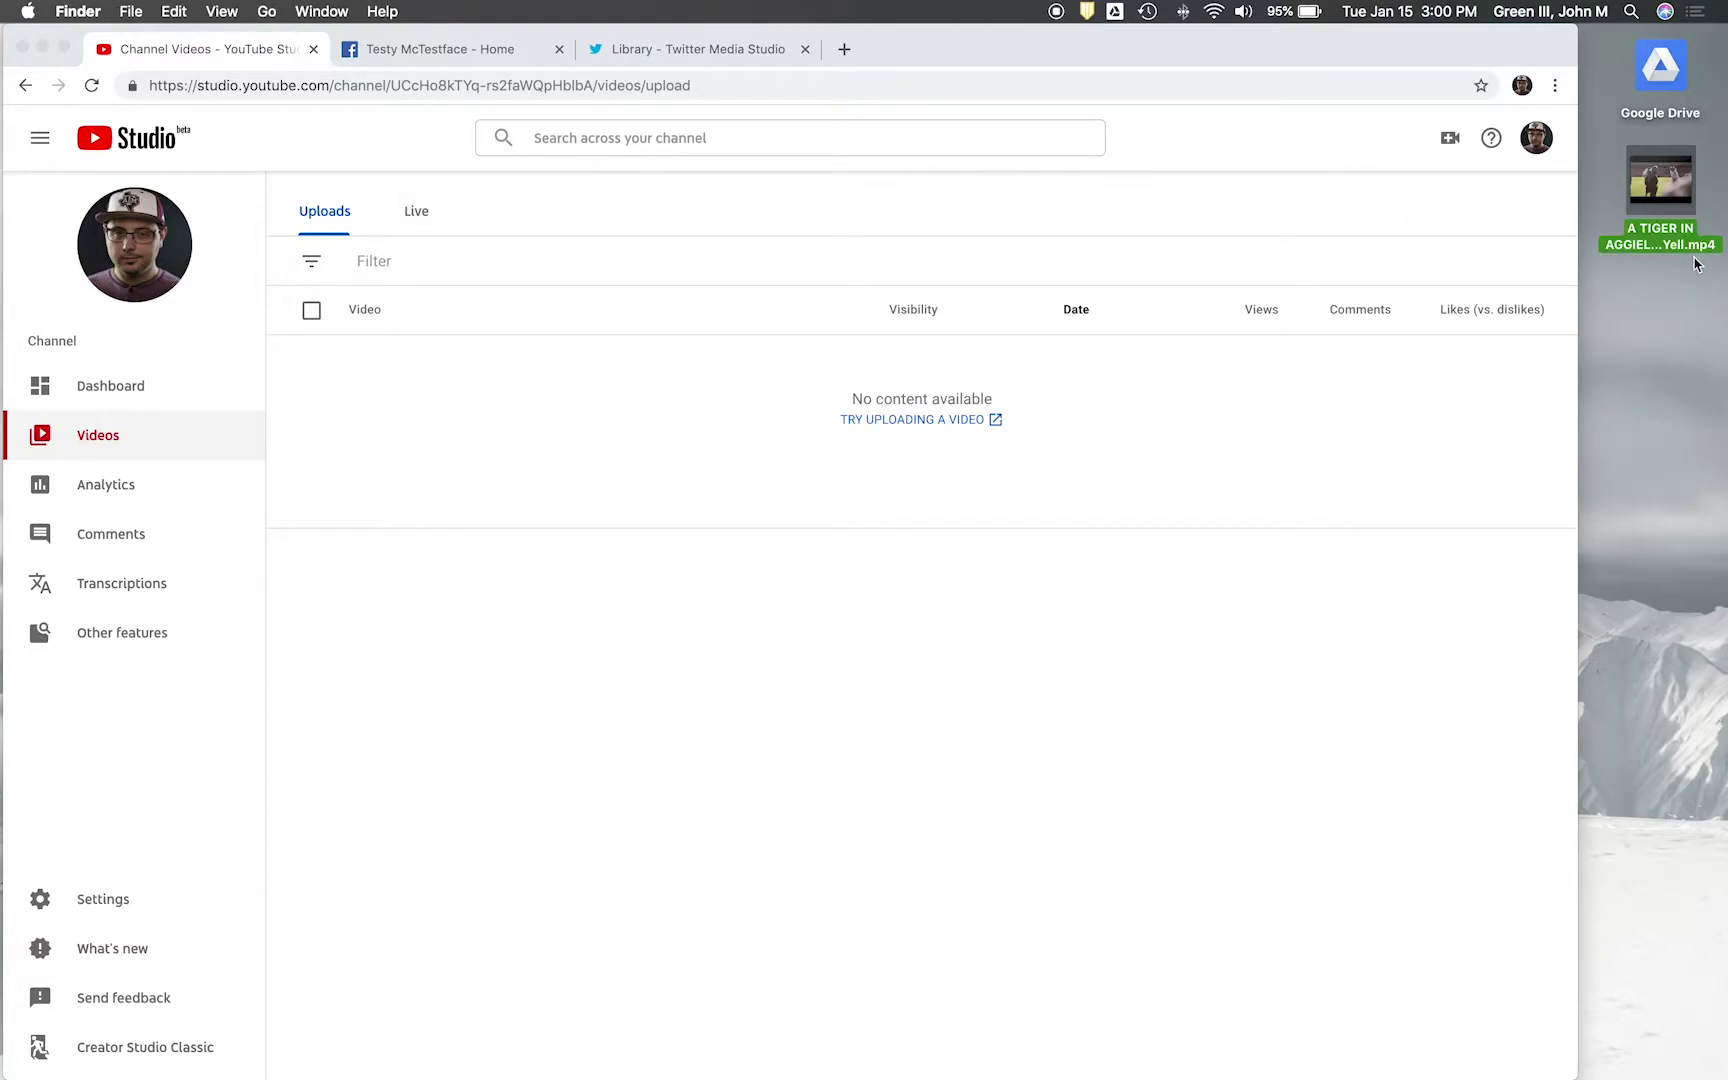
{"action": "key", "text": "space"}
{"action": "key", "text": "XF86AudioRaiseVolume"}
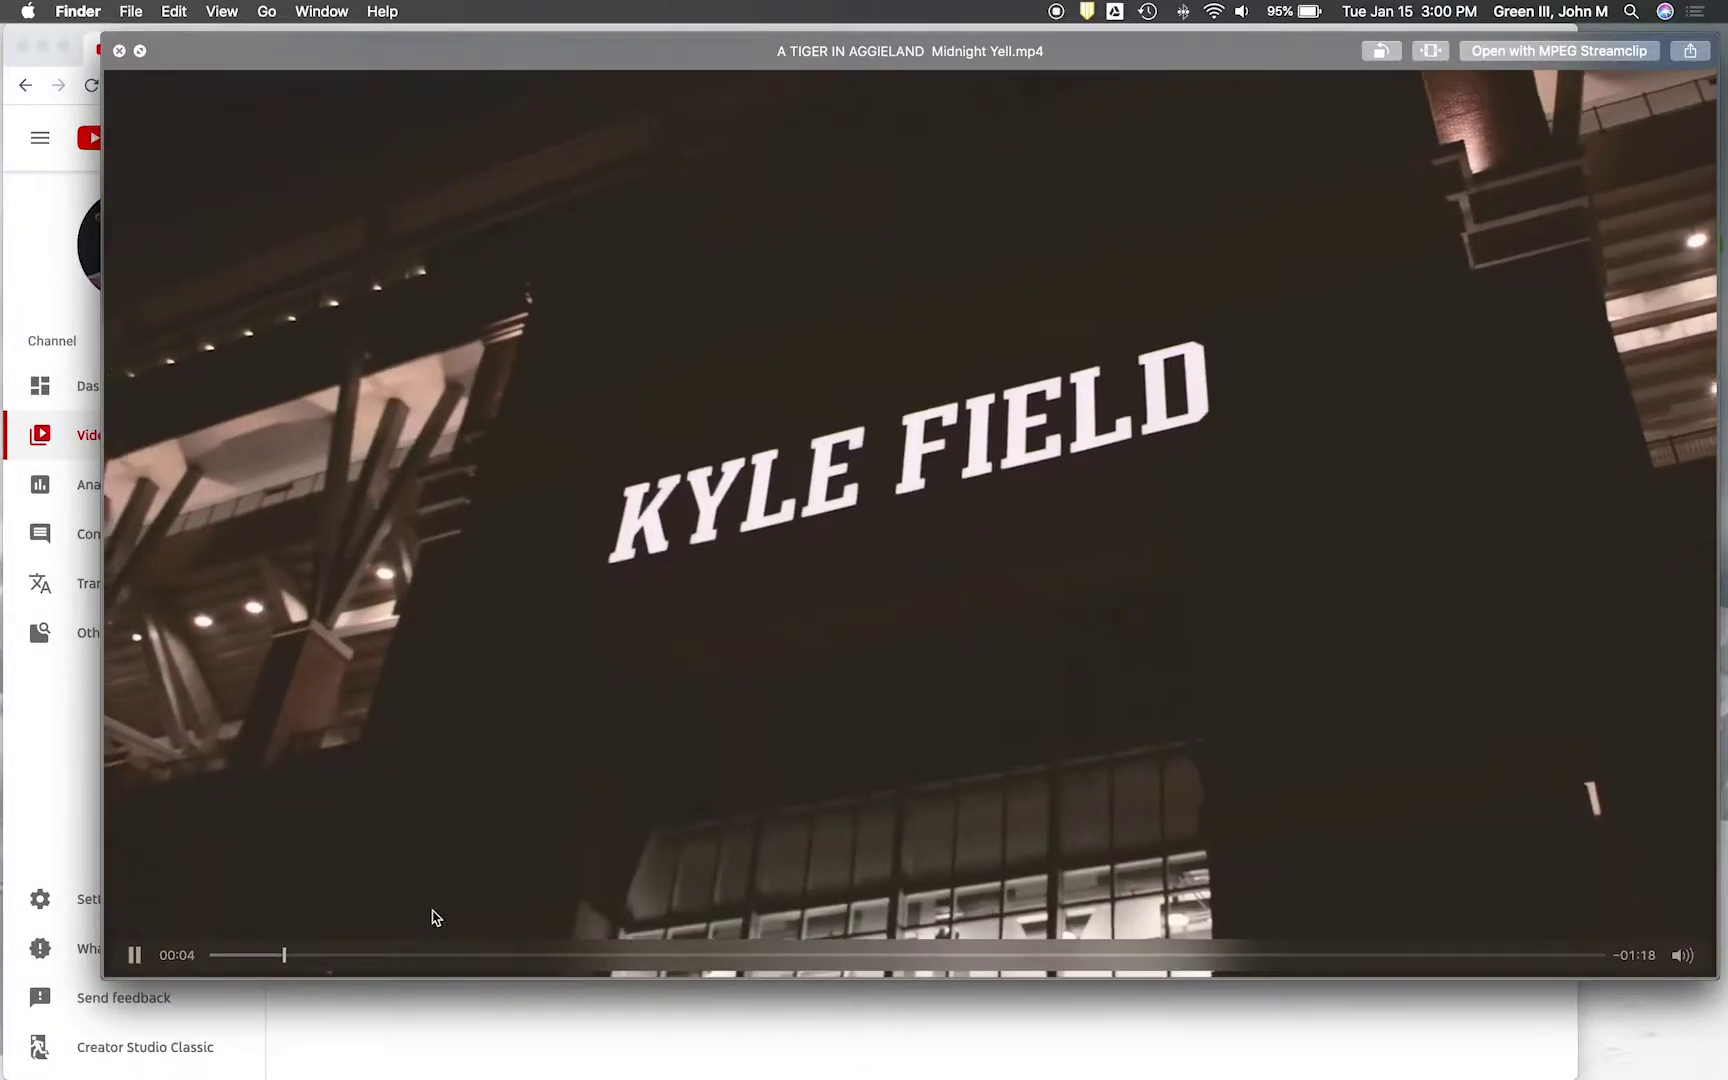
{"action": "left_click_drag", "start_coordinate": [432, 955], "coordinate": [476, 960]}
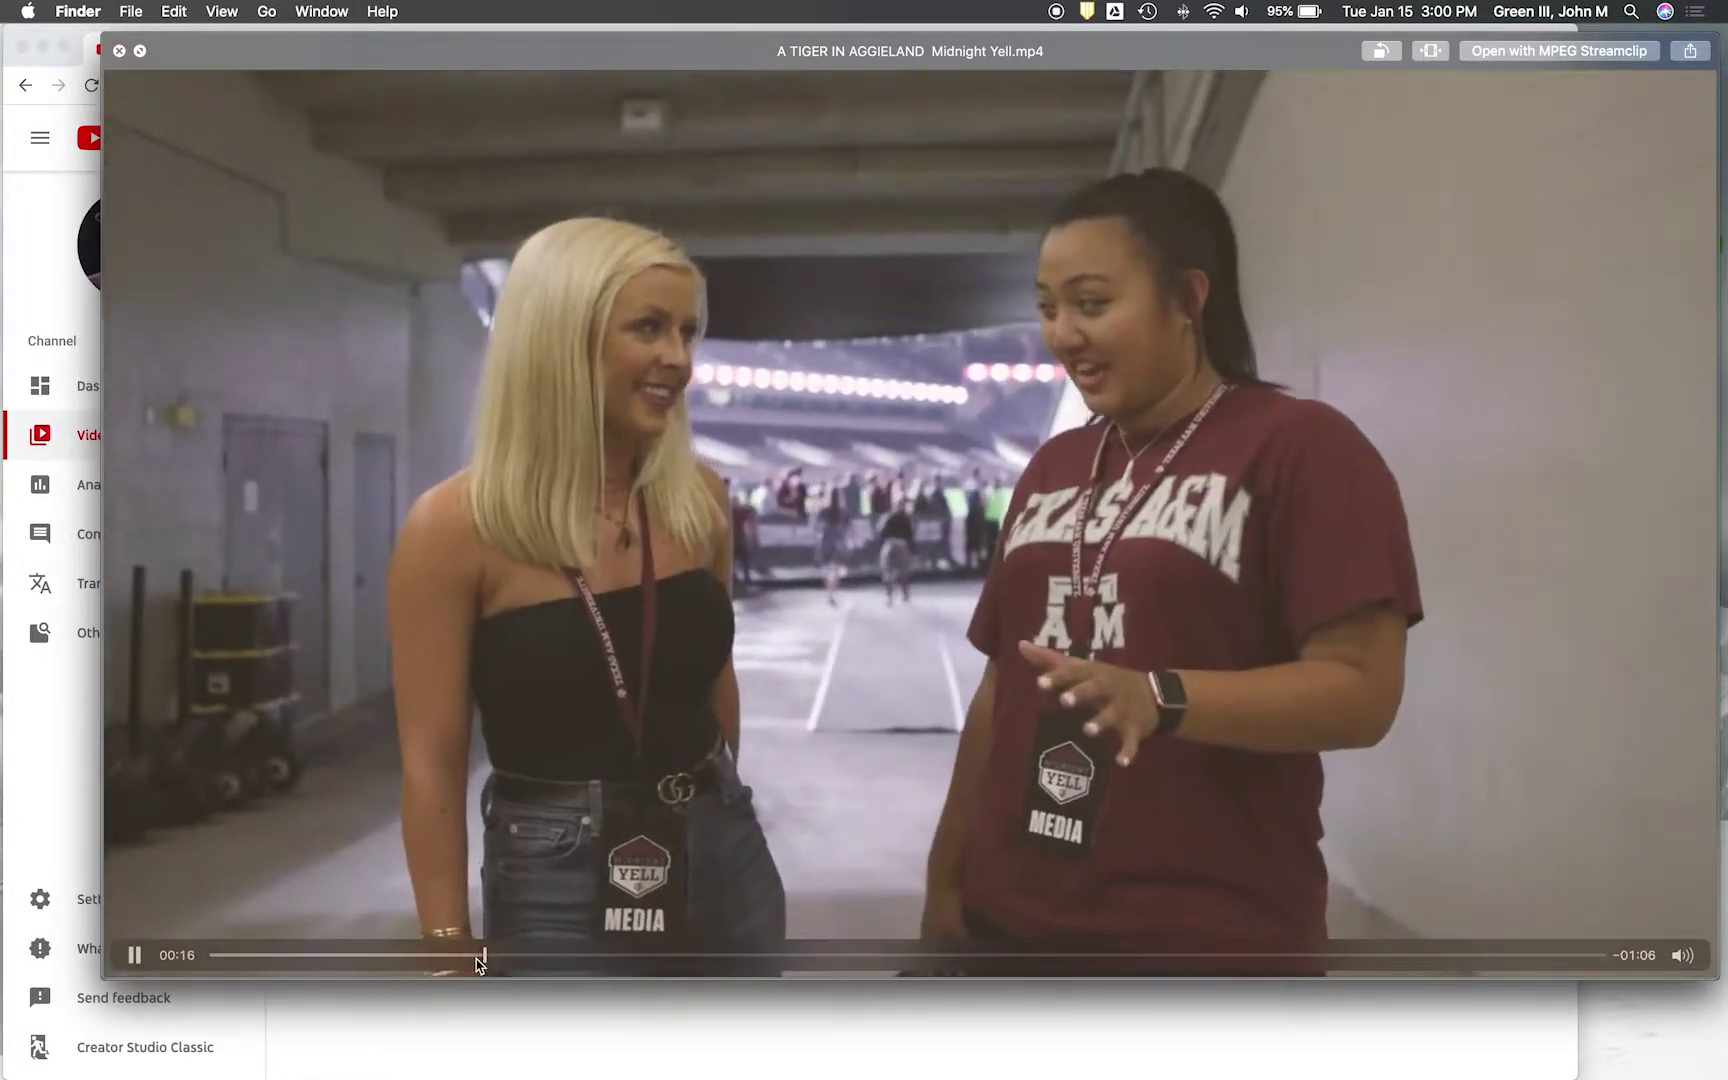
{"action": "left_click", "coordinate": [136, 955]}
{"action": "left_click", "coordinate": [137, 956]}
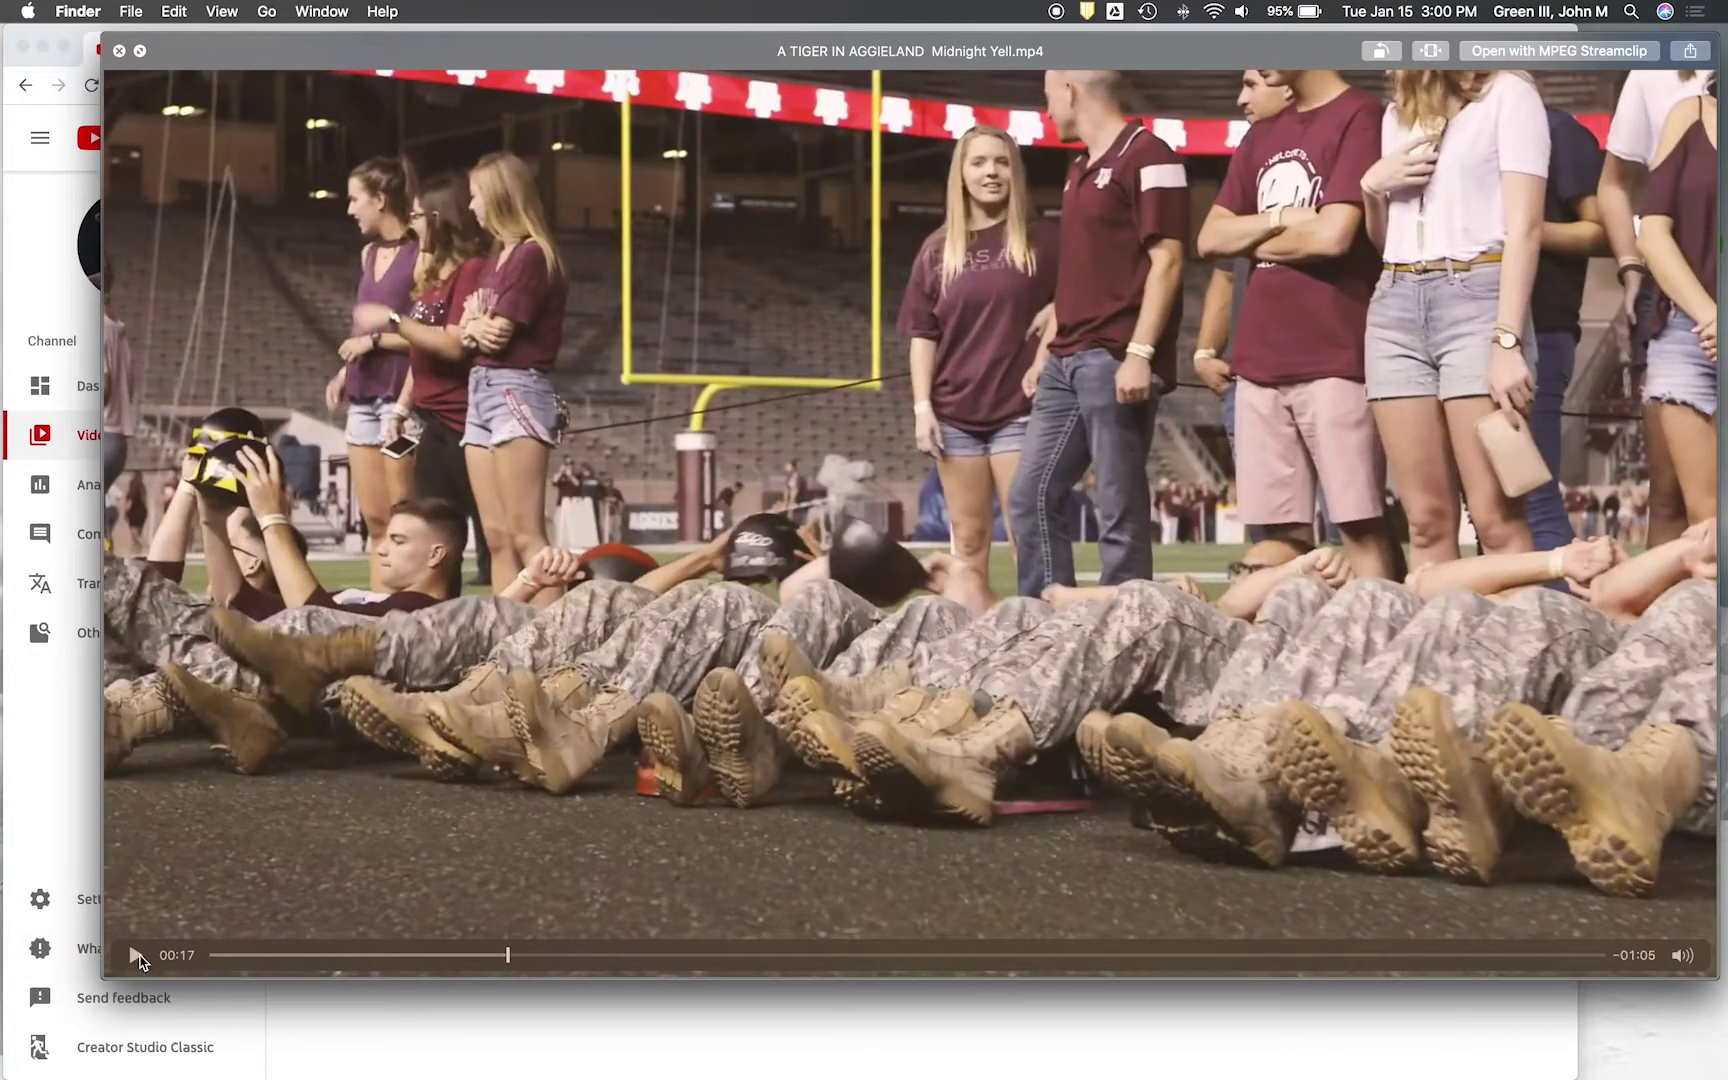
{"action": "key", "text": "space"}
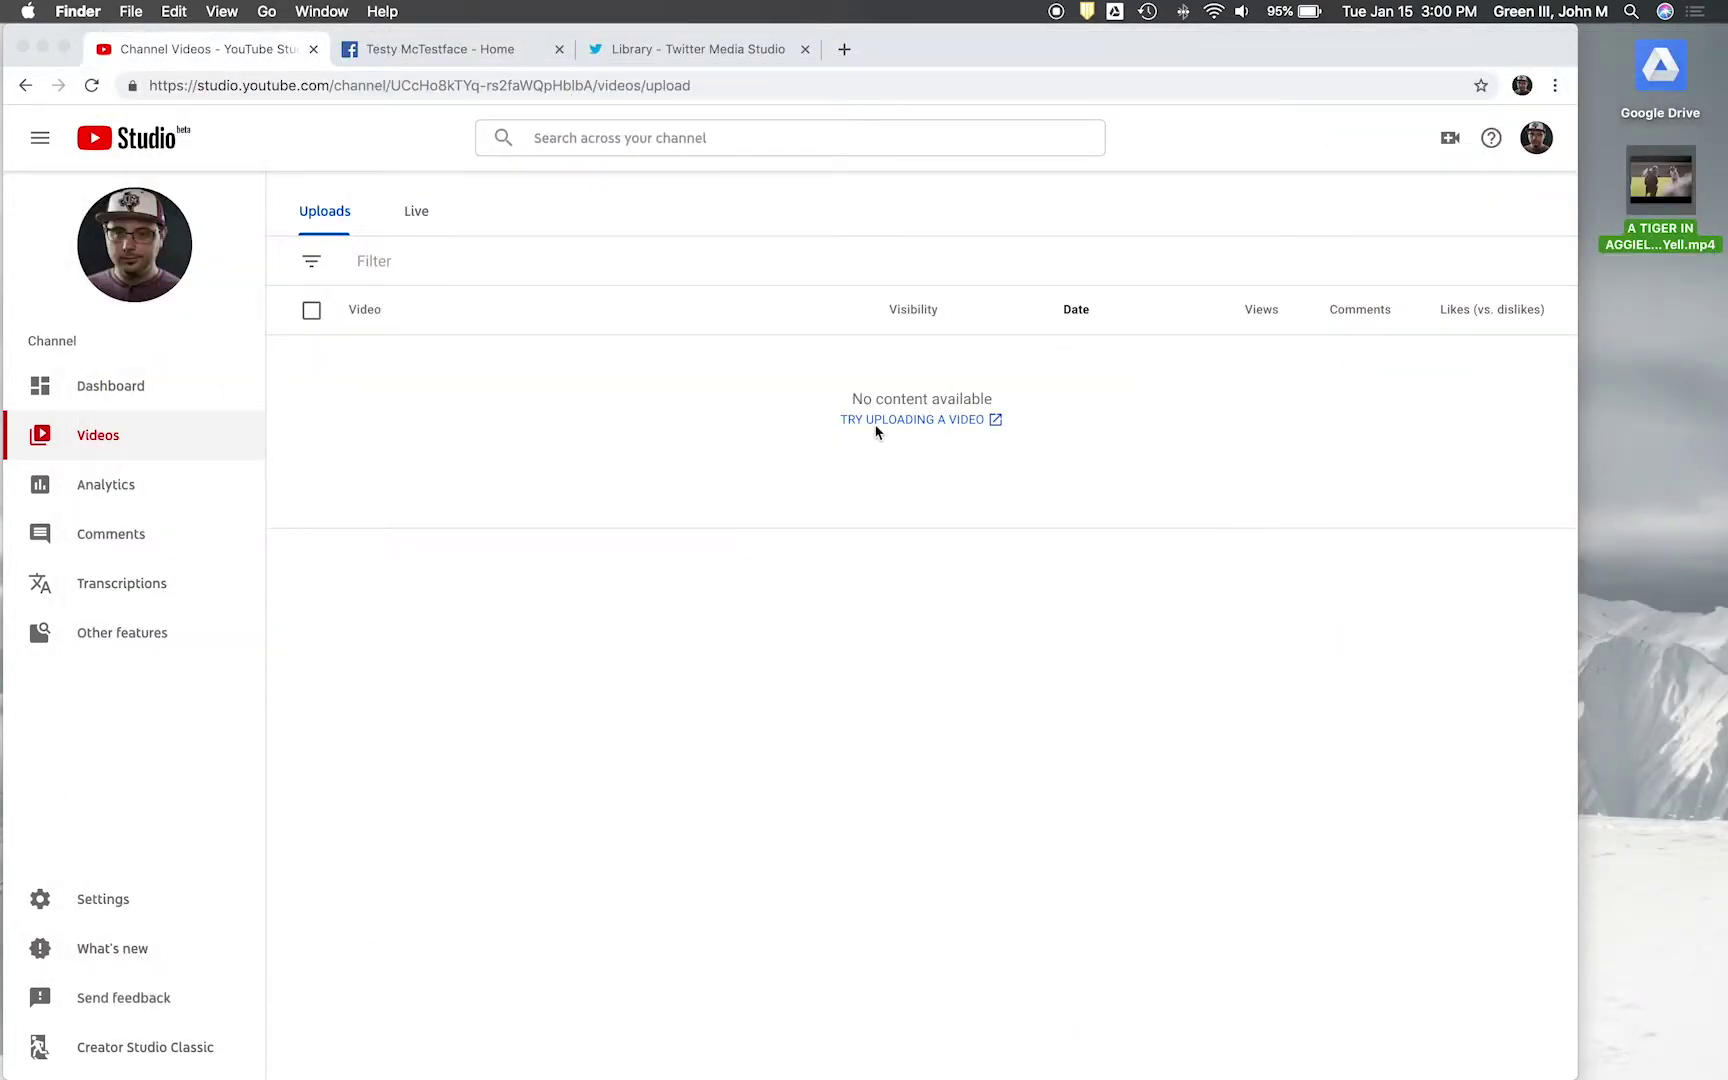
- Upload A TIGER IN AGGIELAND Midnight Yell.mp4 from the desktop to the YouTube channel with its visibility set to Private
{"action": "left_click", "coordinate": [940, 428]}
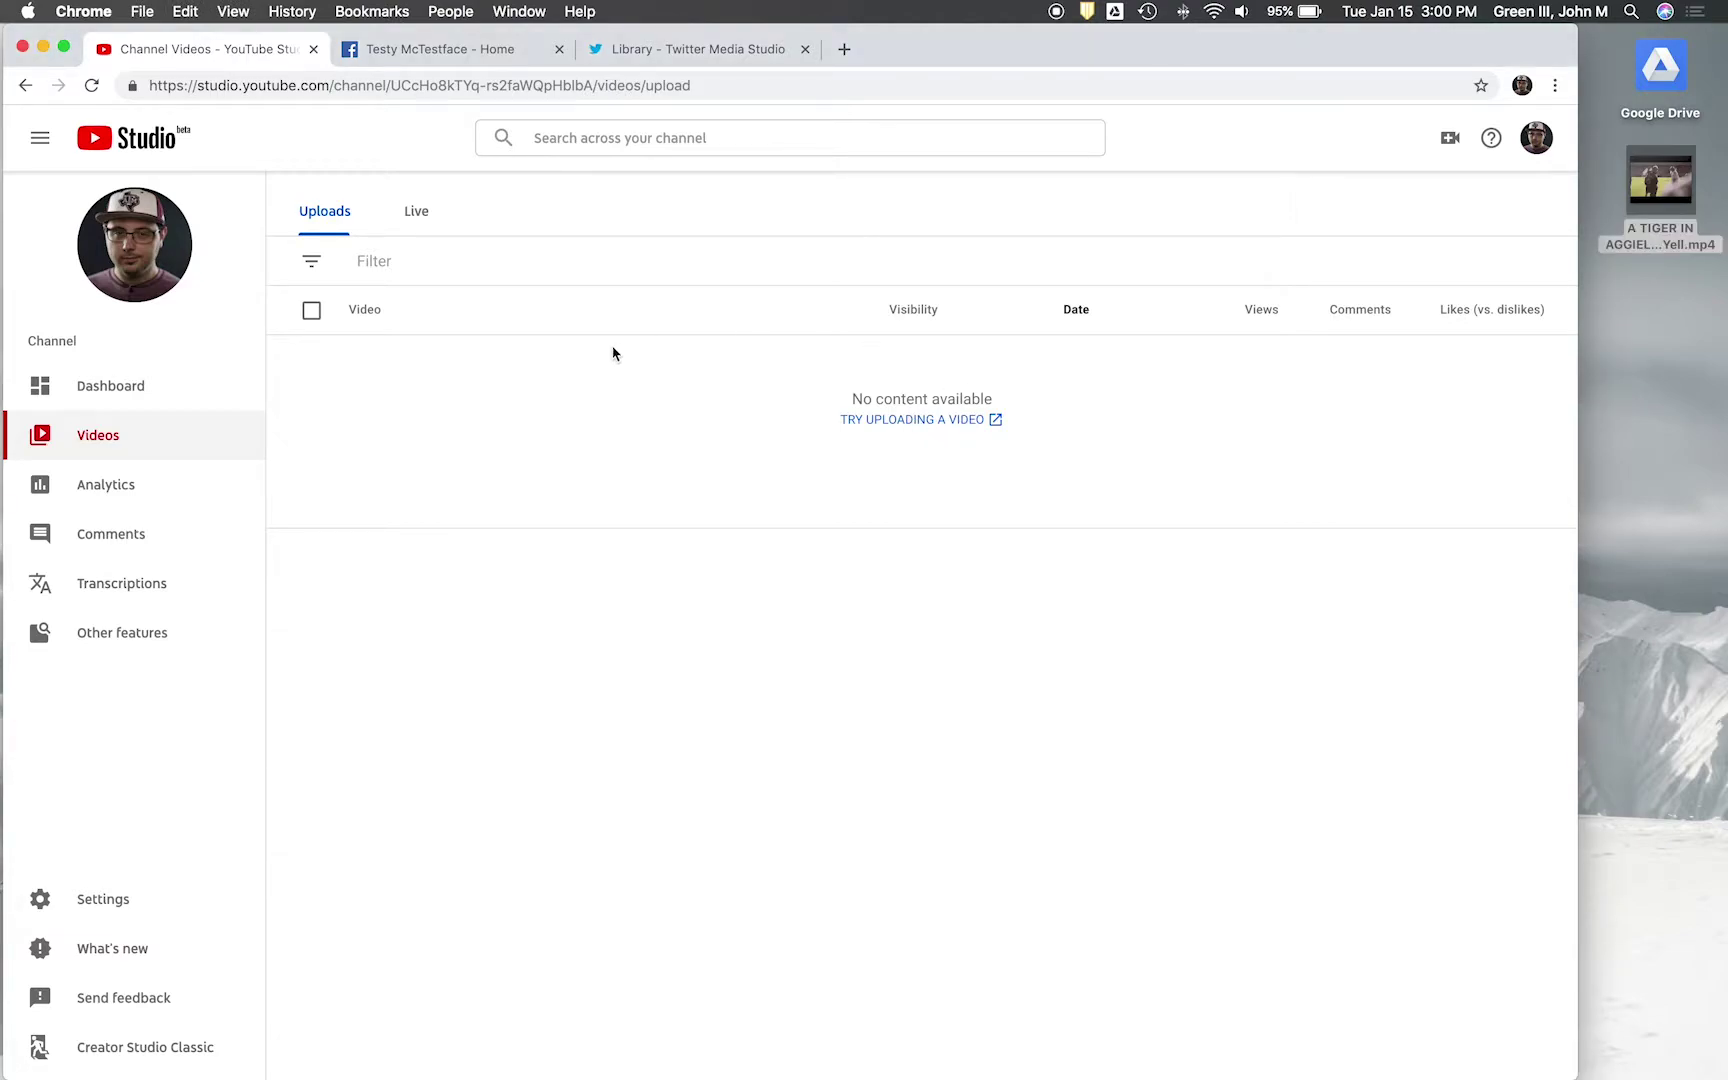
{"action": "left_click", "coordinate": [928, 421]}
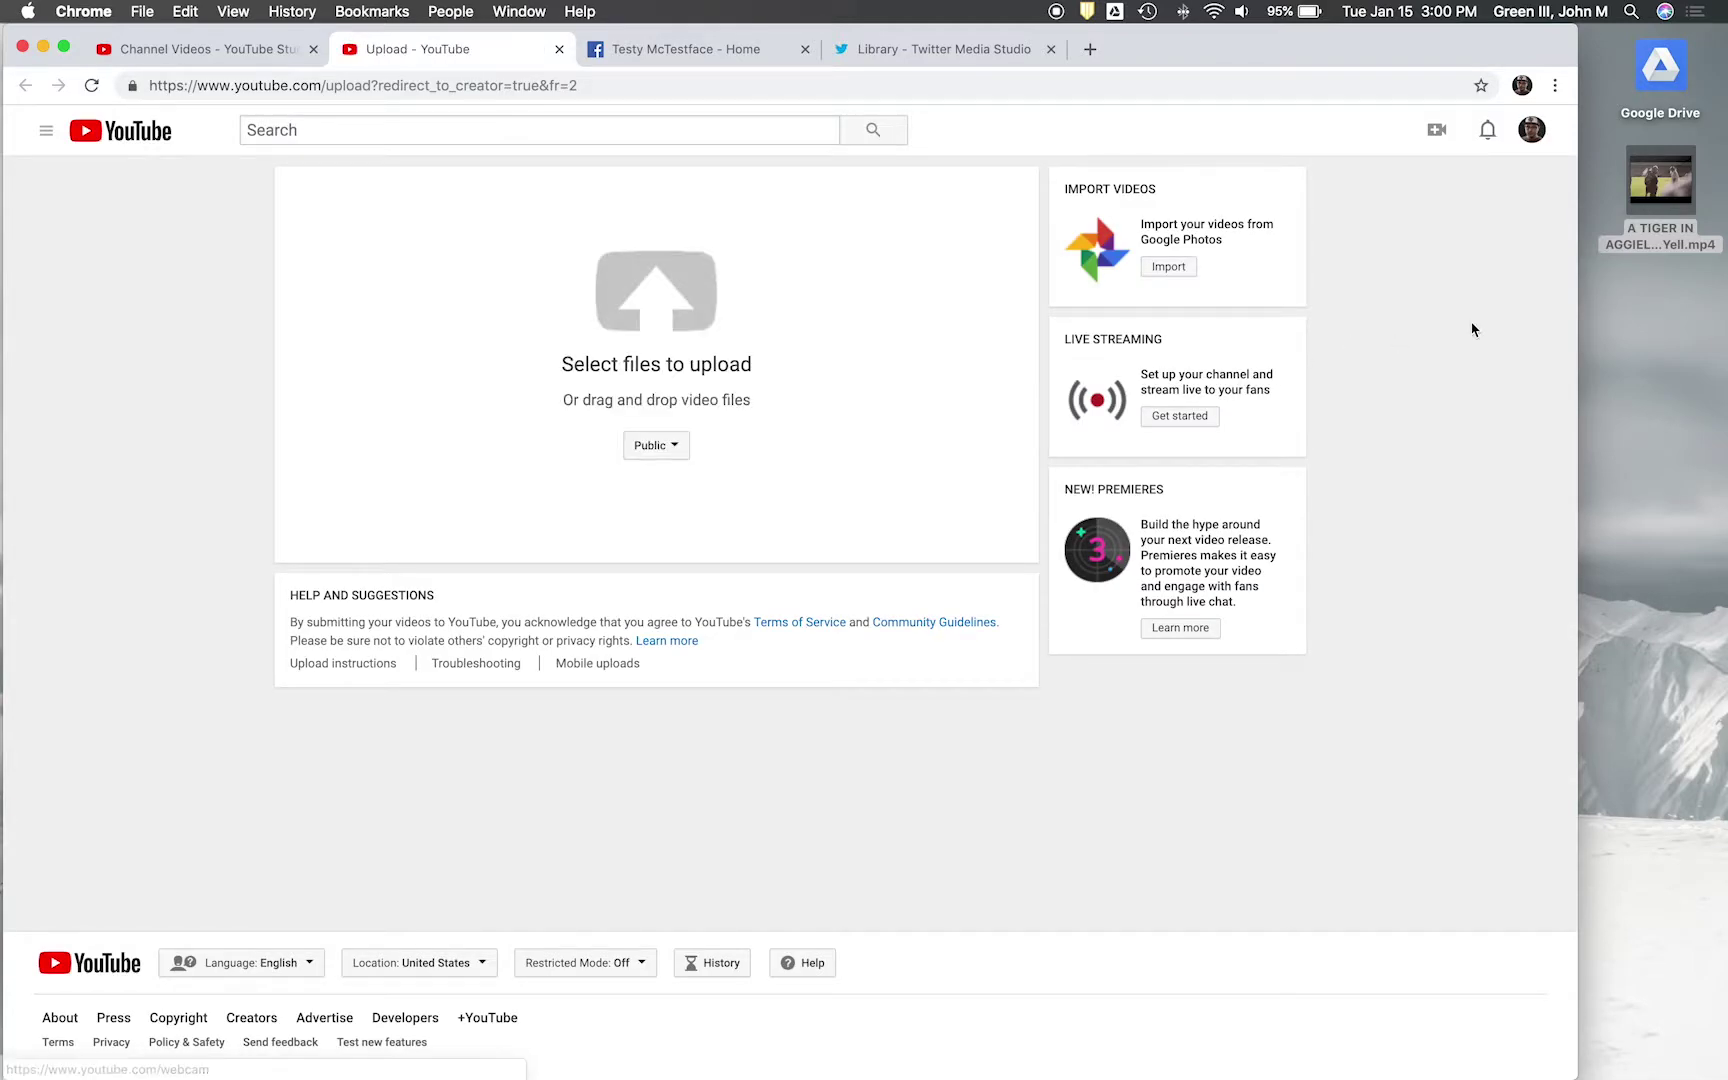
{"action": "left_click_drag", "start_coordinate": [1687, 204], "coordinate": [697, 419]}
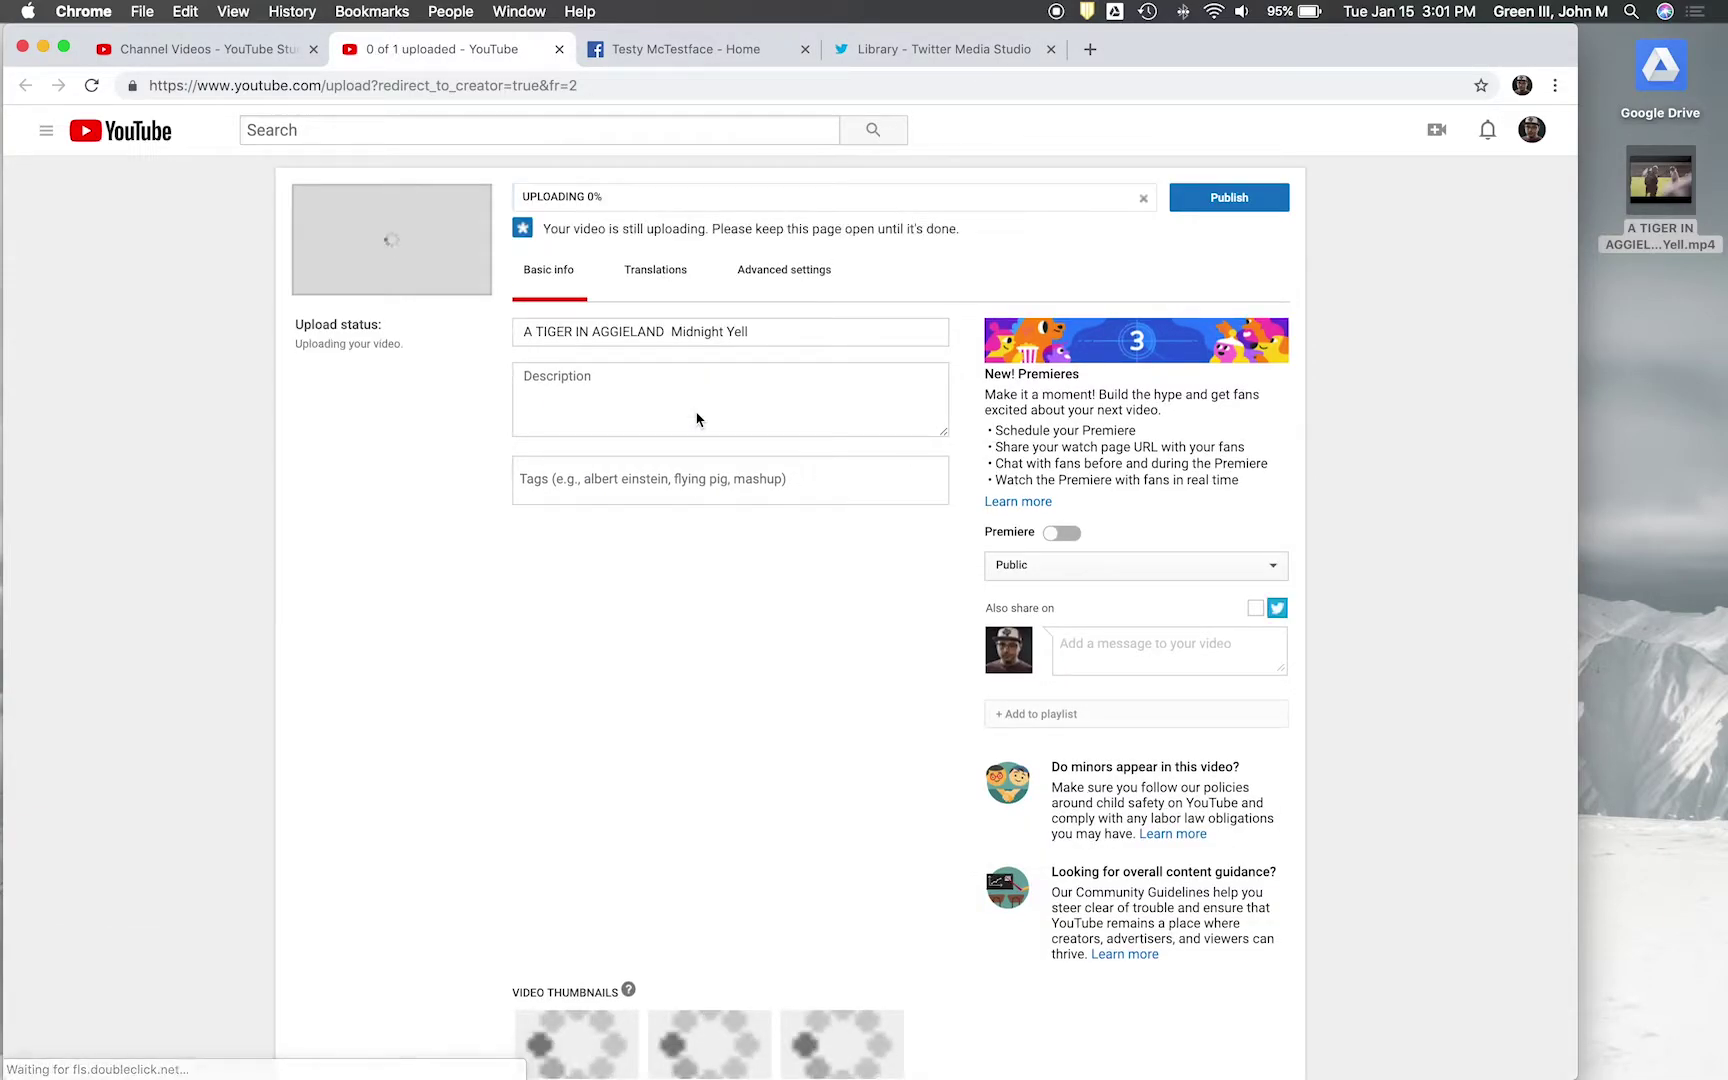
{"action": "left_click", "coordinate": [1053, 568]}
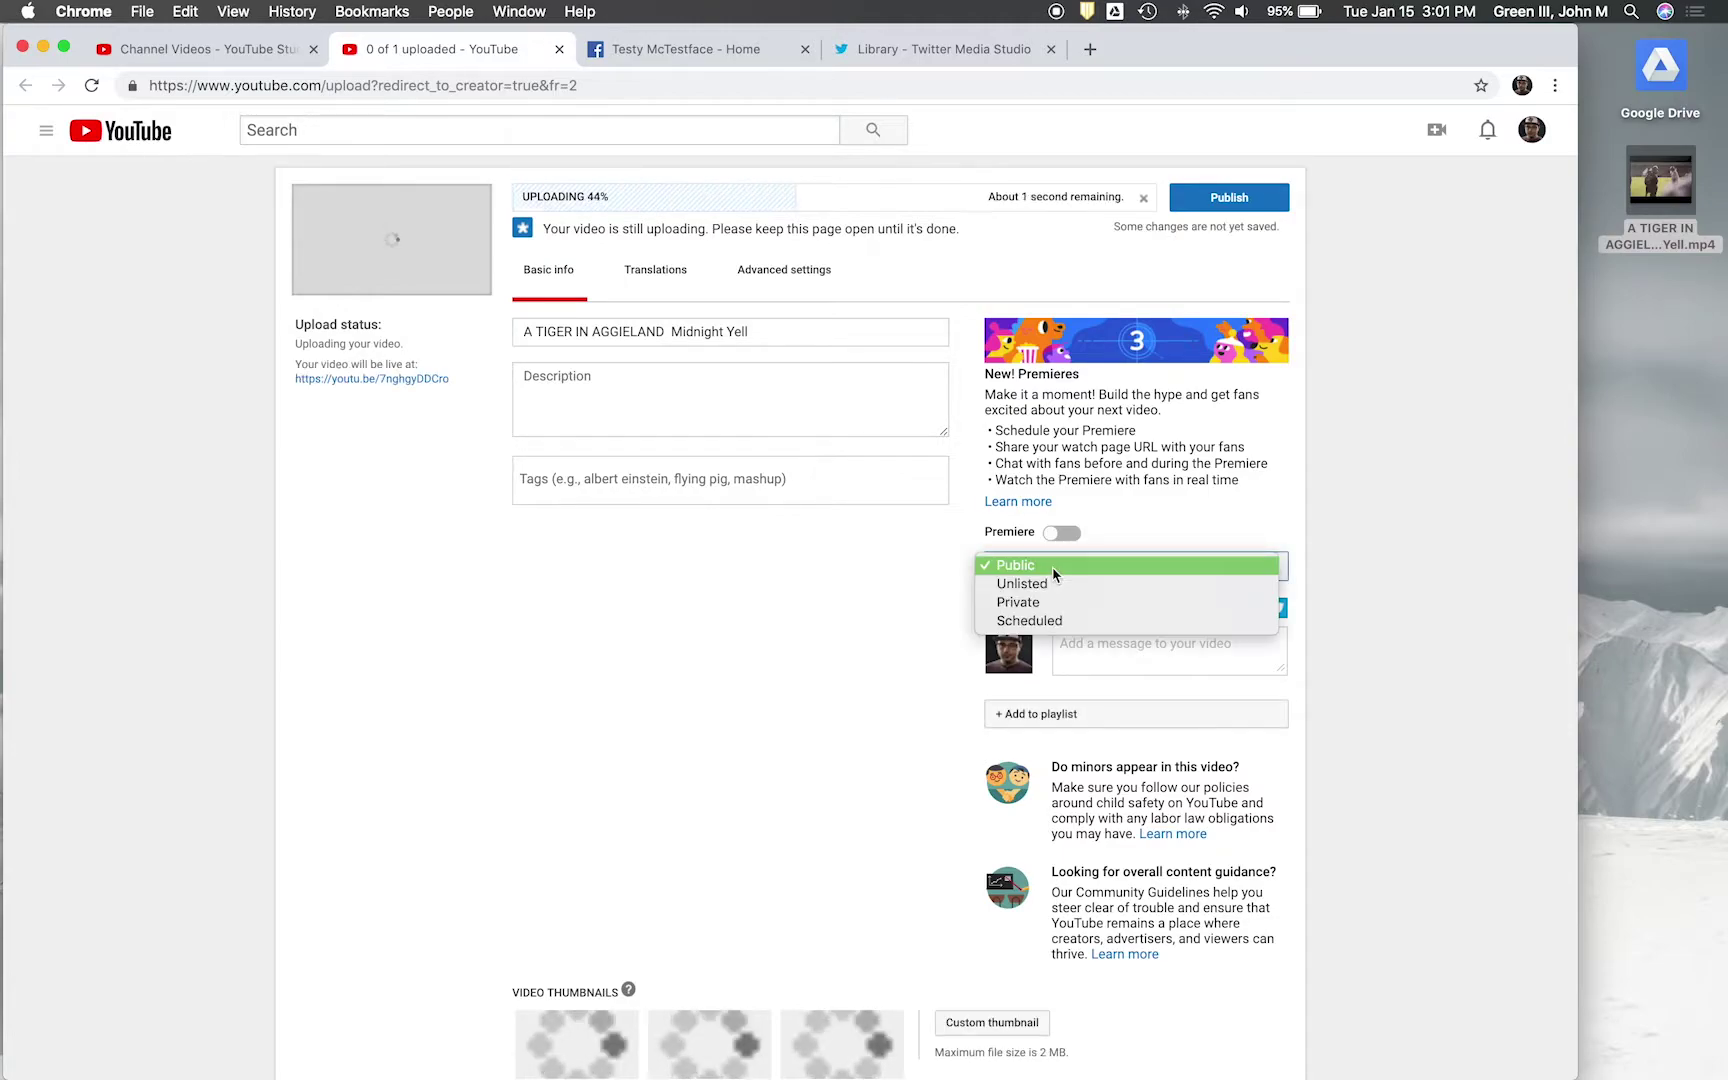
{"action": "left_click", "coordinate": [1062, 602]}
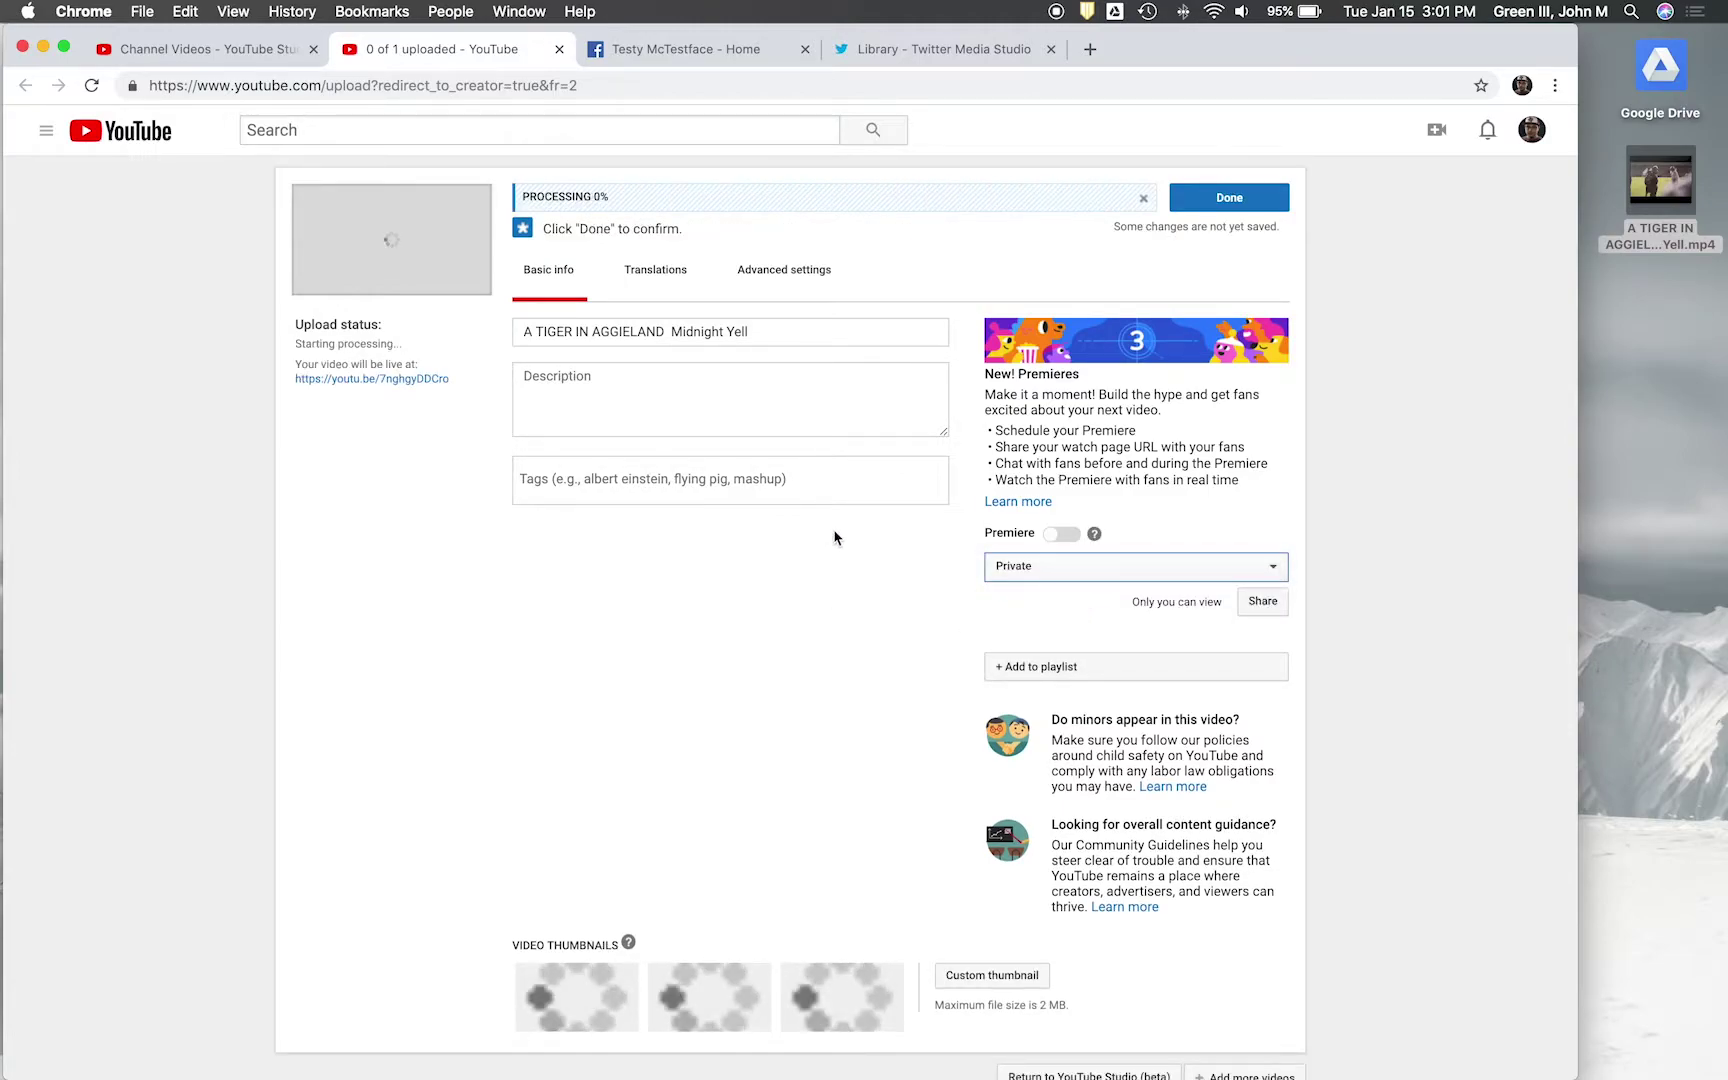
- In the advanced settings, set the video language to English and the caption certification to "This content has never aired on television in the U.S."
{"action": "left_click", "coordinate": [782, 278]}
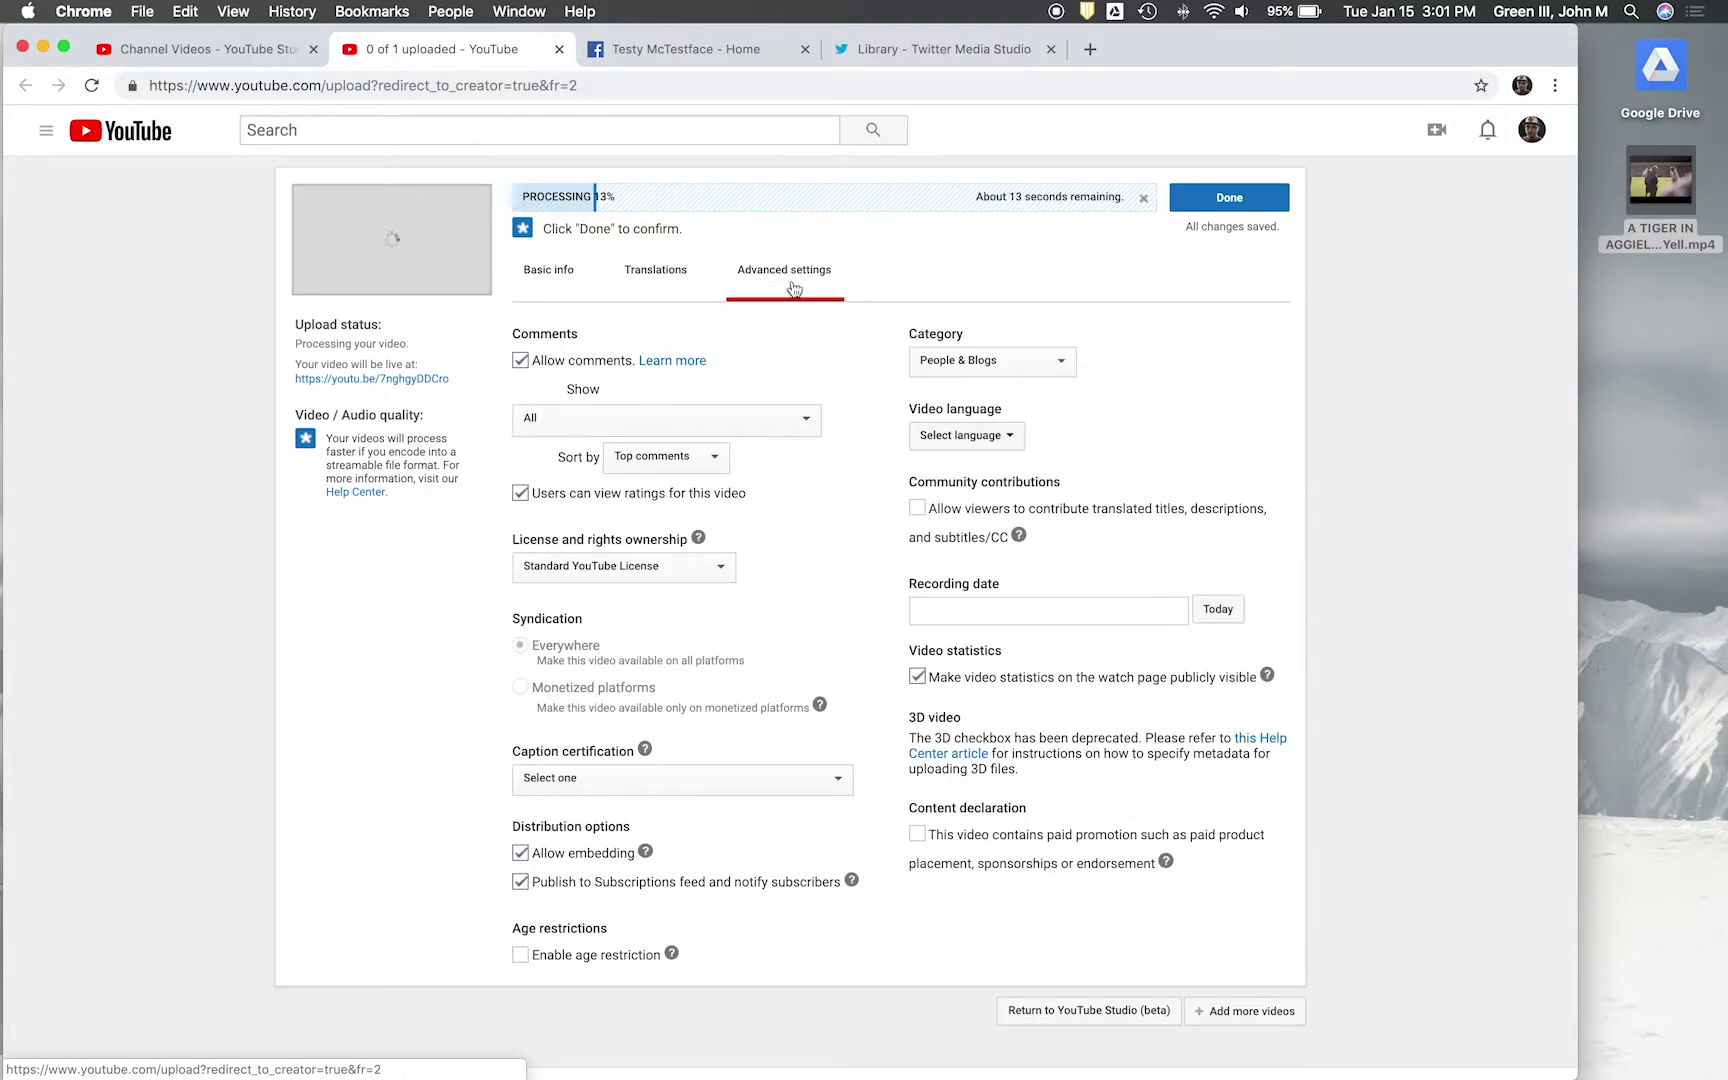
{"action": "left_click", "coordinate": [968, 438]}
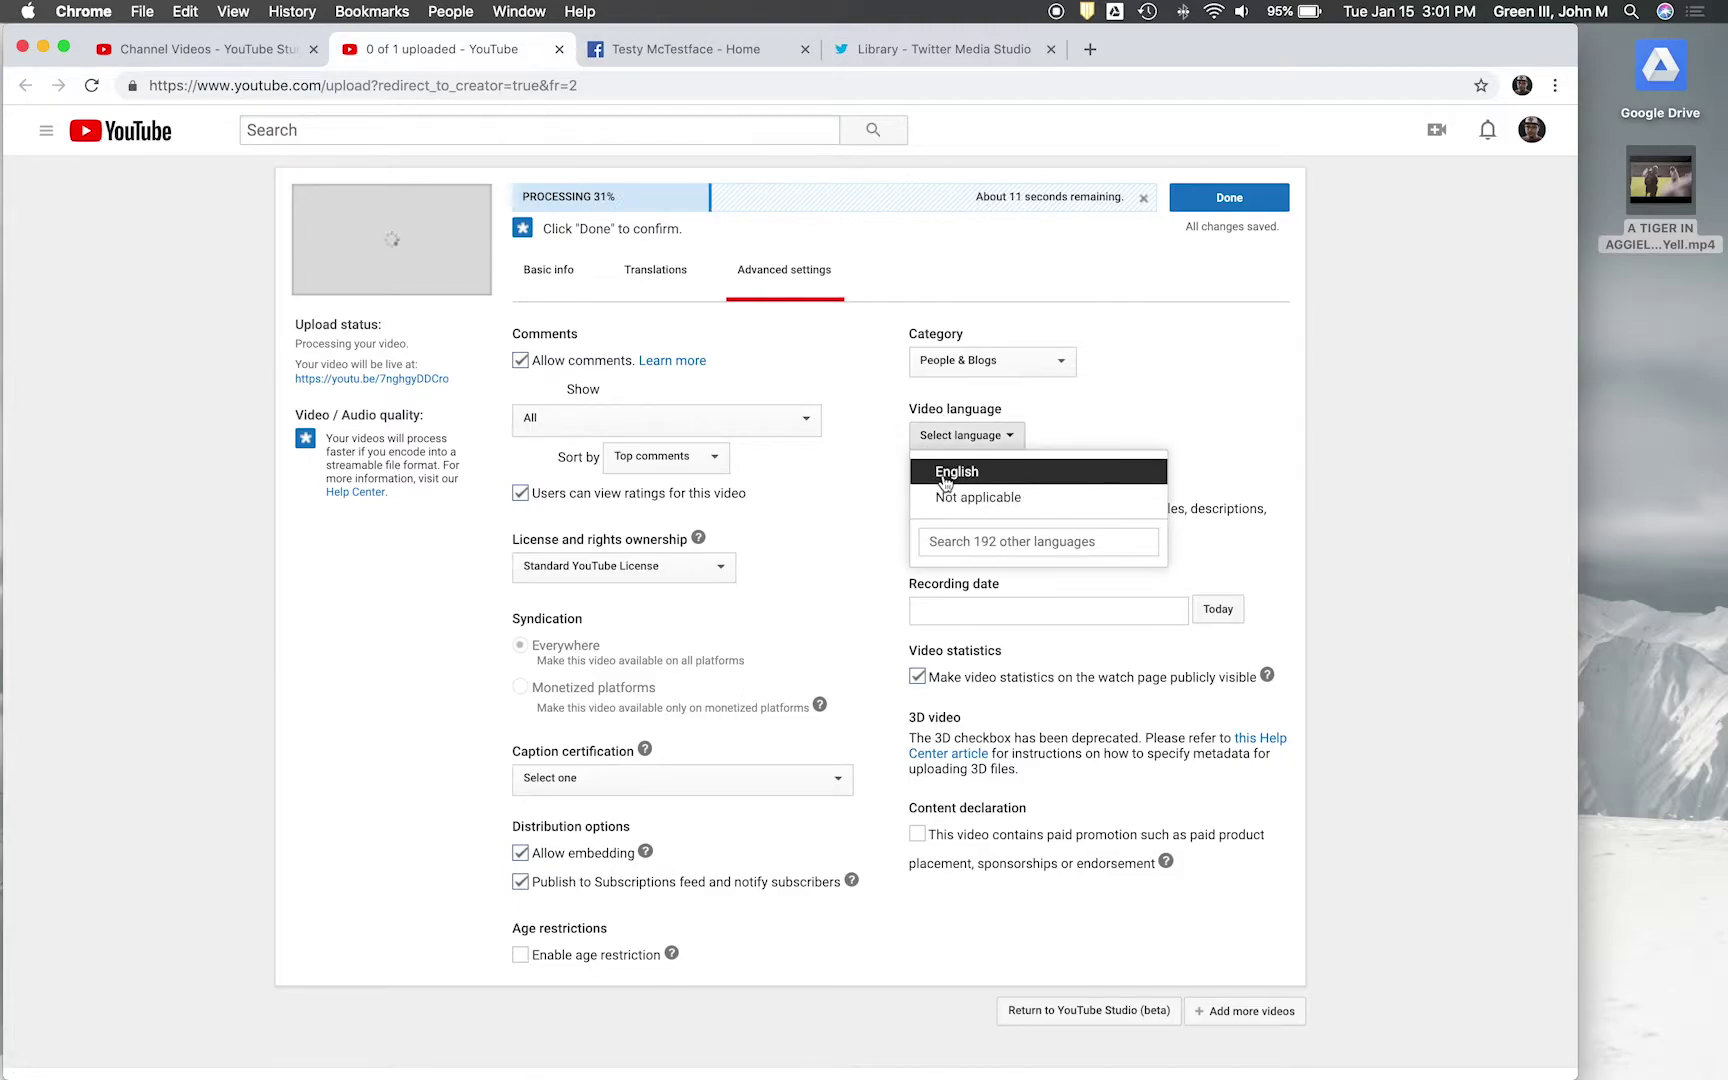
{"action": "left_click", "coordinate": [945, 475]}
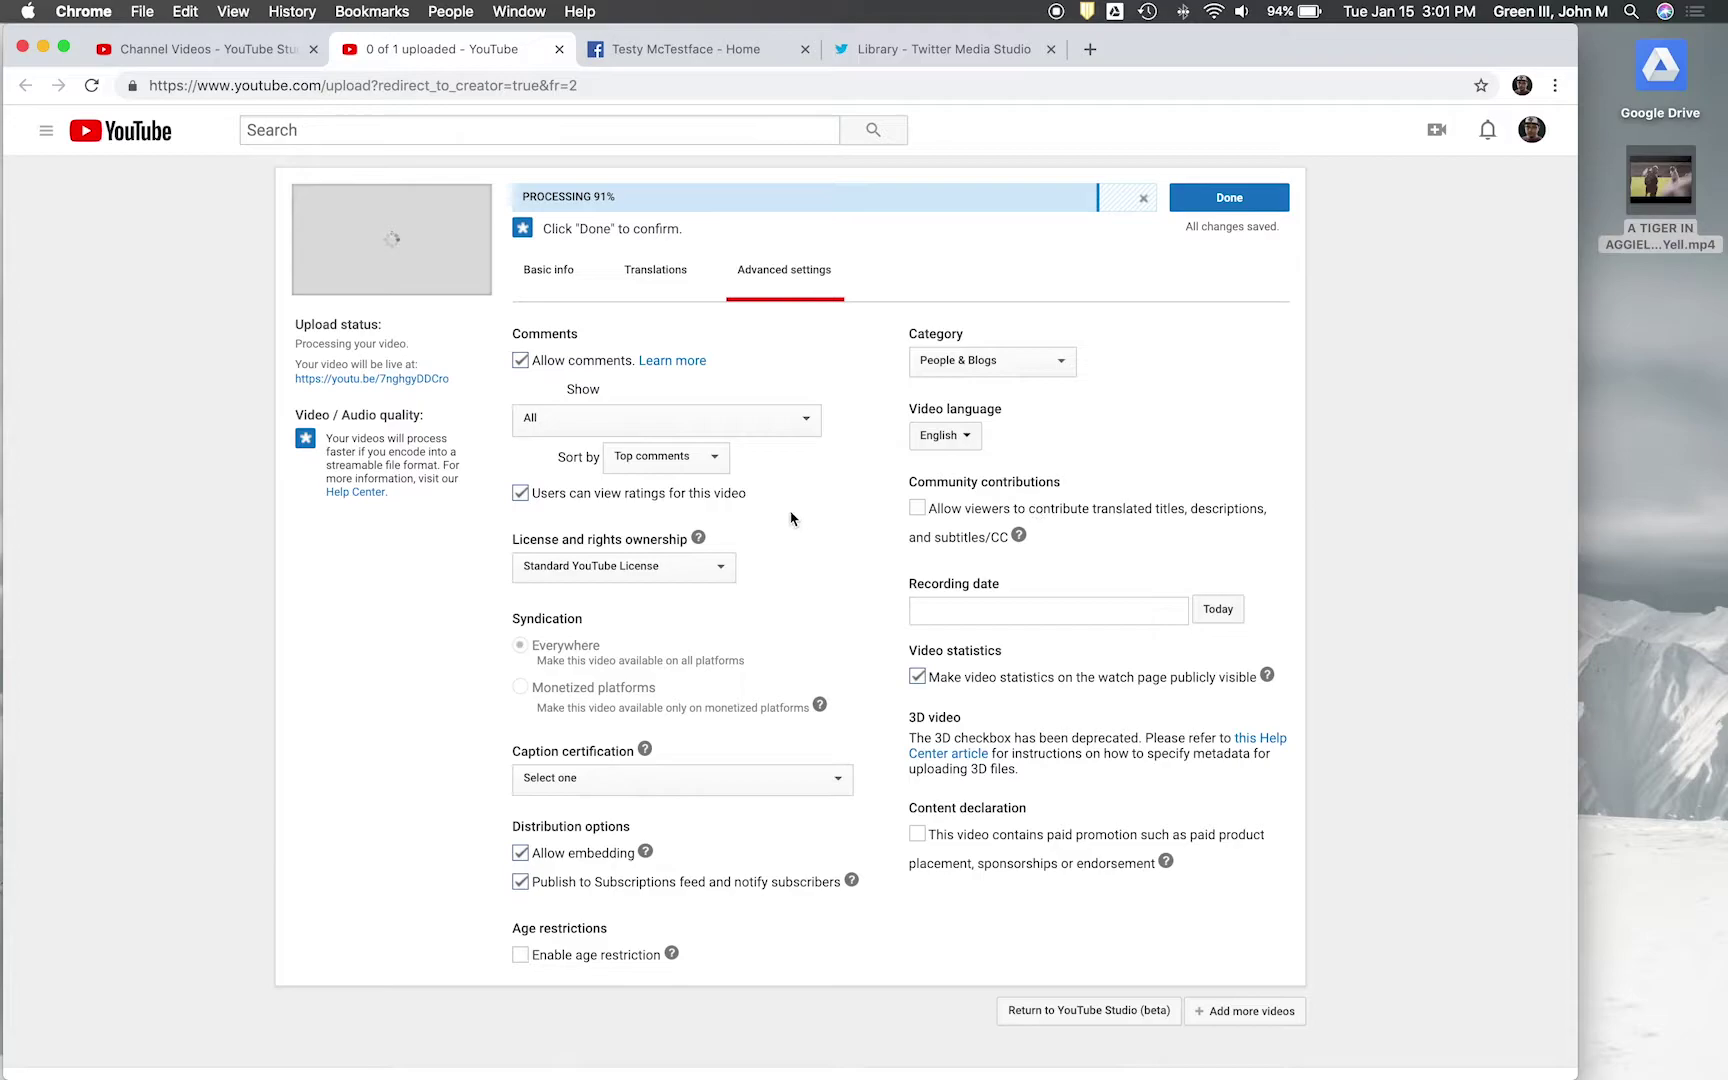
{"action": "left_click", "coordinate": [672, 782]}
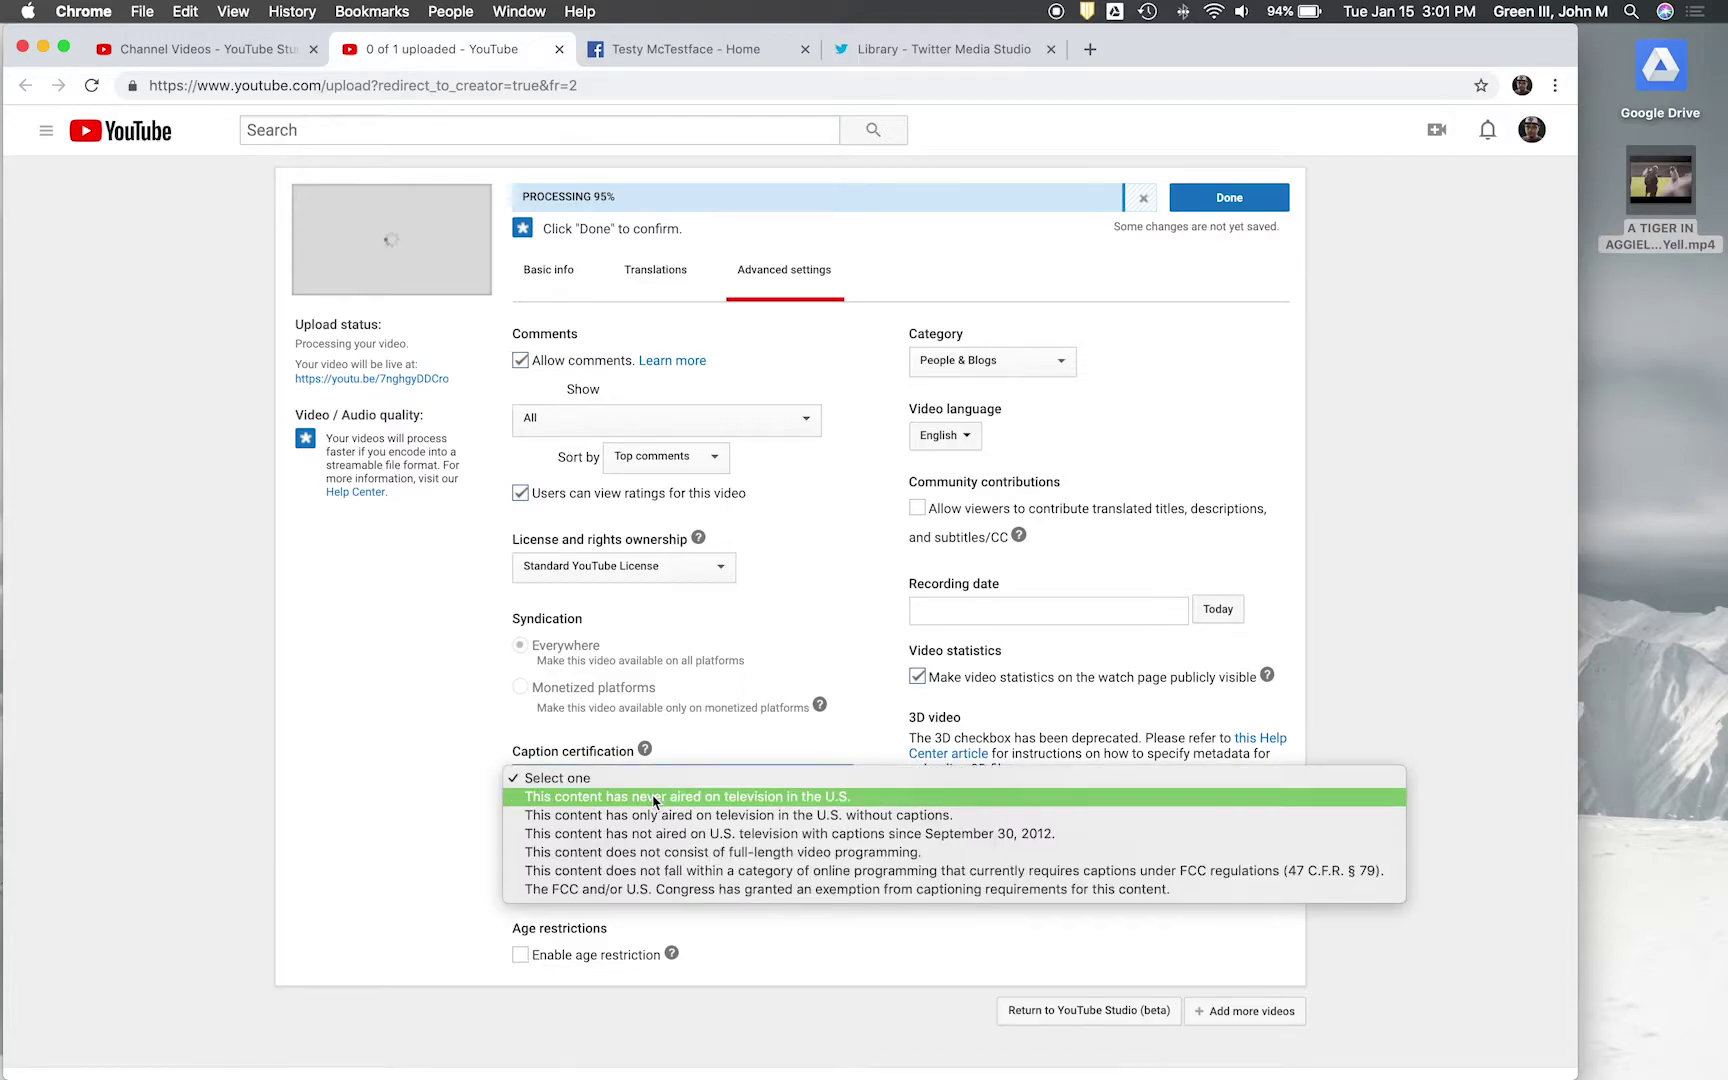
{"action": "left_click", "coordinate": [655, 798]}
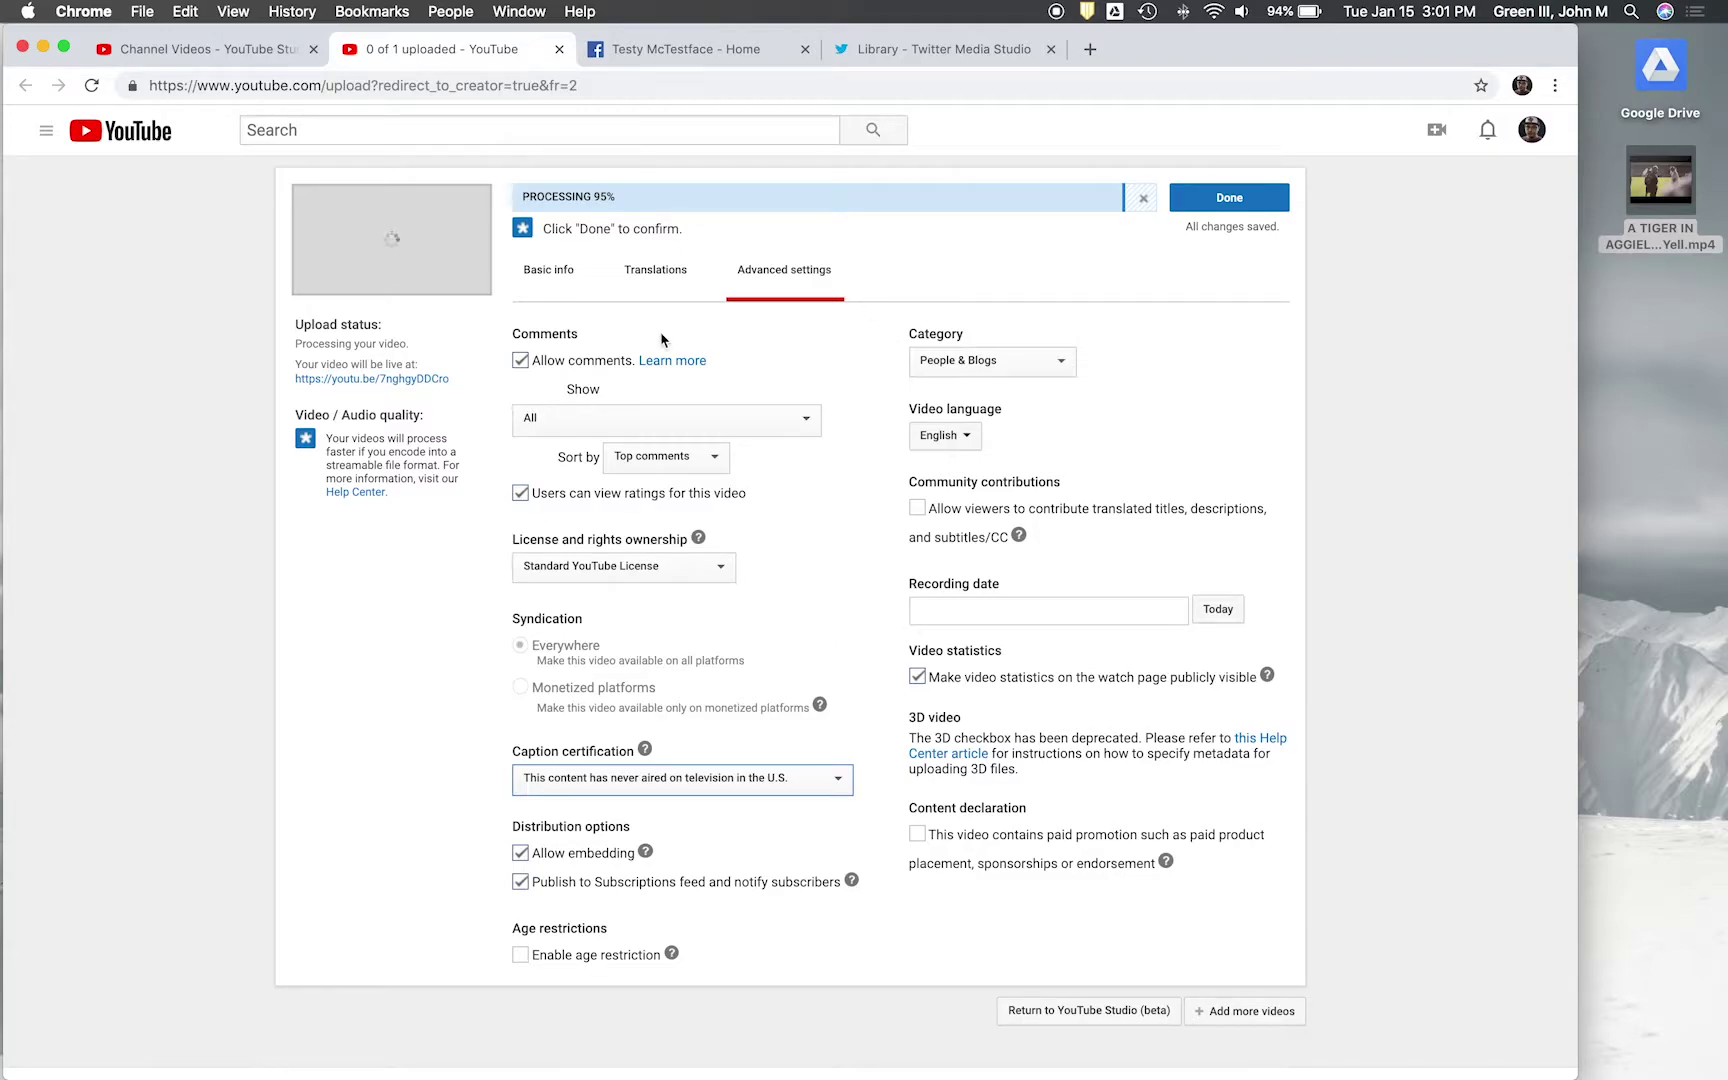
- Finish the video upload from its basic info and refresh the channel's list of uploads in YouTube Studio
{"action": "left_click", "coordinate": [557, 283]}
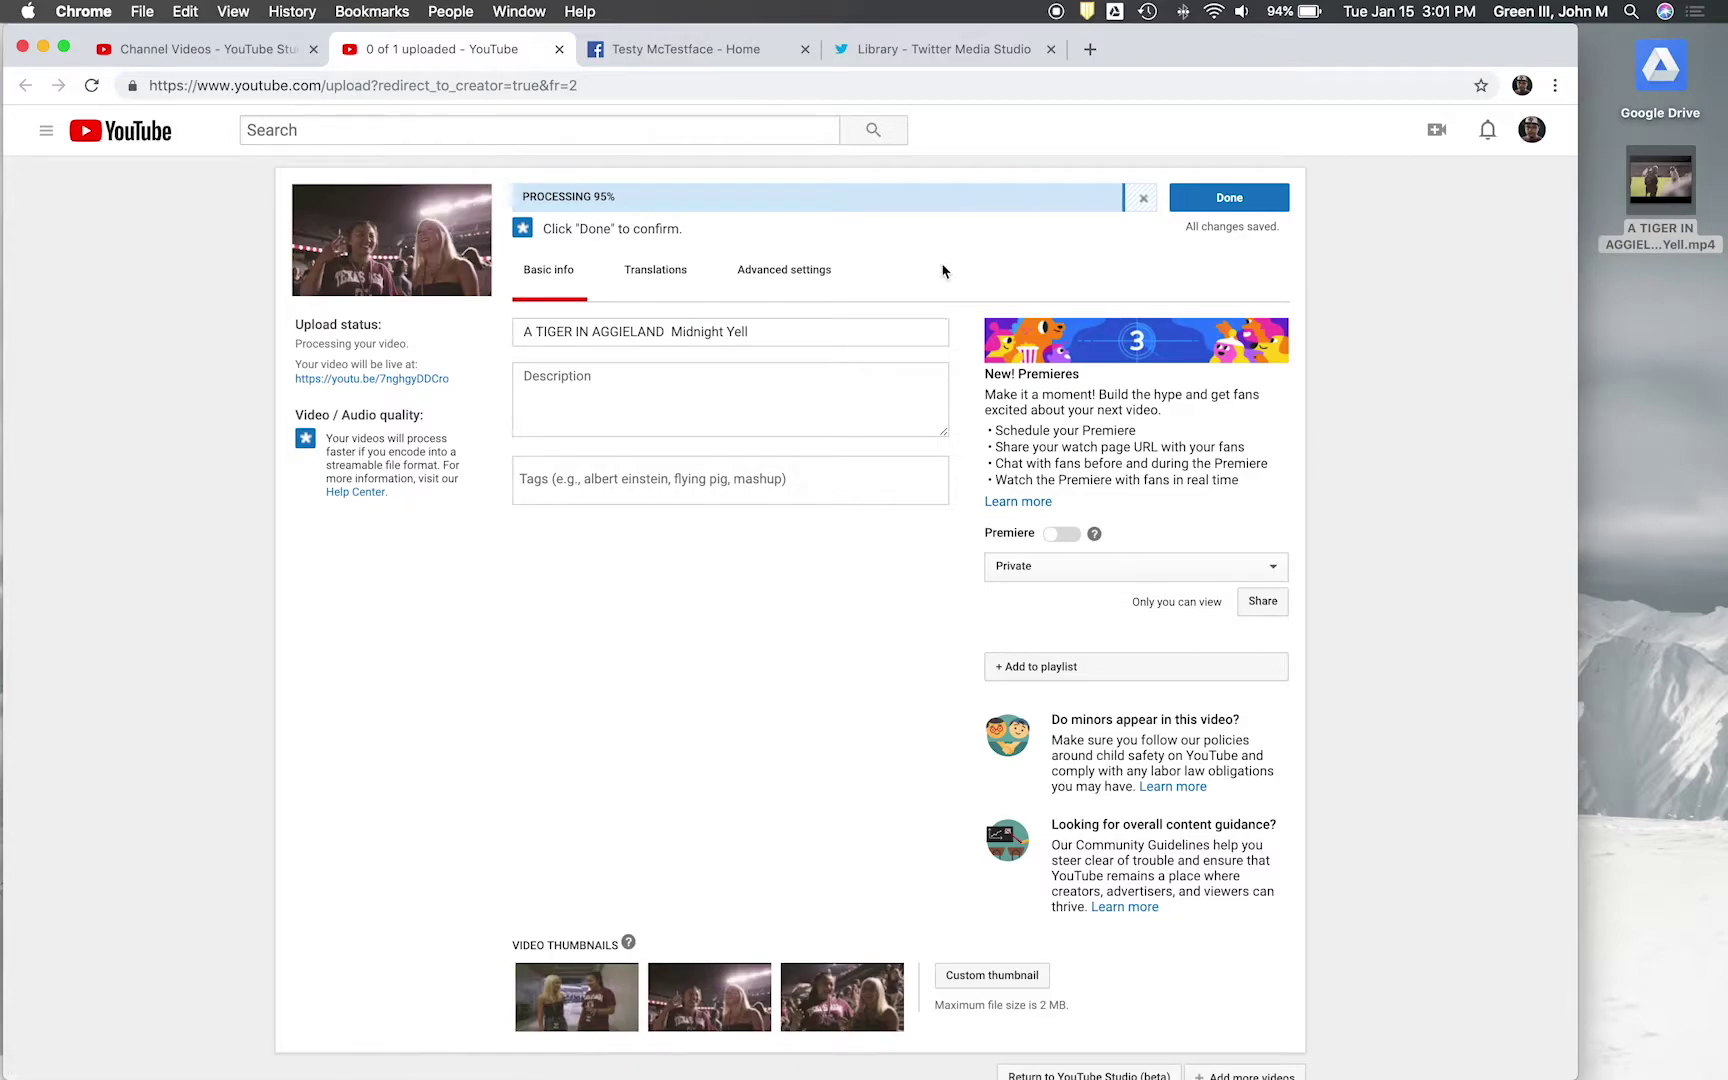
{"action": "left_click", "coordinate": [1222, 200]}
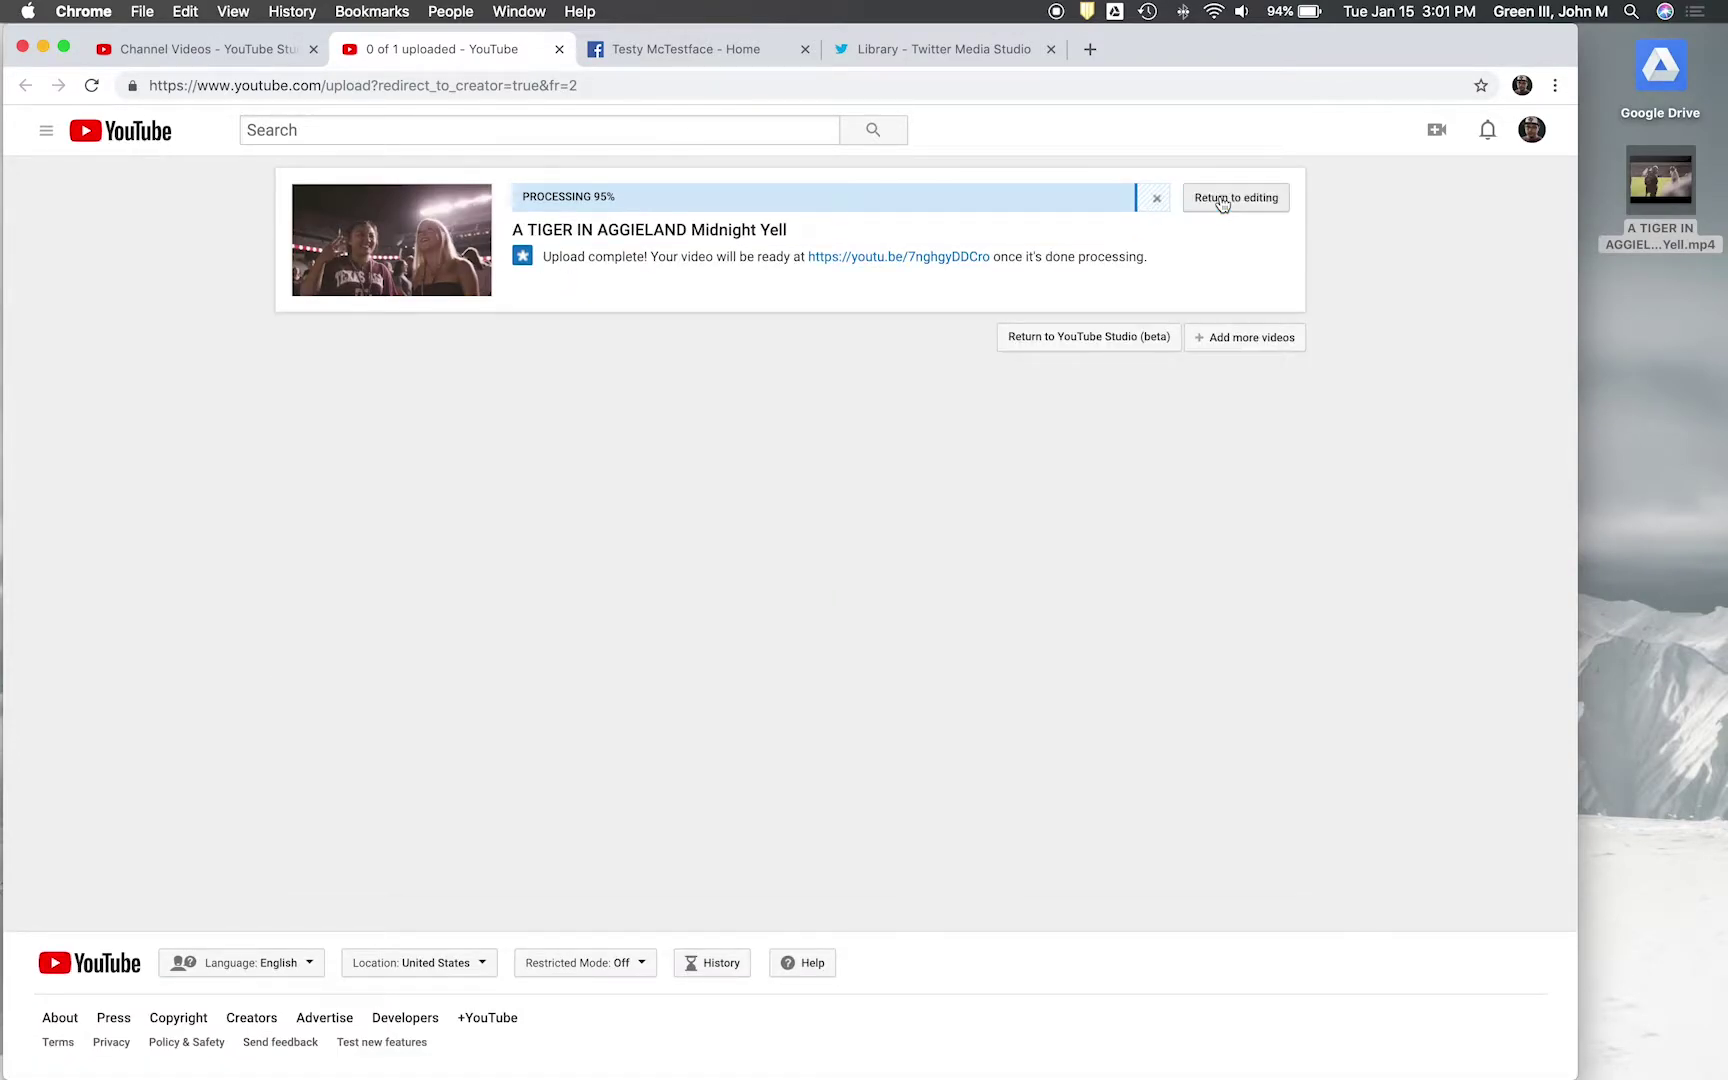
{"action": "left_click", "coordinate": [251, 55]}
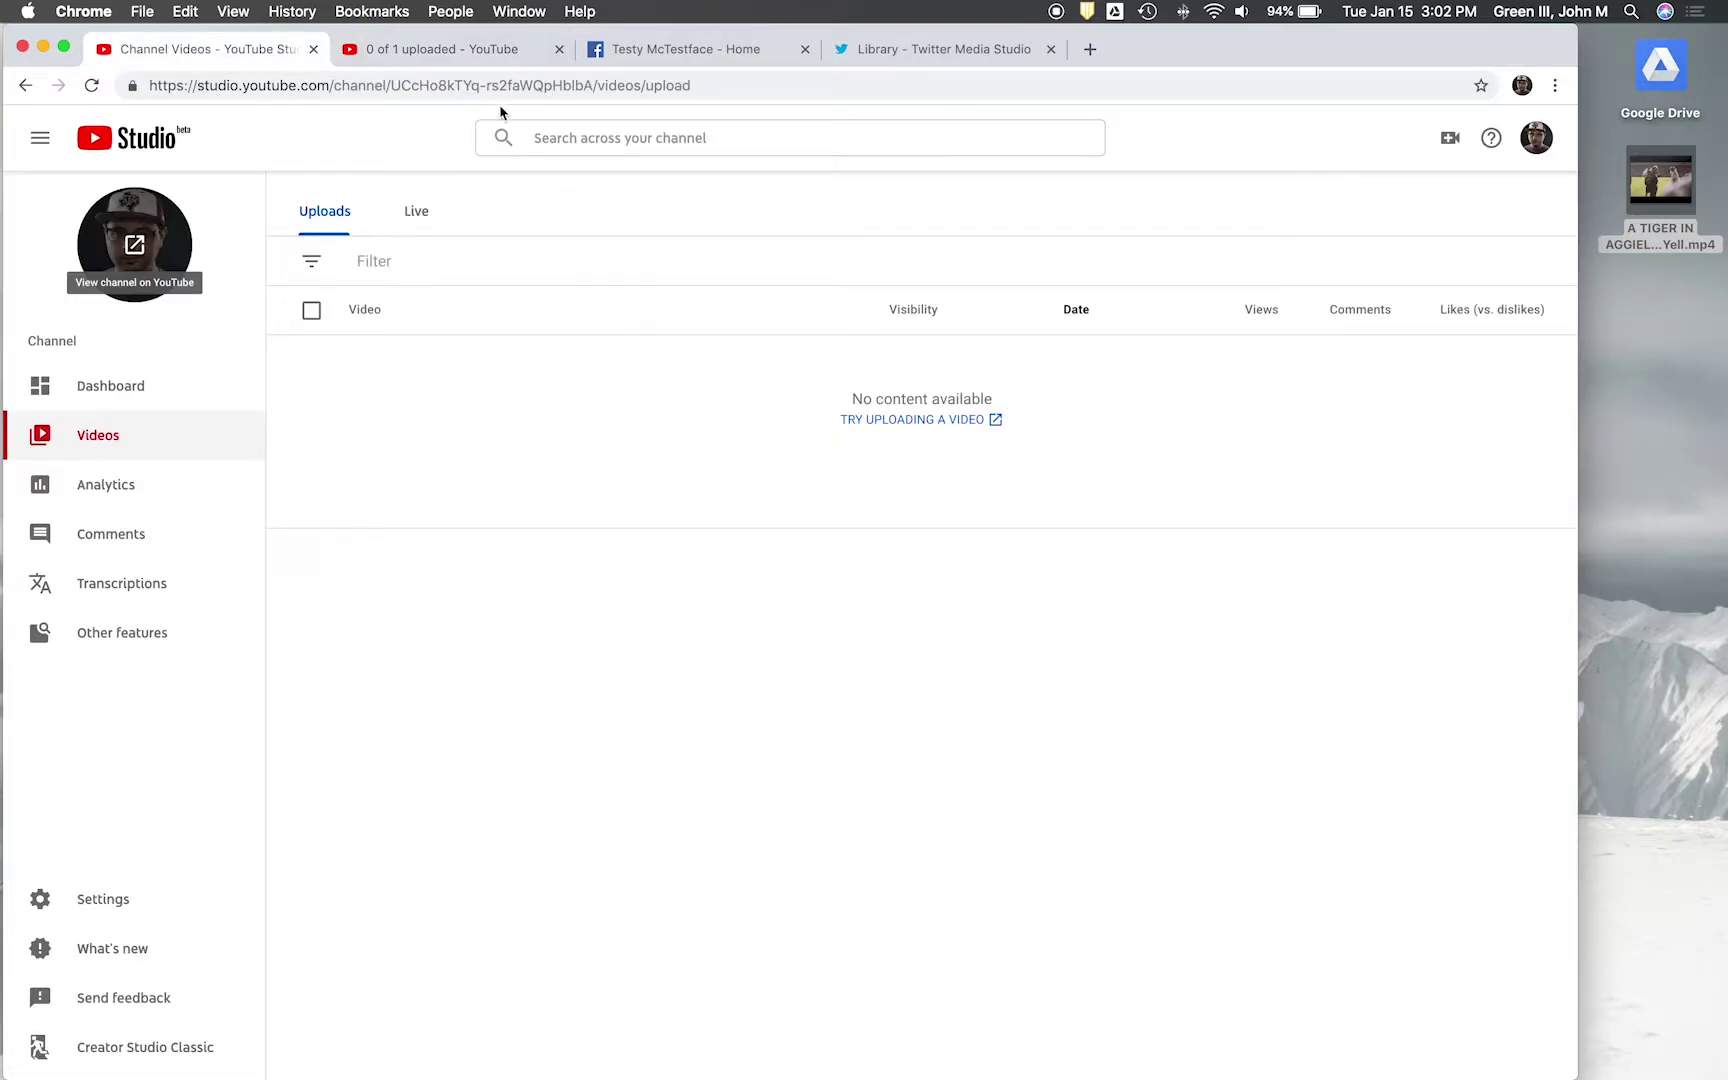
{"action": "left_click", "coordinate": [450, 55]}
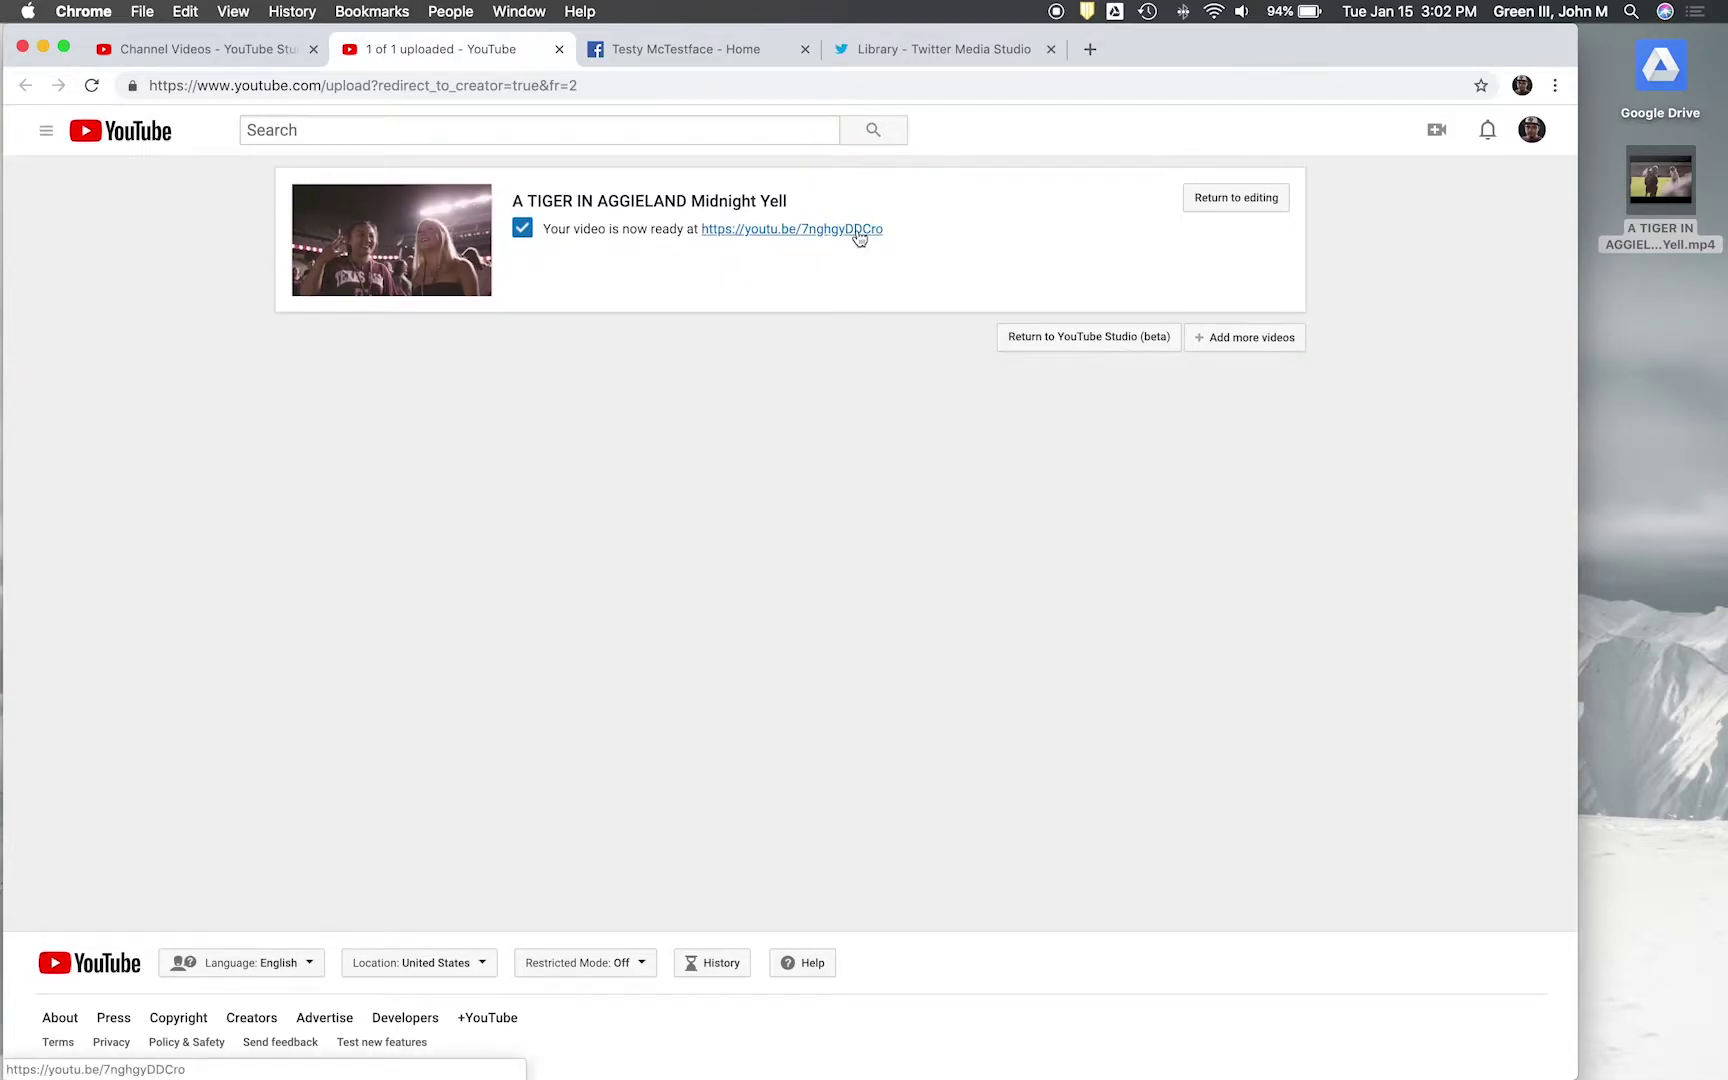
{"action": "left_click", "coordinate": [235, 50]}
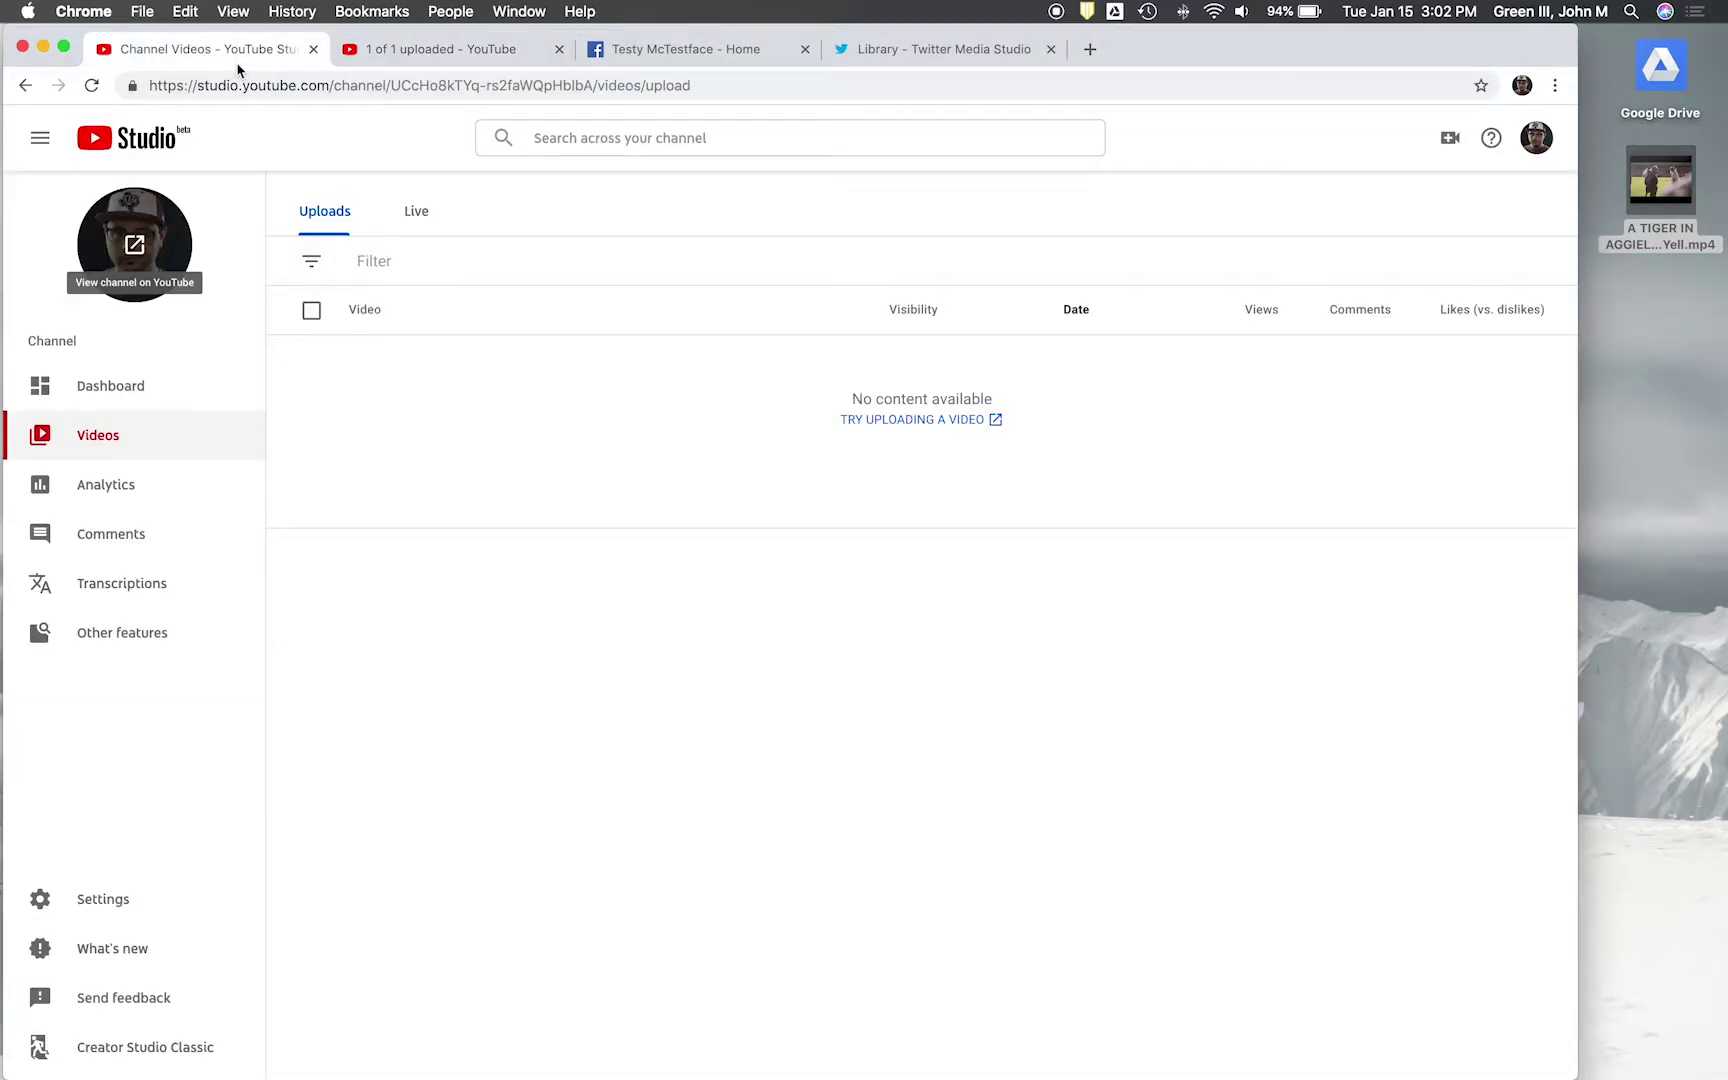
{"action": "left_click", "coordinate": [91, 86]}
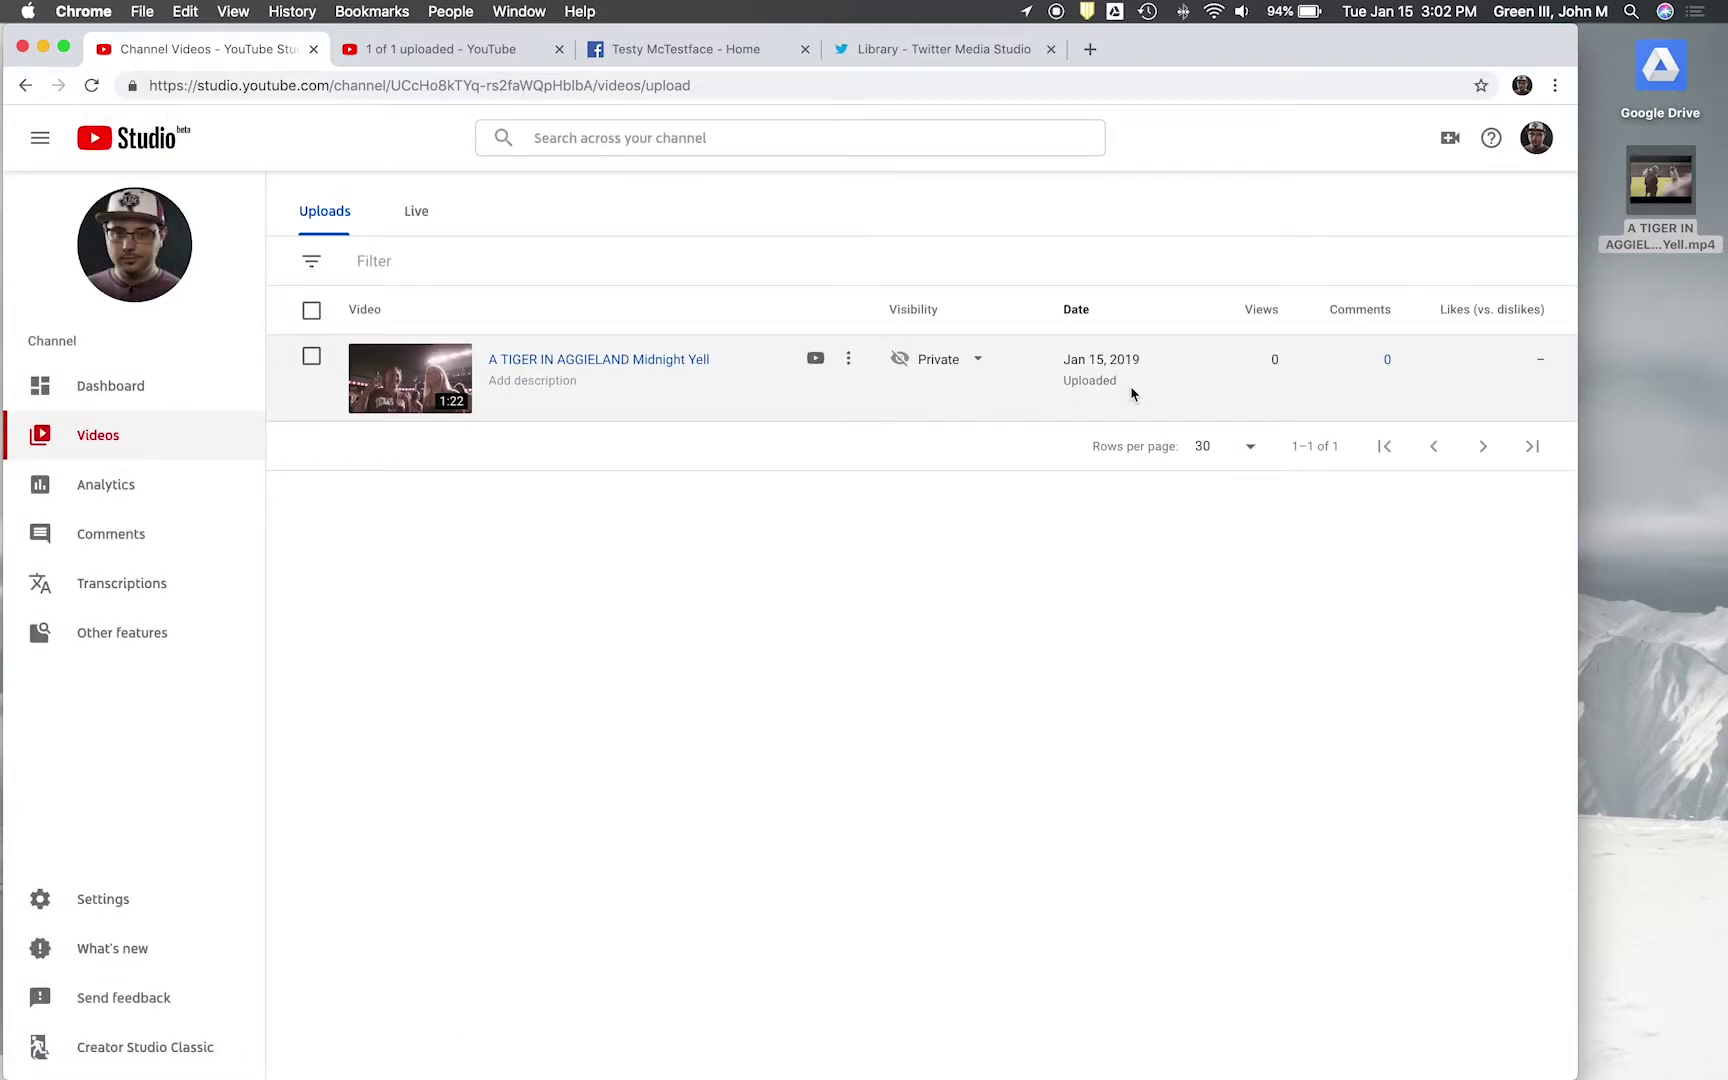
- Open the uploaded video's transcriptions, refresh them, and view the automatic English subtitles
{"action": "left_click", "coordinate": [742, 366]}
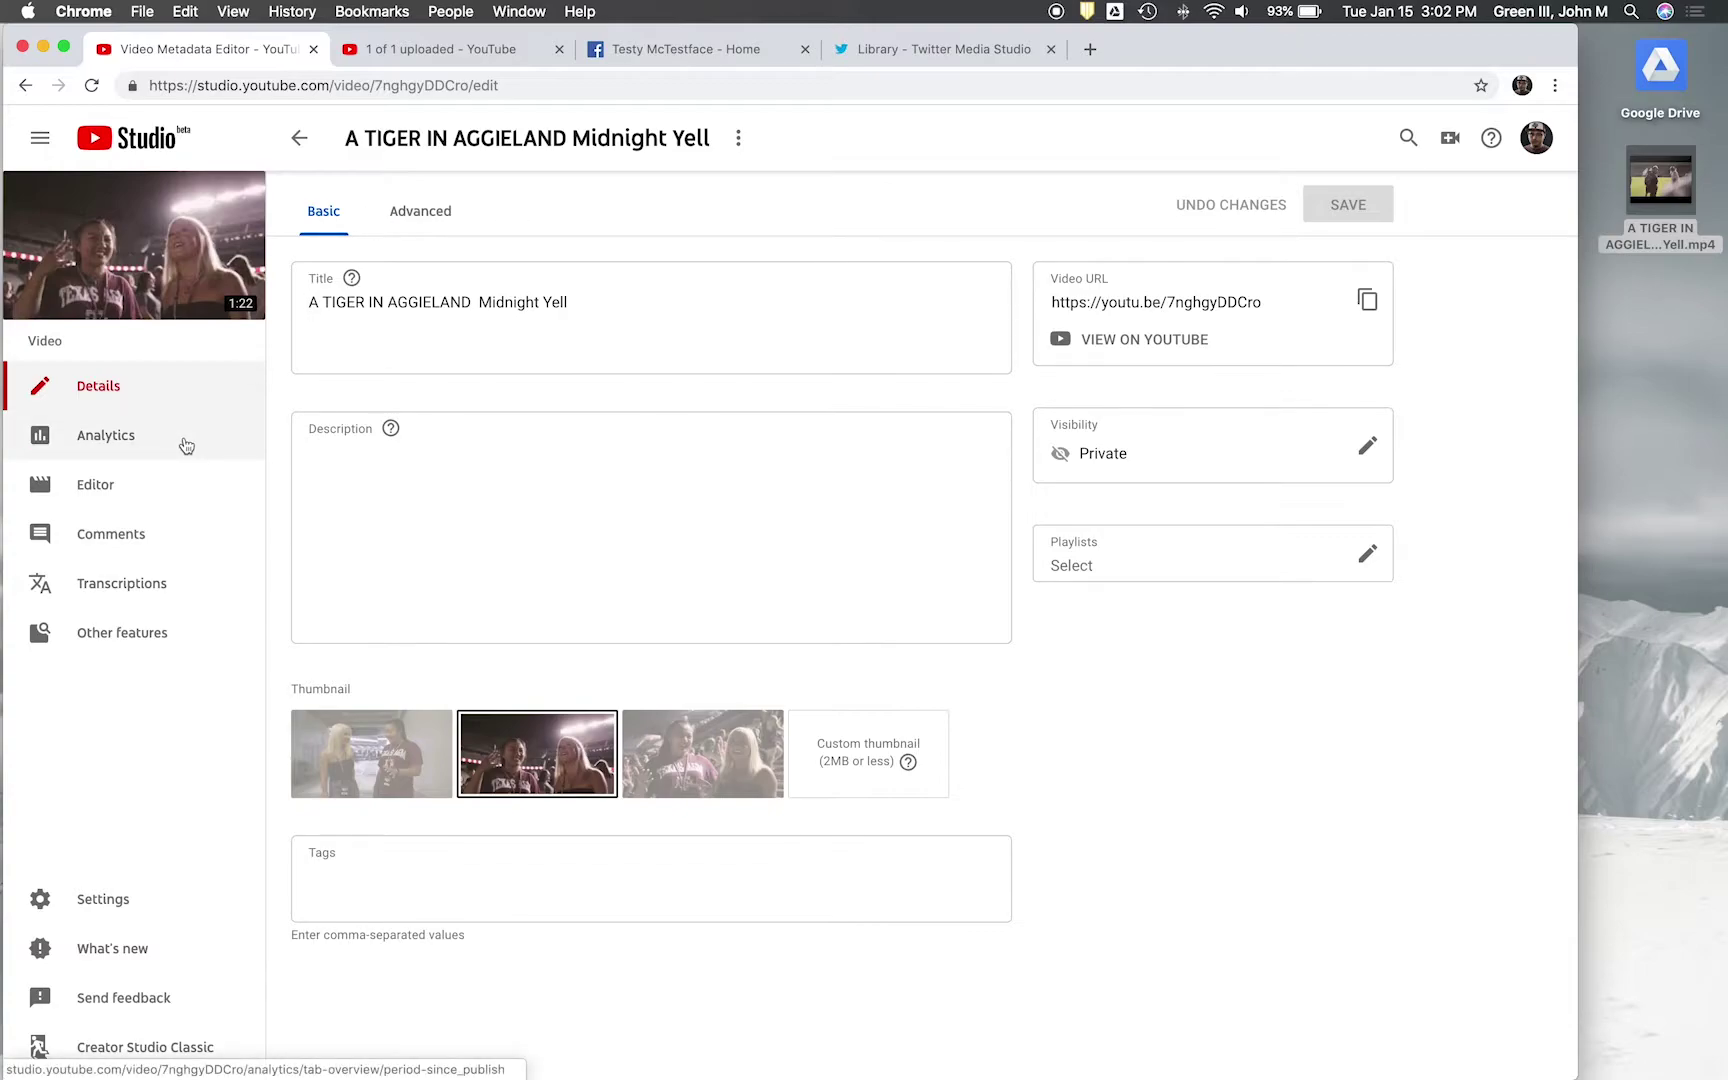
{"action": "left_click", "coordinate": [113, 592]}
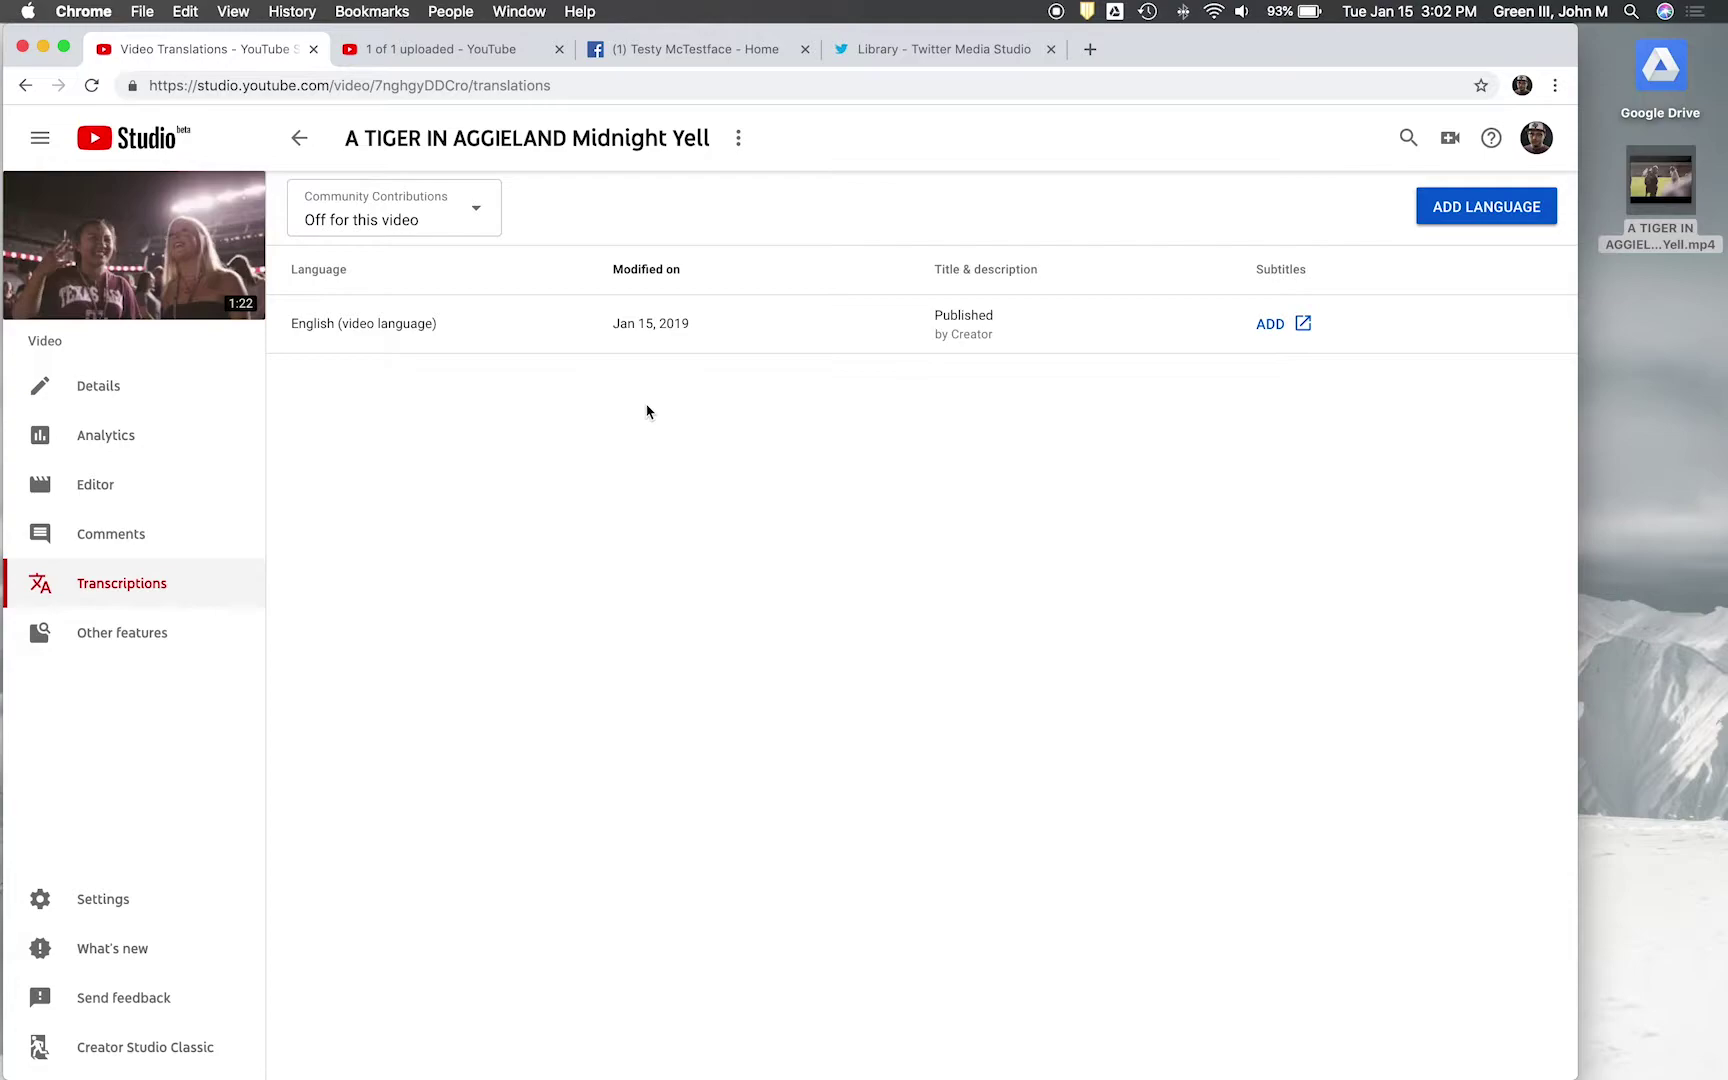
{"action": "left_click", "coordinate": [94, 88]}
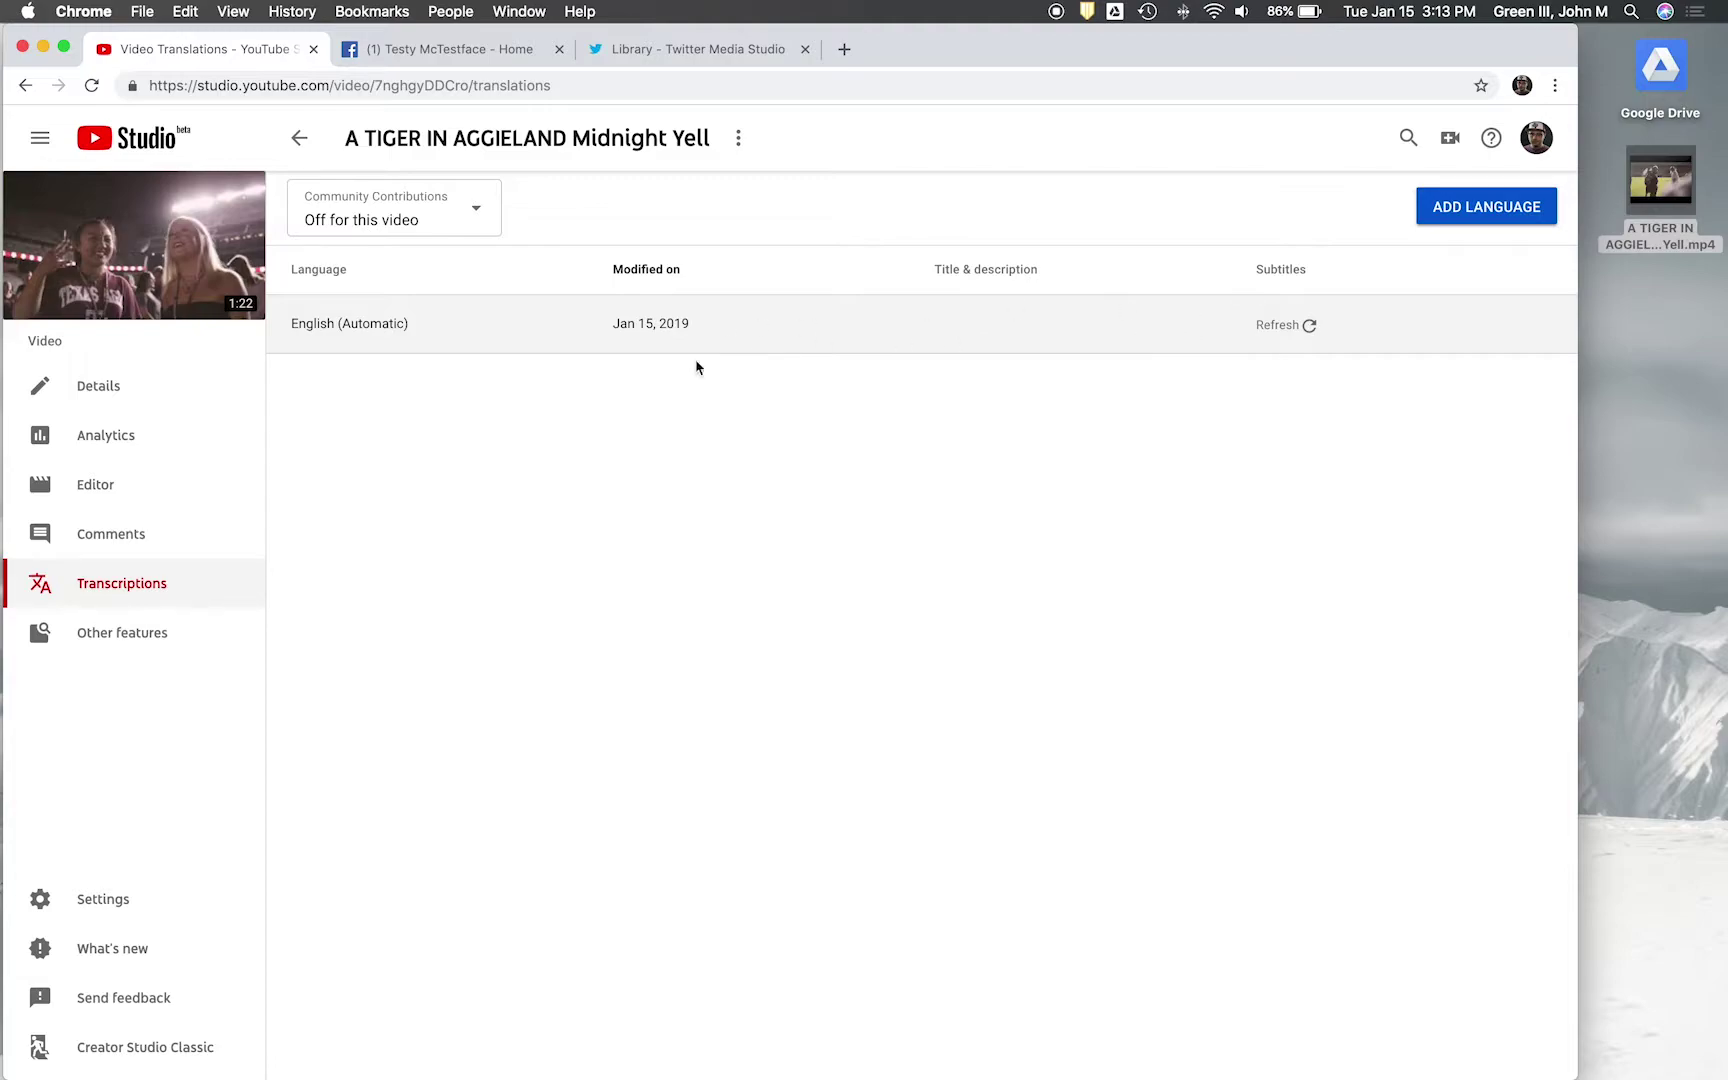
{"action": "left_click", "coordinate": [1270, 326]}
{"action": "left_click", "coordinate": [1262, 325]}
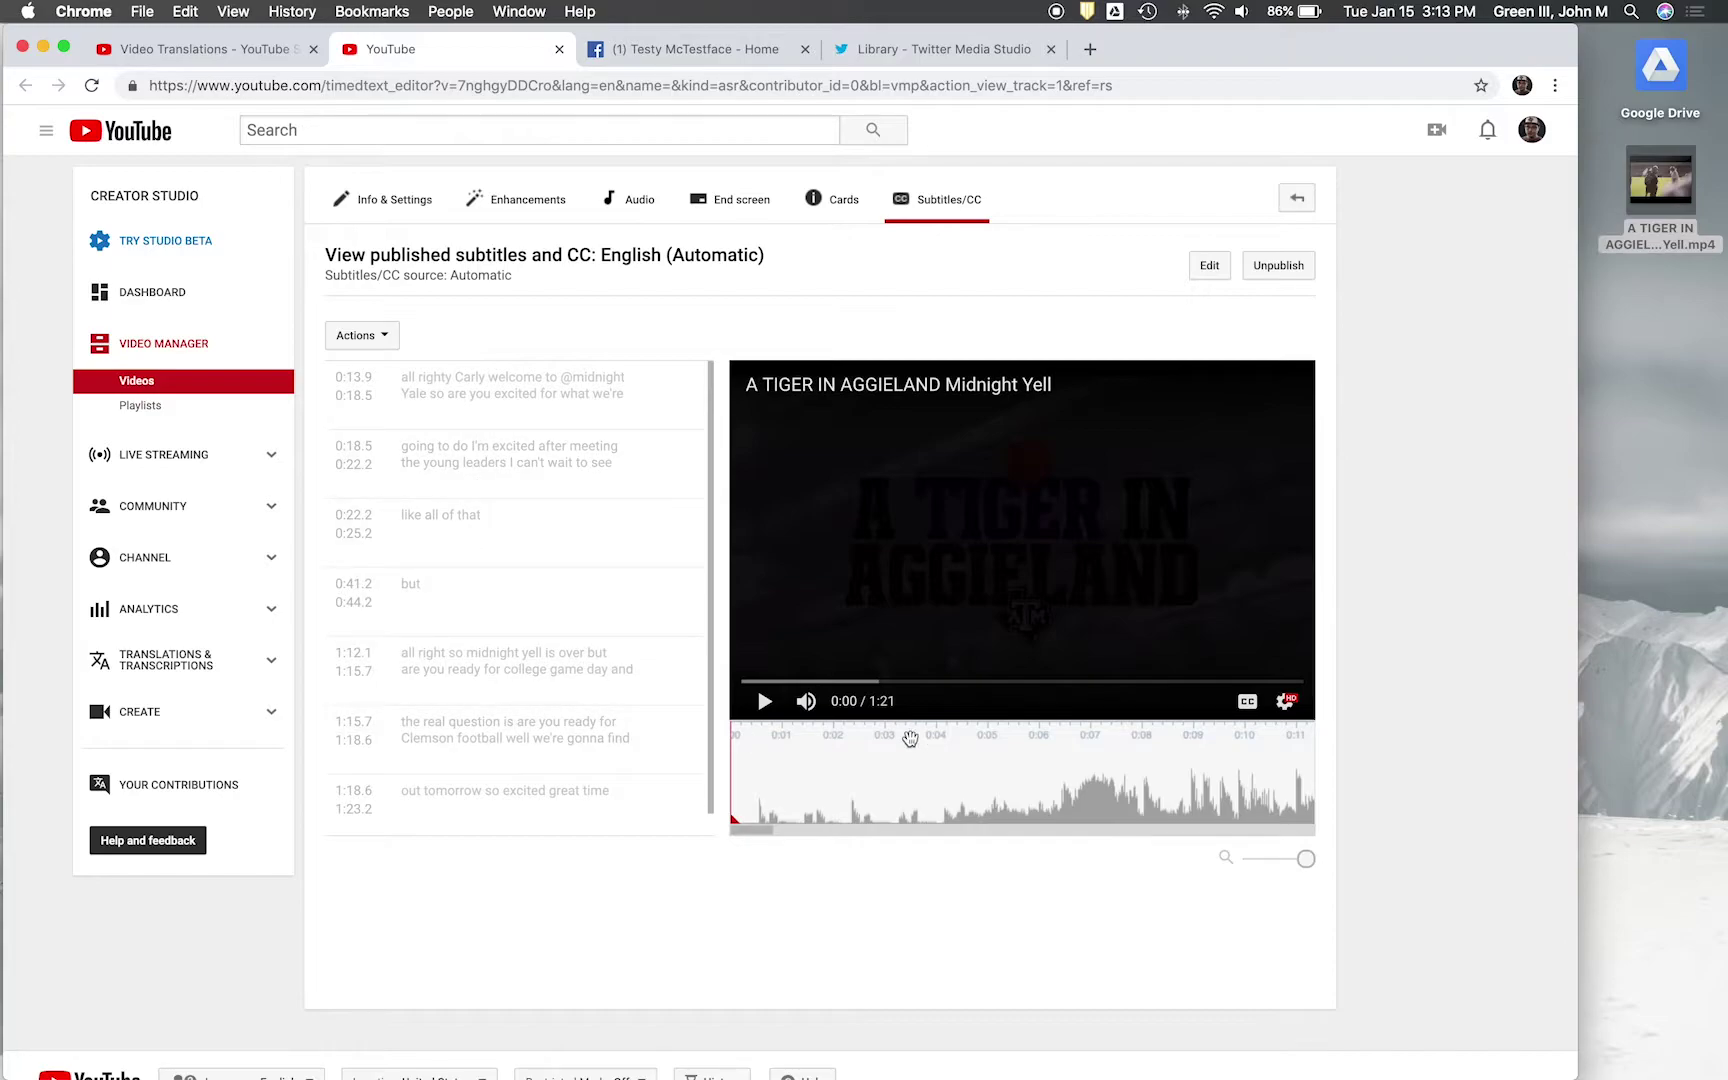
- Look ahead along the caption timeline to the first spoken line and open the English subtitles for editing
{"action": "left_click_drag", "start_coordinate": [1130, 790], "coordinate": [856, 797]}
{"action": "left_click_drag", "start_coordinate": [1123, 779], "coordinate": [948, 780]}
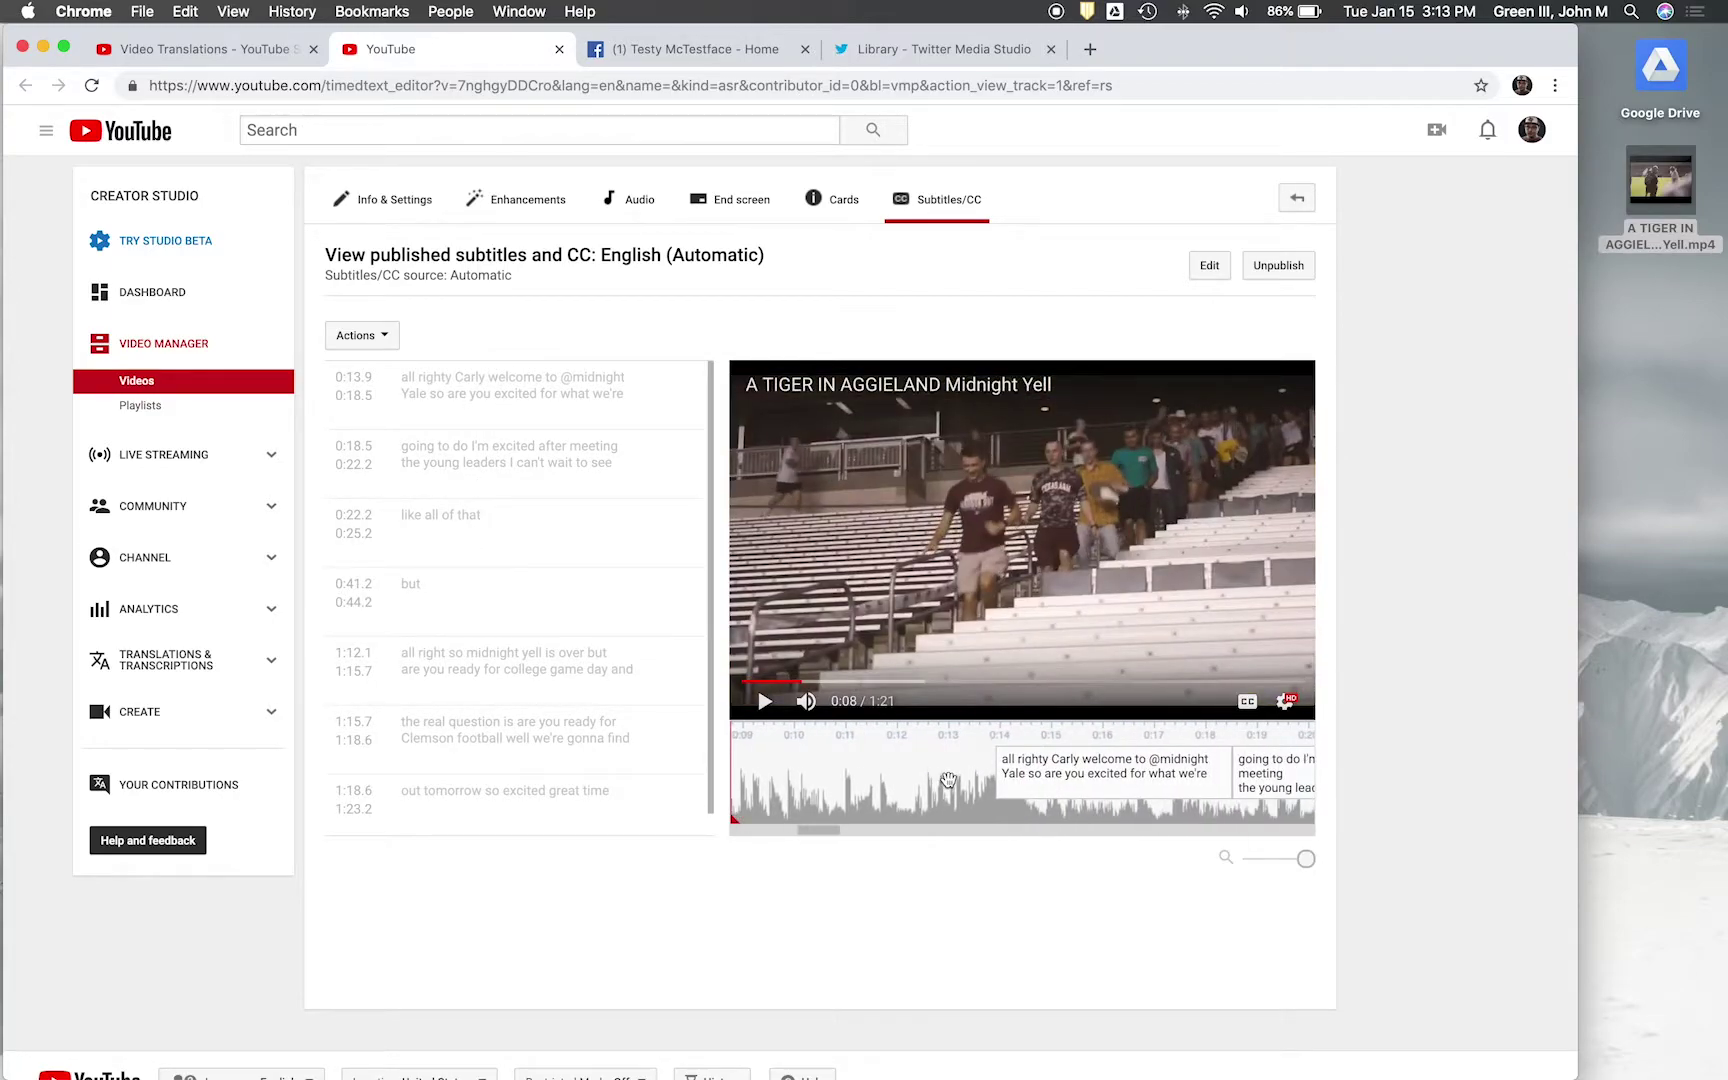
{"action": "left_click", "coordinate": [1210, 266]}
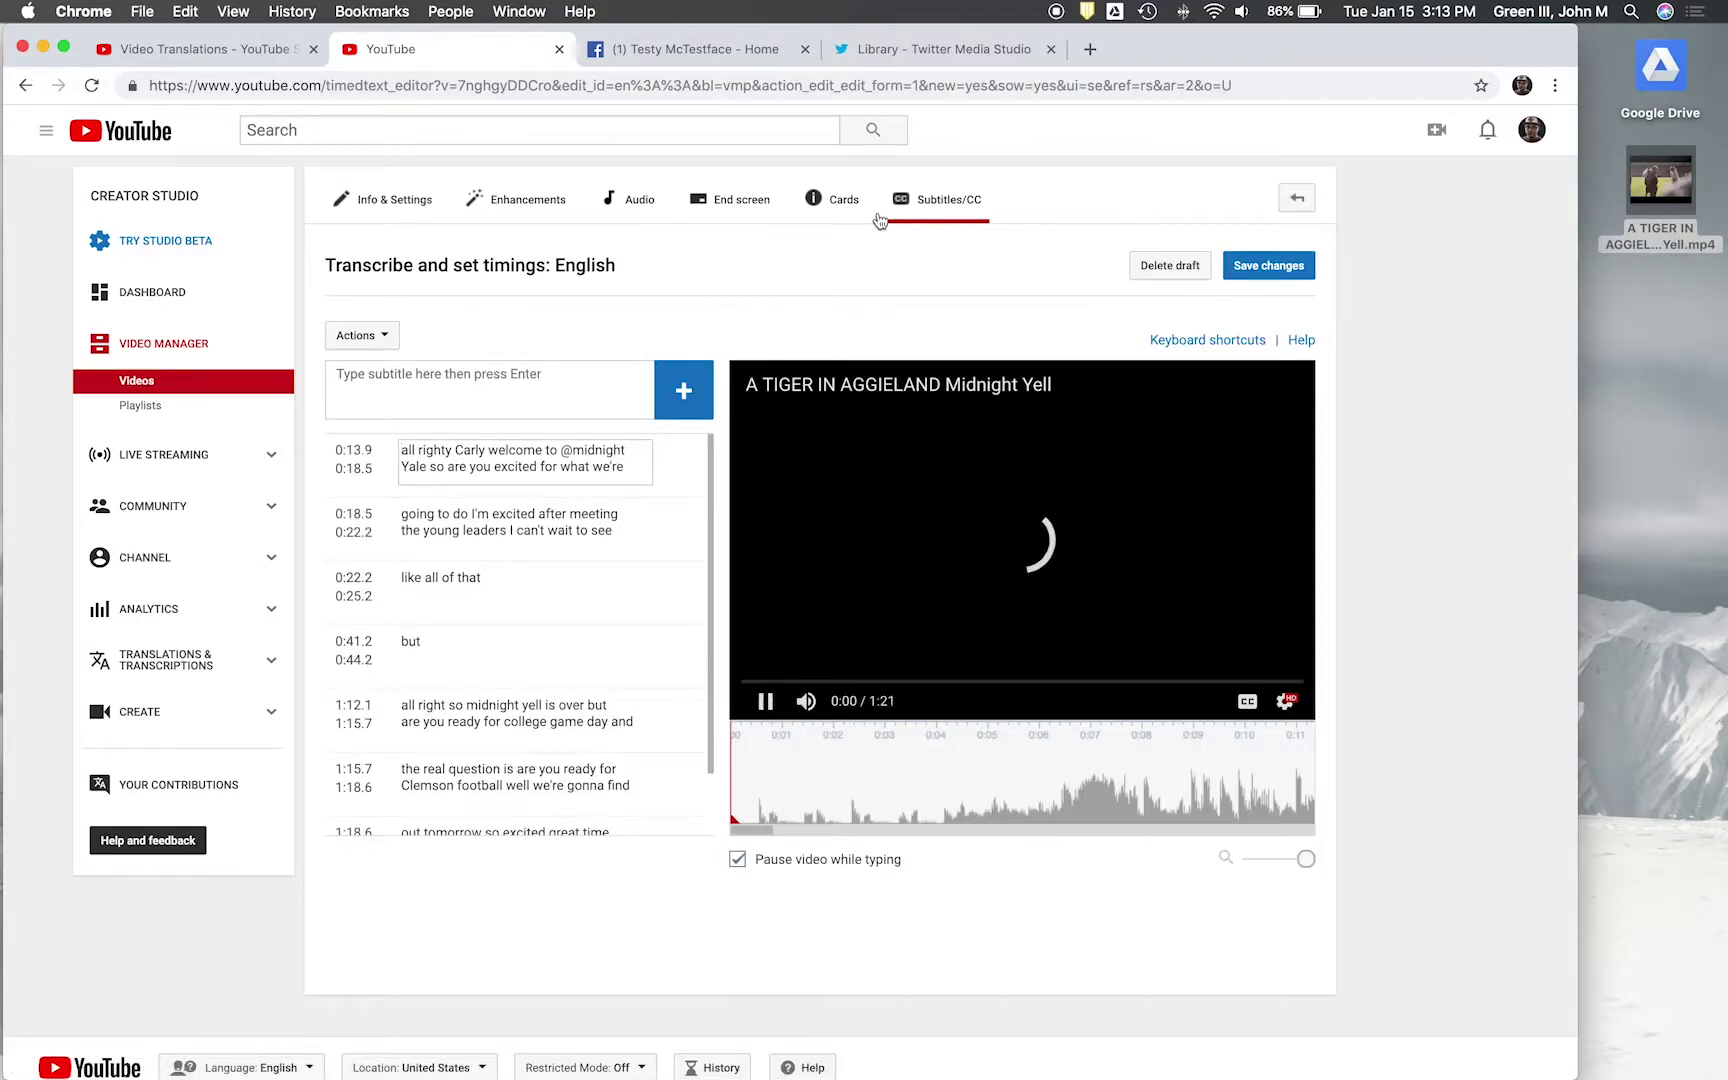
- Play the video in the caption editor with adjusted volume and pause it during the first caption
{"action": "left_click", "coordinate": [765, 702]}
{"action": "key", "text": "XF86AudioRaiseVolume"}
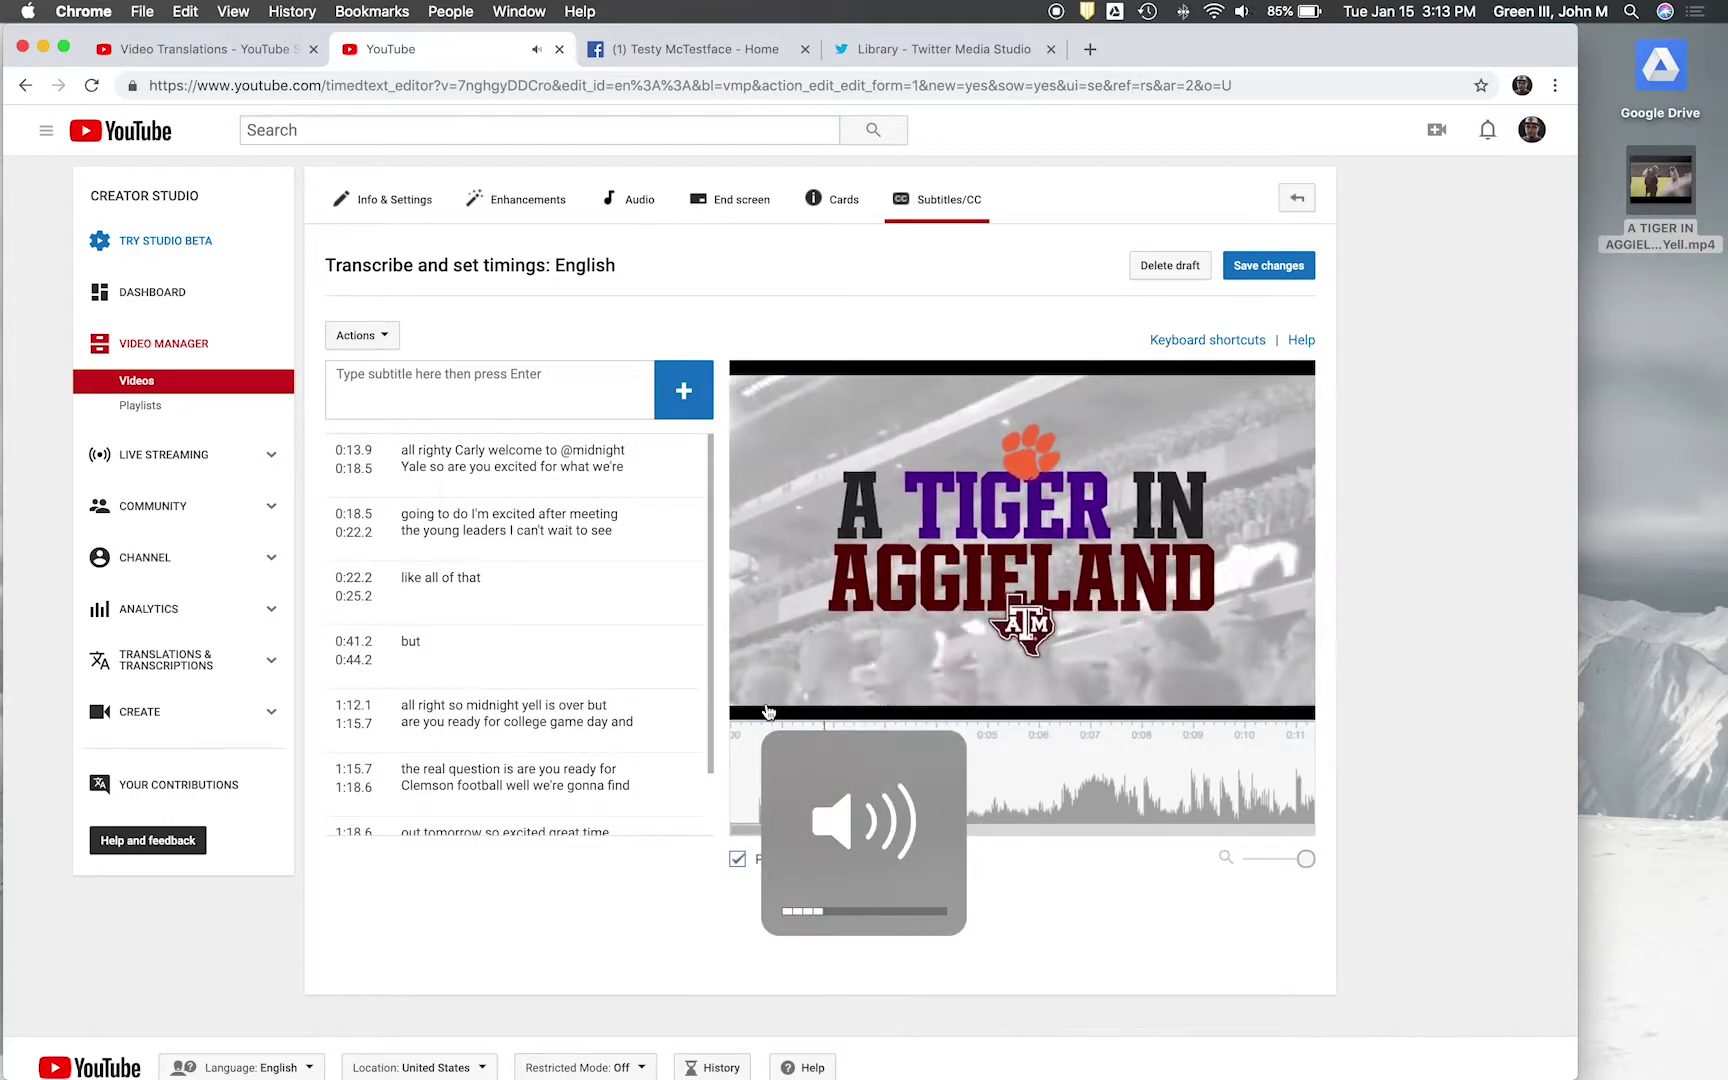
{"action": "key", "text": "XF86AudioLowerVolume"}
{"action": "key", "text": "XF86AudioLowerVolume"}
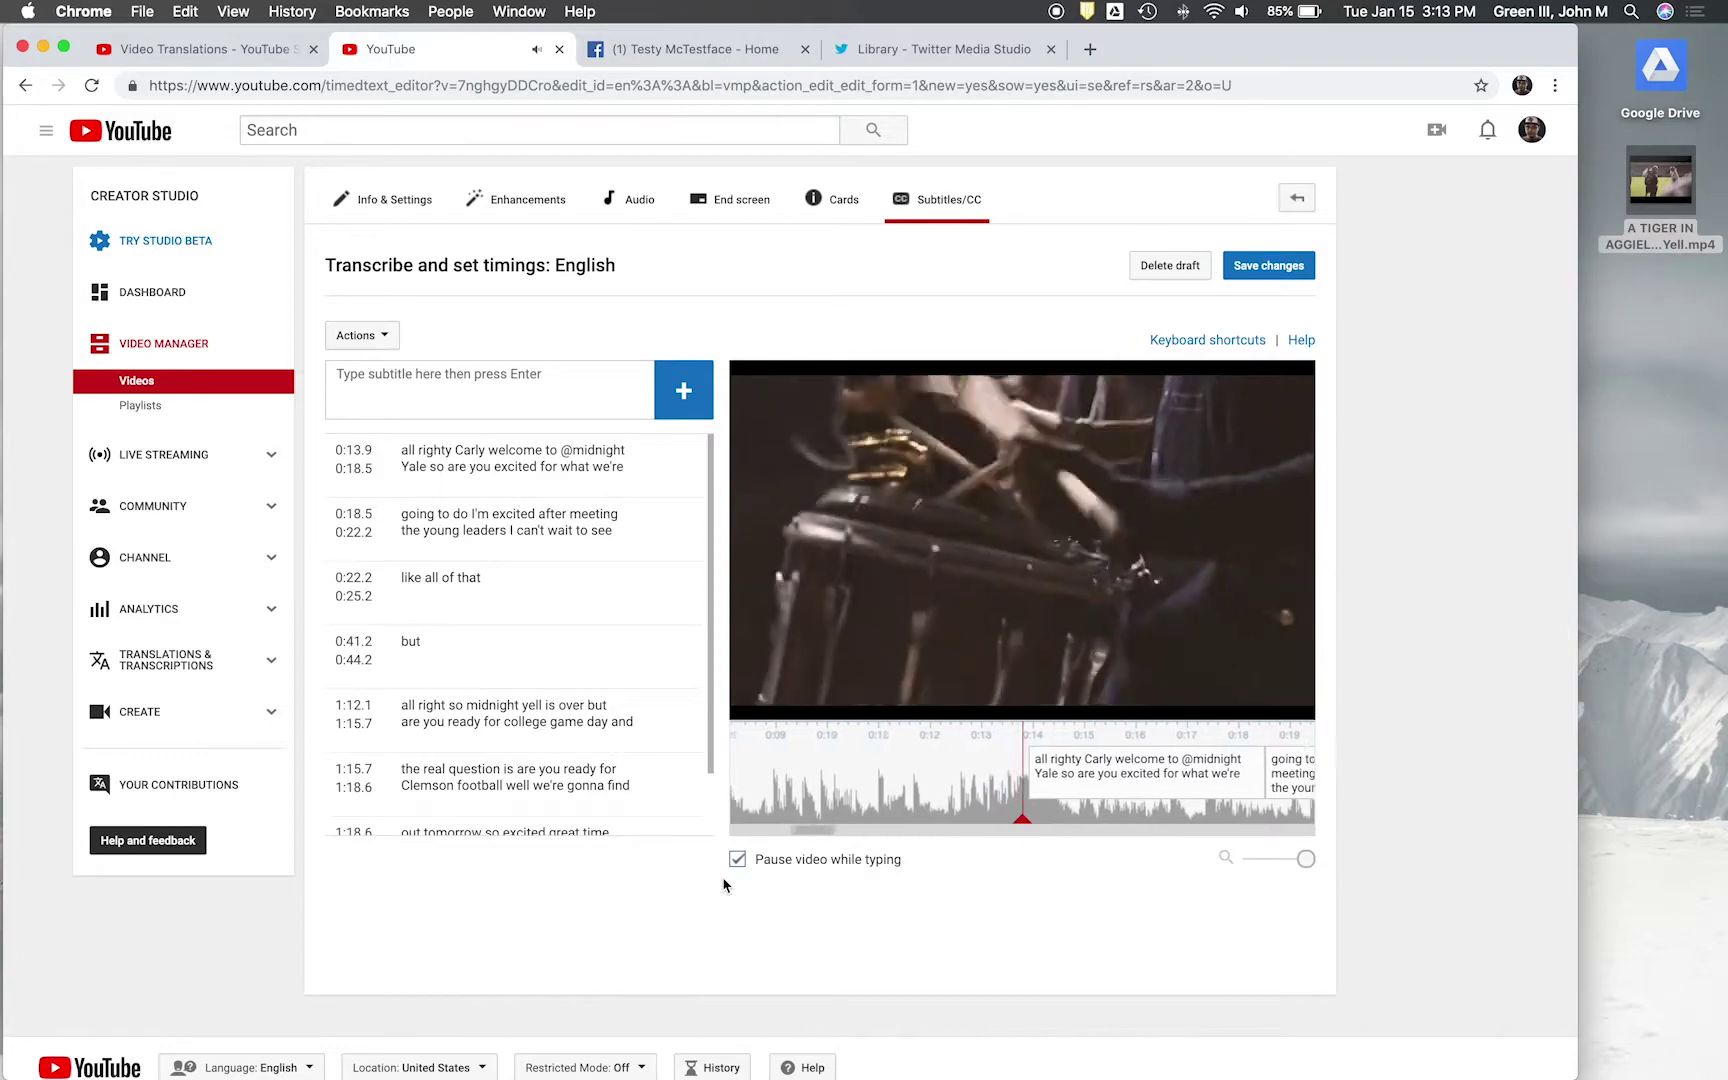
{"action": "mouse_move", "coordinate": [766, 705]}
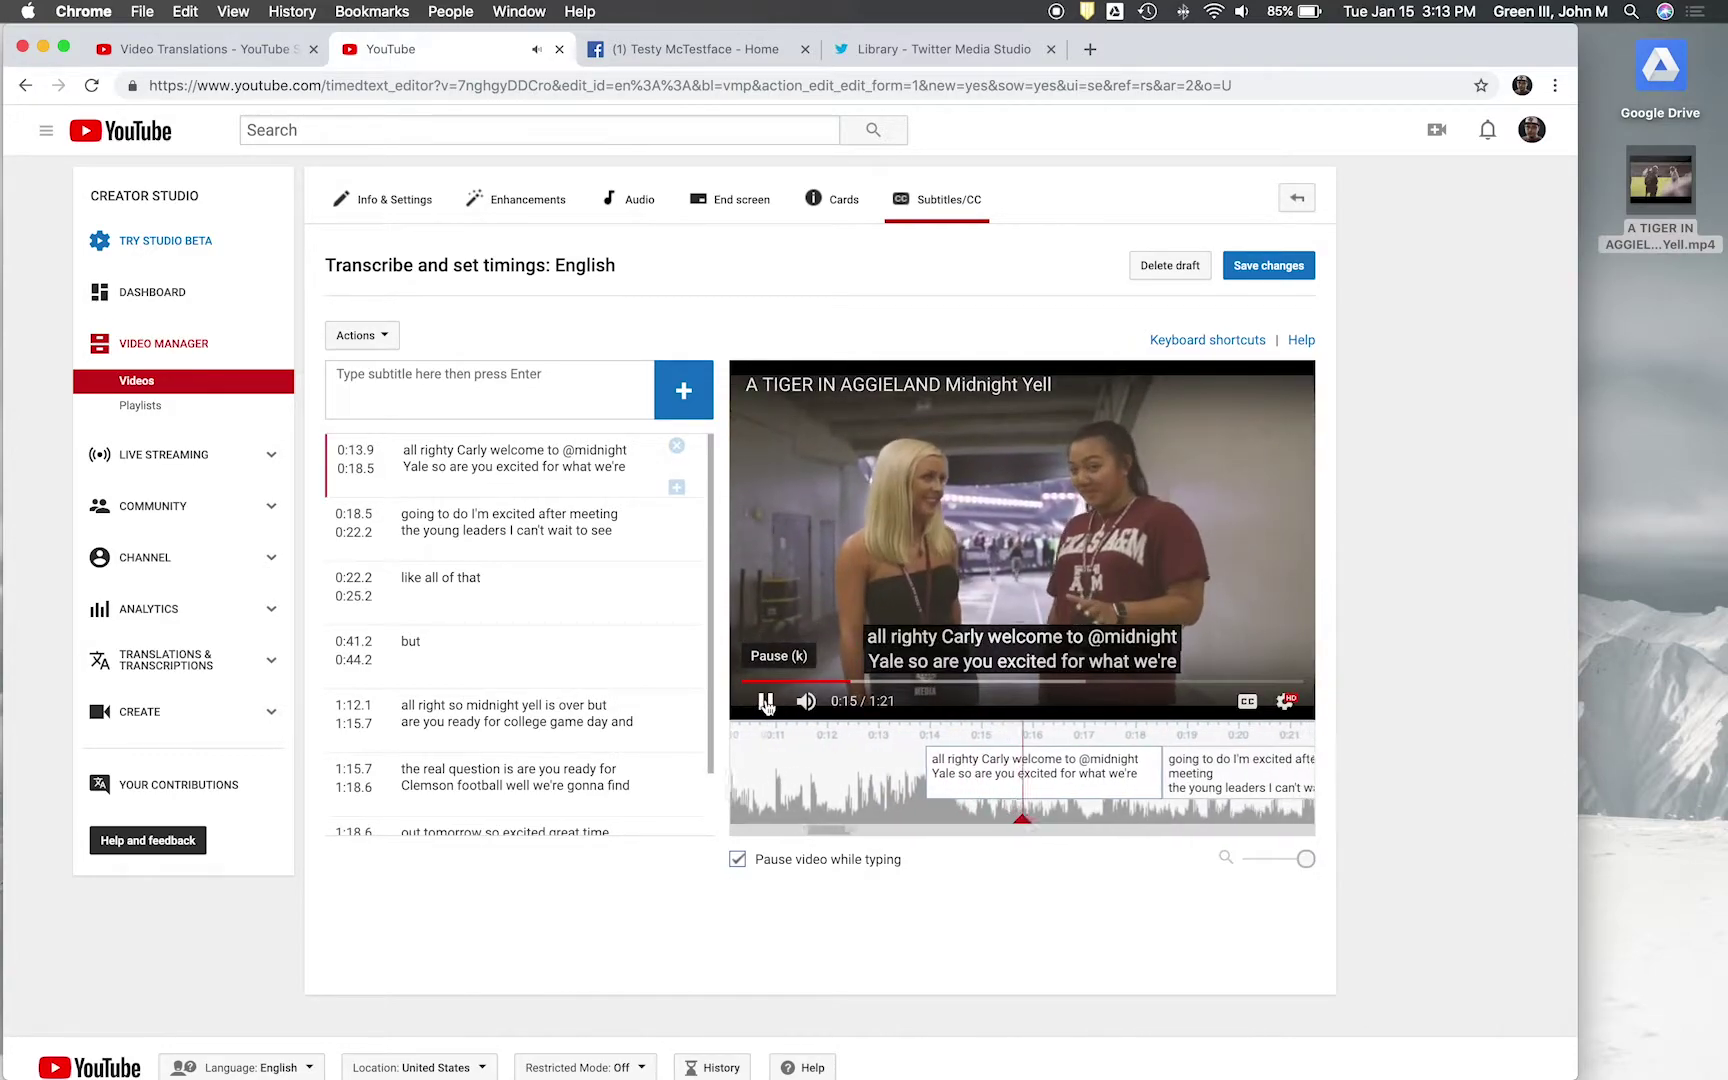
{"action": "left_click", "coordinate": [766, 703]}
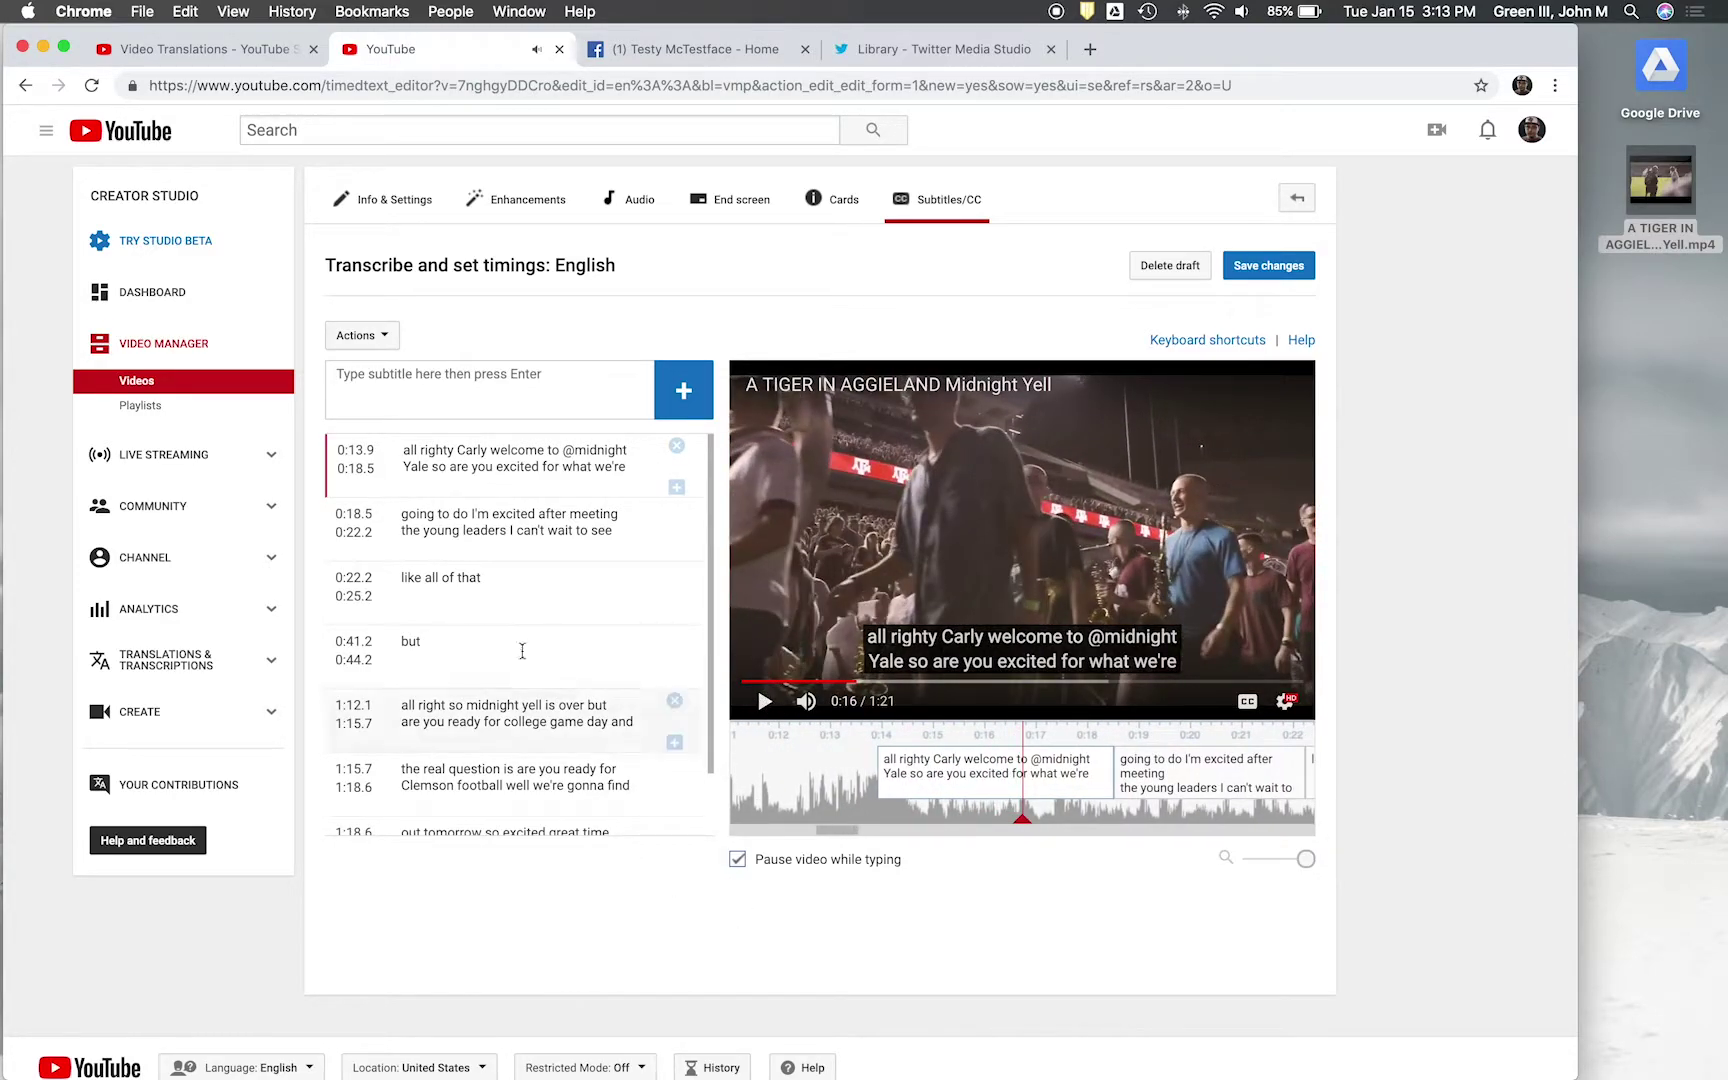
{"action": "left_click", "coordinate": [575, 451]}
{"action": "key", "text": "BackSpace"}
{"action": "type", "text": "Aggie"}
{"action": "key", "text": "BackSpace"}
{"action": "type", "text": "M"}
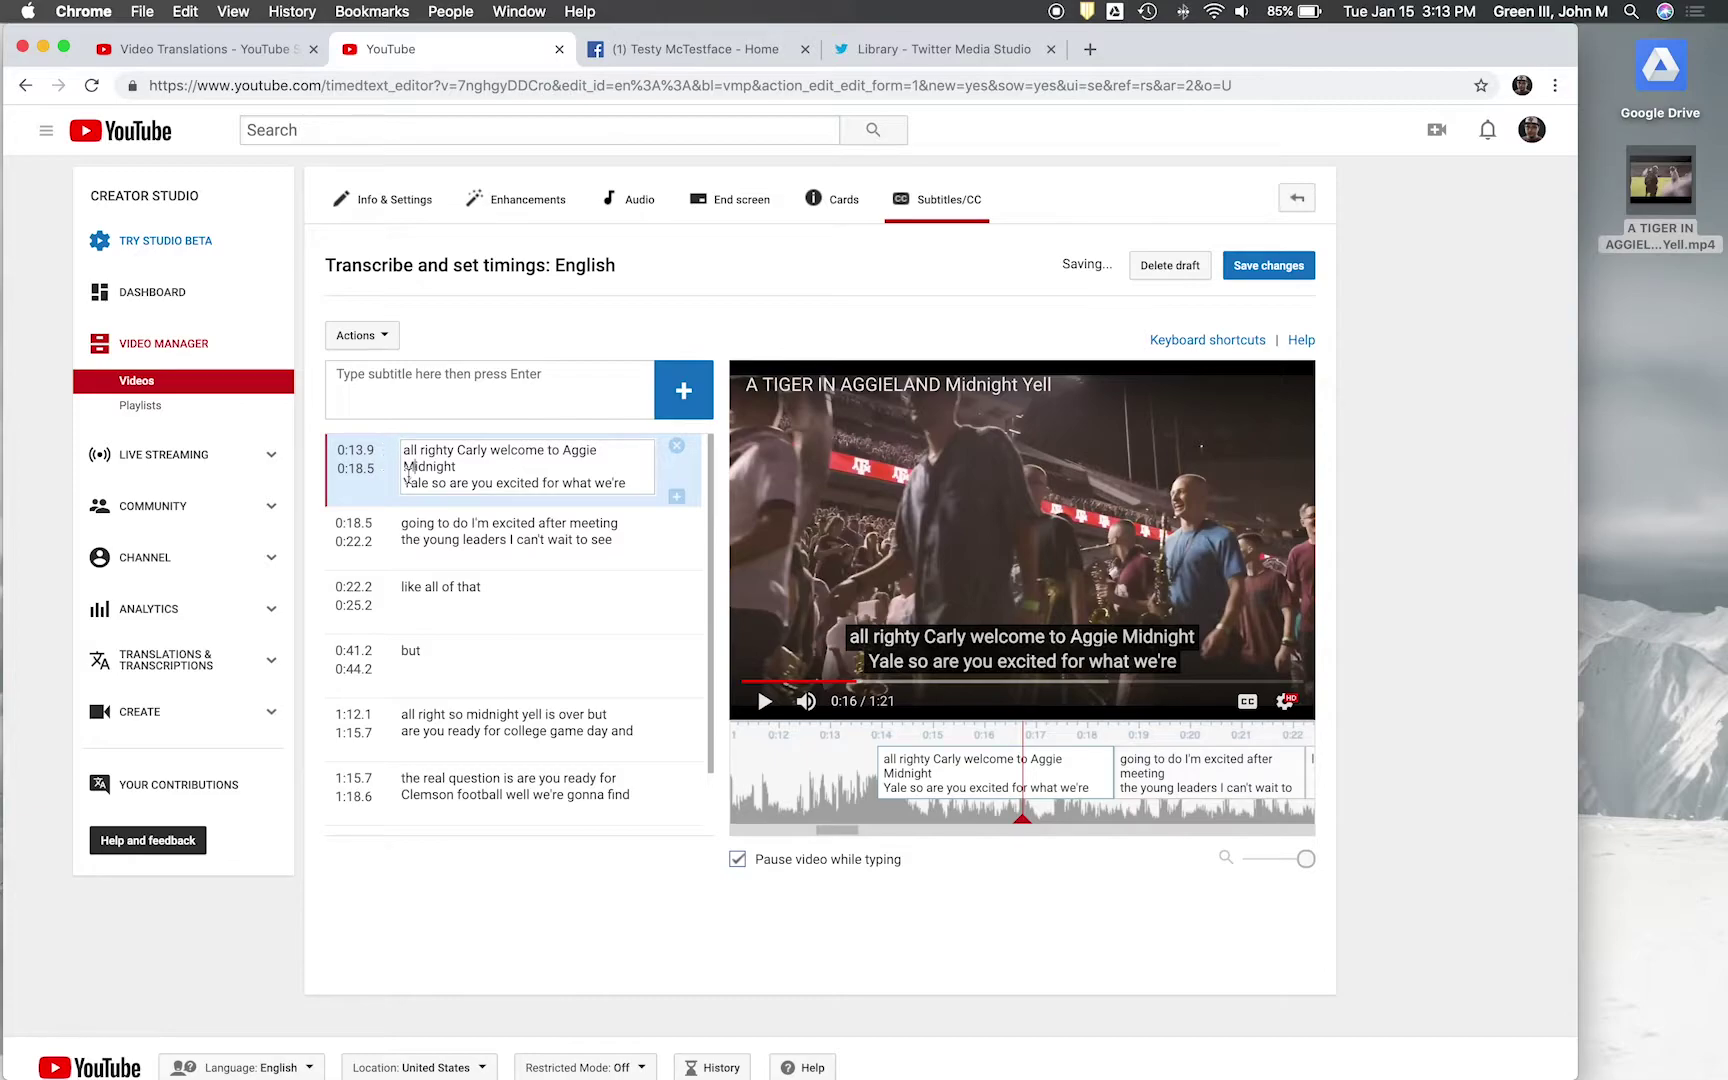
- Change "Yale" to "Yell." in the first caption and join it to the preceding line after "Midnight"
{"action": "left_click", "coordinate": [425, 483]}
{"action": "key", "text": "BackSpace"}
{"action": "key", "text": "BackSpace"}
{"action": "key", "text": "BackSpace"}
{"action": "type", "text": "ell"}
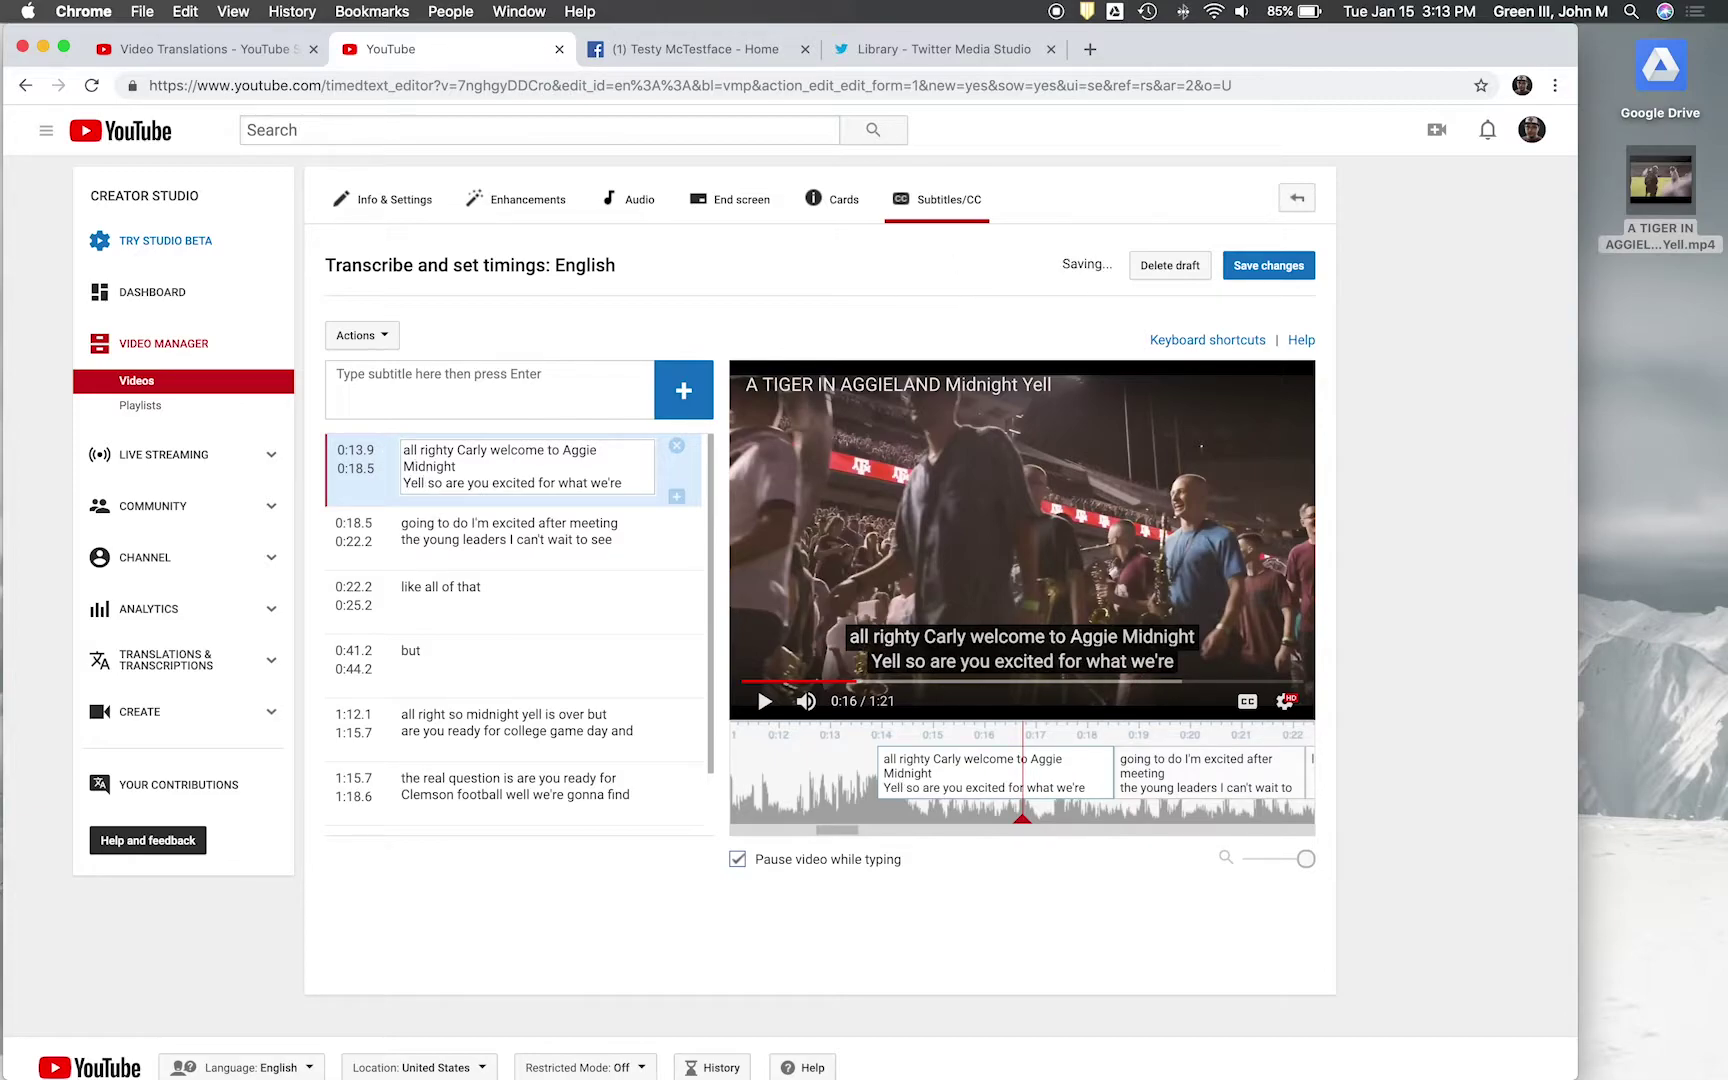
{"action": "type", "text": "."}
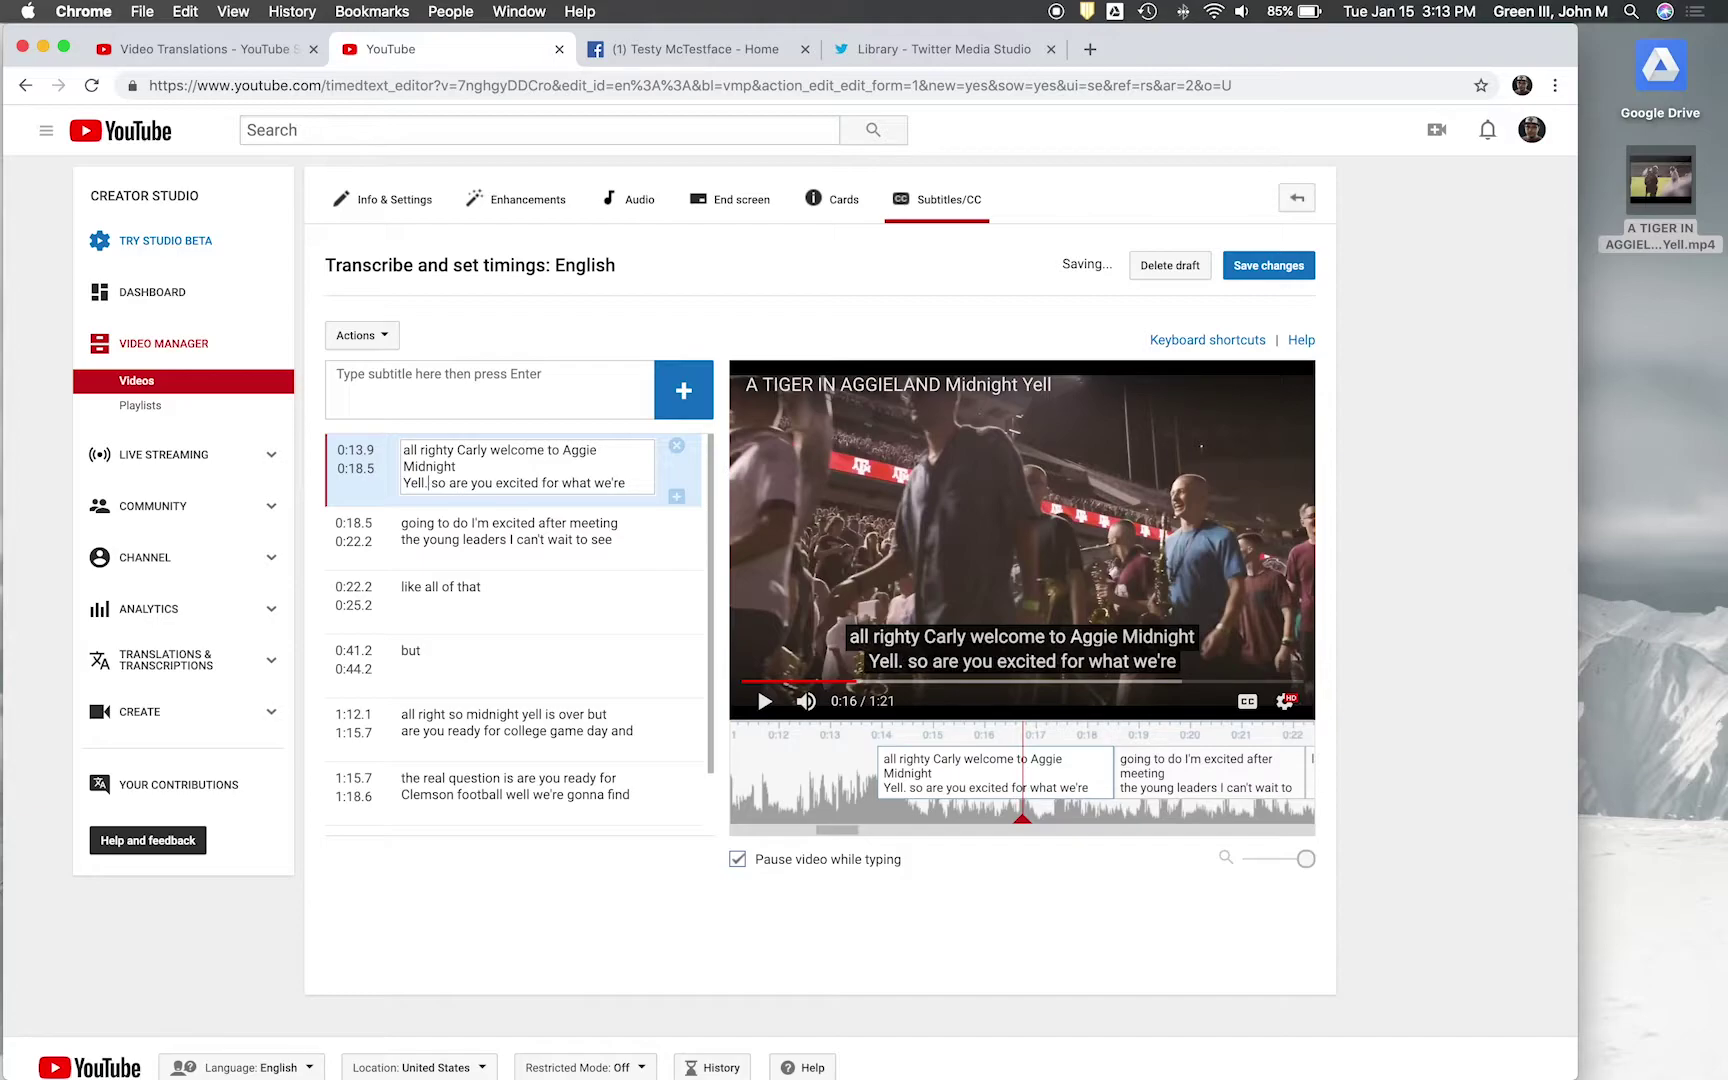
{"action": "left_click", "coordinate": [402, 483]}
{"action": "key", "text": "BackSpace"}
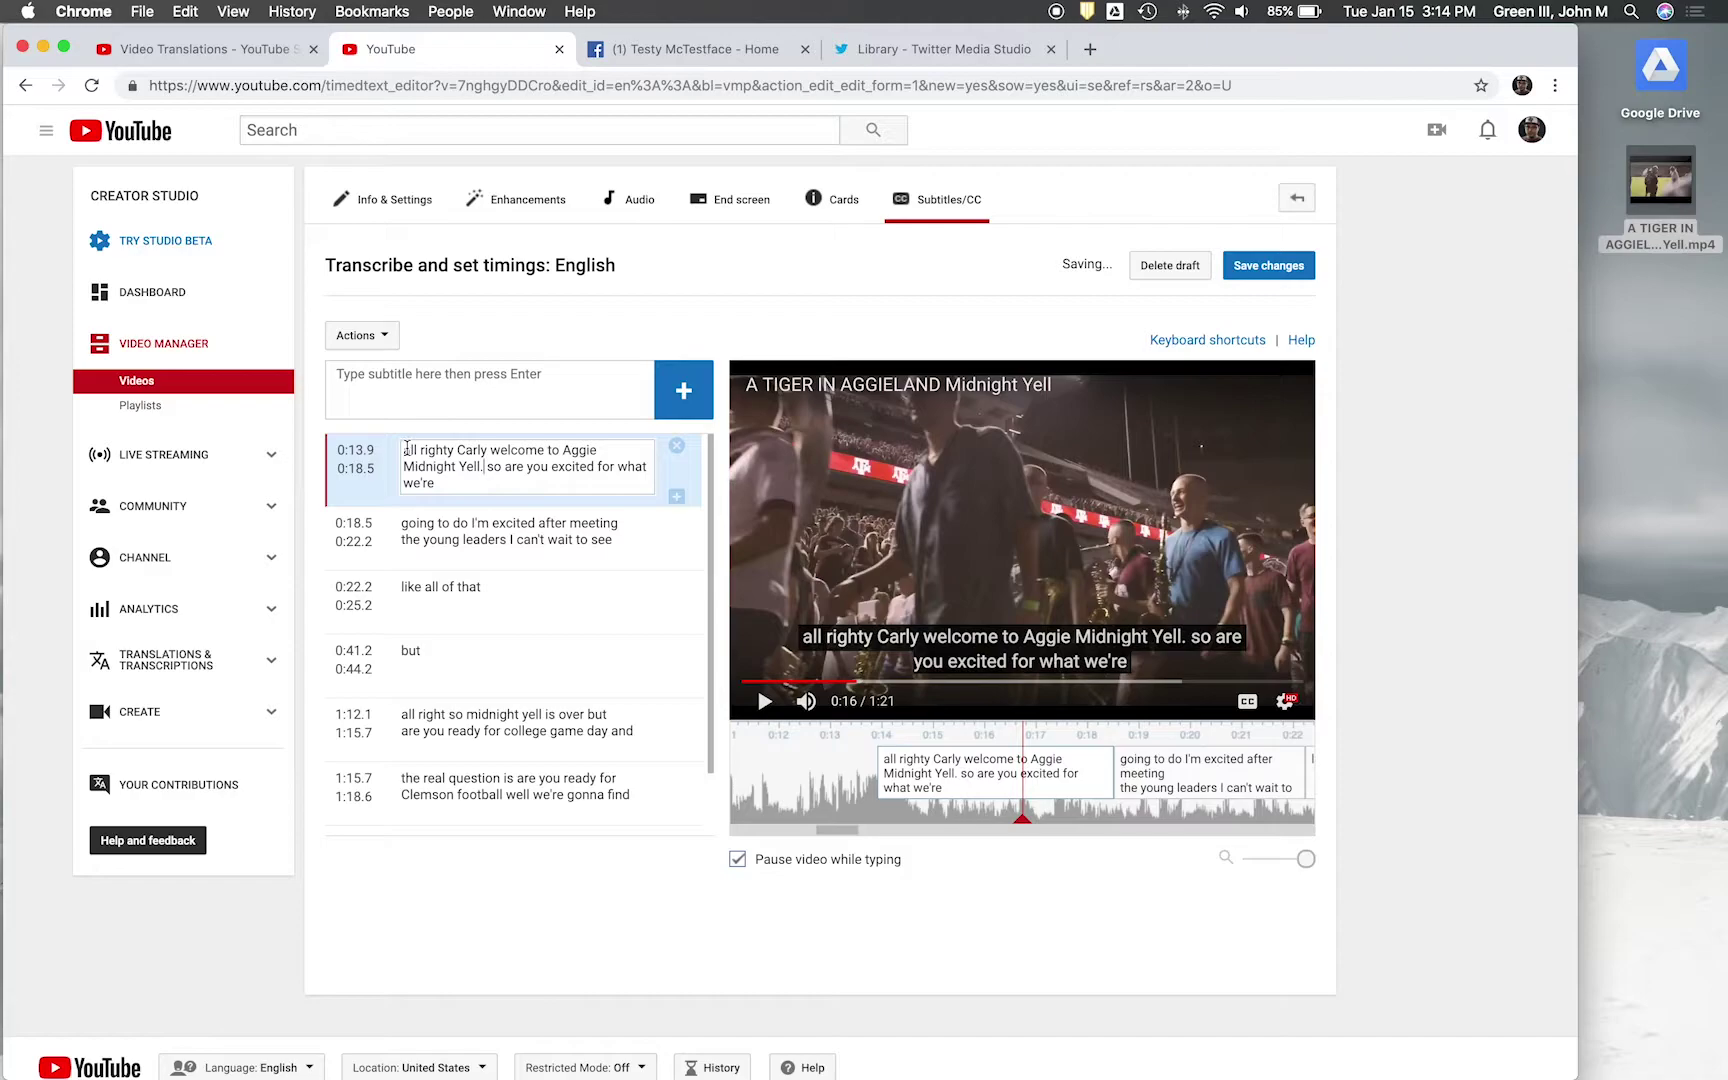
- Capitalize "All" in the first caption and move "so are you excited for what we're" to the start of the second caption
{"action": "key", "text": "BackSpace"}
{"action": "type", "text": "A"}
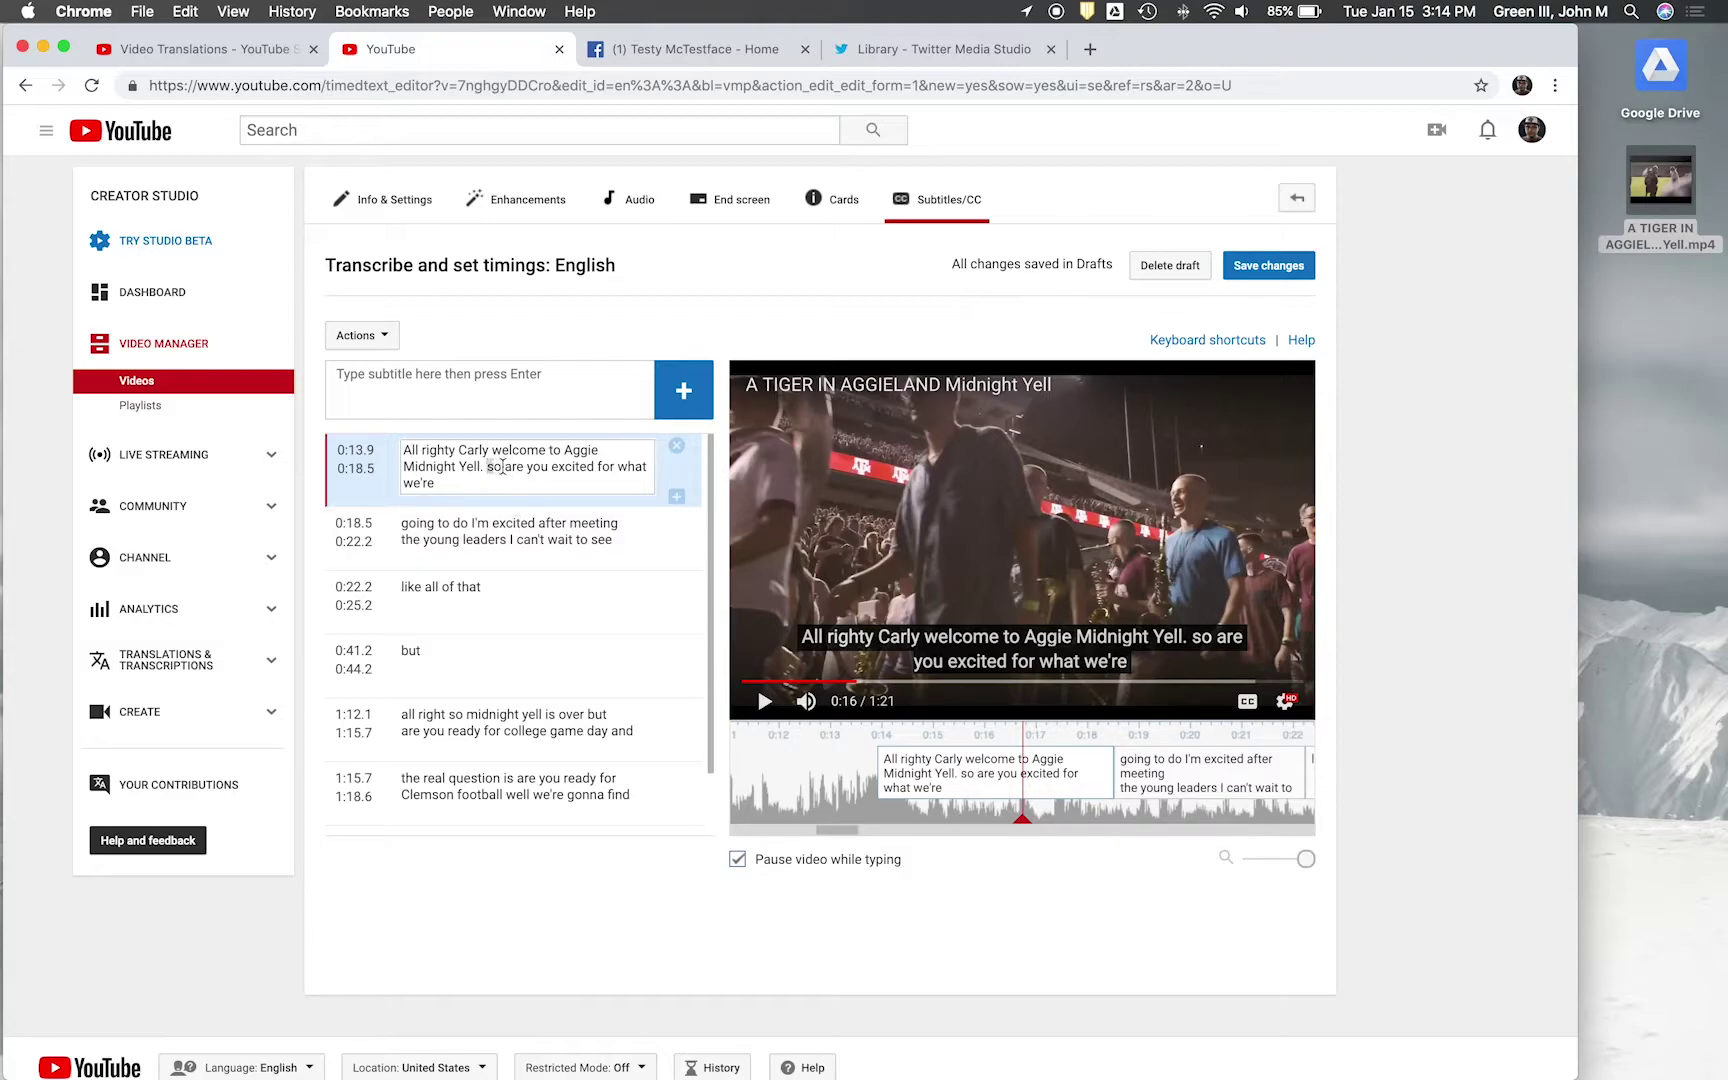
{"action": "left_click_drag", "start_coordinate": [502, 467], "coordinate": [537, 481]}
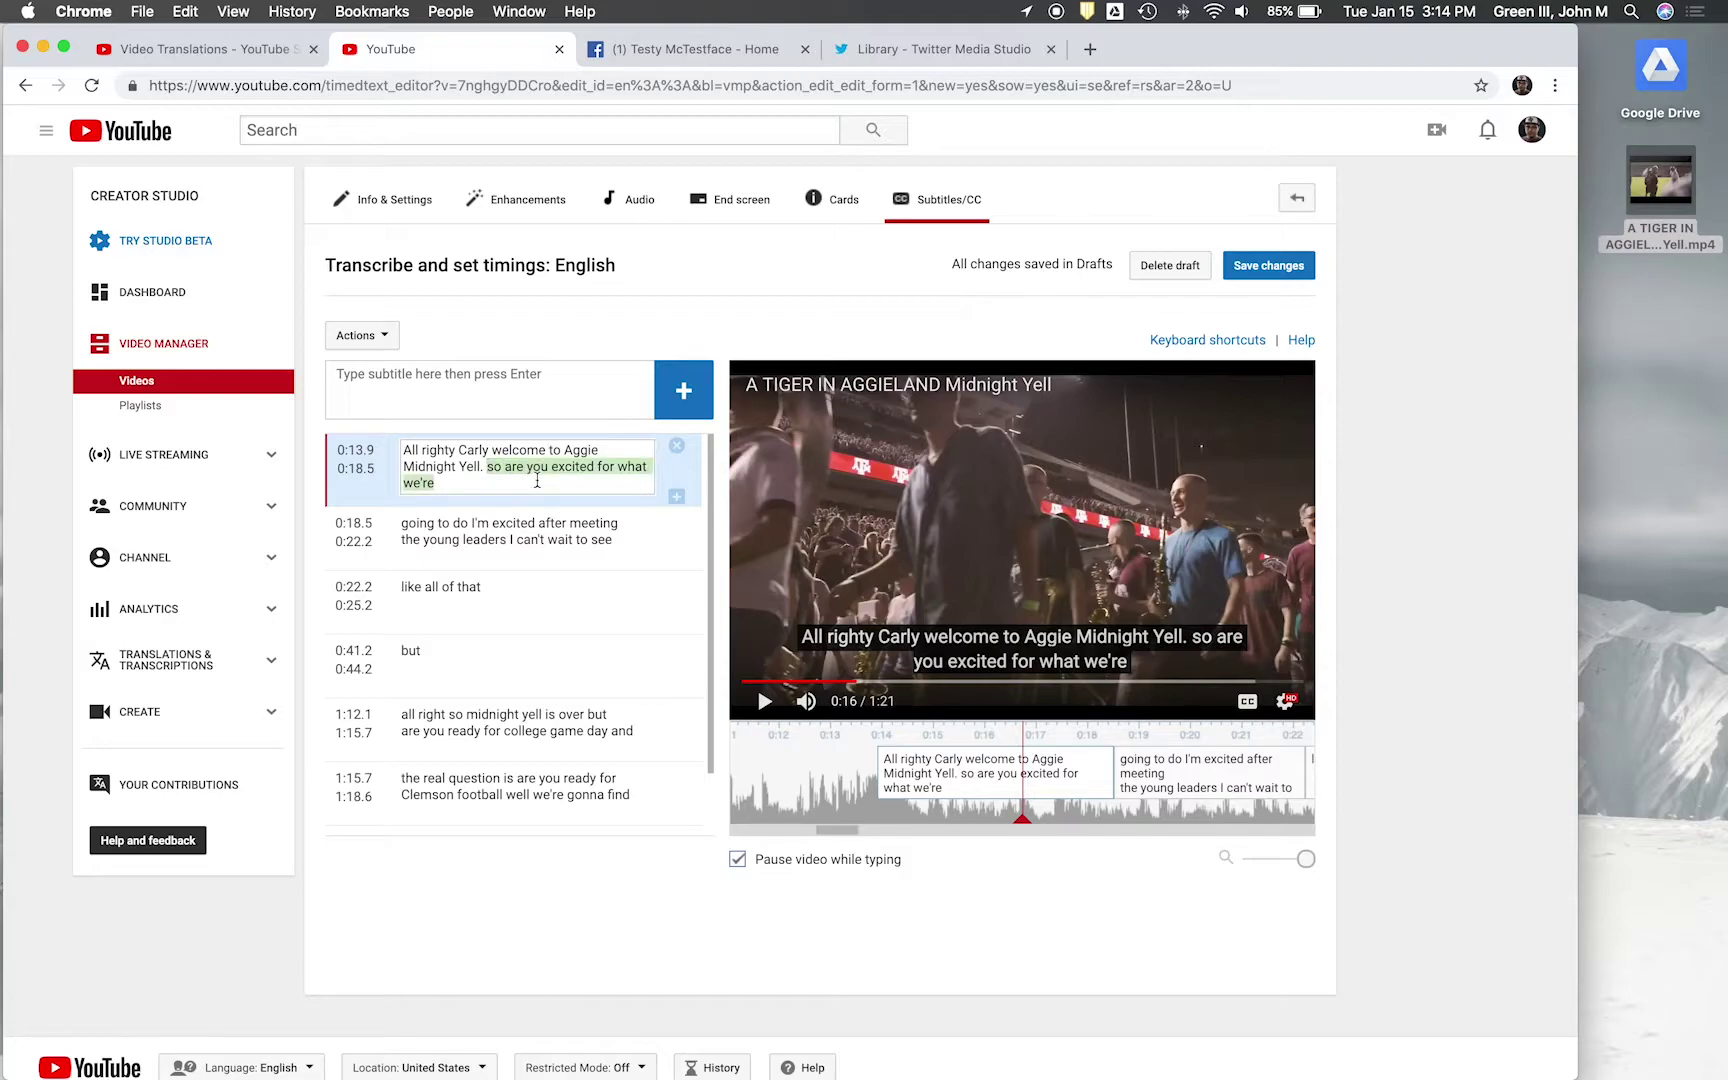
{"action": "key", "text": "super+x"}
{"action": "left_click", "coordinate": [427, 517]}
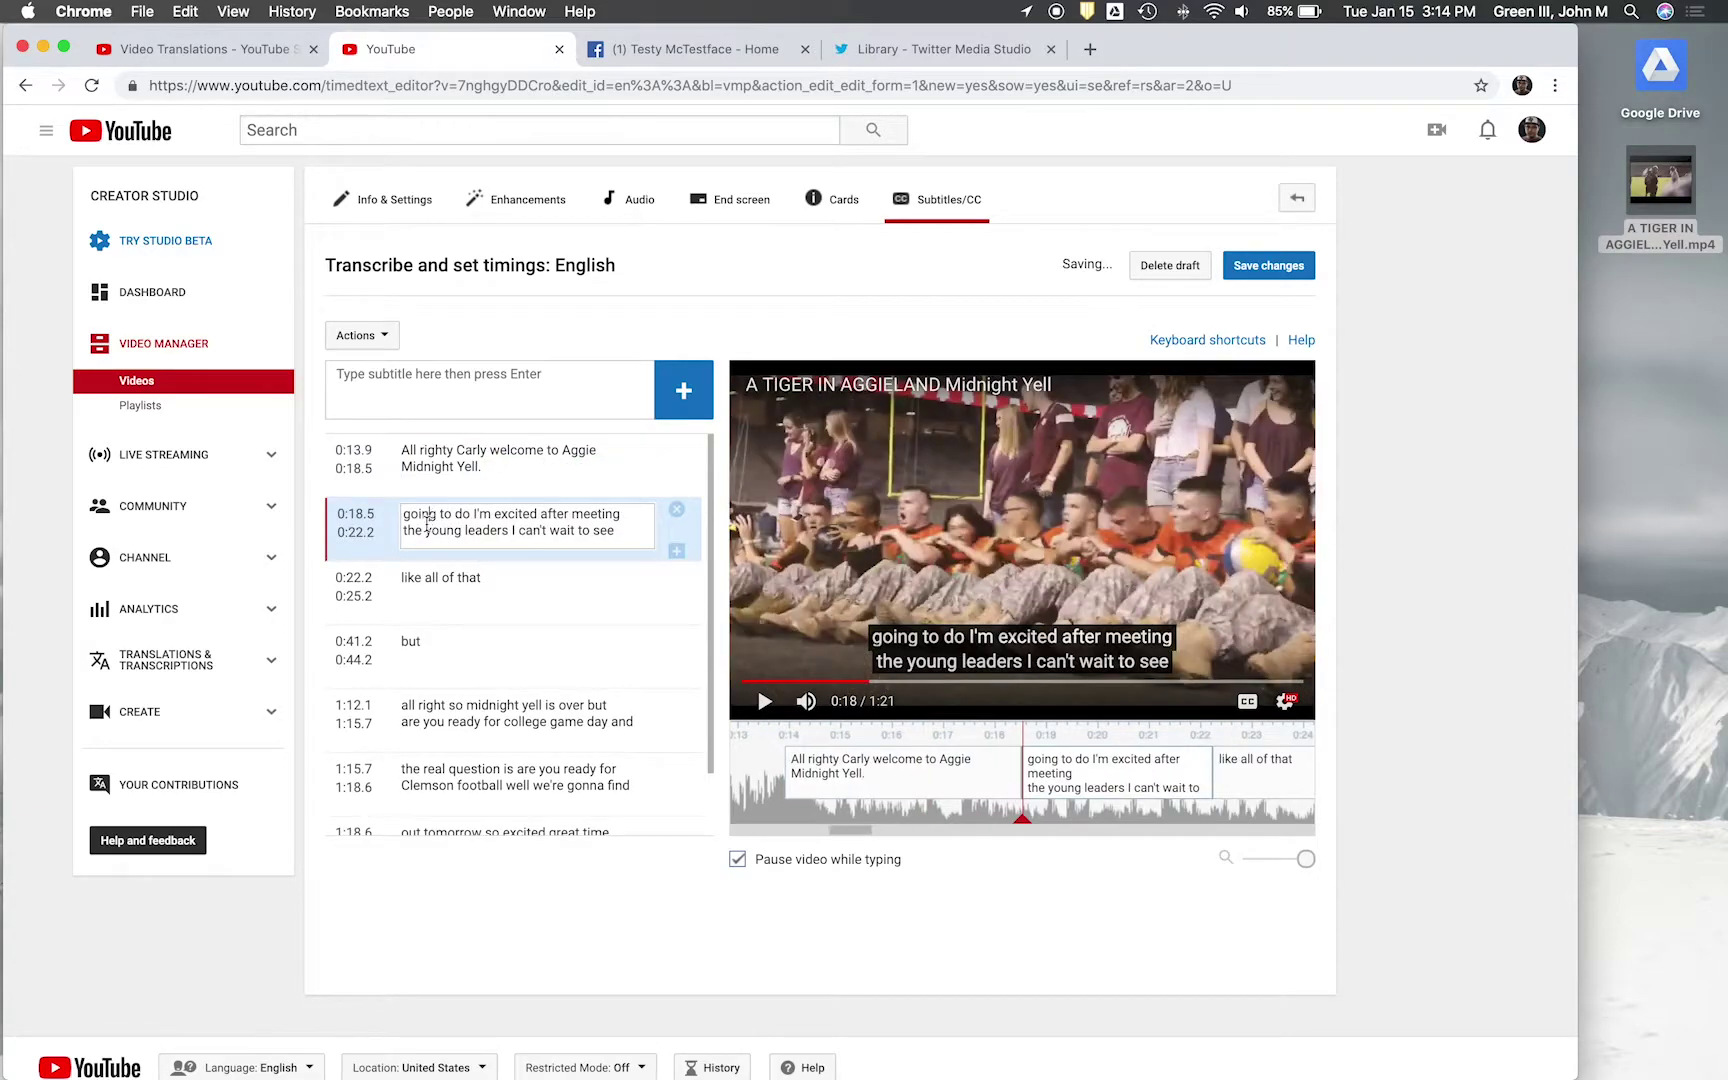
{"action": "key", "text": "super+v"}
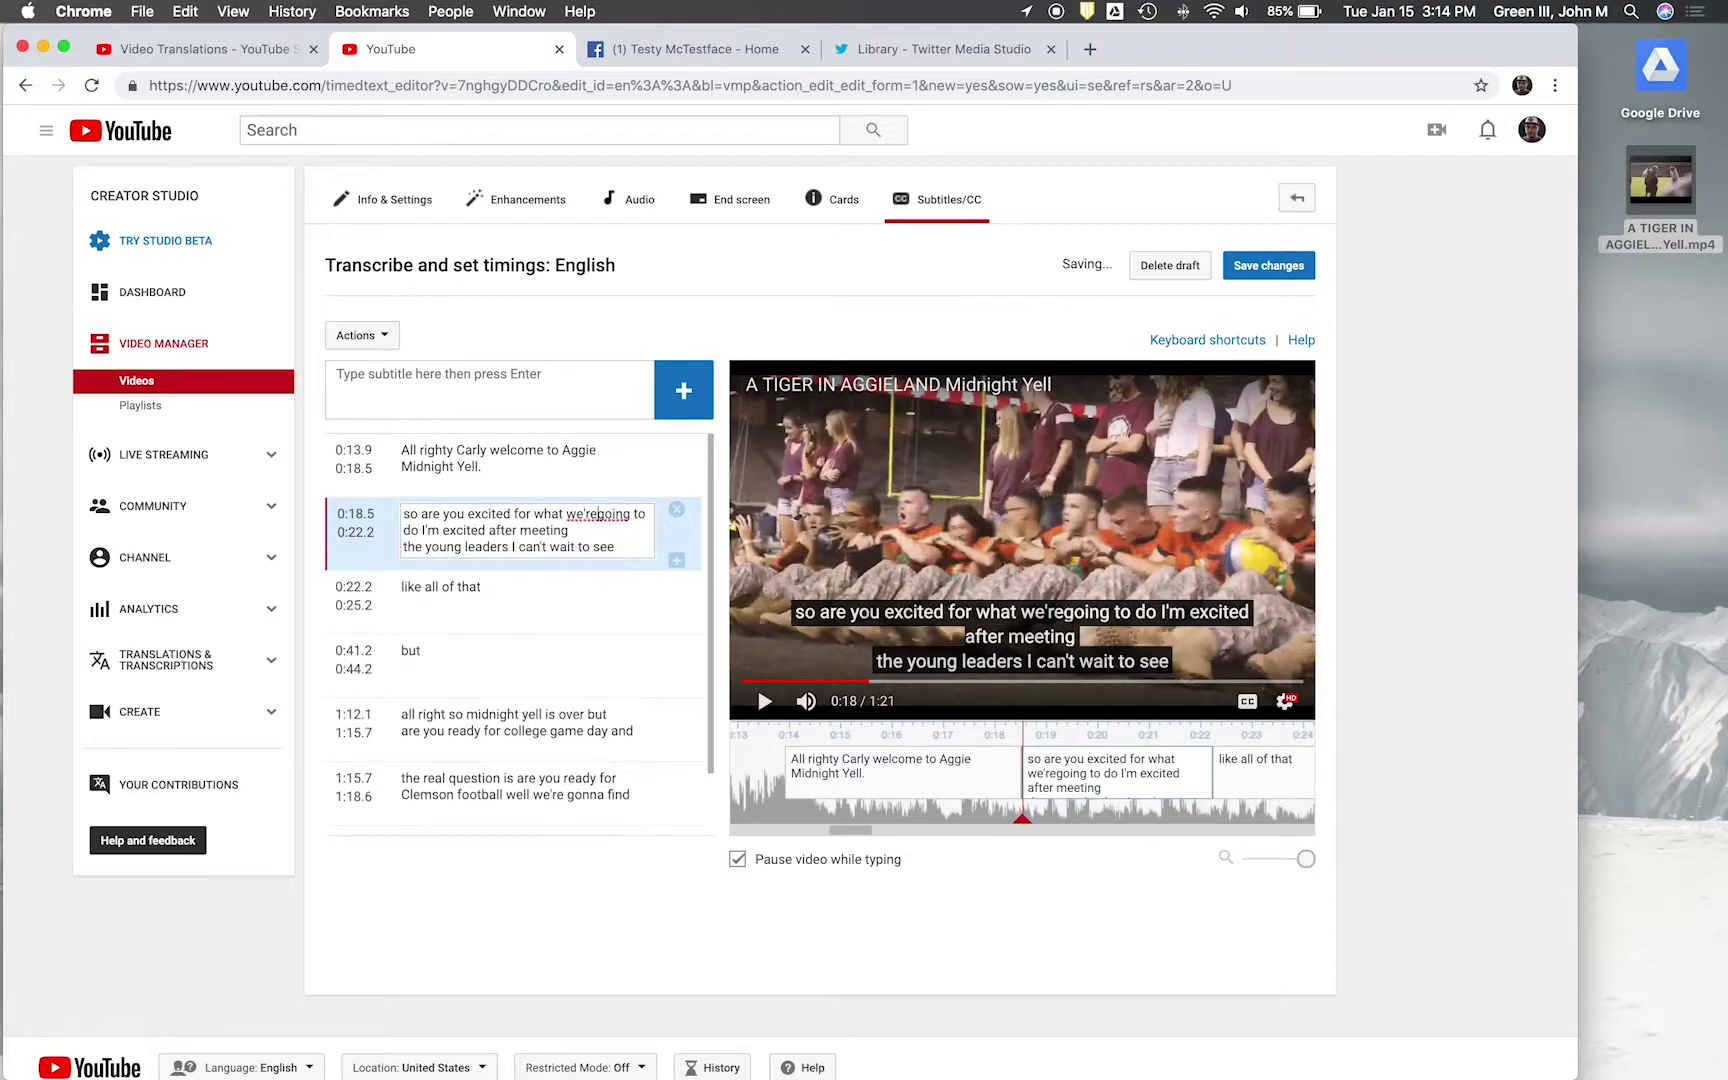
- Capitalize "So" at the start of the second caption
{"action": "left_click", "coordinate": [413, 512]}
{"action": "key", "text": "BackSpace"}
{"action": "type", "text": "S"}
- Play back the first caption, end it at 0:16.9 with the second starting at 0:17.0, and check the new timing in playback
{"action": "key", "text": "shift+Up"}
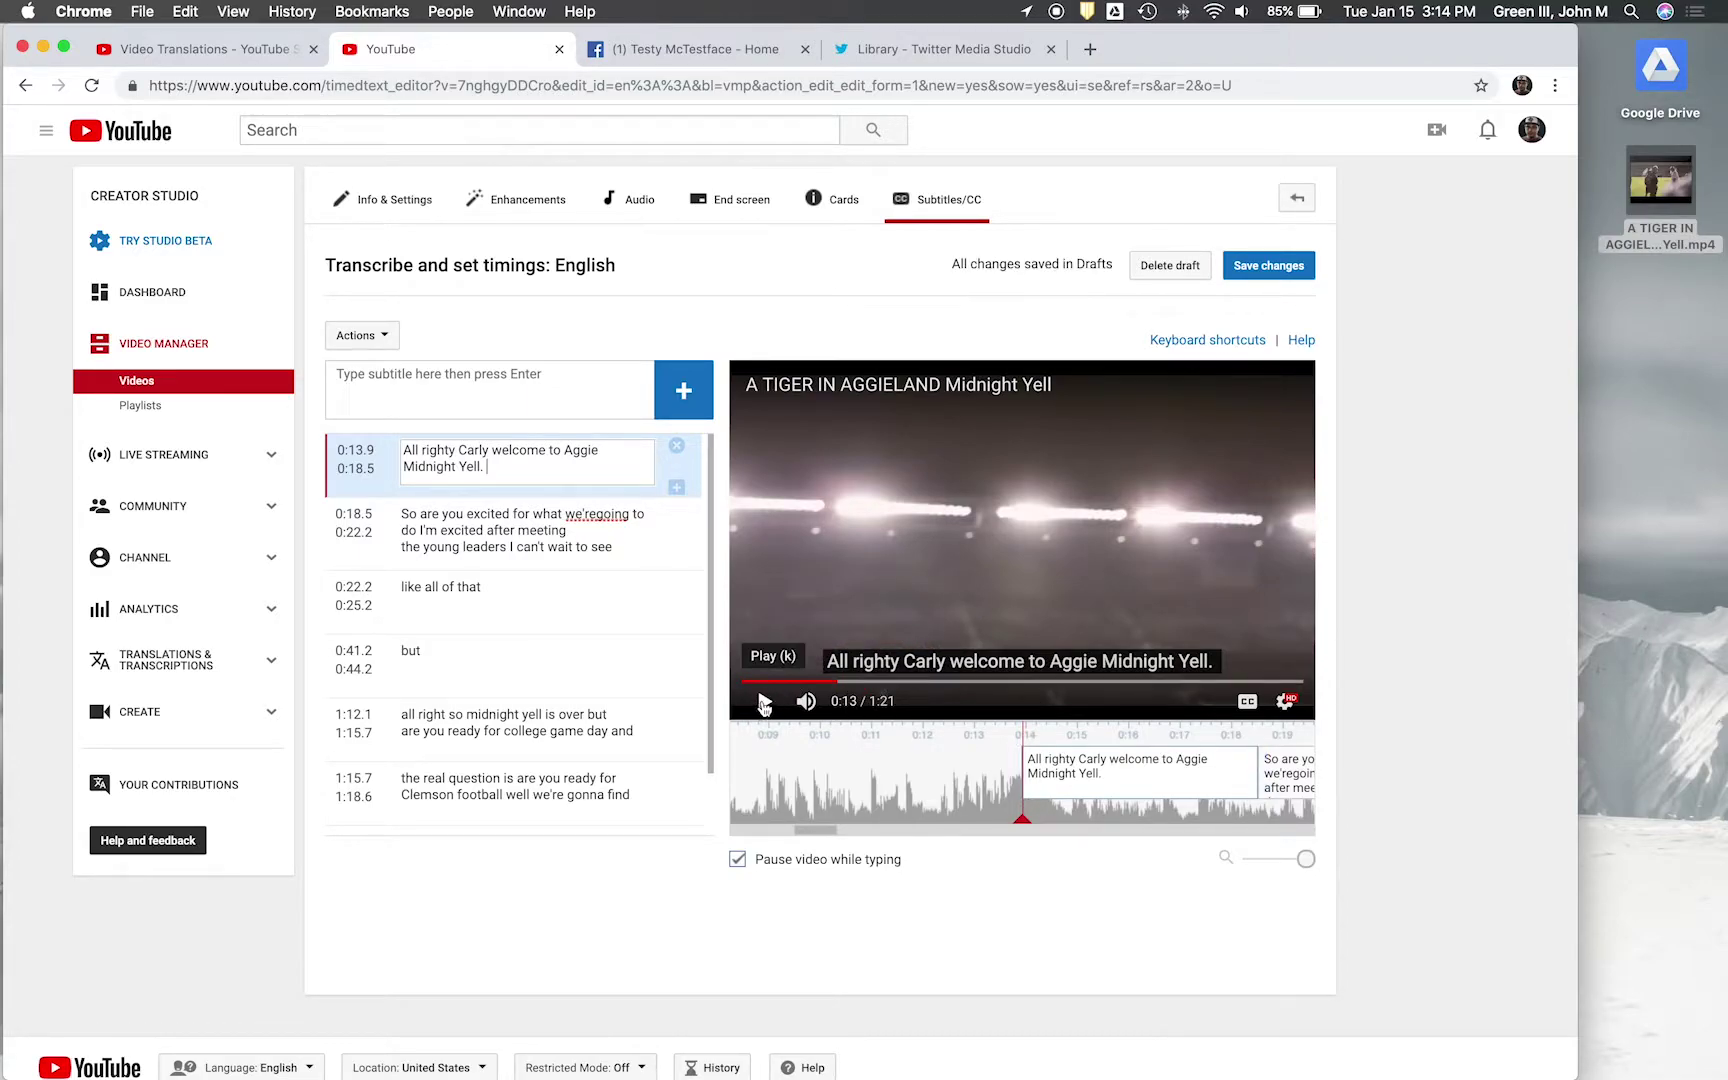
{"action": "mouse_move", "coordinate": [1242, 797]}
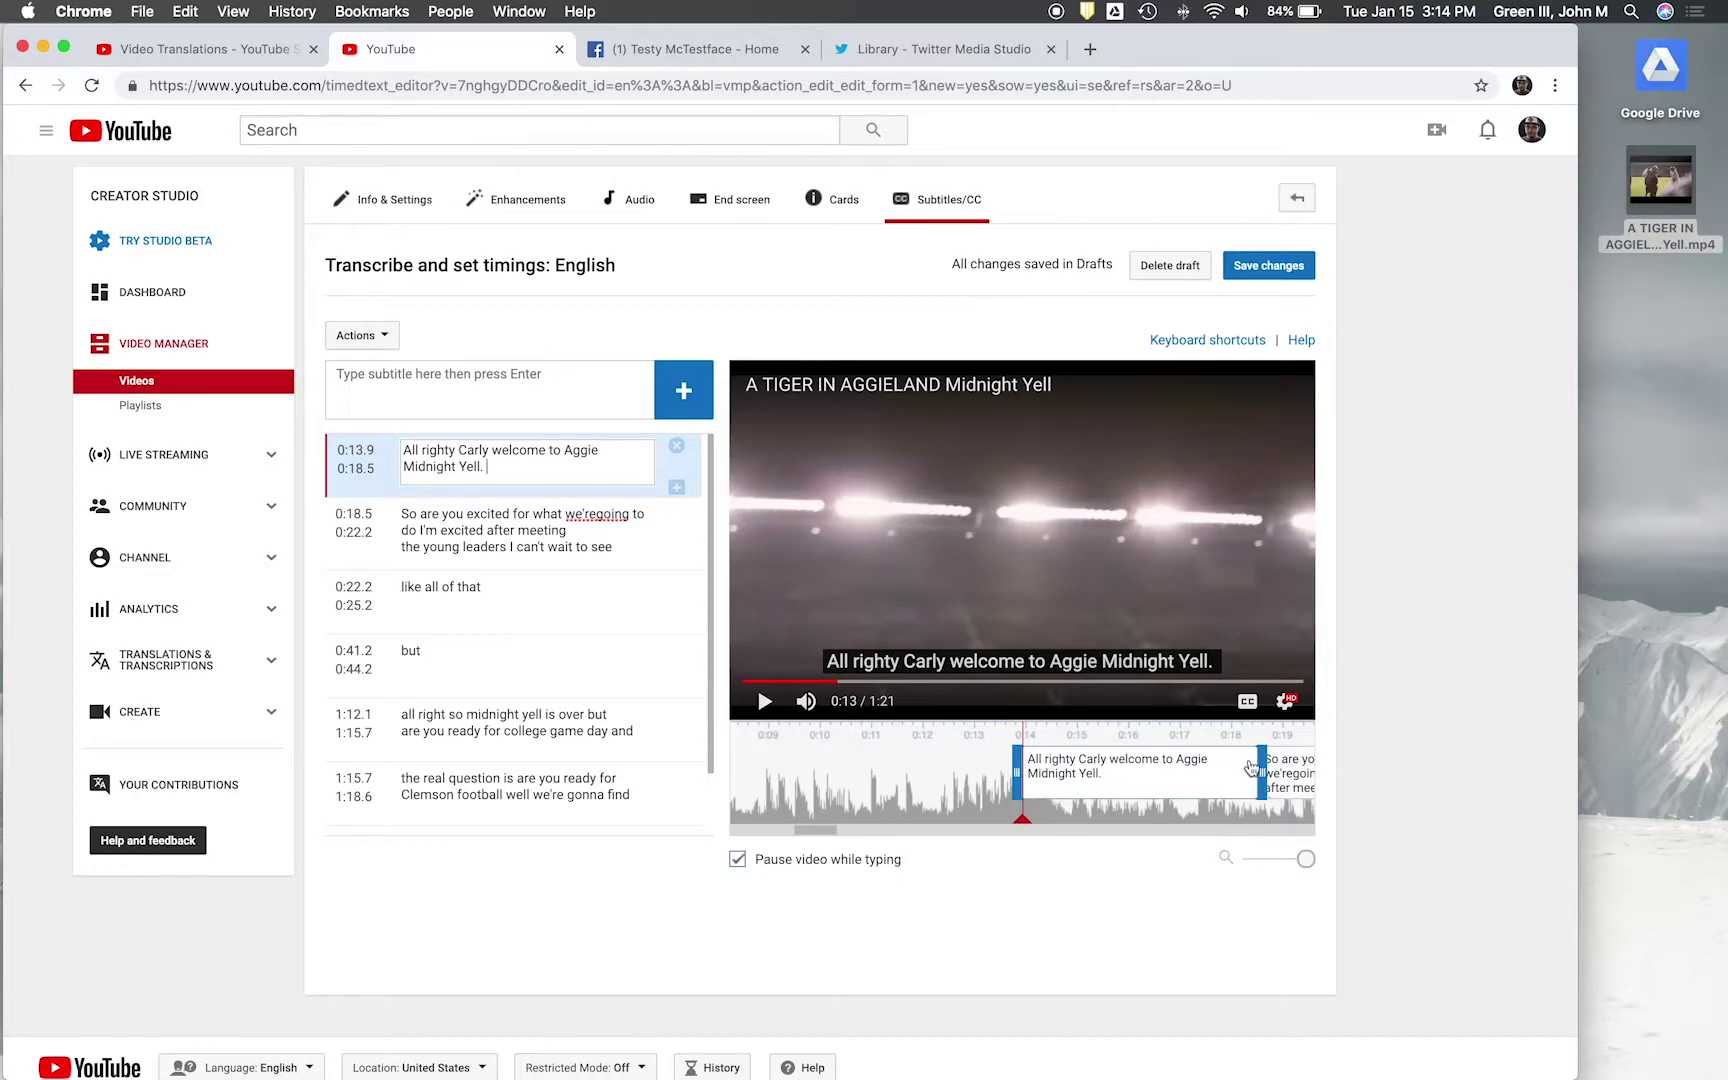
{"action": "left_click", "coordinate": [763, 703]}
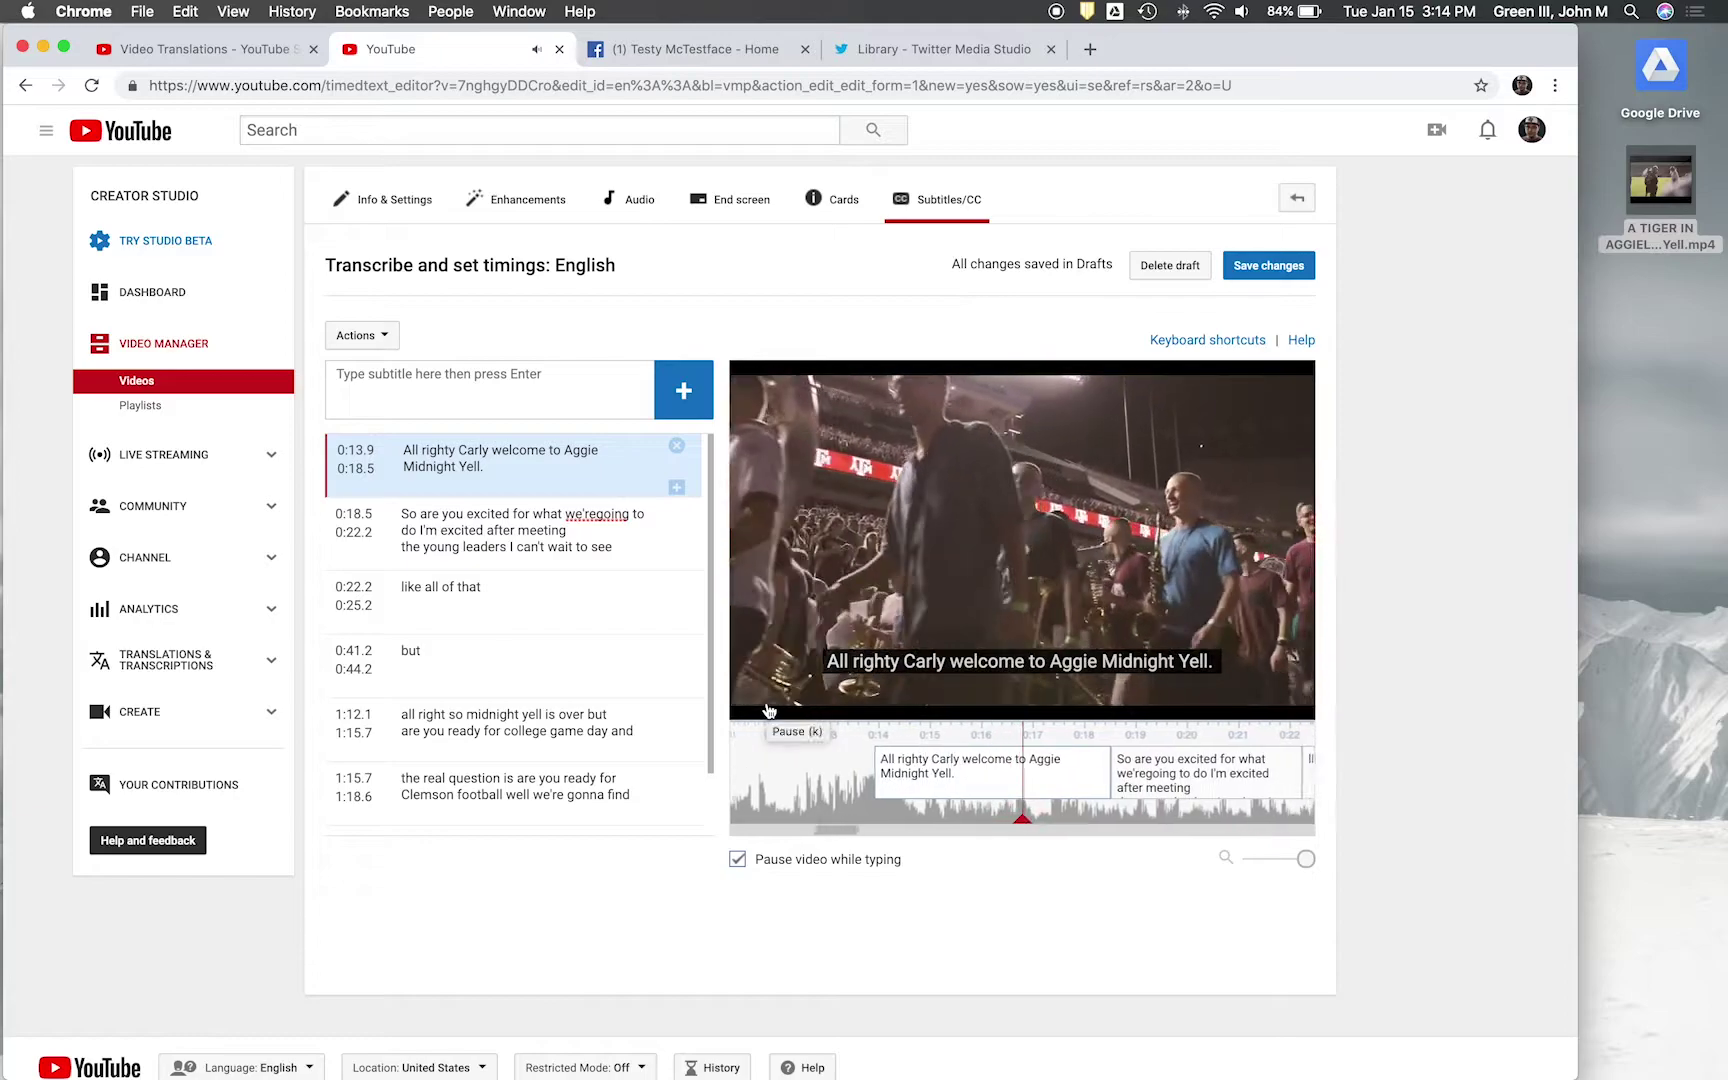
{"action": "left_click", "coordinate": [766, 706]}
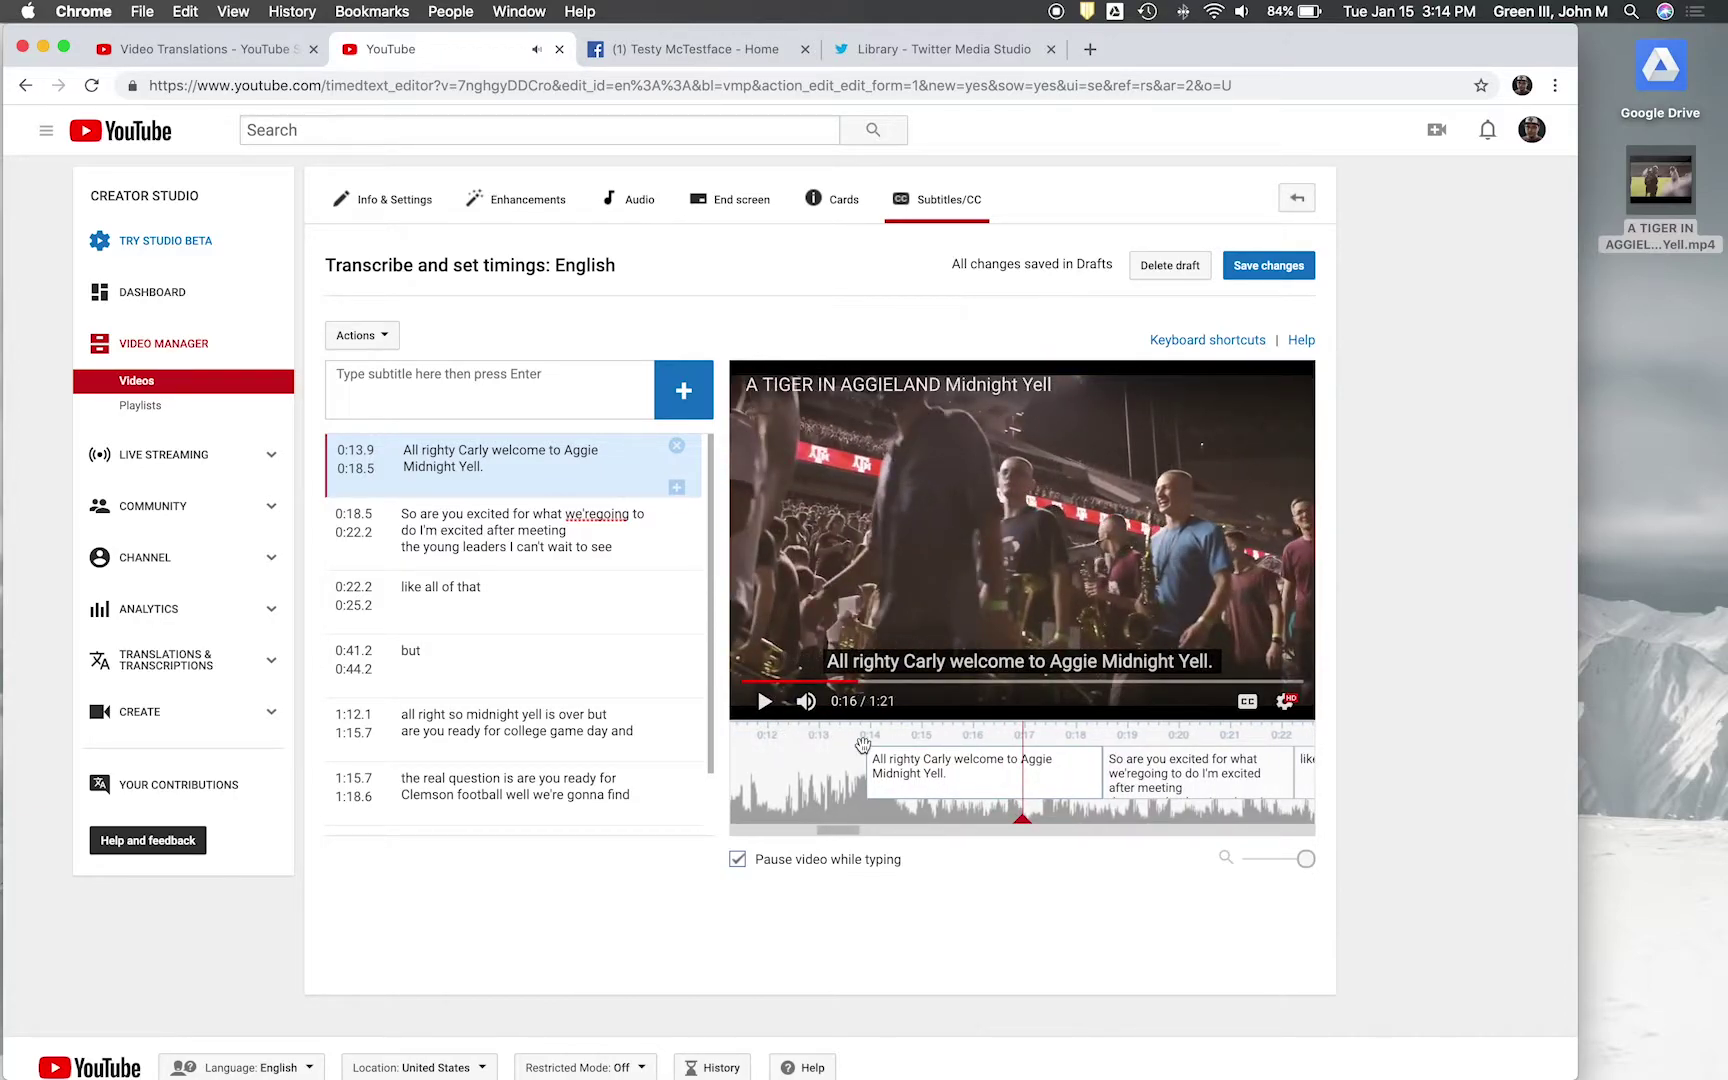
{"action": "left_click_drag", "start_coordinate": [1099, 773], "coordinate": [859, 800]}
{"action": "left_click", "coordinate": [950, 801]}
{"action": "left_click", "coordinate": [764, 701]}
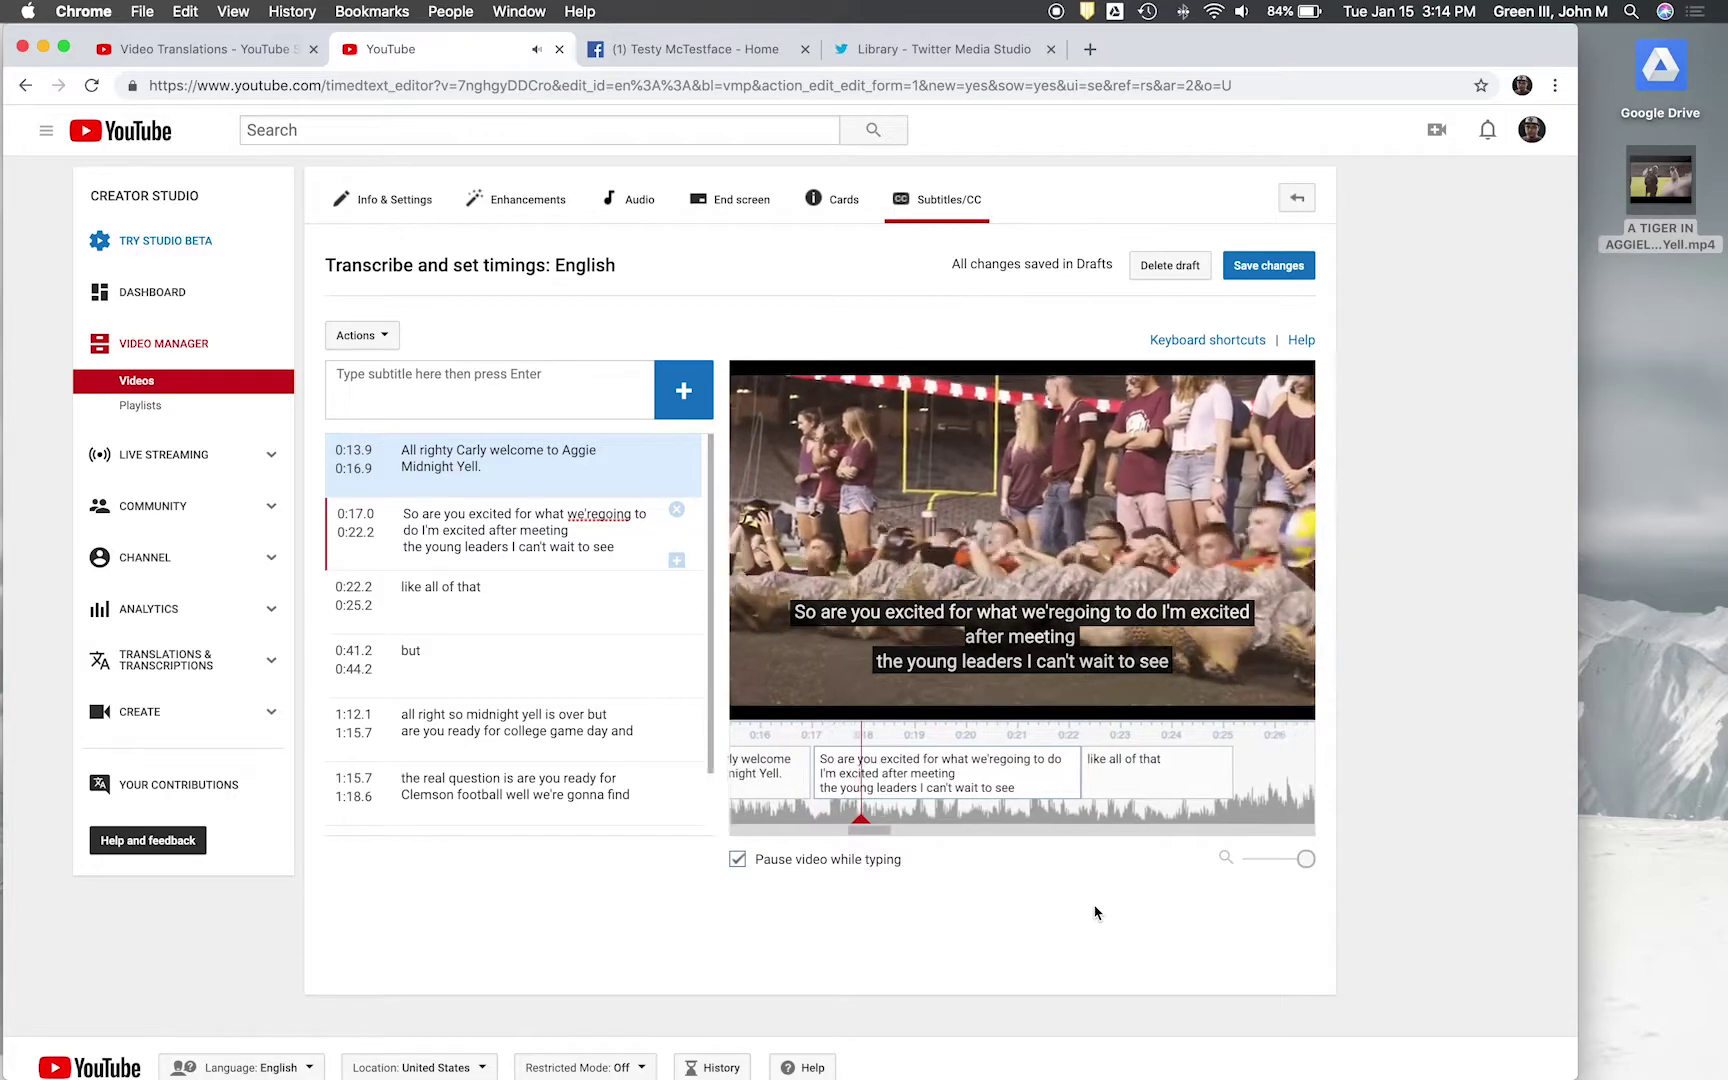
{"action": "left_click", "coordinate": [764, 701]}
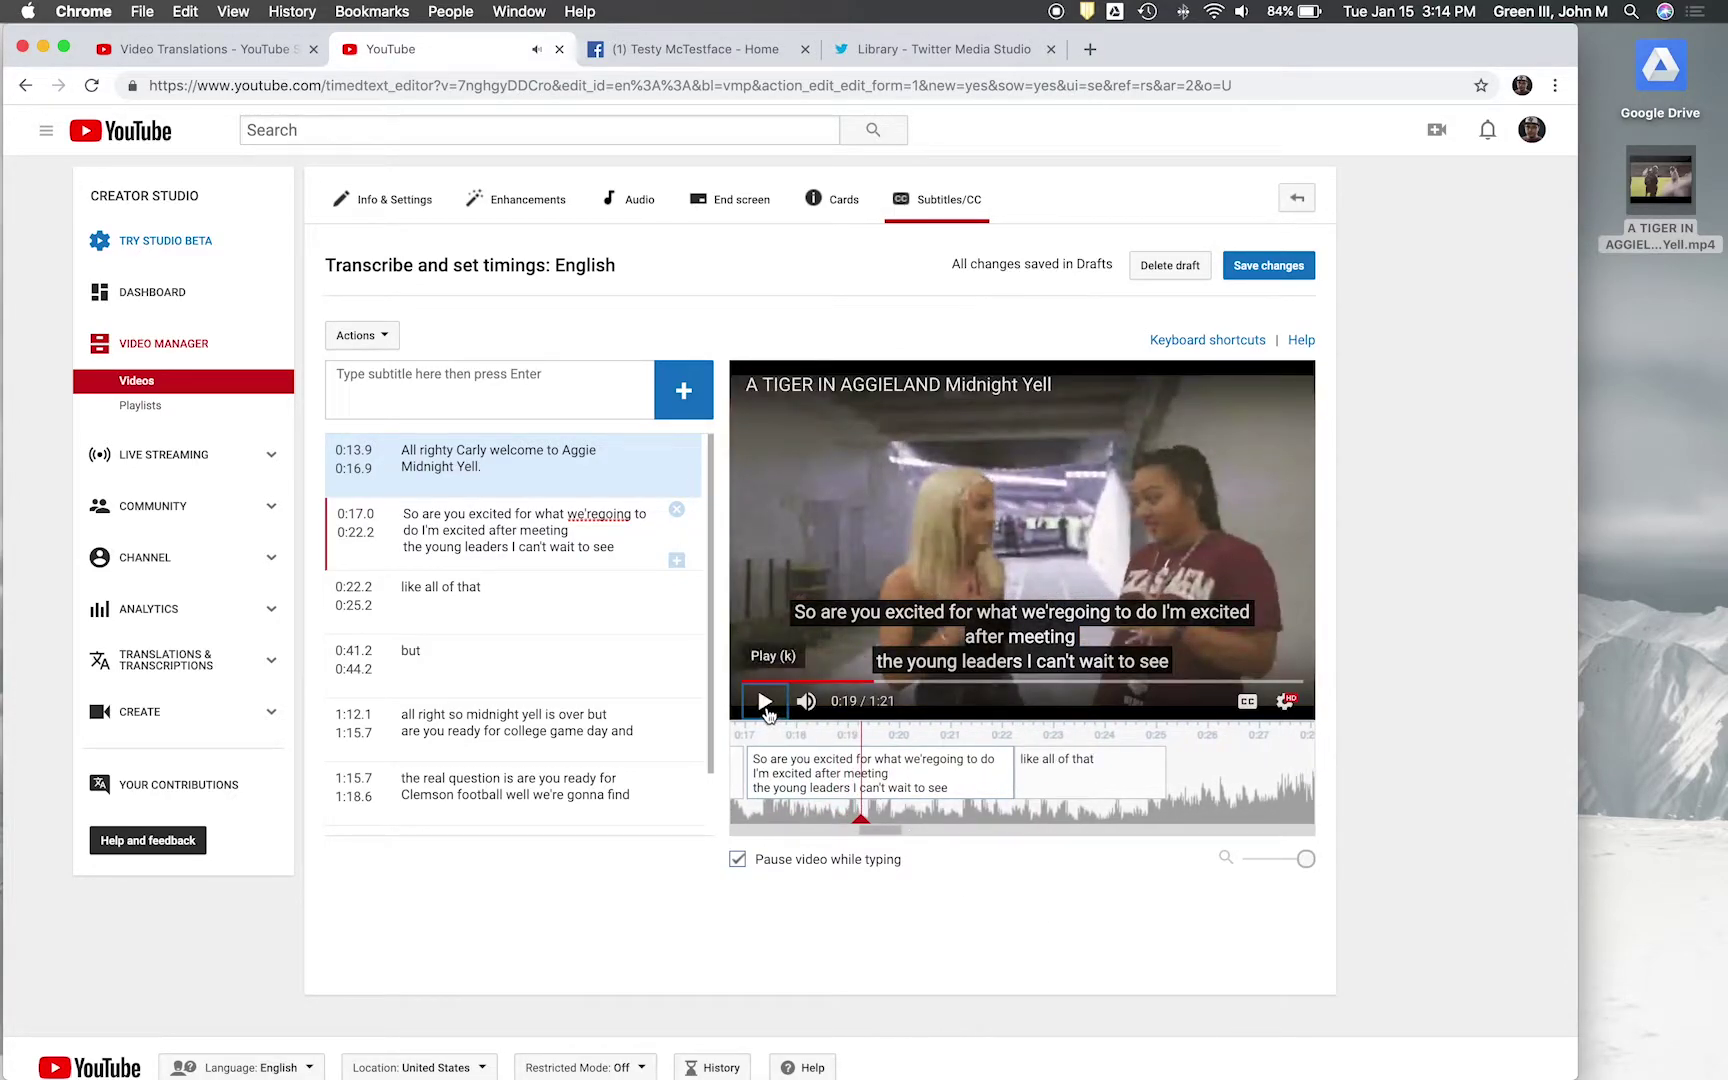
- Separate "we're going" with a space and add a question mark after "do" in the second caption
{"action": "left_click", "coordinate": [567, 530]}
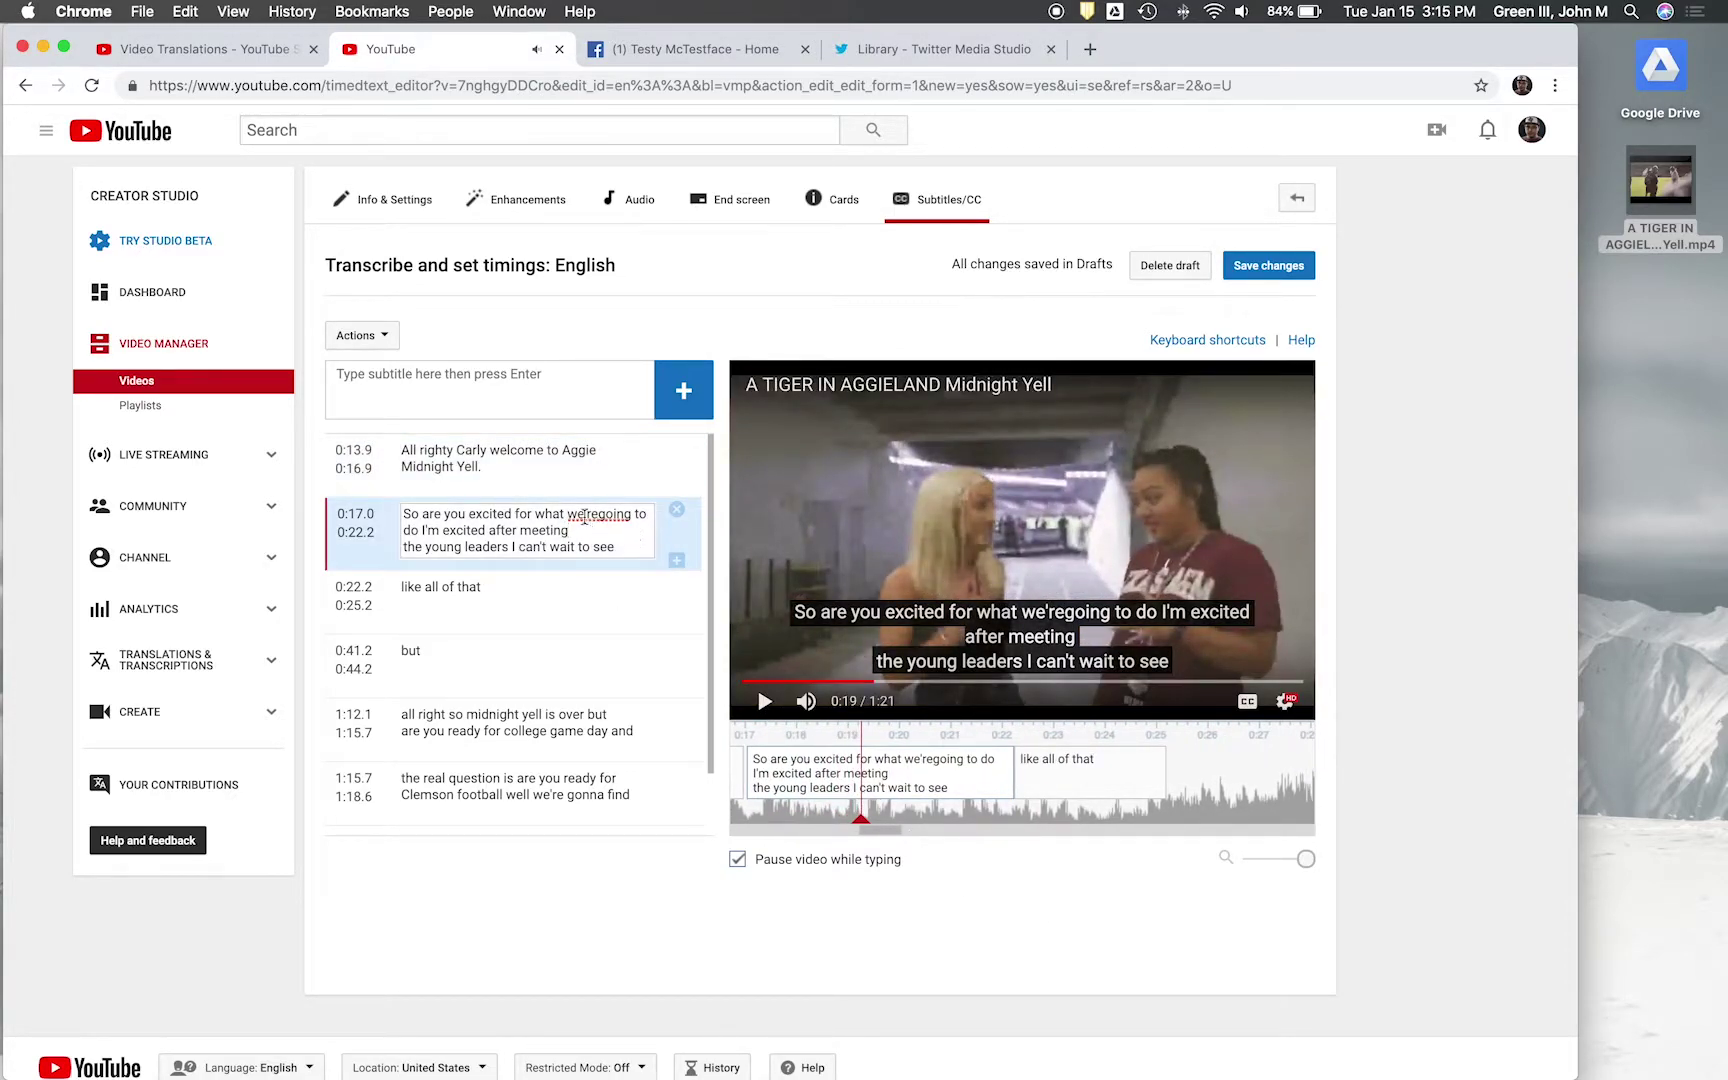
{"action": "key", "text": "BackSpace"}
{"action": "type", "text": "g"}
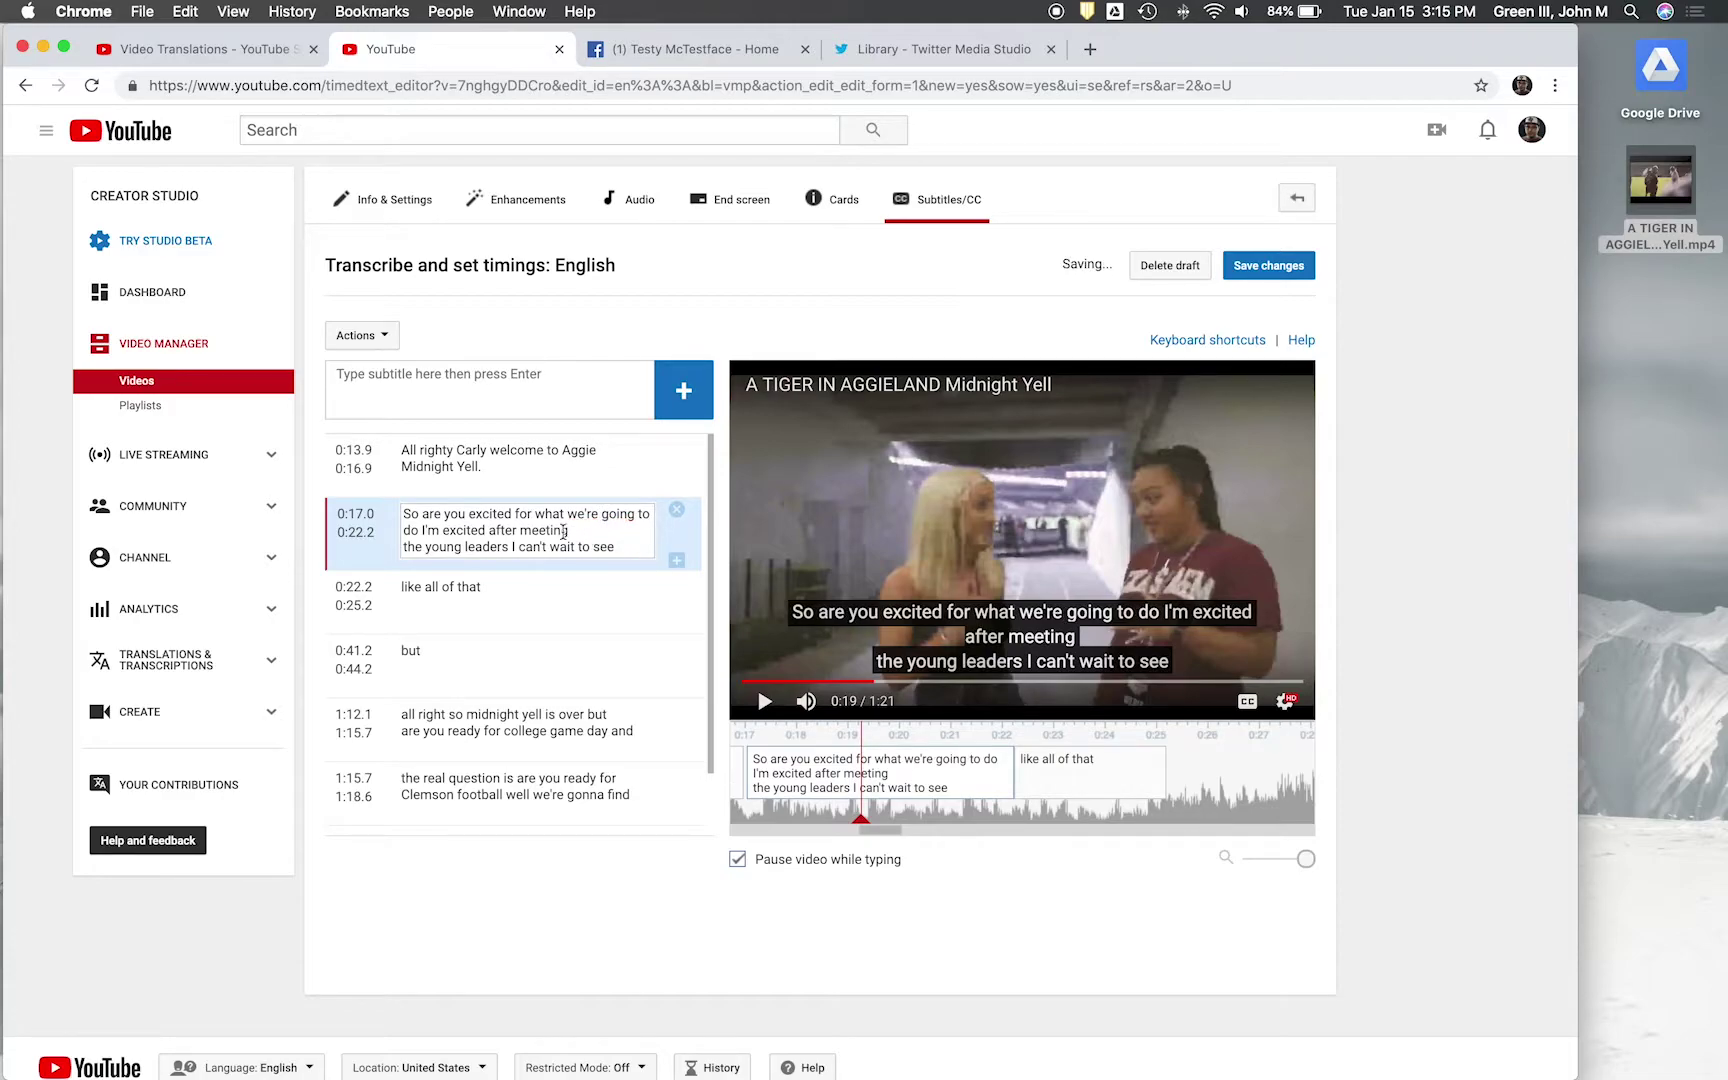
{"action": "left_click", "coordinate": [418, 532]}
{"action": "type", "text": "?"}
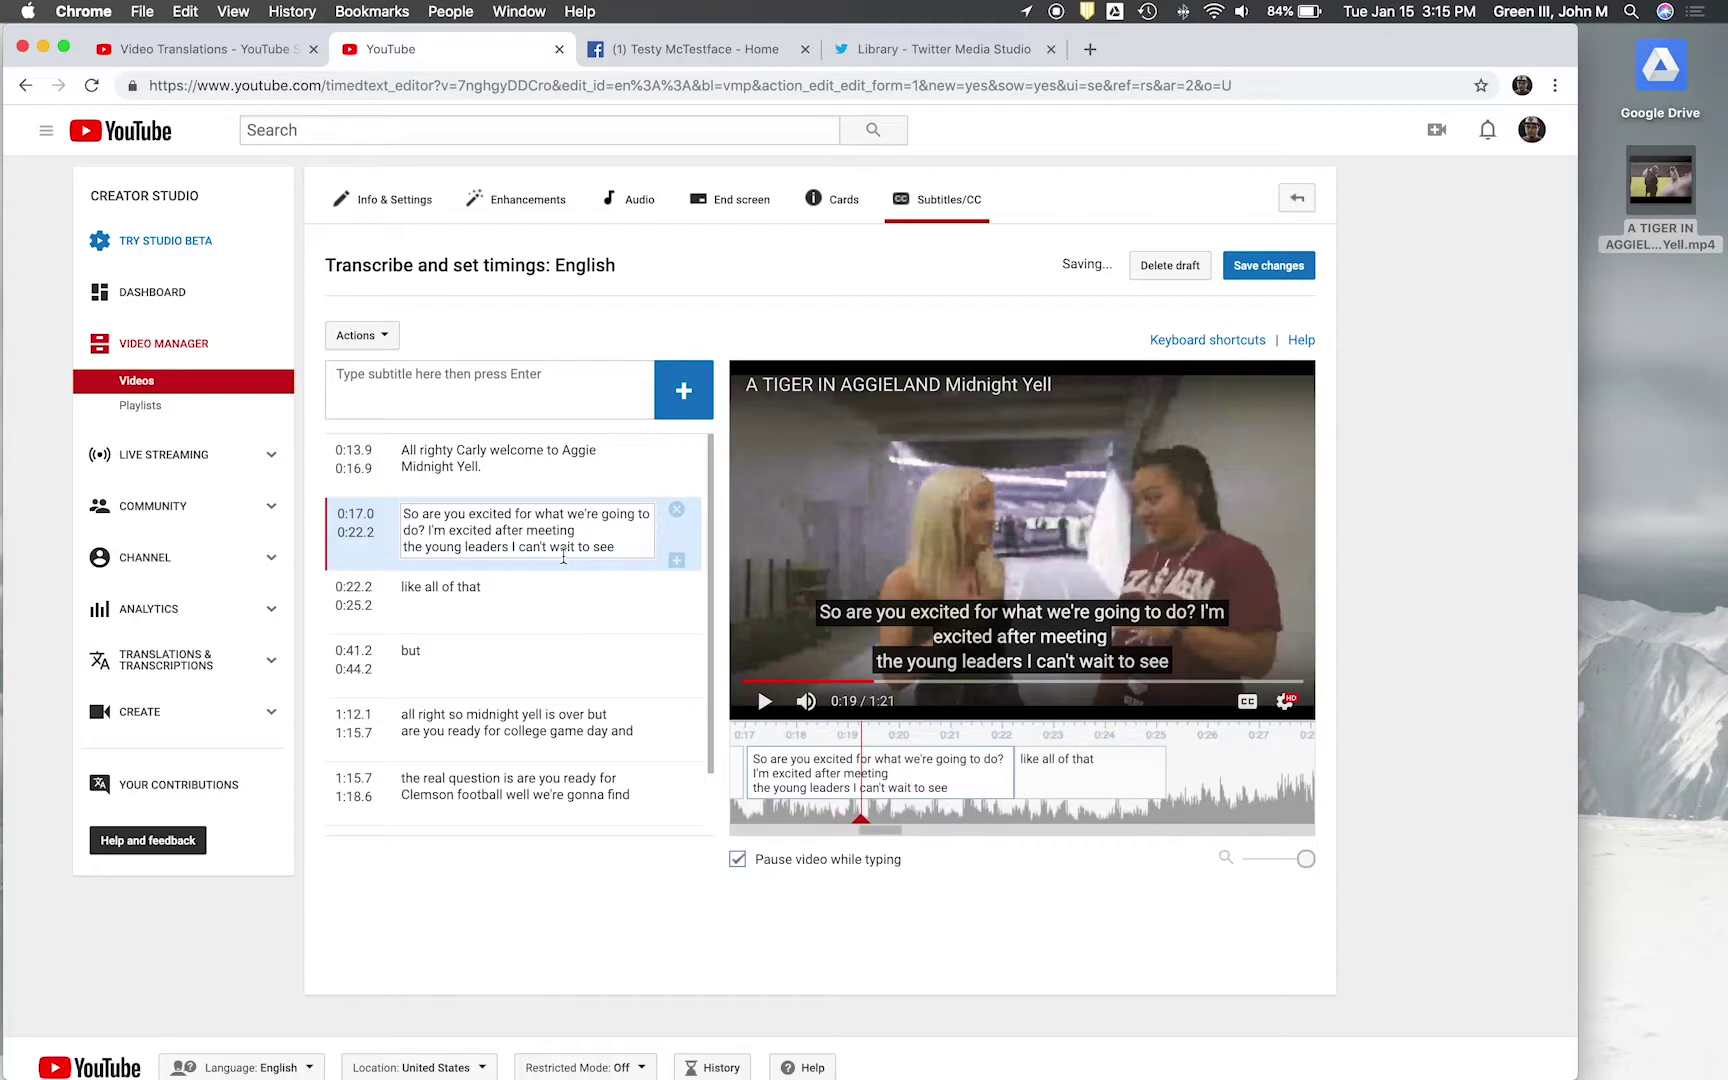
- Play past the second caption, skip ahead to the stray "but" caption, and delete it
{"action": "scroll", "coordinate": [580, 560], "scroll_direction": "down", "scroll_amount": 2}
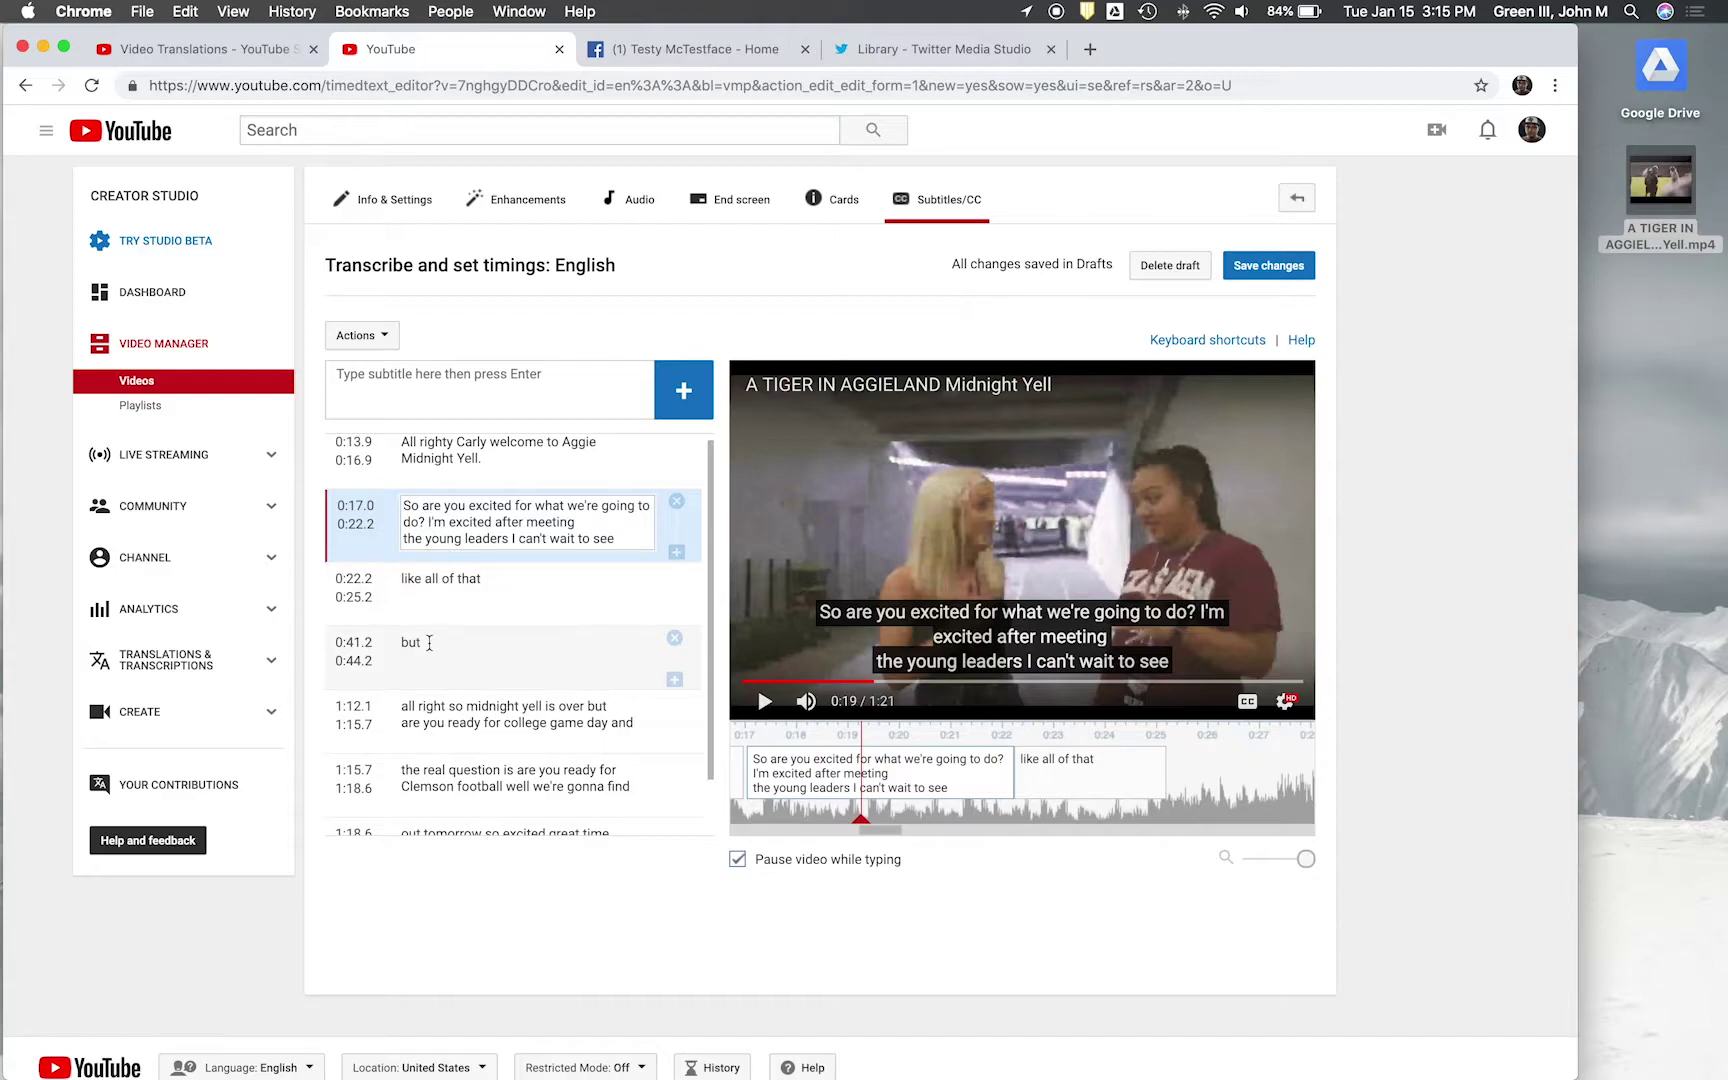
{"action": "left_click", "coordinate": [766, 702]}
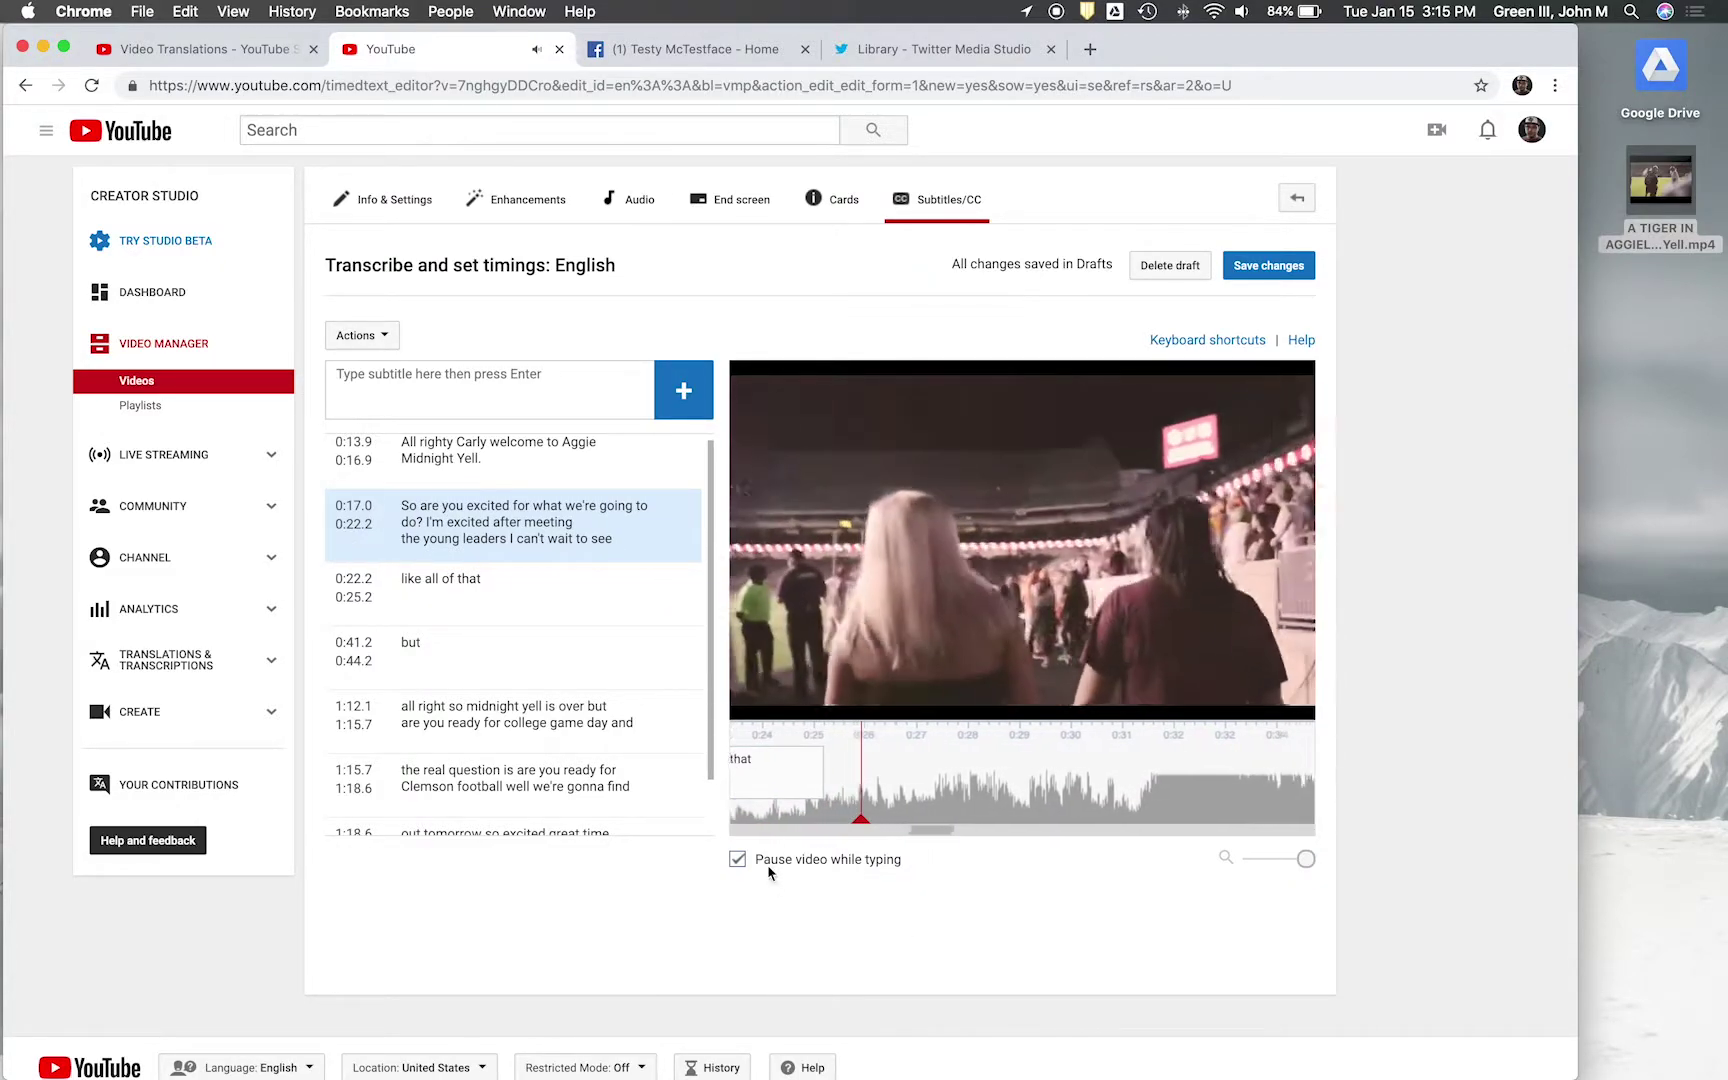
{"action": "left_click", "coordinate": [765, 701]}
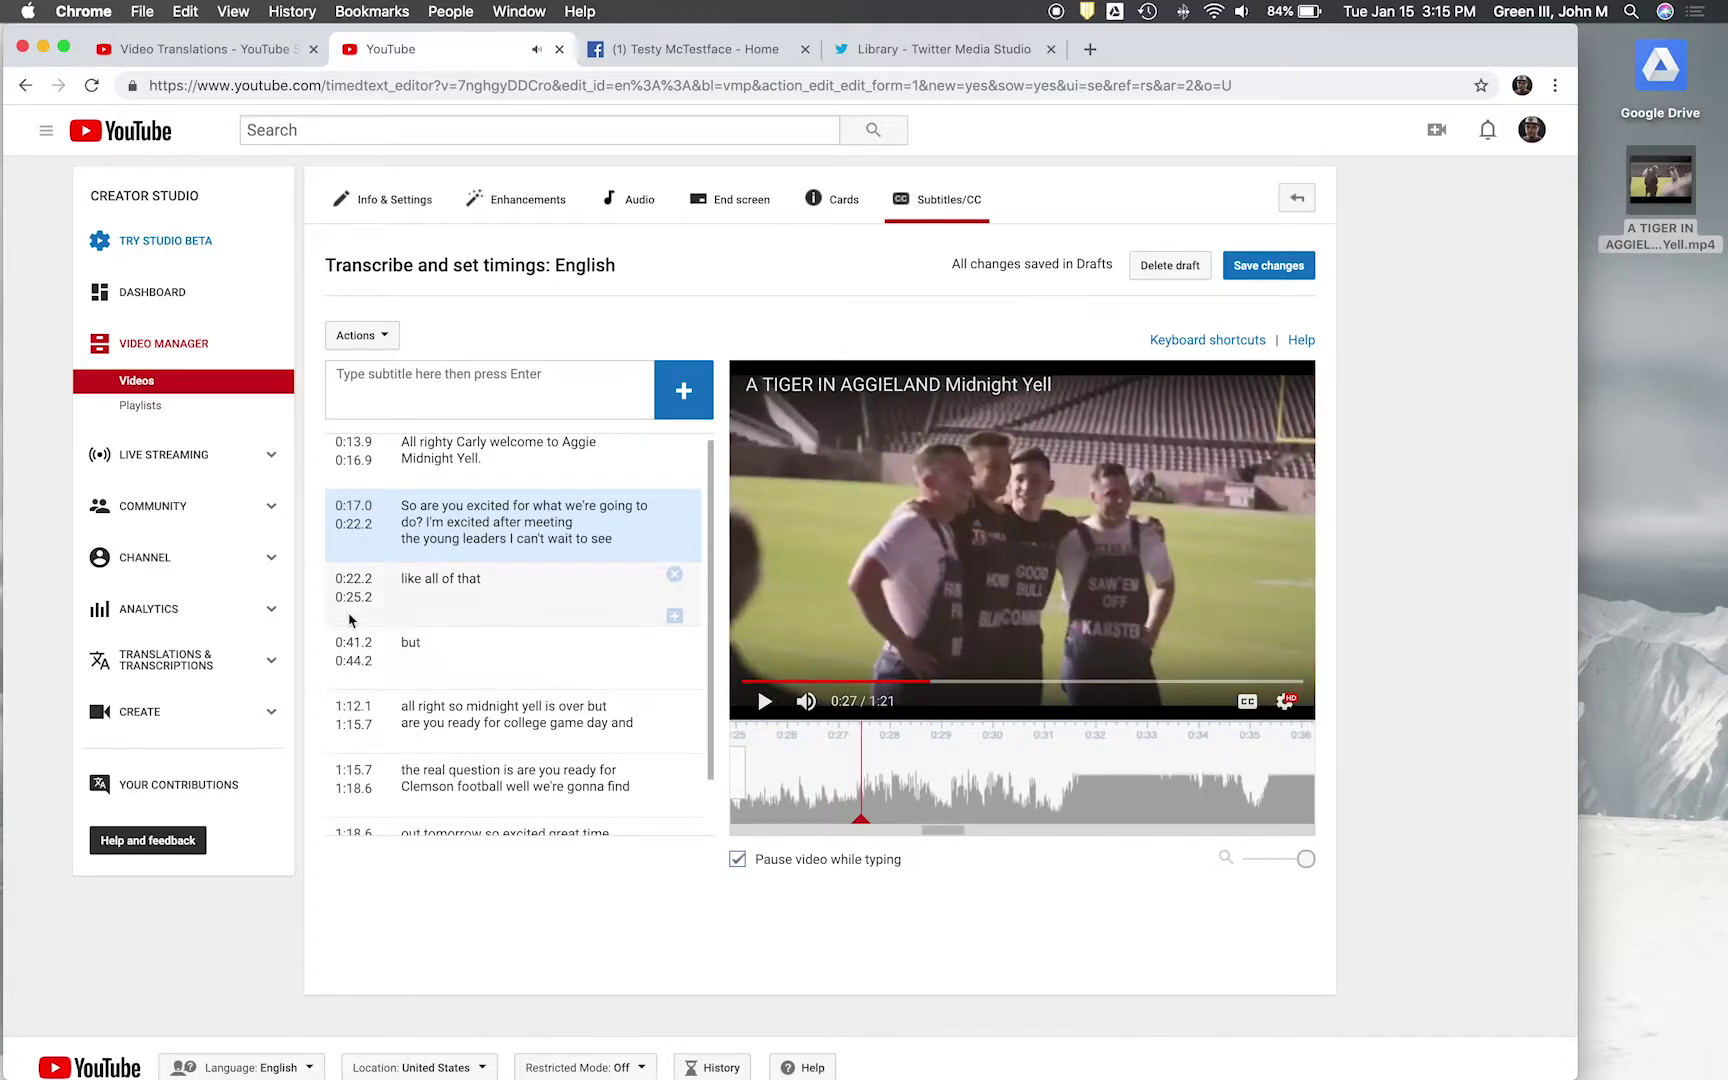
{"action": "left_click", "coordinate": [1142, 799]}
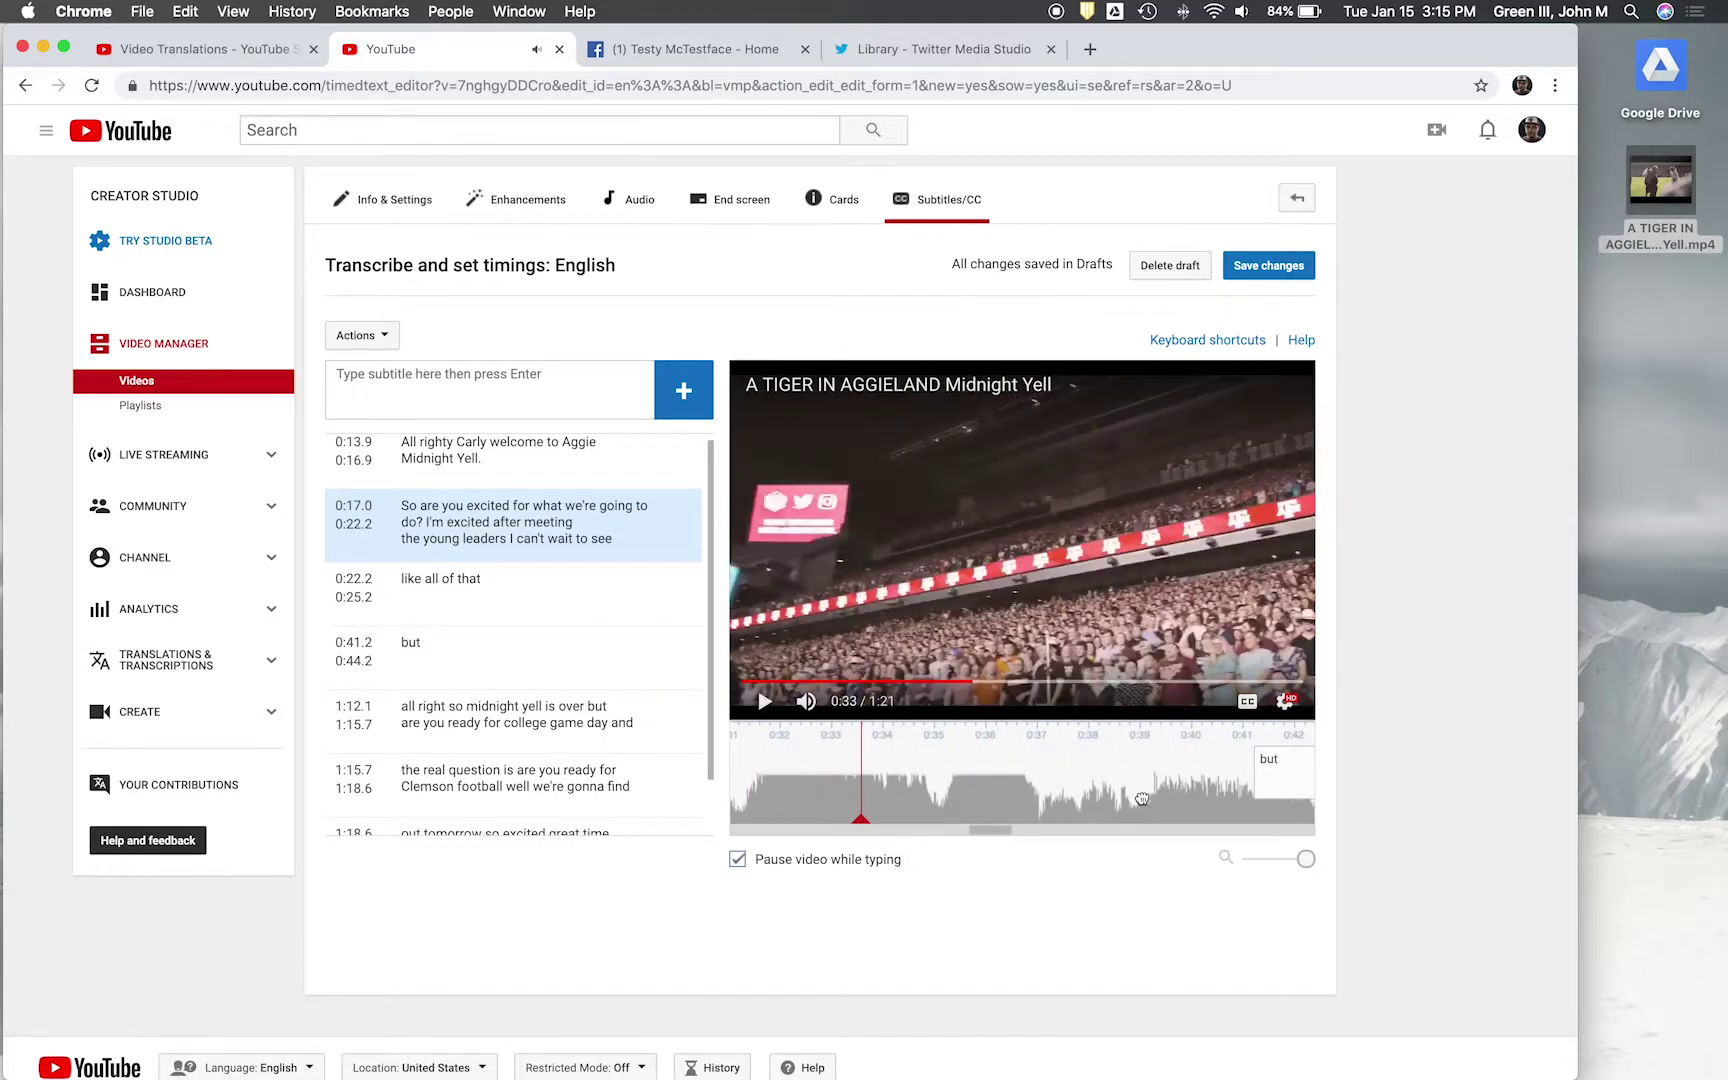
{"action": "left_click", "coordinate": [1142, 799]}
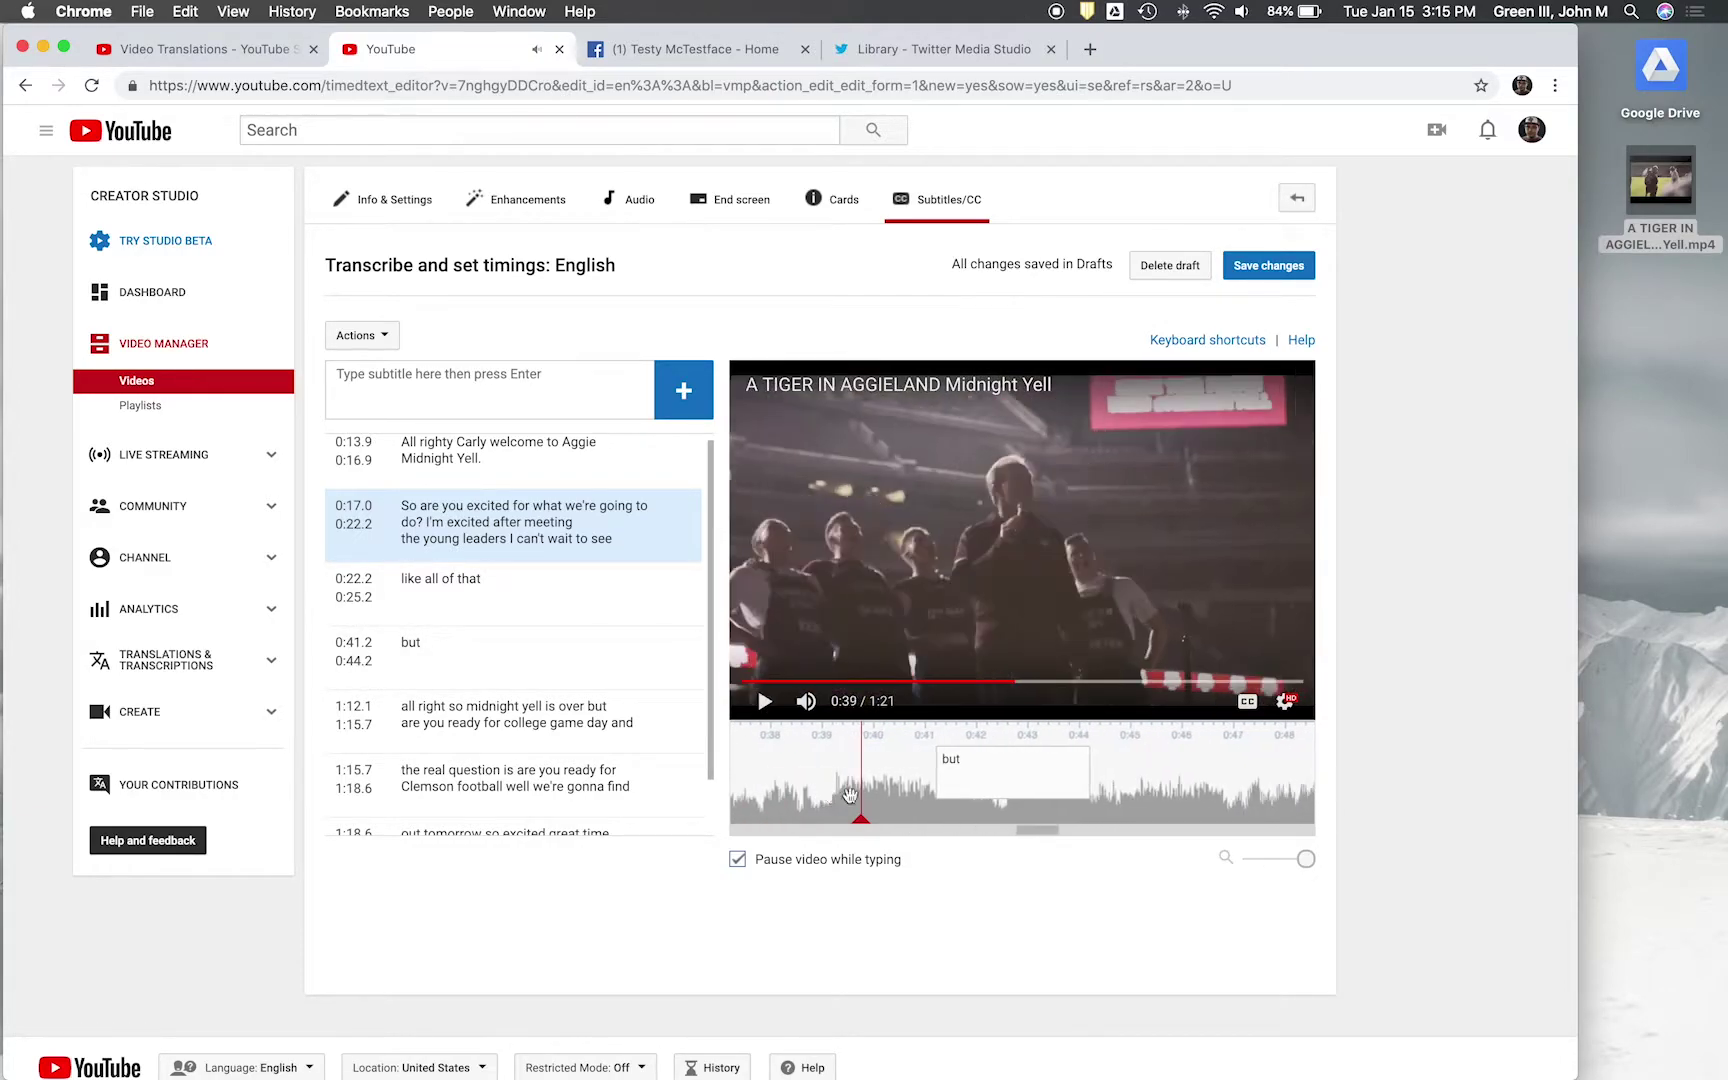
{"action": "left_click_drag", "start_coordinate": [1071, 800], "coordinate": [1005, 801]}
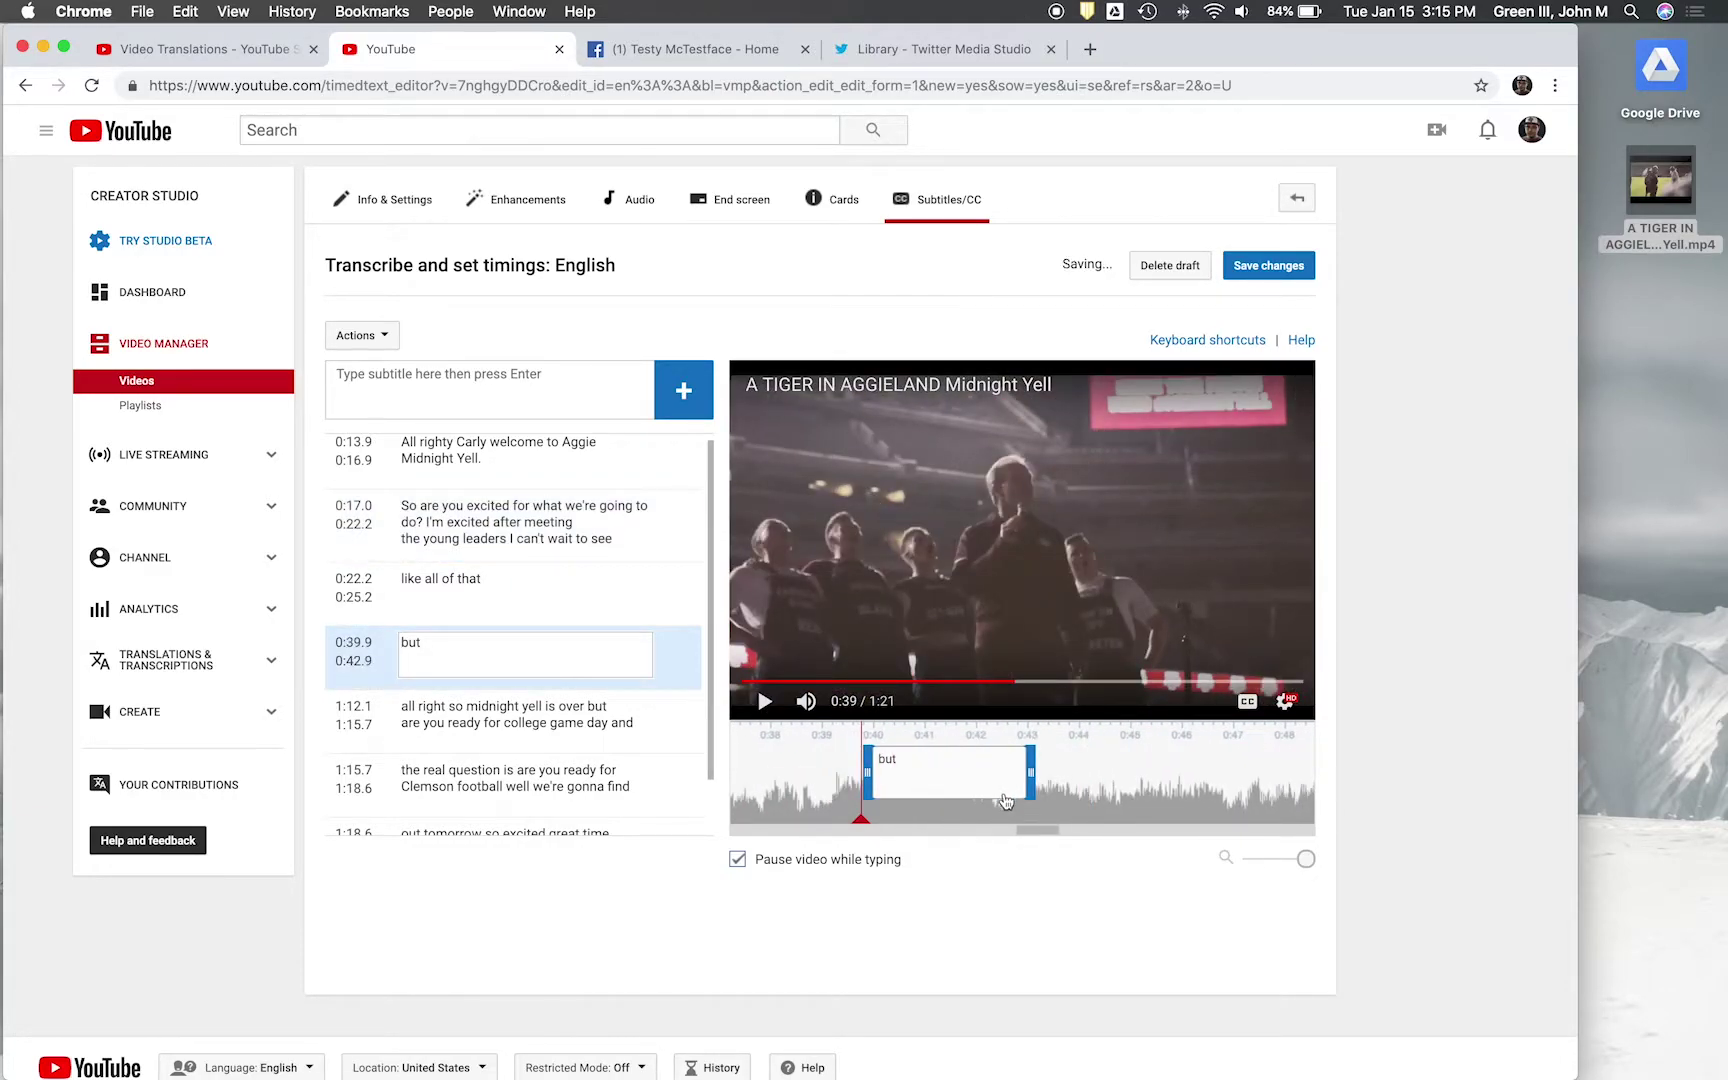
{"action": "left_click", "coordinate": [675, 638]}
- Return the timeline to the second caption and publish the edited English subtitles
{"action": "left_click_drag", "start_coordinate": [775, 780], "coordinate": [868, 830]}
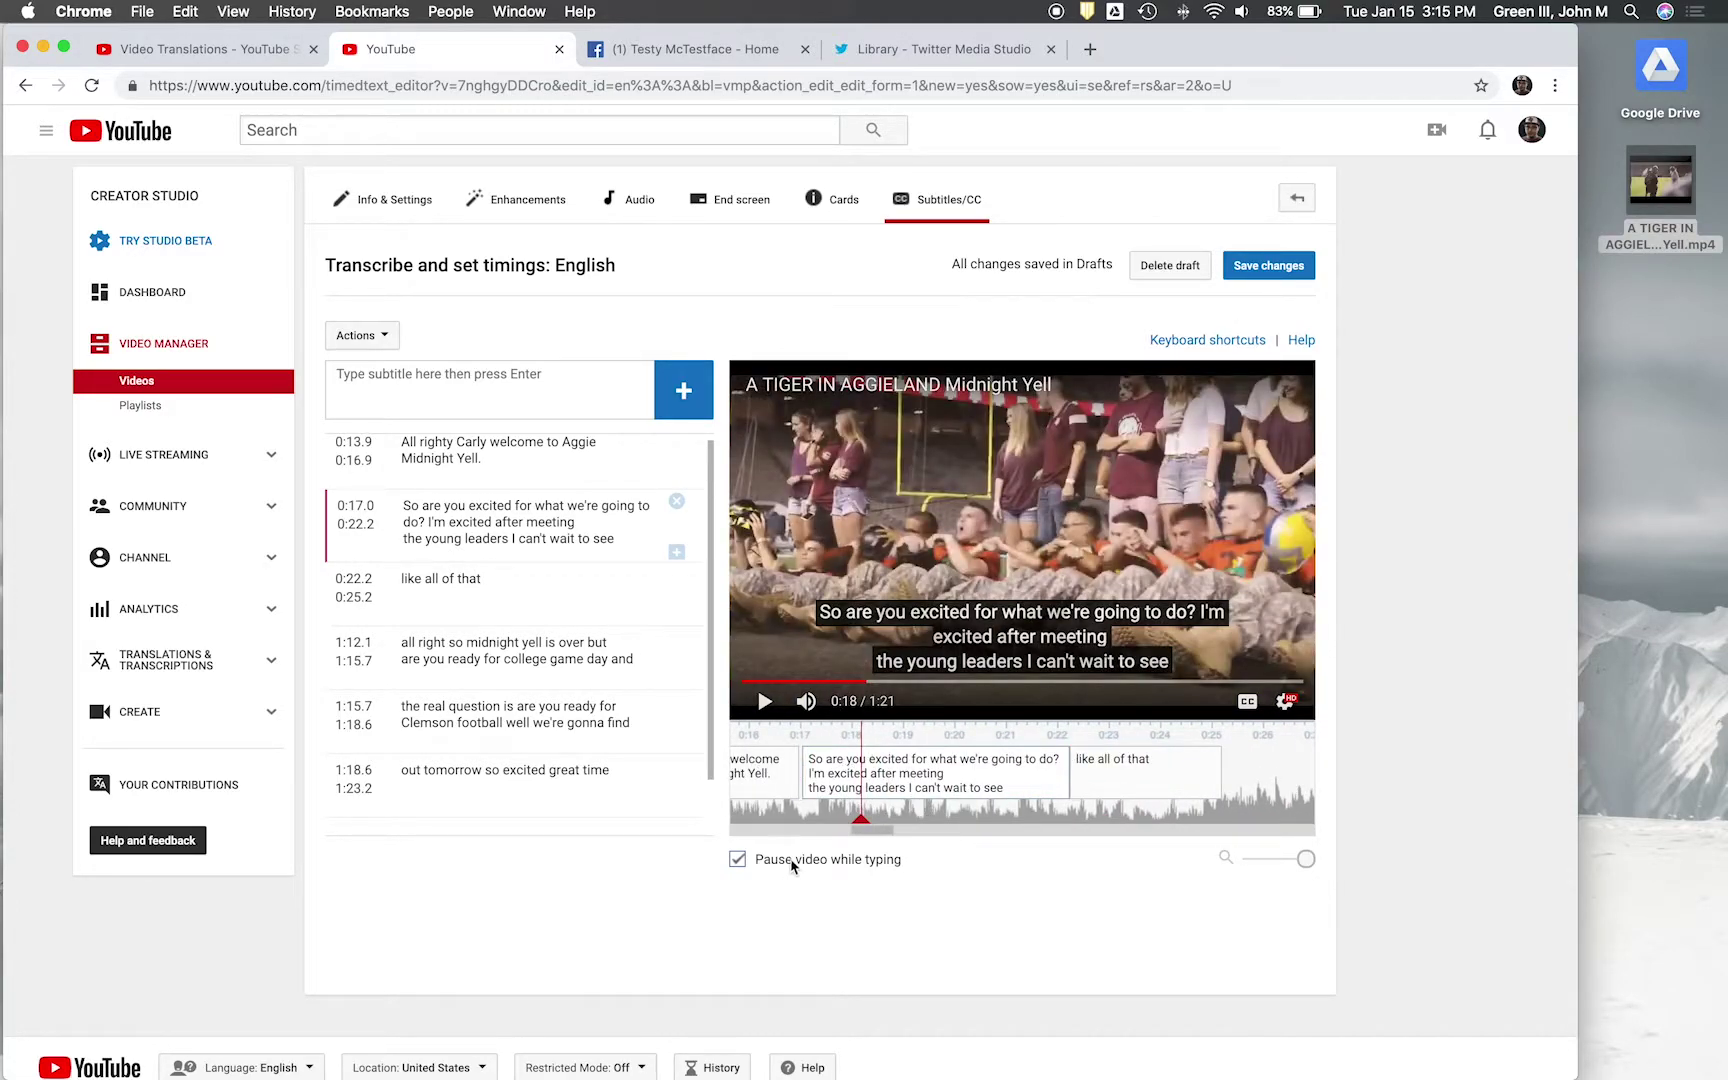
{"action": "left_click", "coordinate": [1267, 276]}
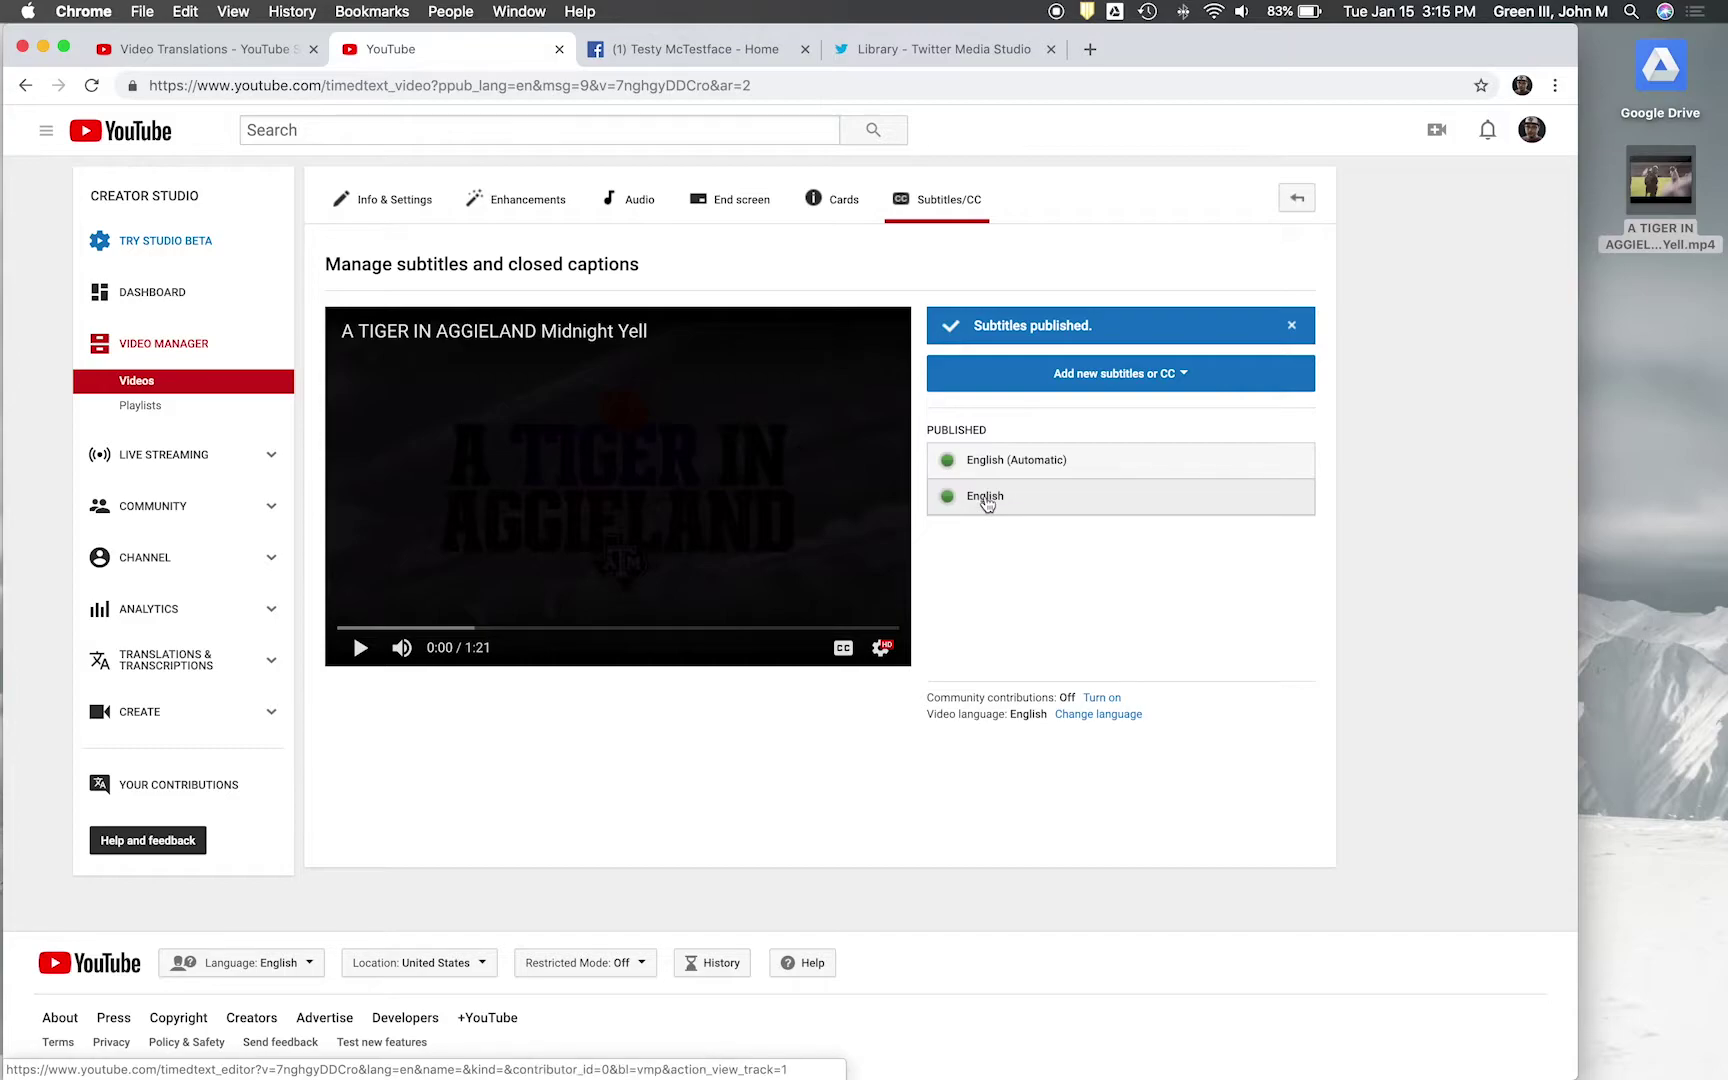
- Open the published English (Automatic) subtitles and unpublish them
{"action": "left_click", "coordinate": [1080, 465]}
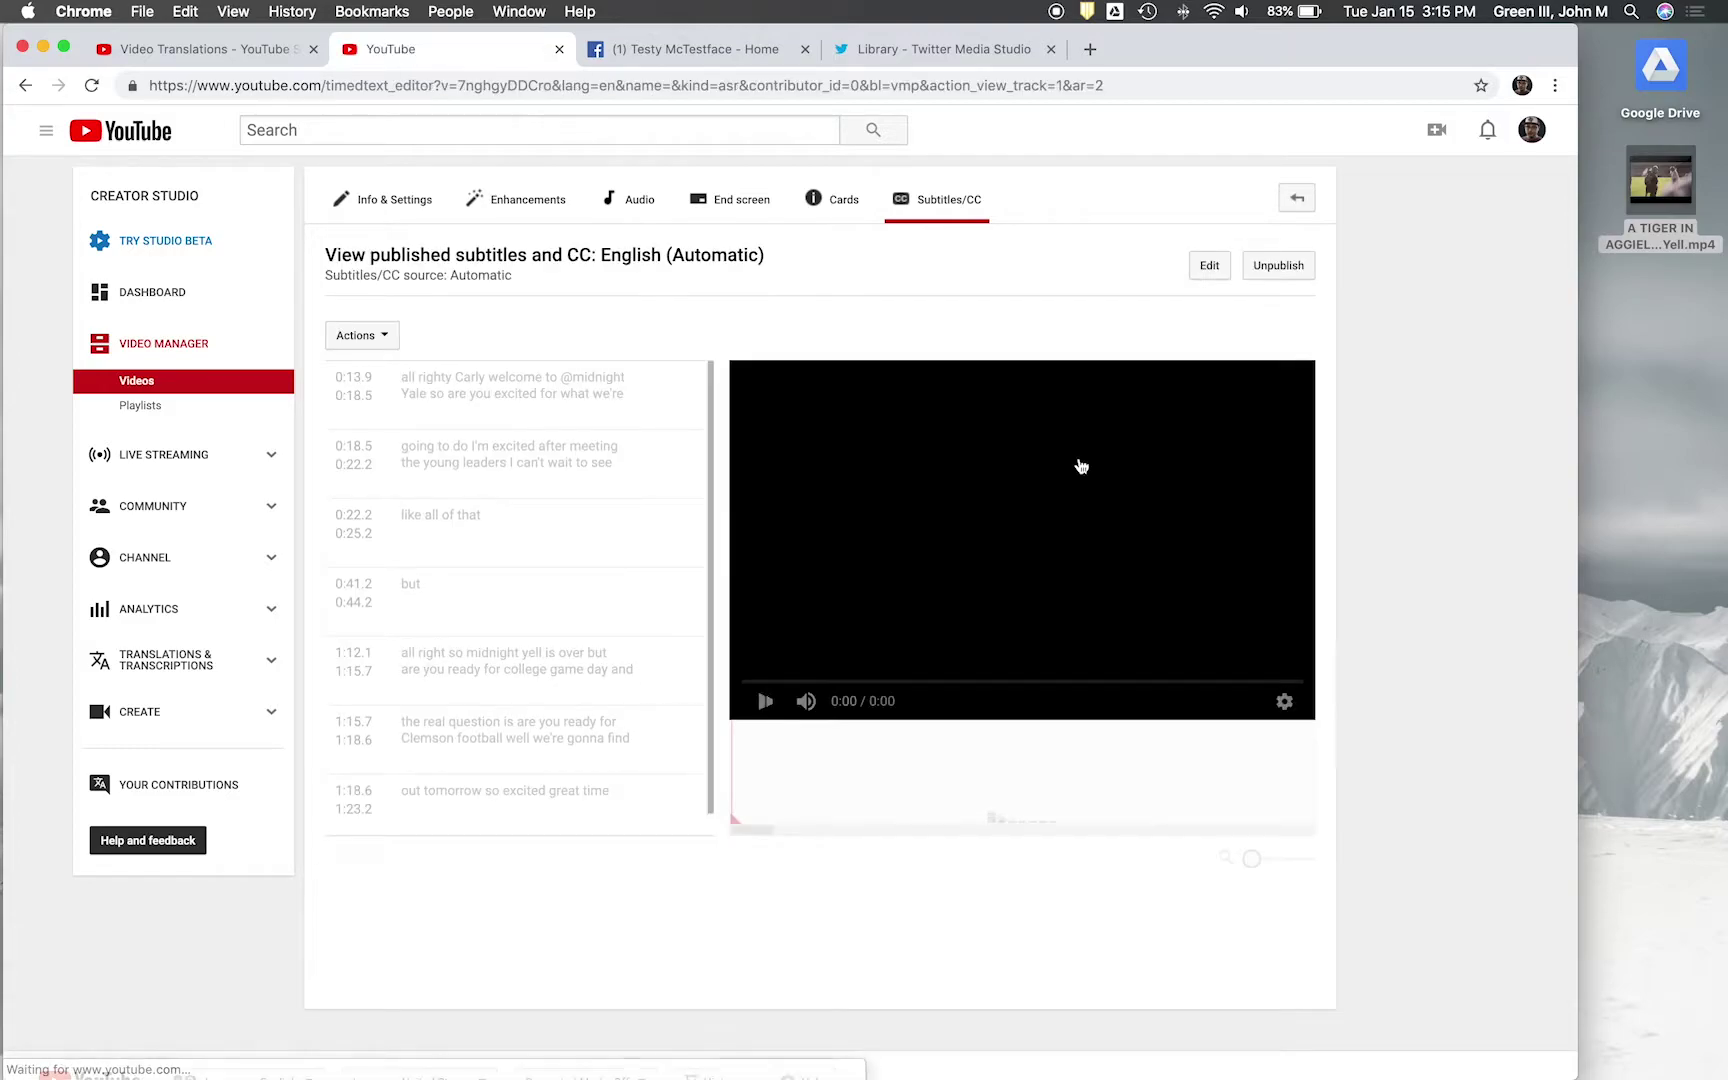
{"action": "left_click", "coordinate": [1284, 266]}
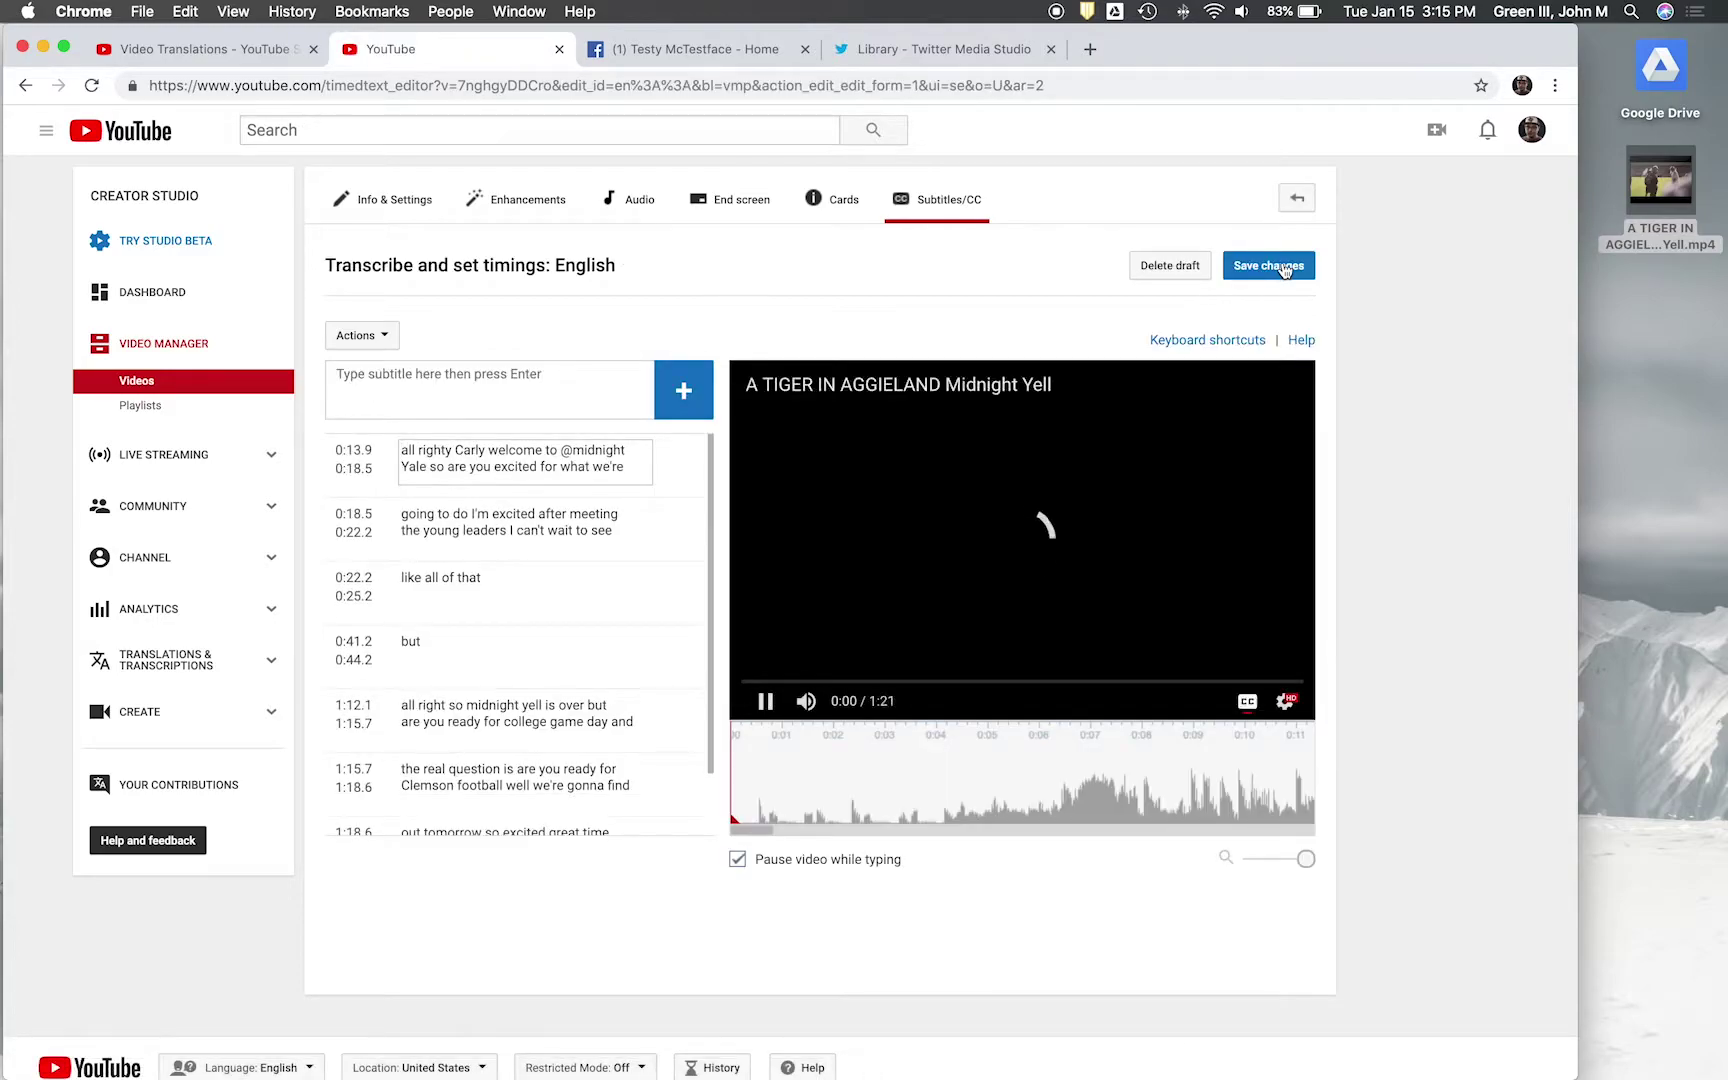
{"action": "left_click_drag", "start_coordinate": [553, 266], "coordinate": [650, 272]}
{"action": "left_click", "coordinate": [650, 272]}
{"action": "left_click", "coordinate": [1262, 270]}
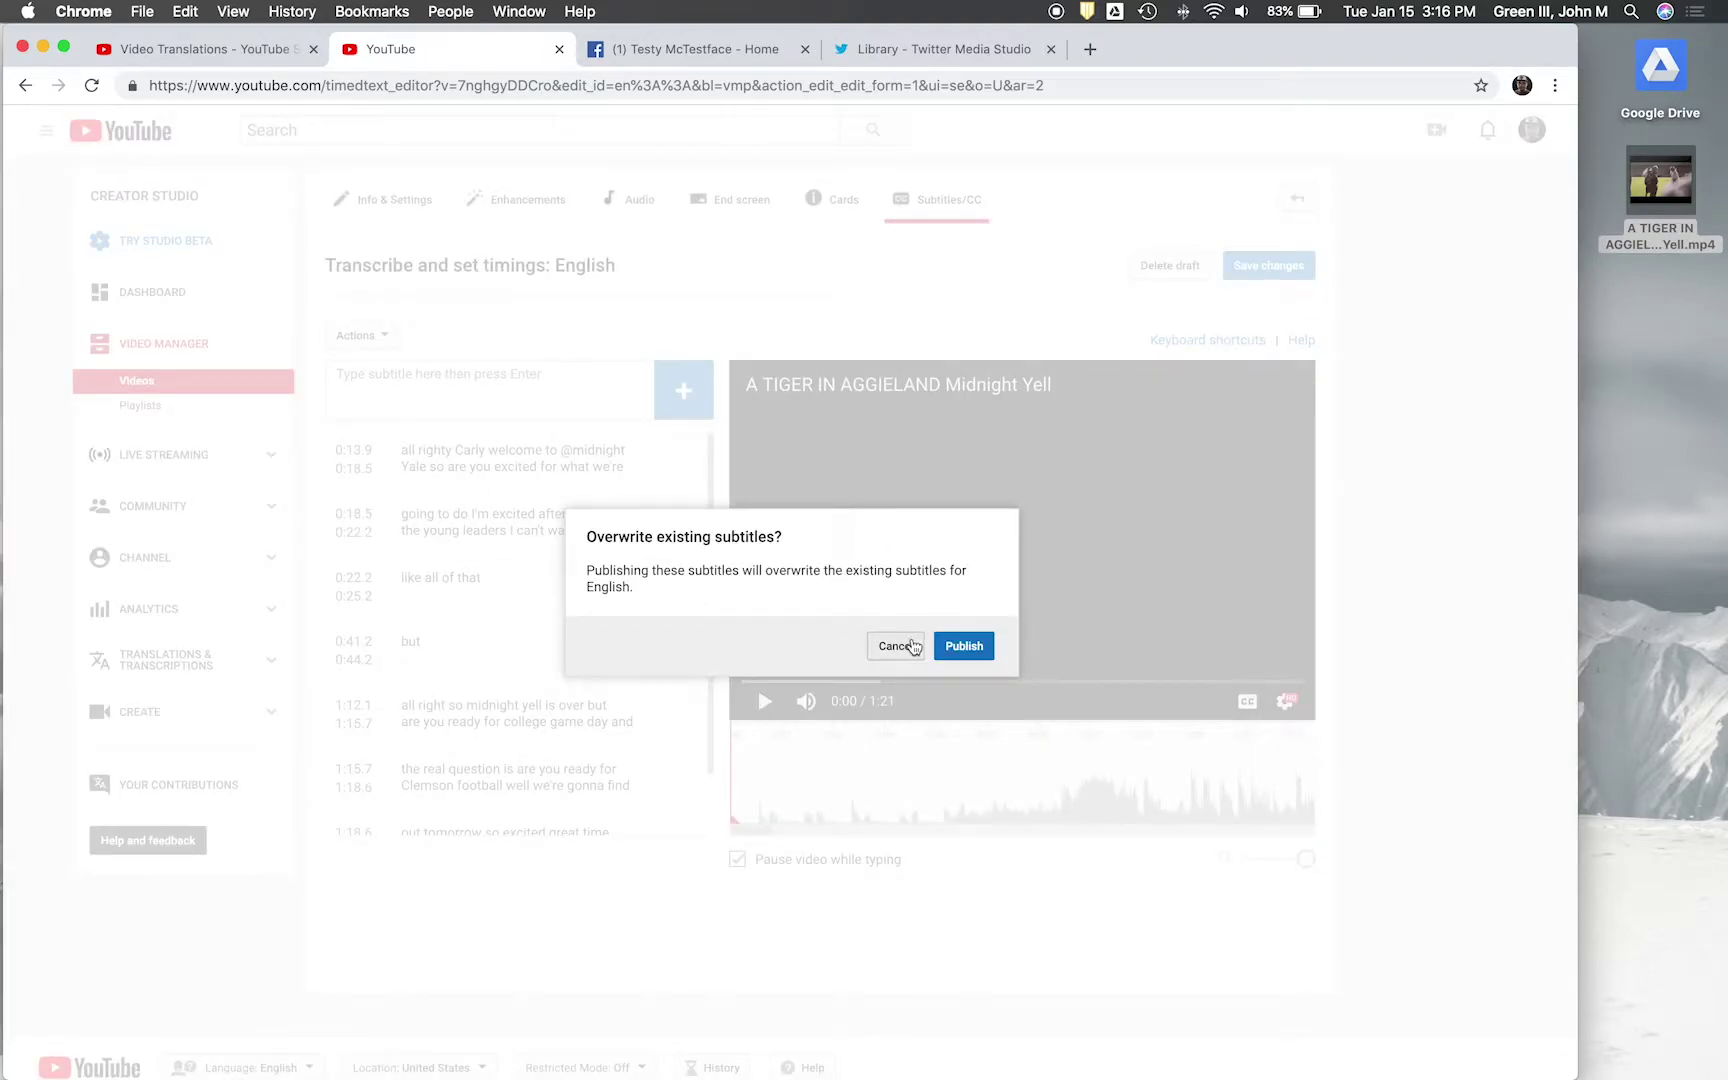
{"action": "left_click", "coordinate": [912, 645]}
- Delete the draft containing the uncorrected automatic English subtitles
{"action": "left_click", "coordinate": [1183, 266]}
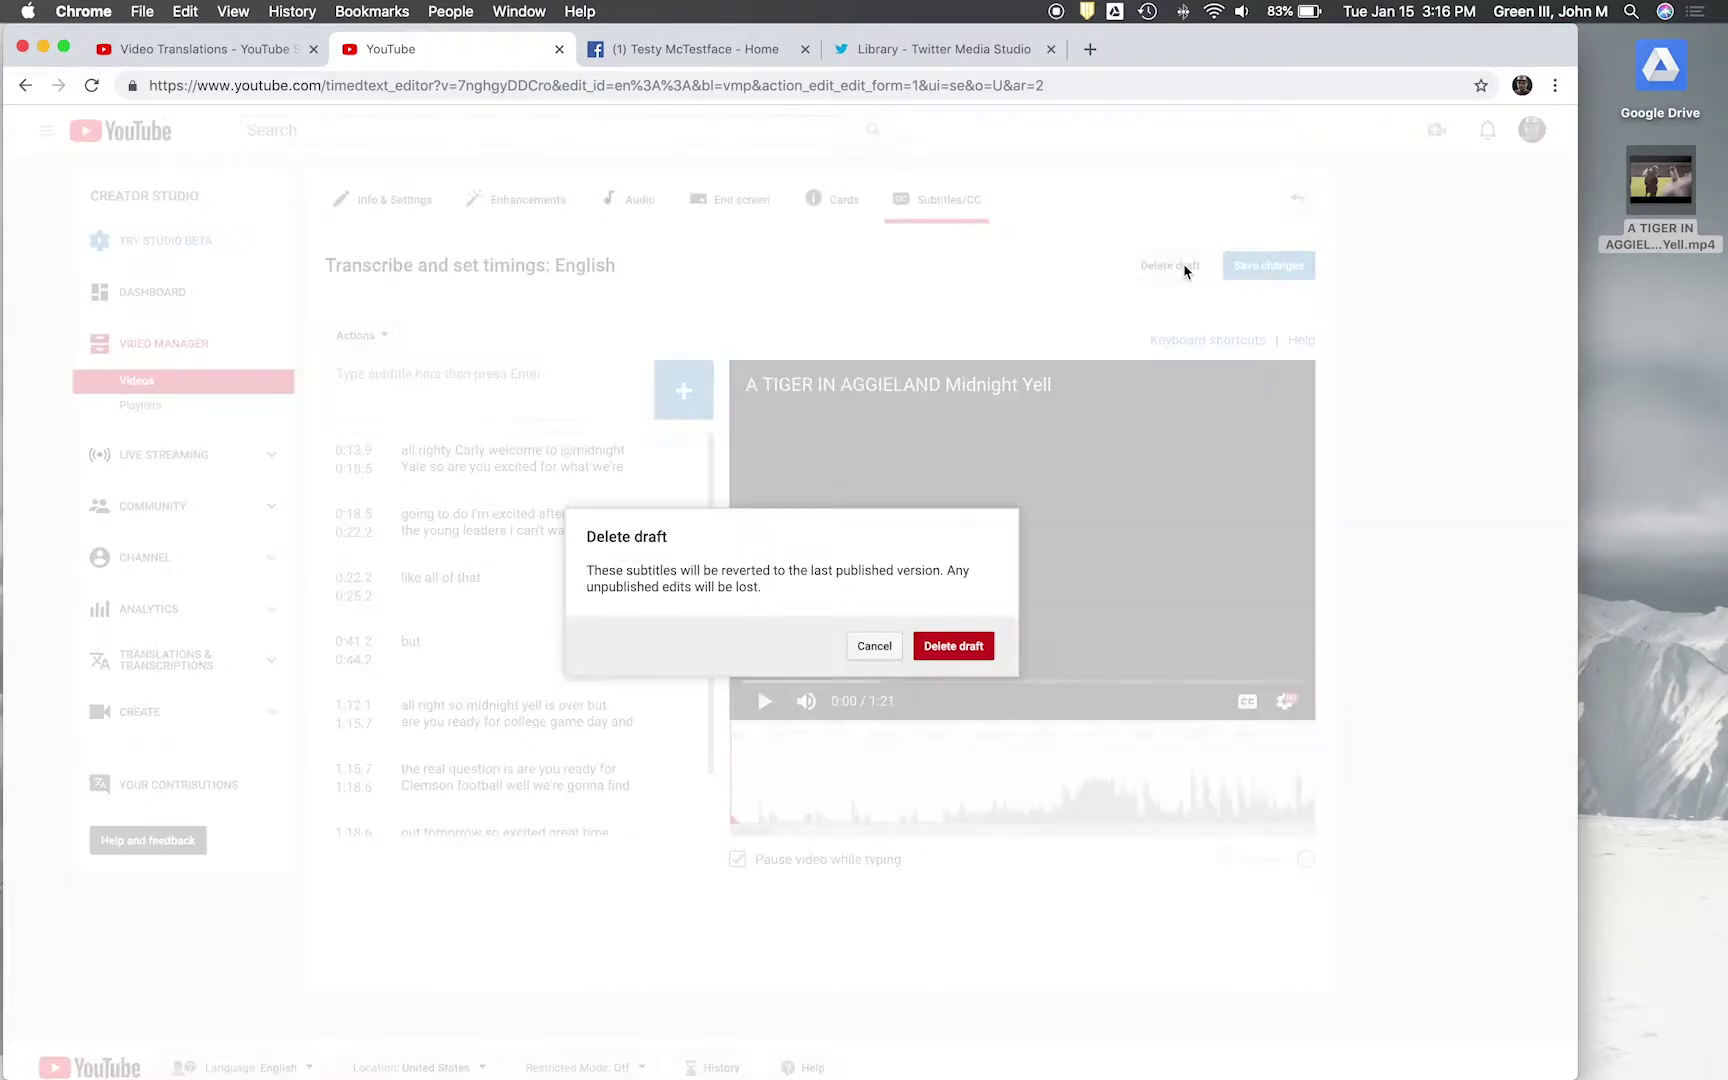
{"action": "left_click", "coordinate": [951, 648]}
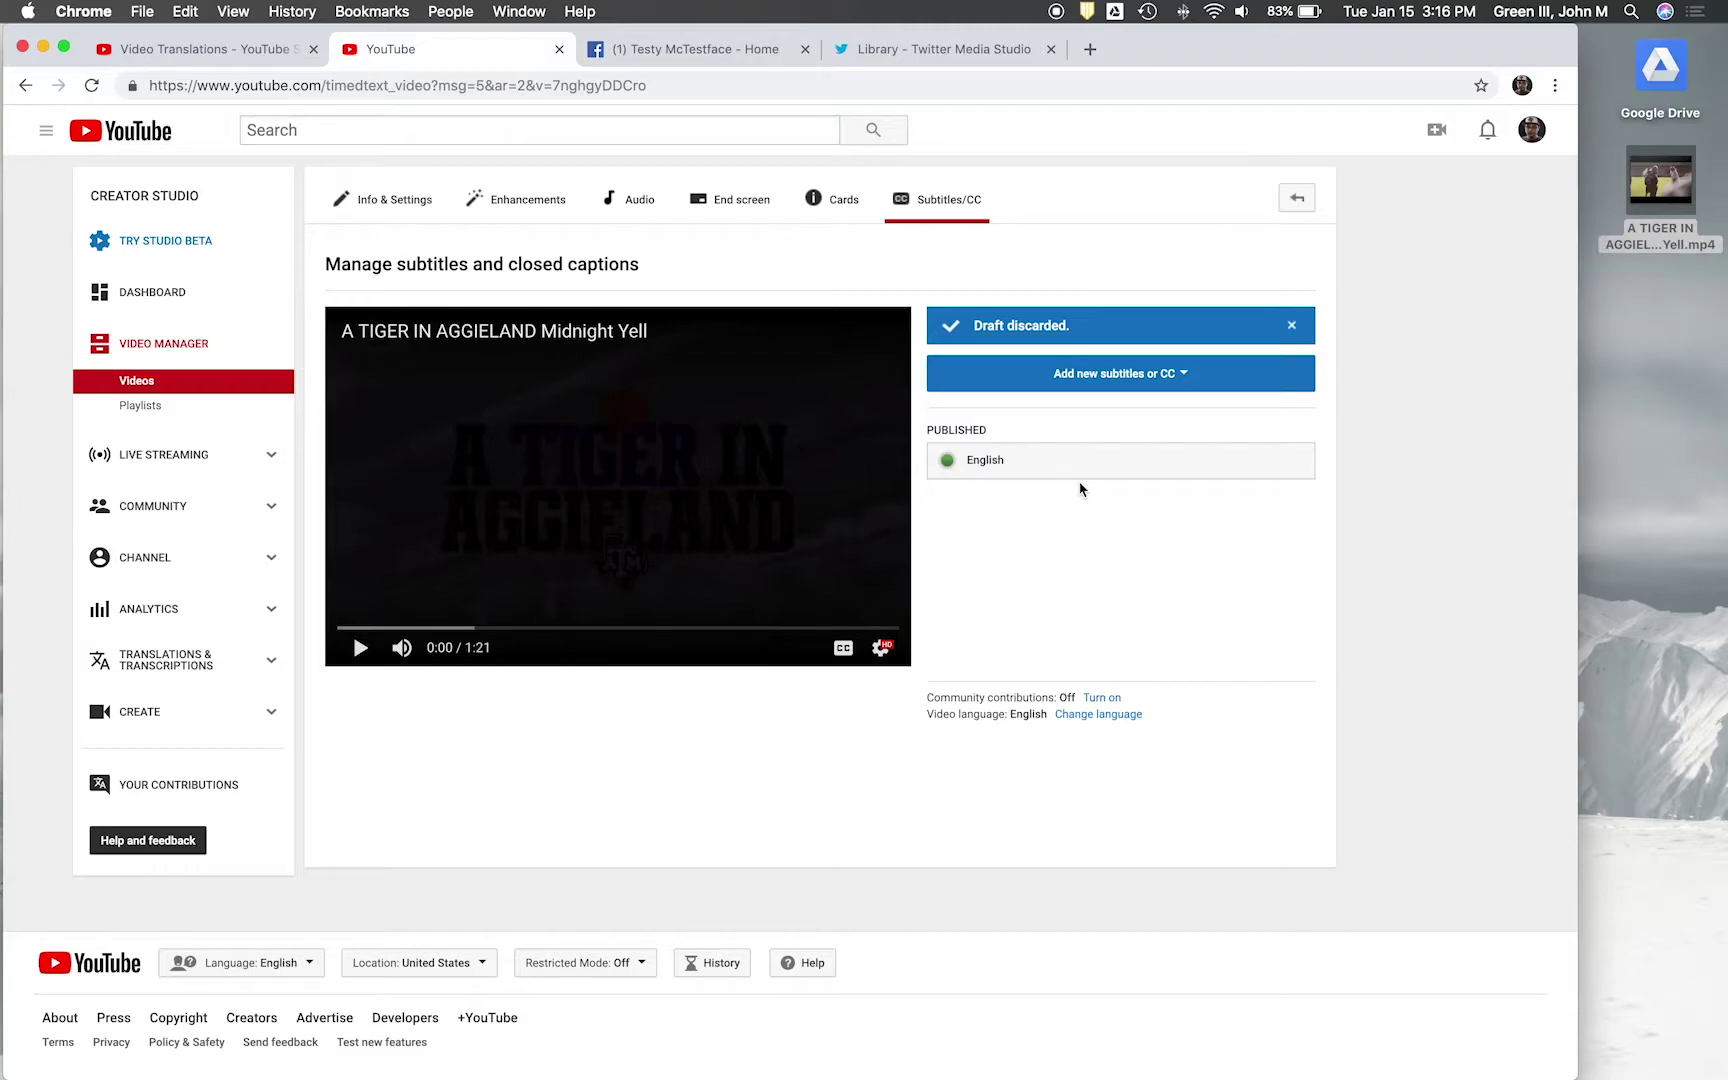
- Open the published English subtitles and download them in .srt format
{"action": "left_click", "coordinate": [1004, 465]}
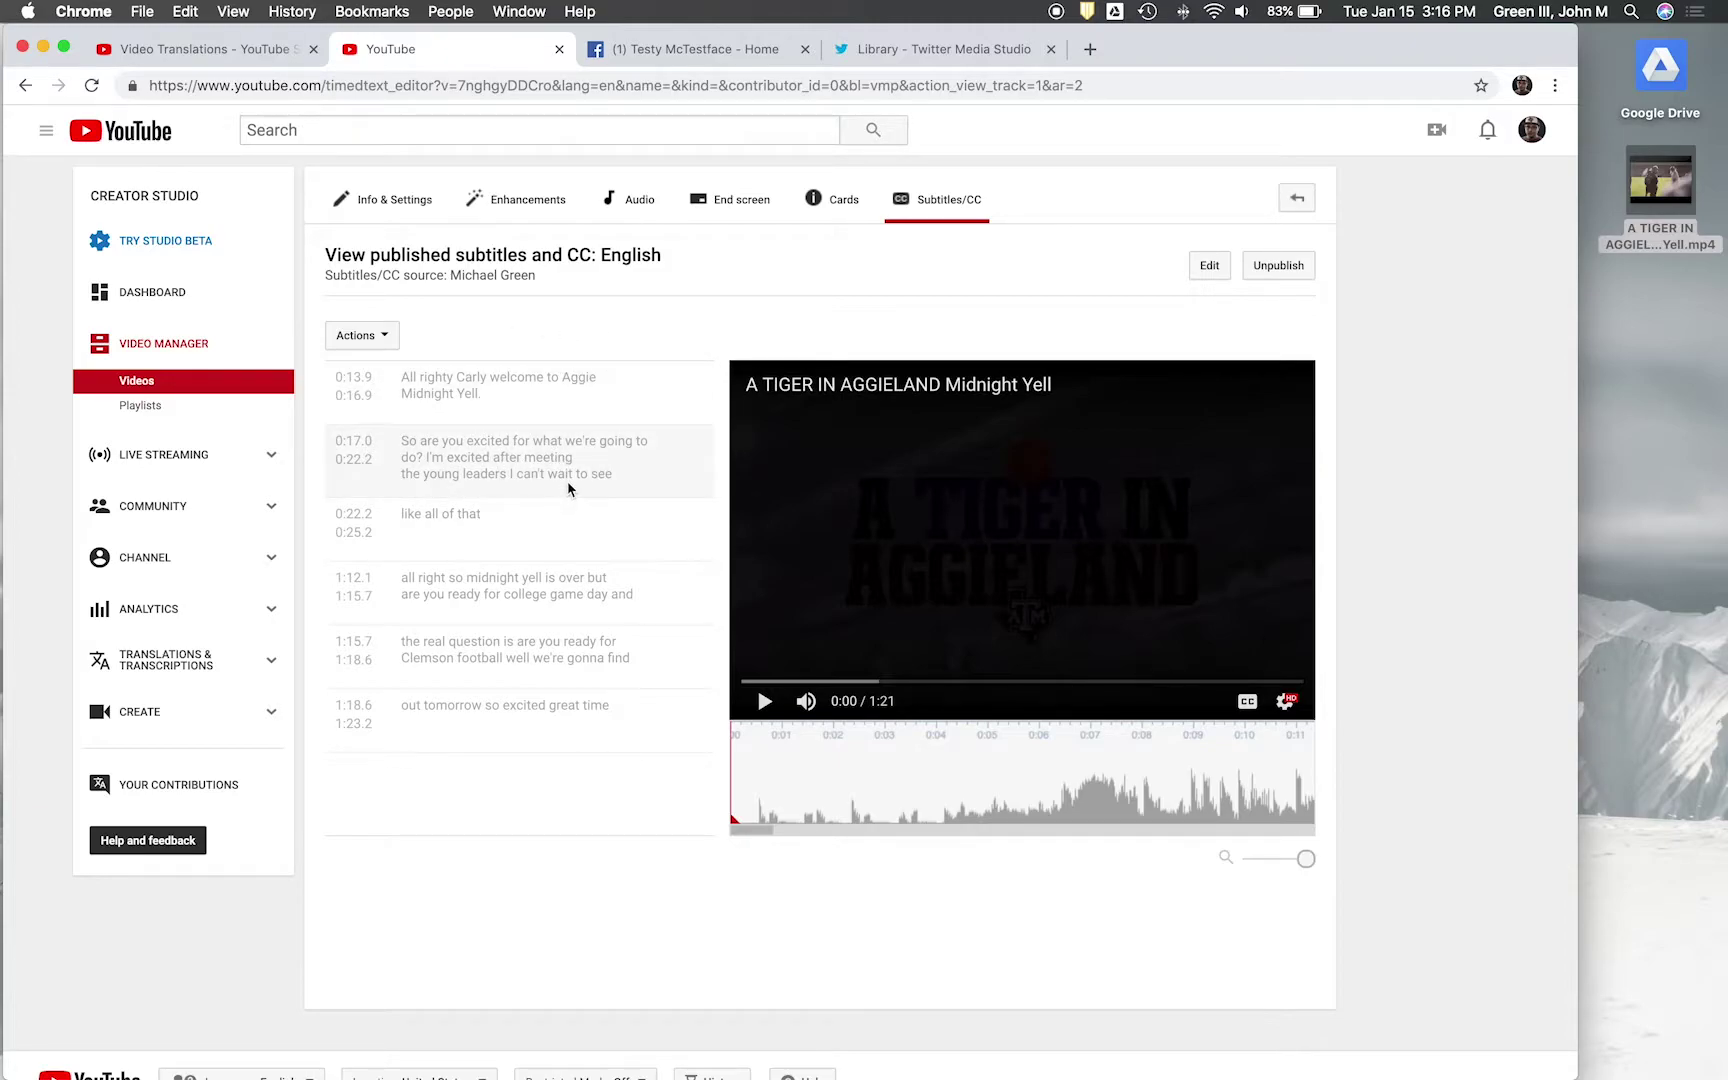
{"action": "left_click", "coordinate": [386, 338]}
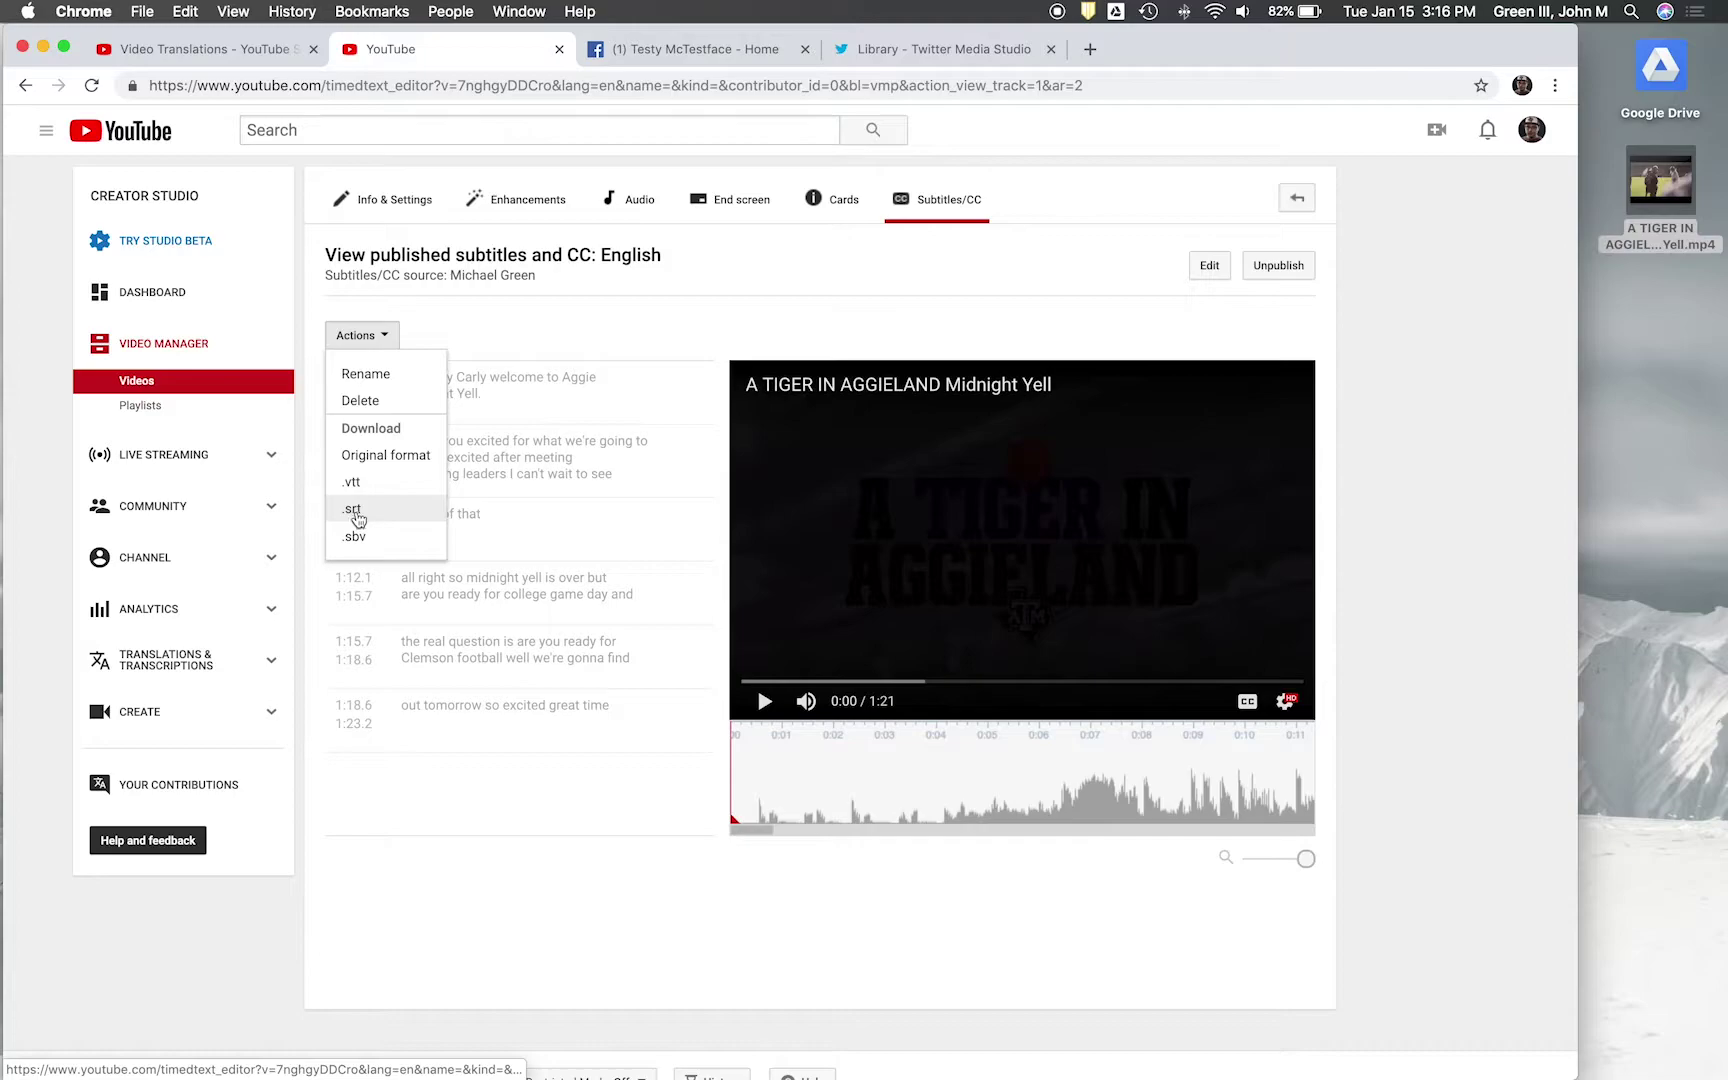
{"action": "left_click", "coordinate": [354, 510]}
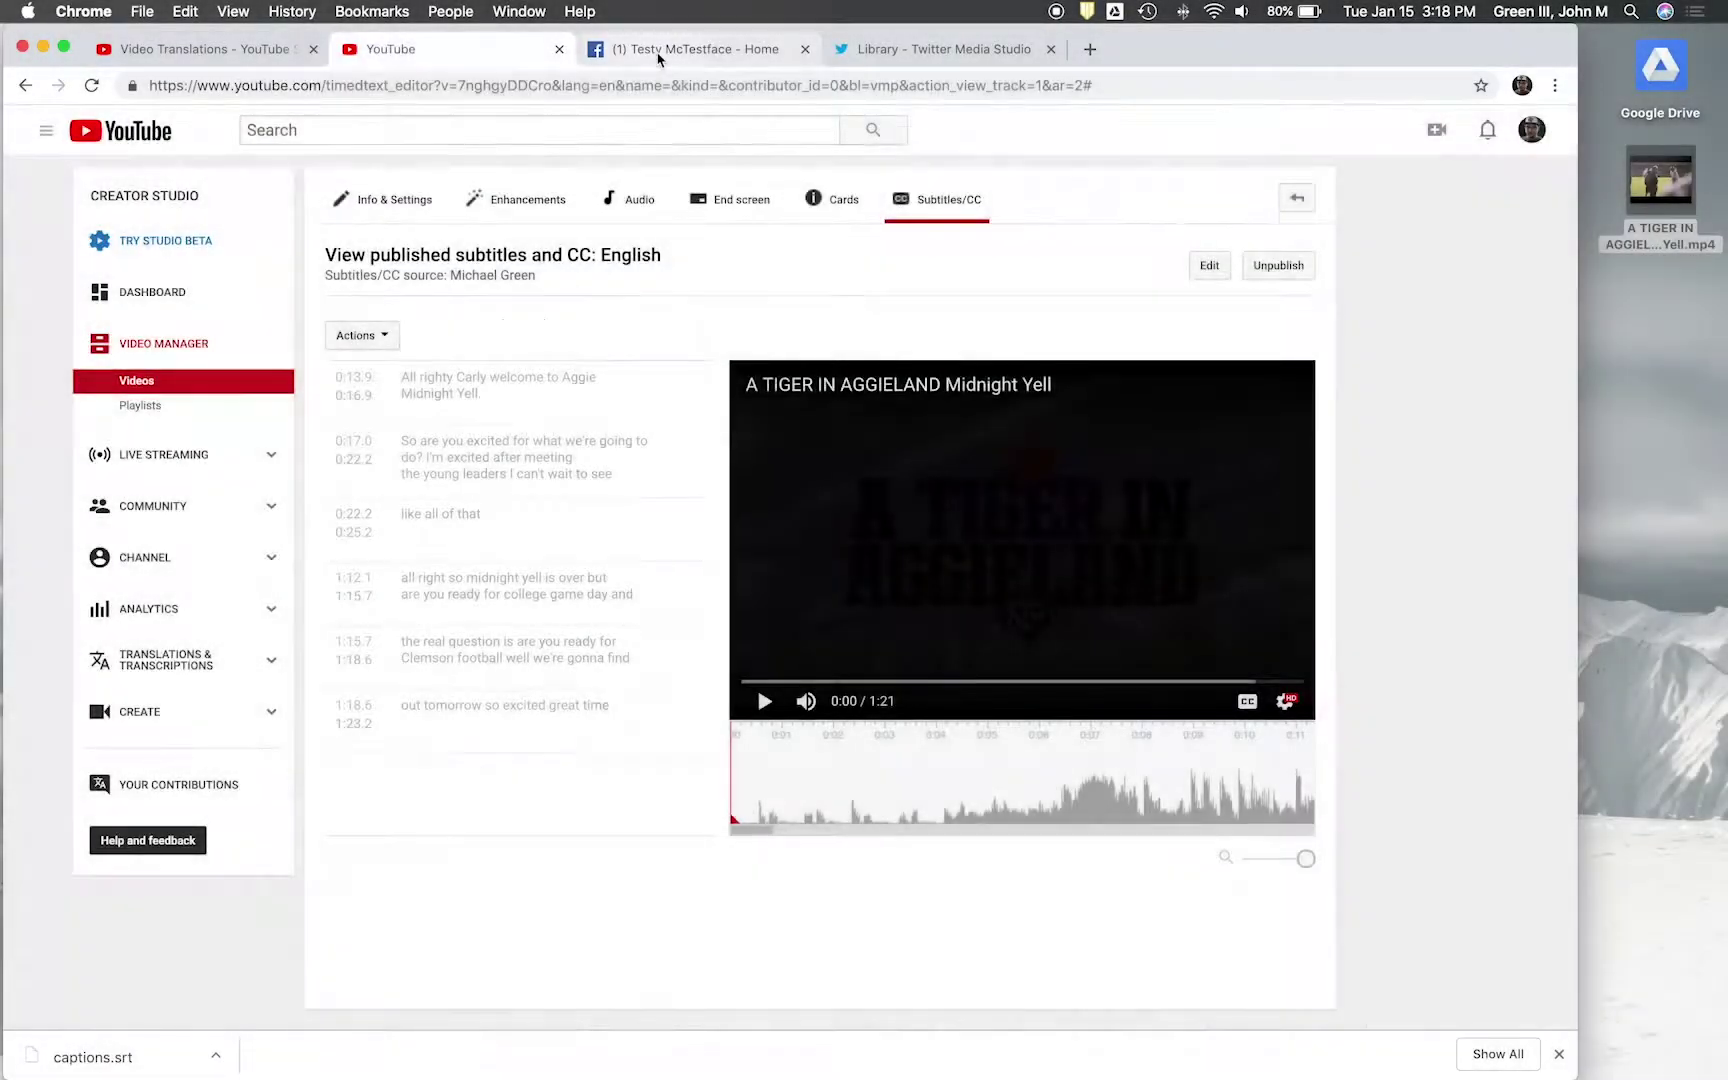
- Switch to the Facebook page and upload the A TIGER IN AGGIELAND Midnight Yell.mp4 video from the Desktop
{"action": "left_click", "coordinate": [658, 59]}
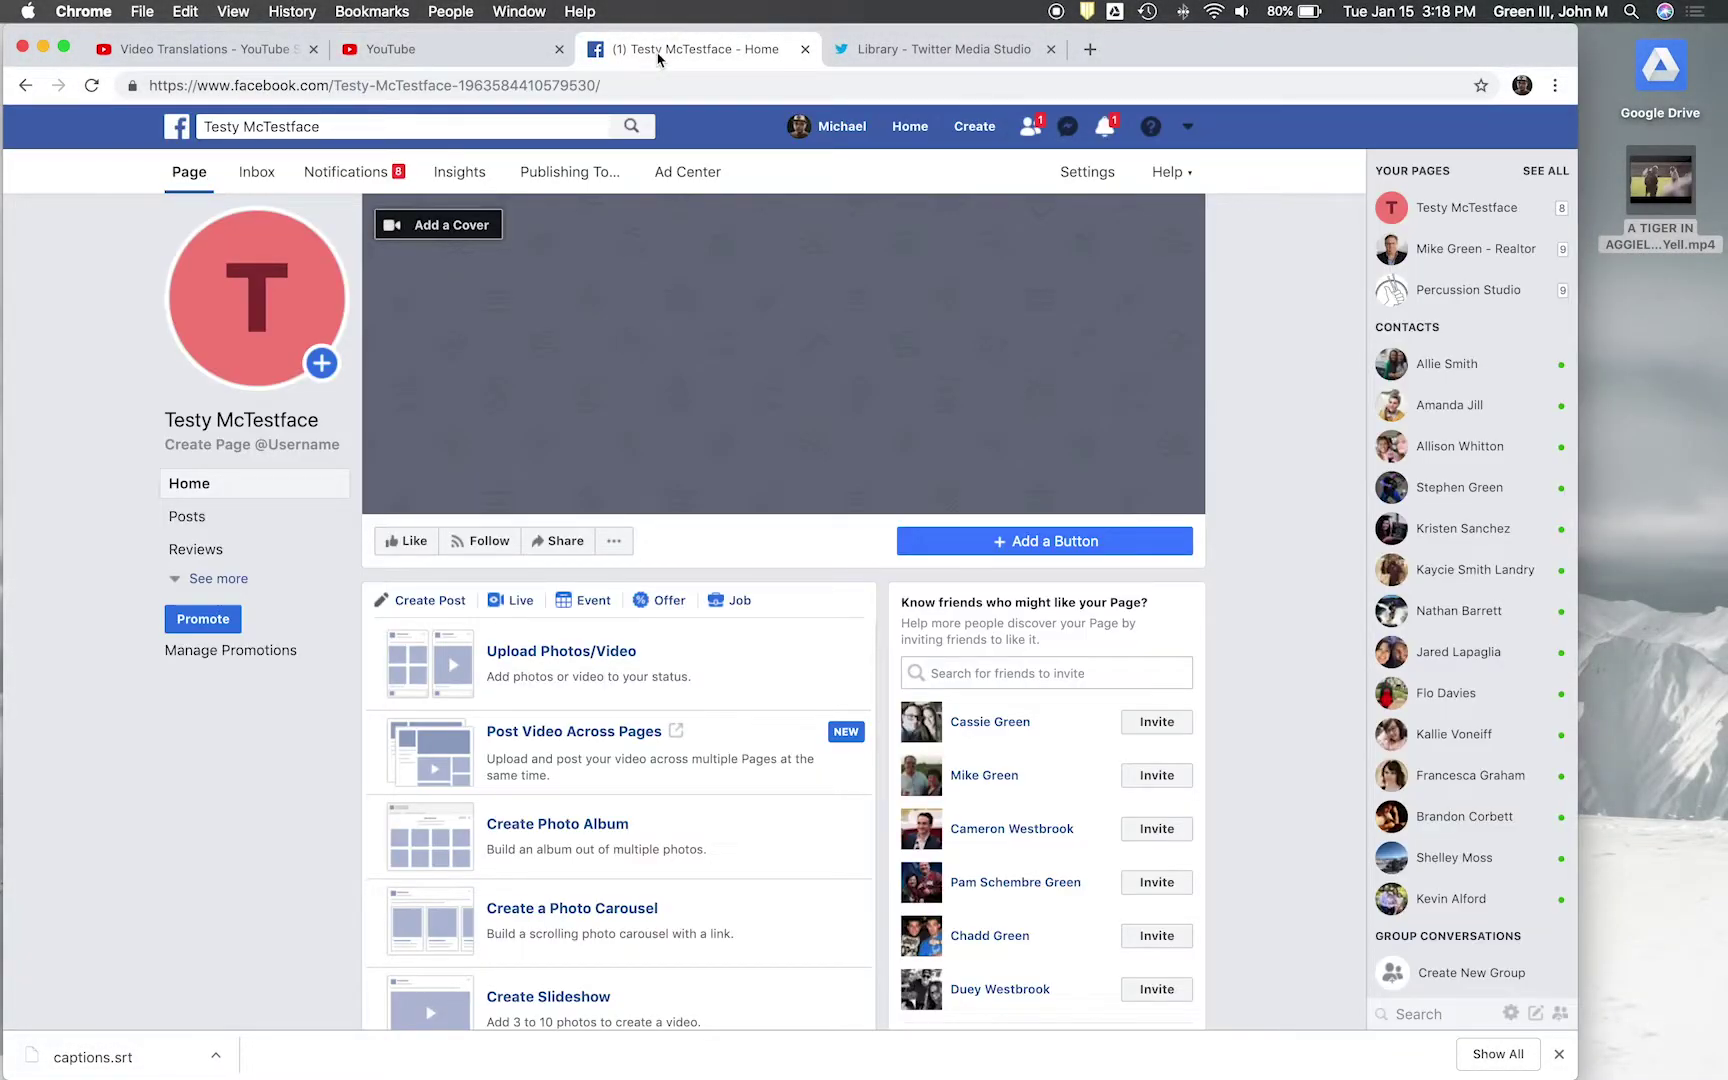
{"action": "scroll", "coordinate": [1252, 622], "scroll_direction": "down", "scroll_amount": 5}
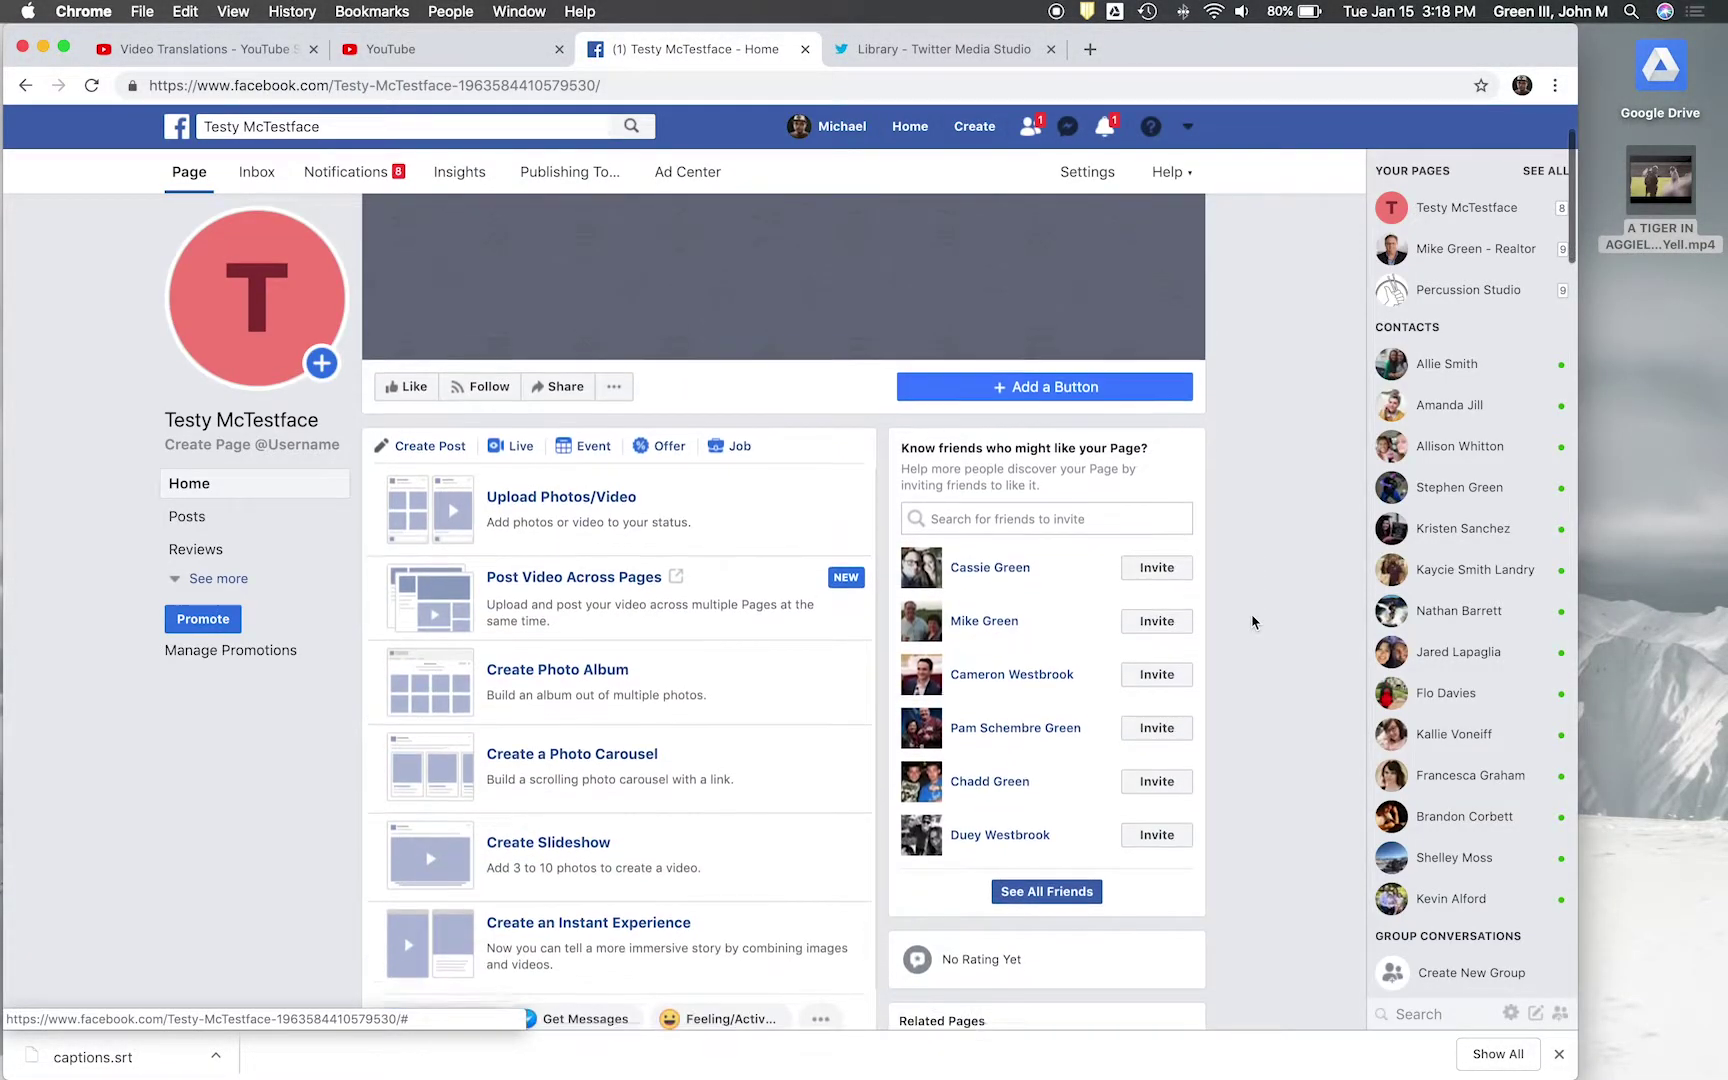
{"action": "scroll", "coordinate": [1252, 622], "scroll_direction": "down", "scroll_amount": 4}
{"action": "scroll", "coordinate": [1245, 650], "scroll_direction": "up", "scroll_amount": 8}
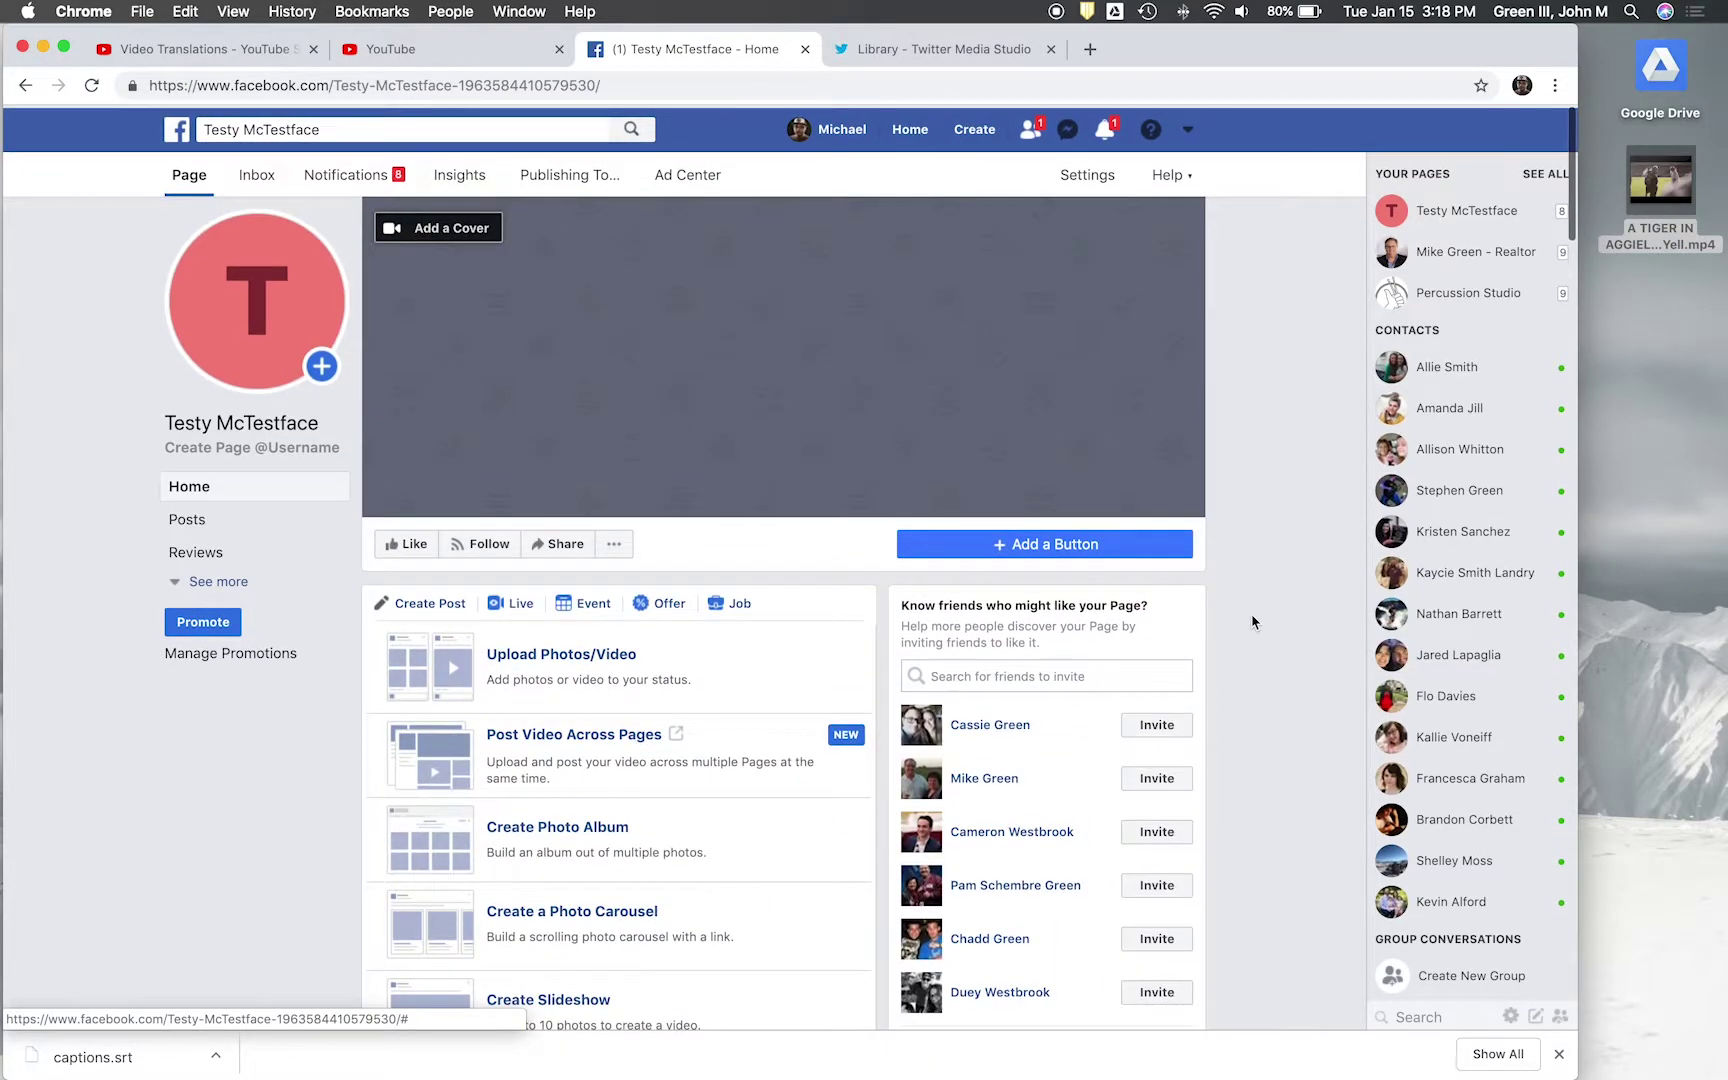
{"action": "scroll", "coordinate": [1237, 680], "scroll_direction": "down", "scroll_amount": 2}
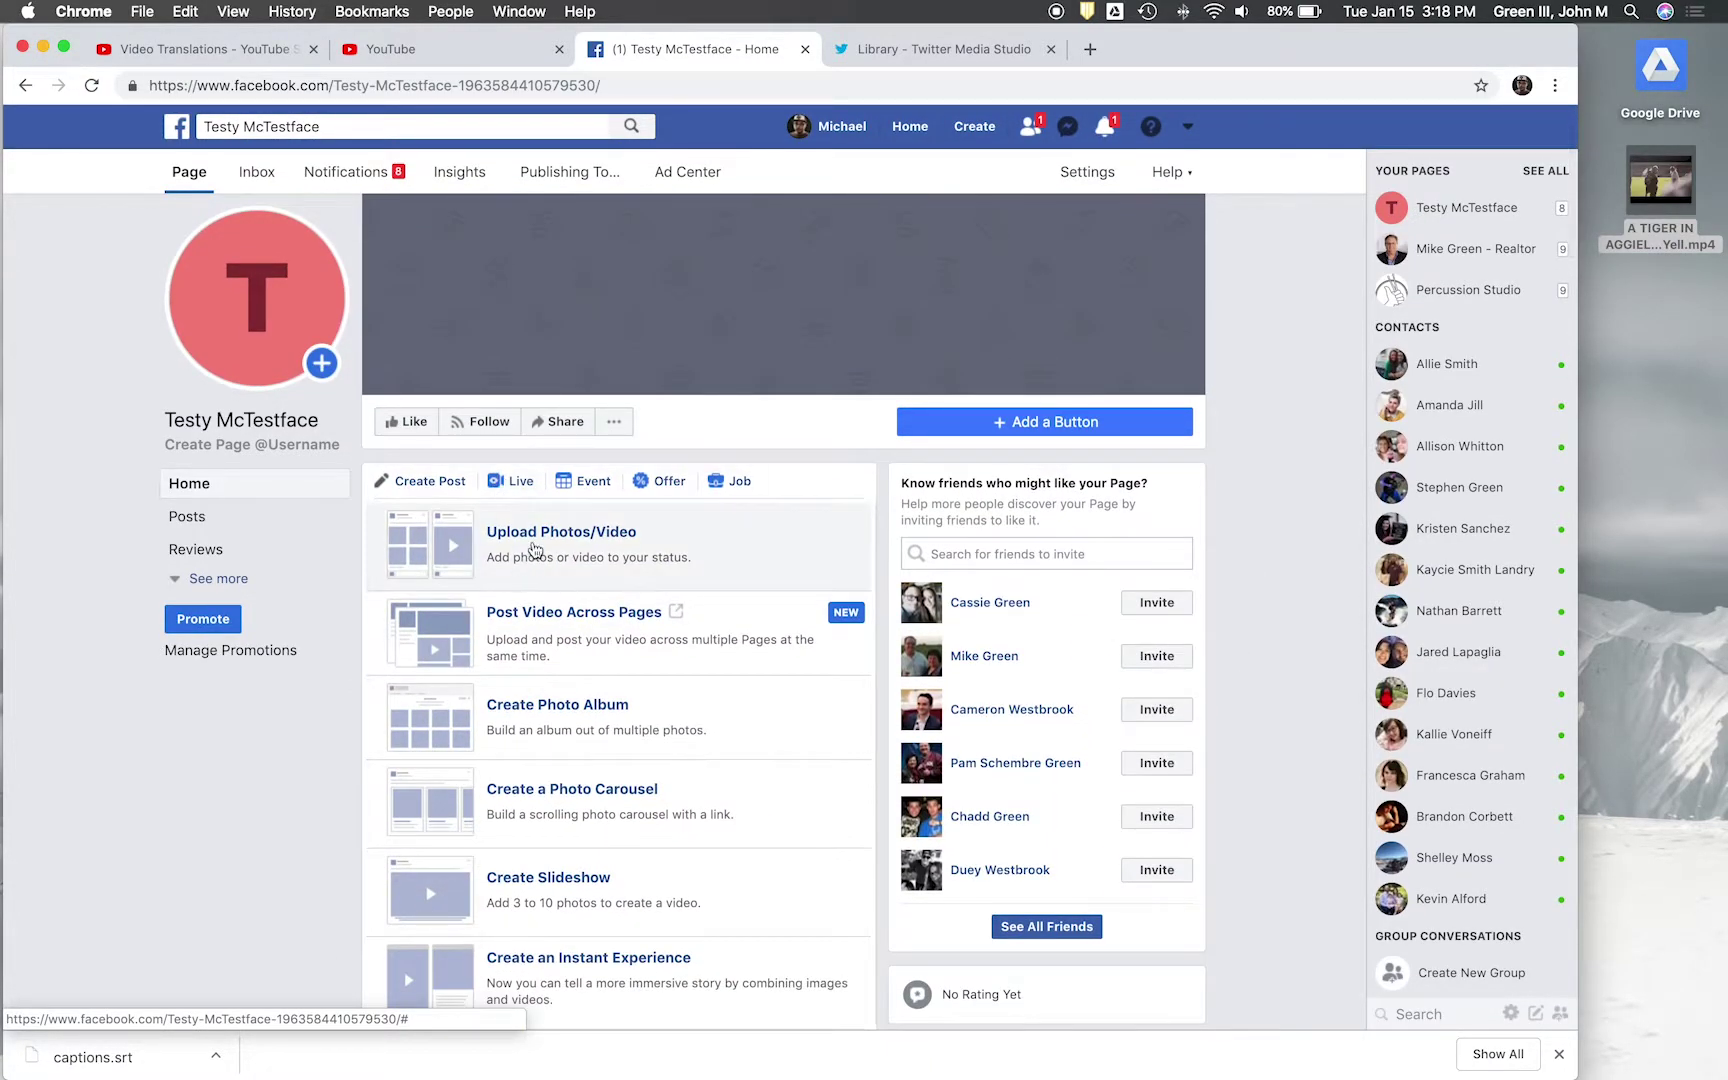
{"action": "left_click", "coordinate": [539, 542]}
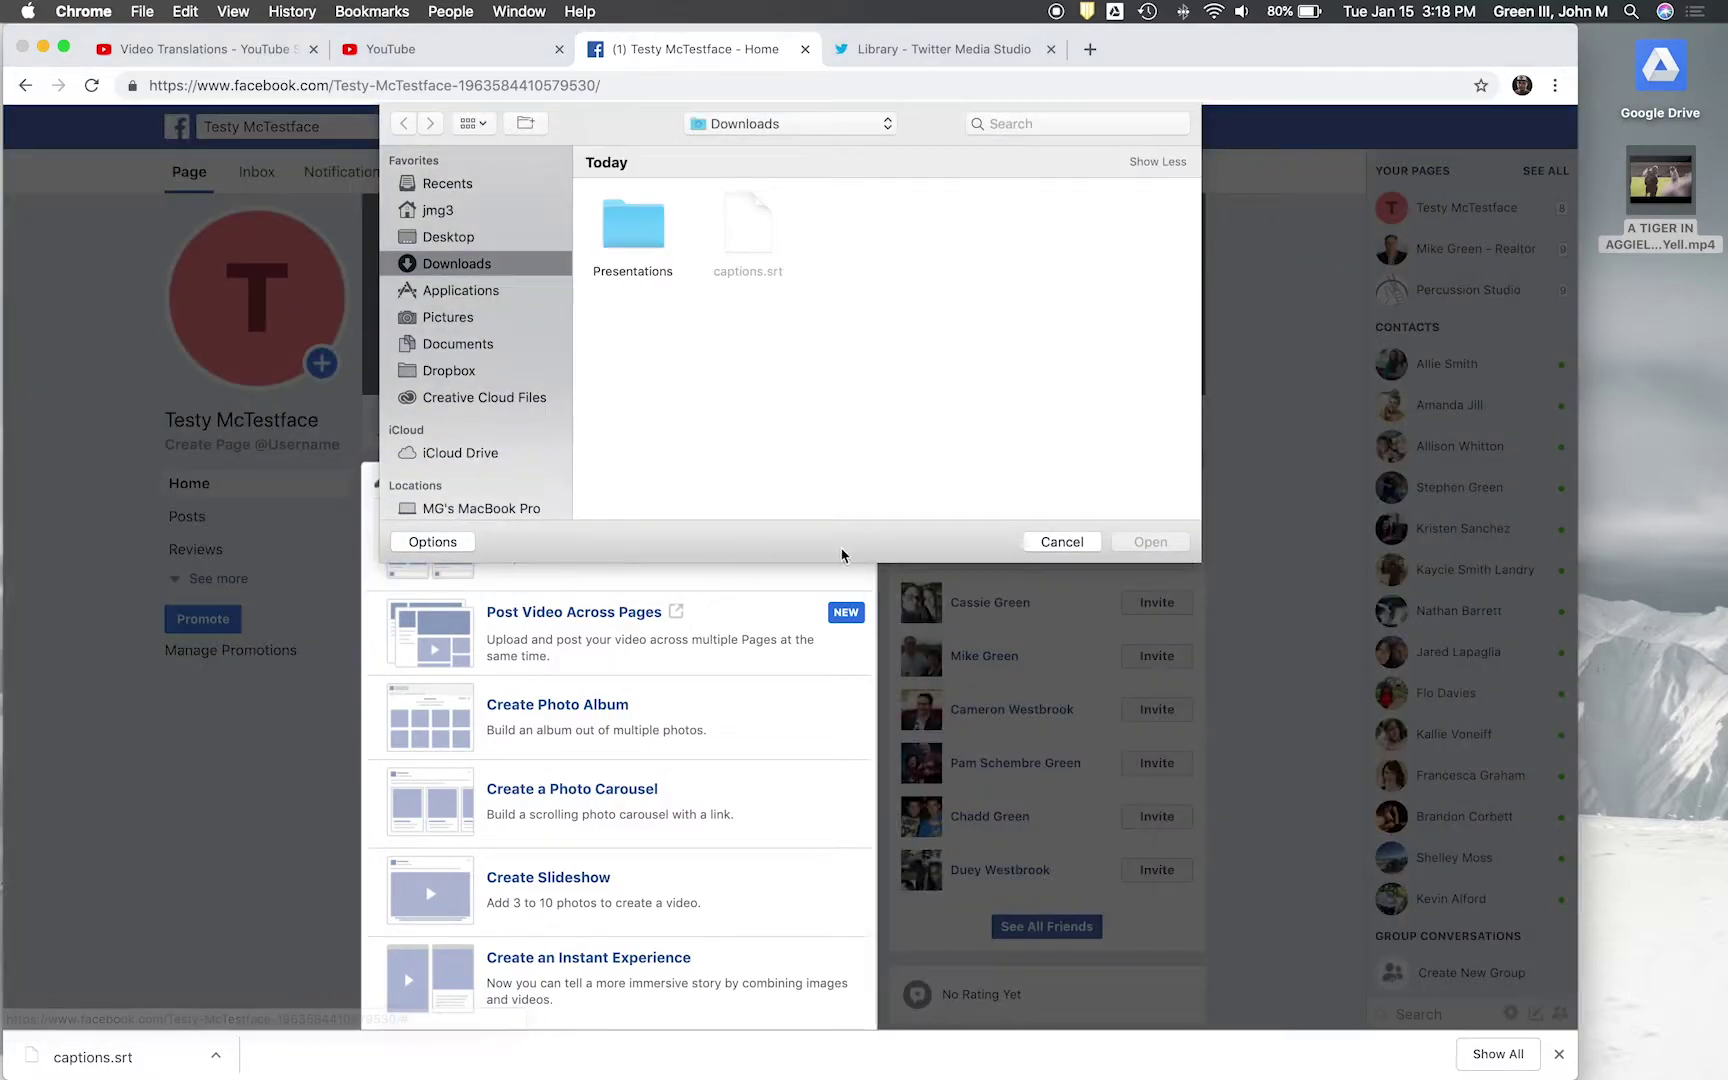
{"action": "left_click", "coordinate": [448, 237]}
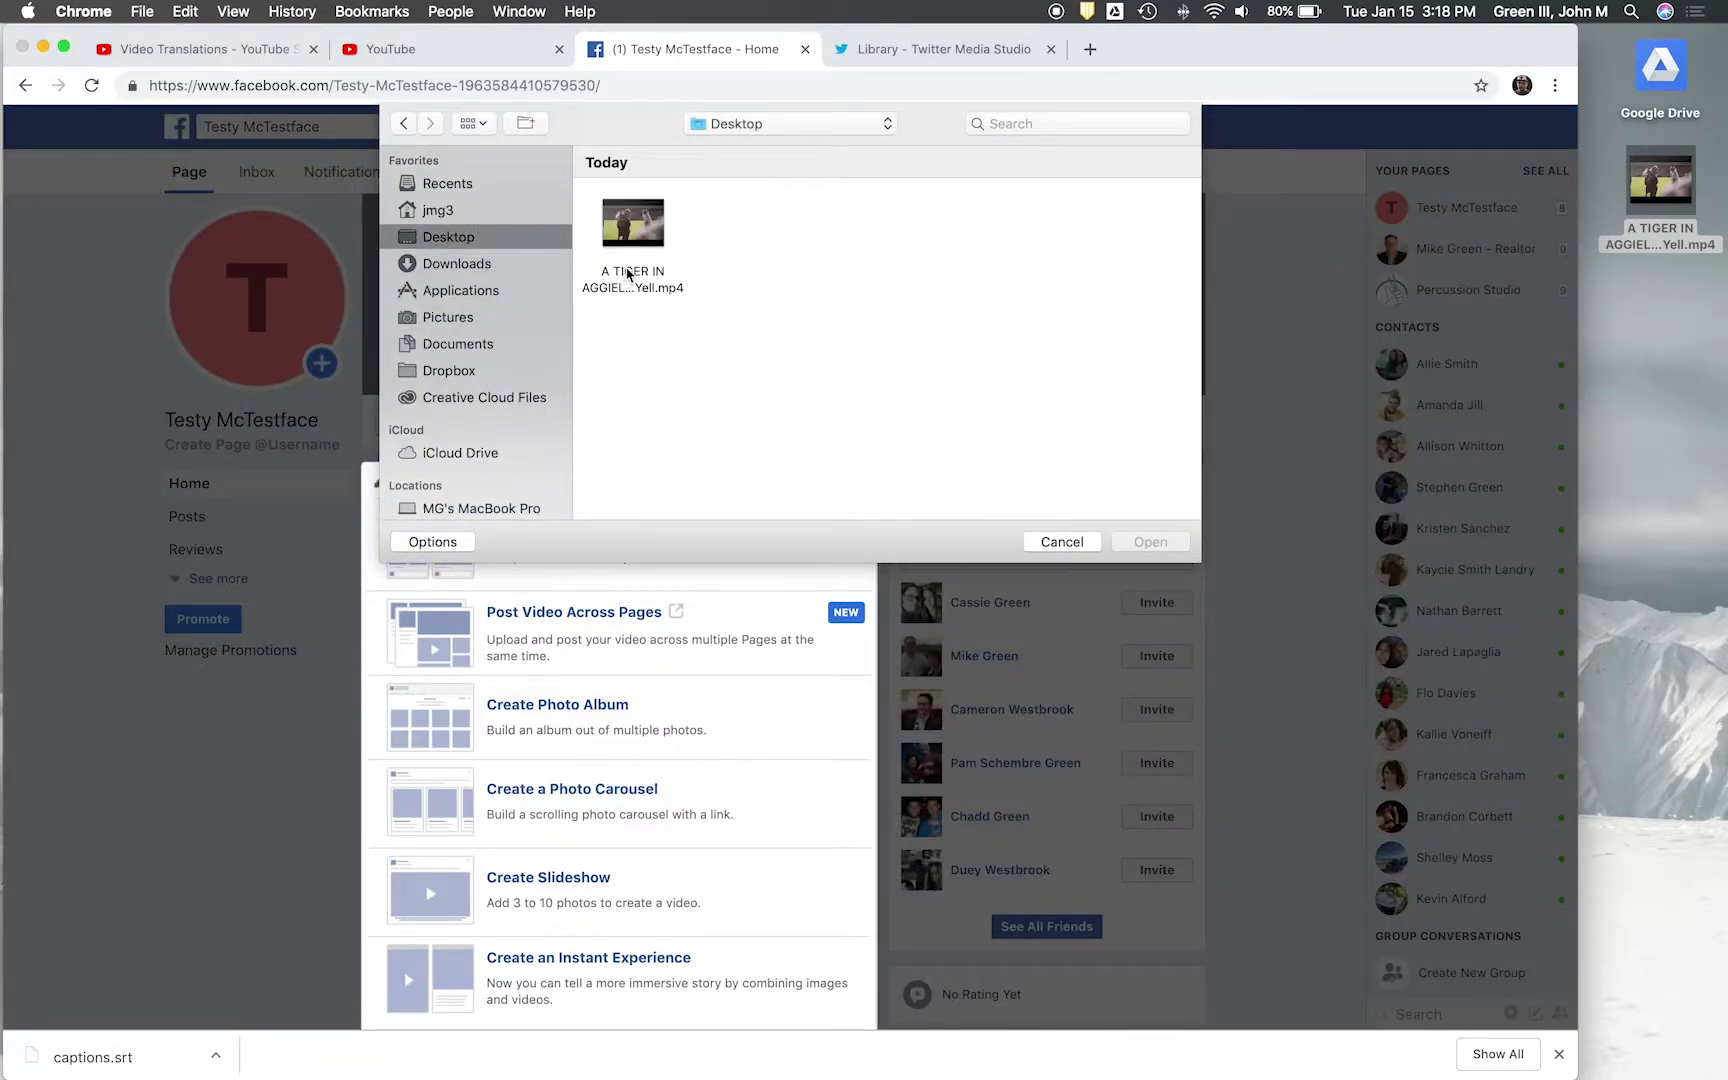
{"action": "left_click", "coordinate": [628, 273]}
{"action": "left_click", "coordinate": [1150, 542]}
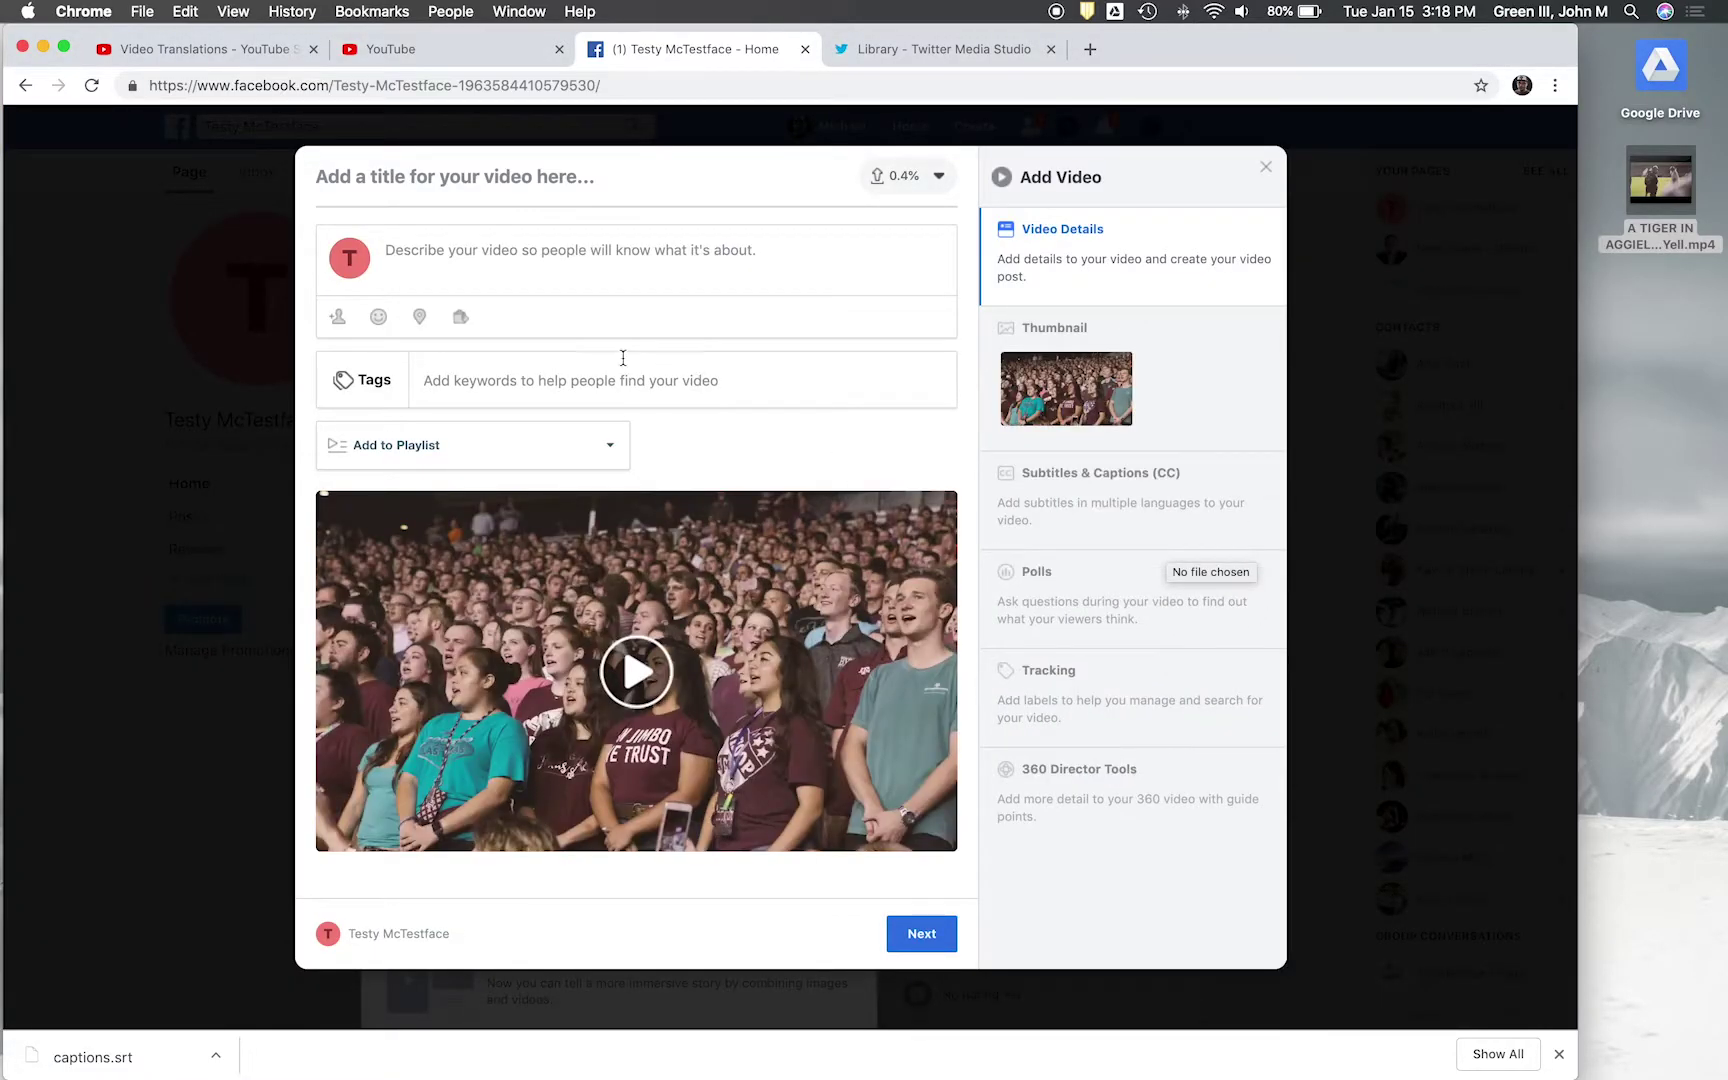
- Open the uploaded video's Subtitles & Captions settings and set the video language to English
{"action": "left_click", "coordinate": [1090, 505]}
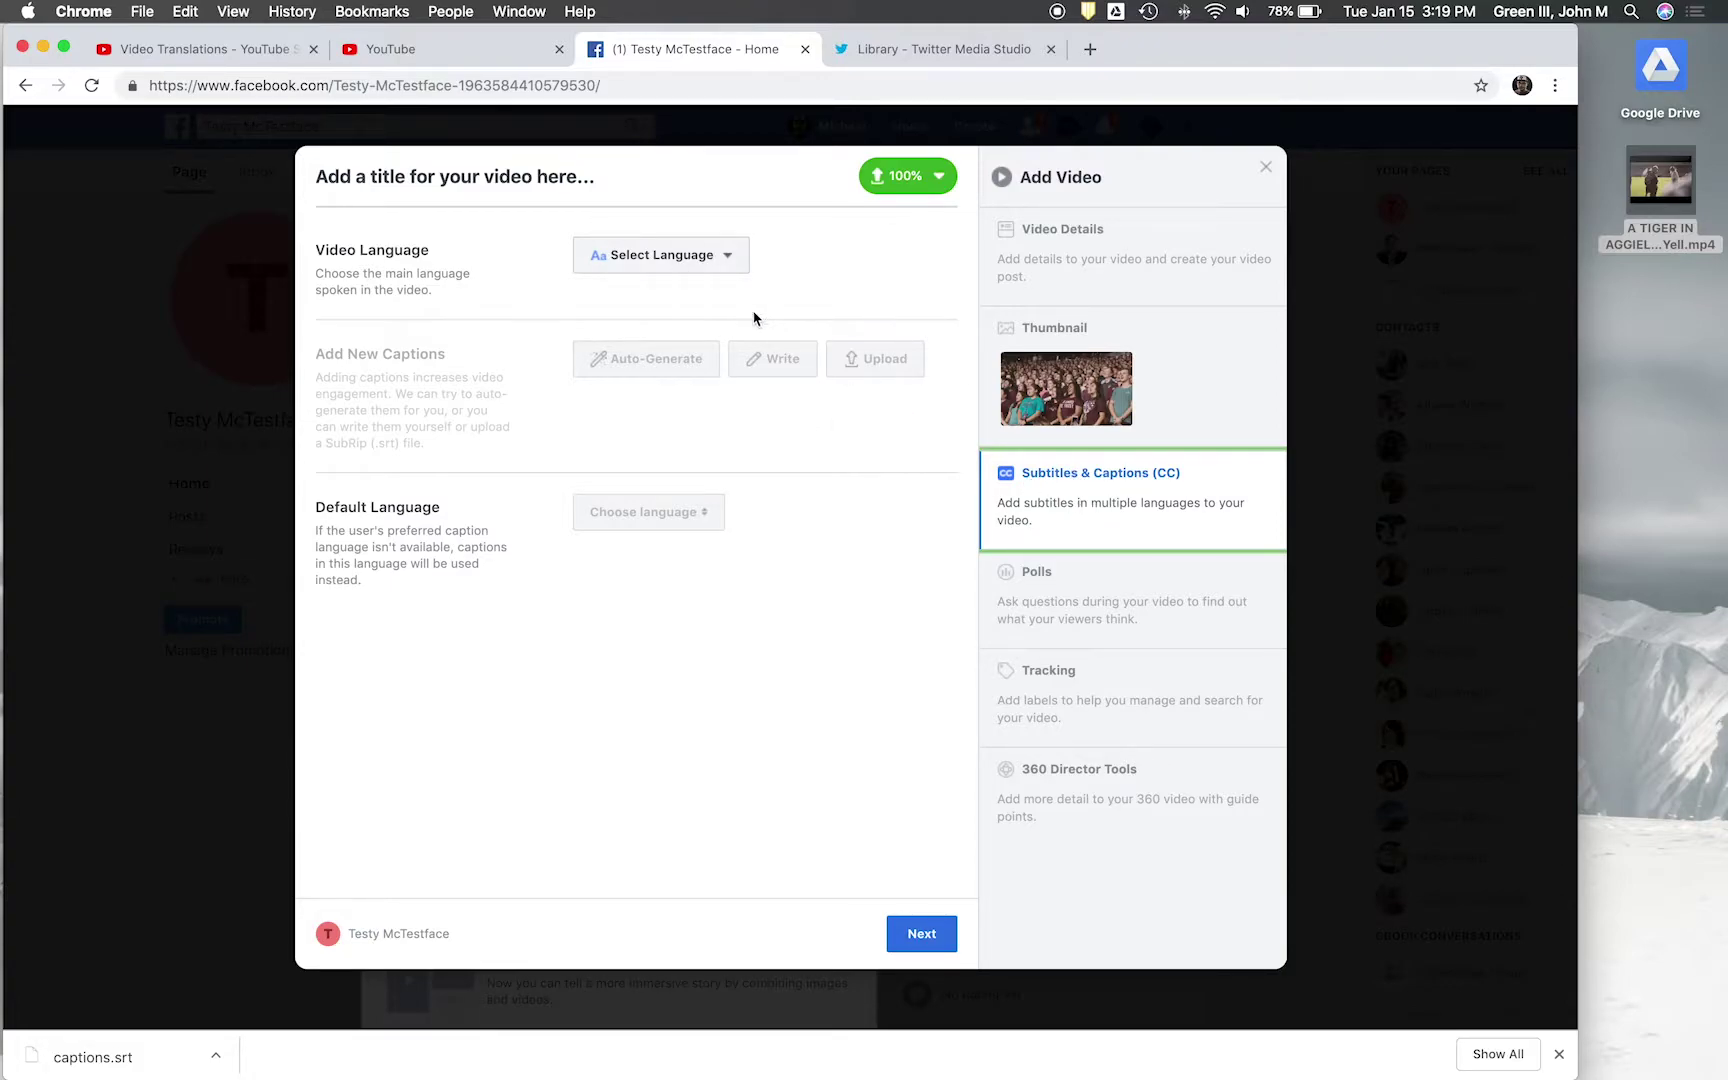
{"action": "left_click", "coordinate": [733, 262]}
{"action": "scroll", "coordinate": [699, 461], "scroll_direction": "down", "scroll_amount": 10}
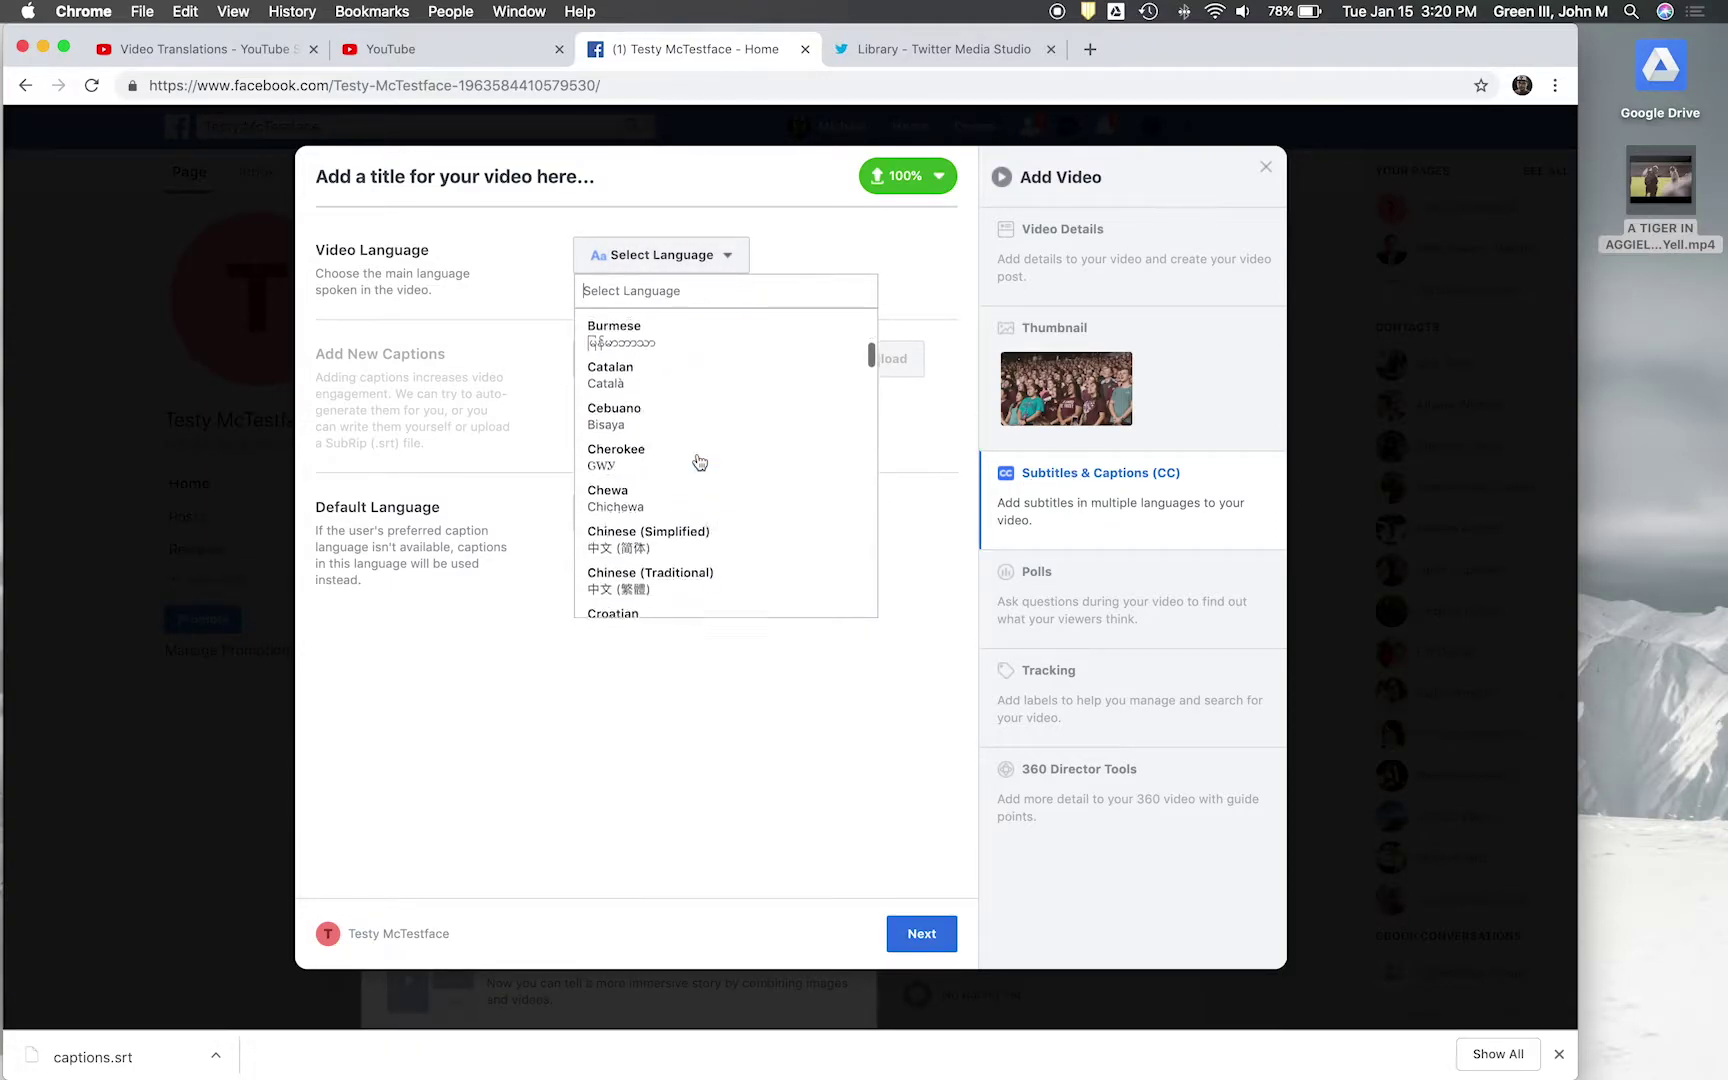
{"action": "scroll", "coordinate": [699, 461], "scroll_direction": "down", "scroll_amount": 3}
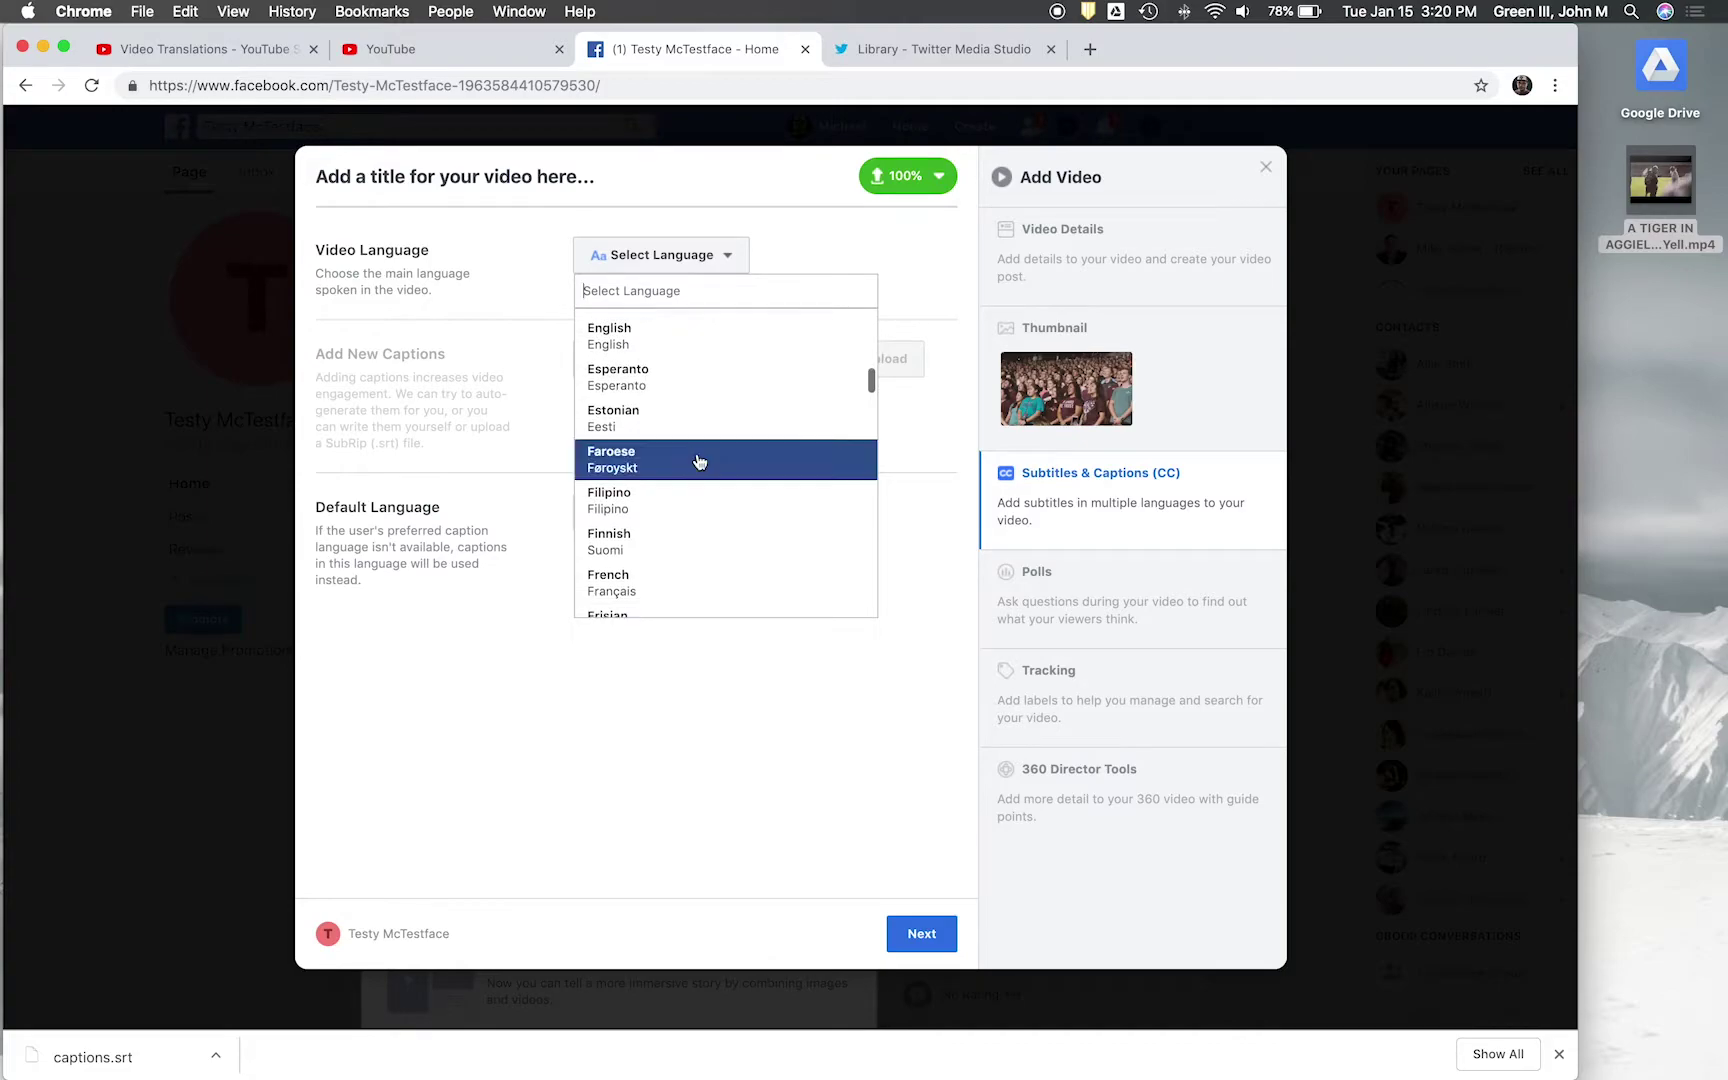
{"action": "left_click", "coordinate": [703, 337]}
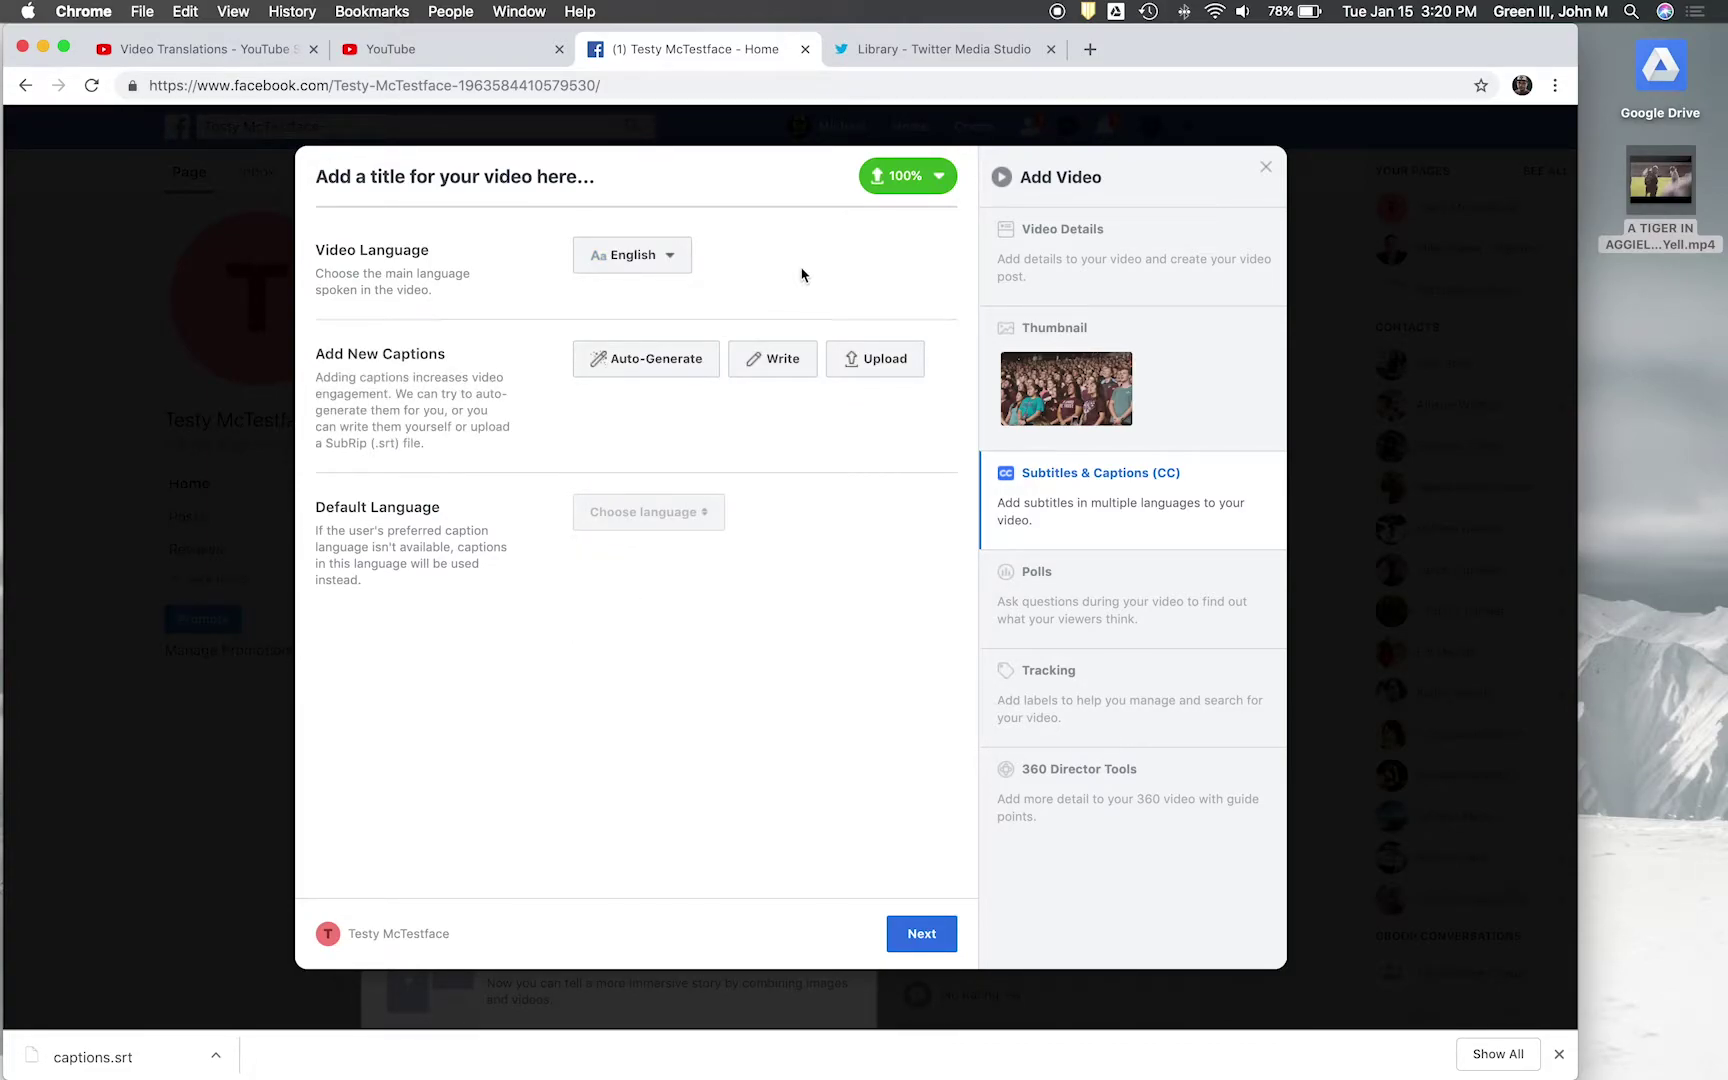
- Try to upload captions.srt from the Downloads folder as the video's captions
{"action": "left_click", "coordinate": [878, 374]}
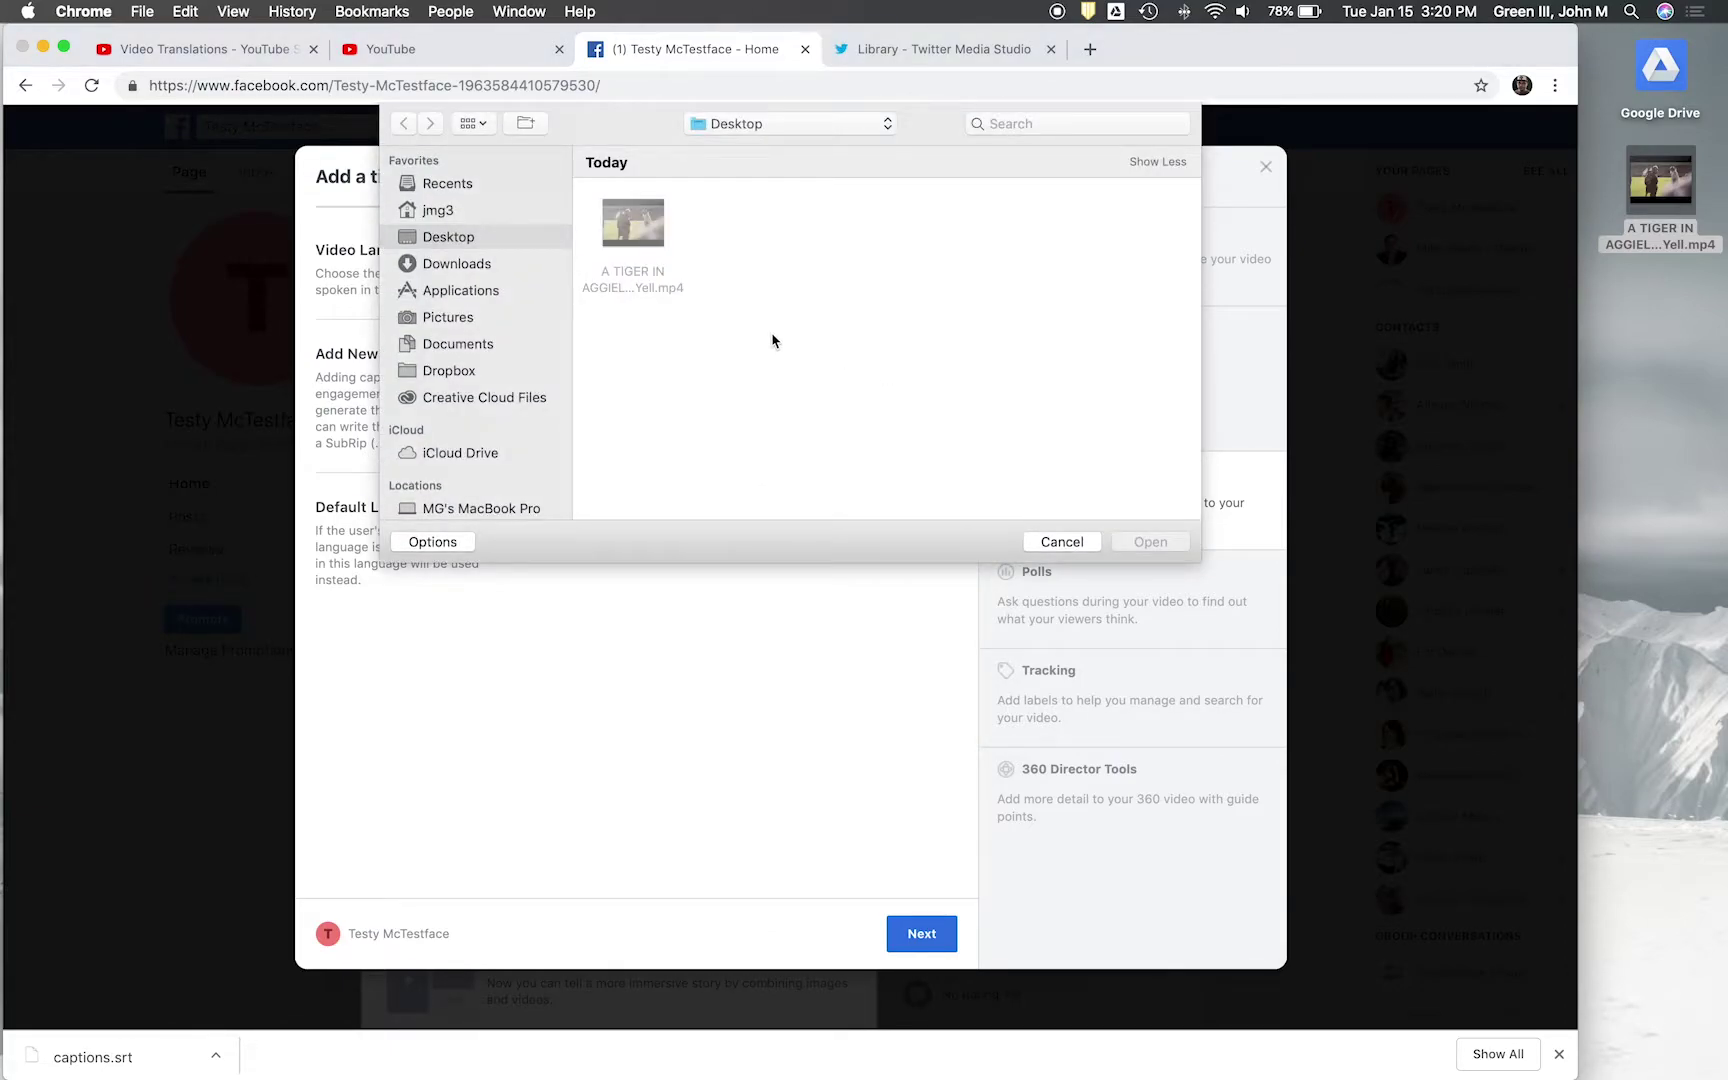
{"action": "left_click", "coordinate": [480, 263]}
{"action": "left_click", "coordinate": [749, 238]}
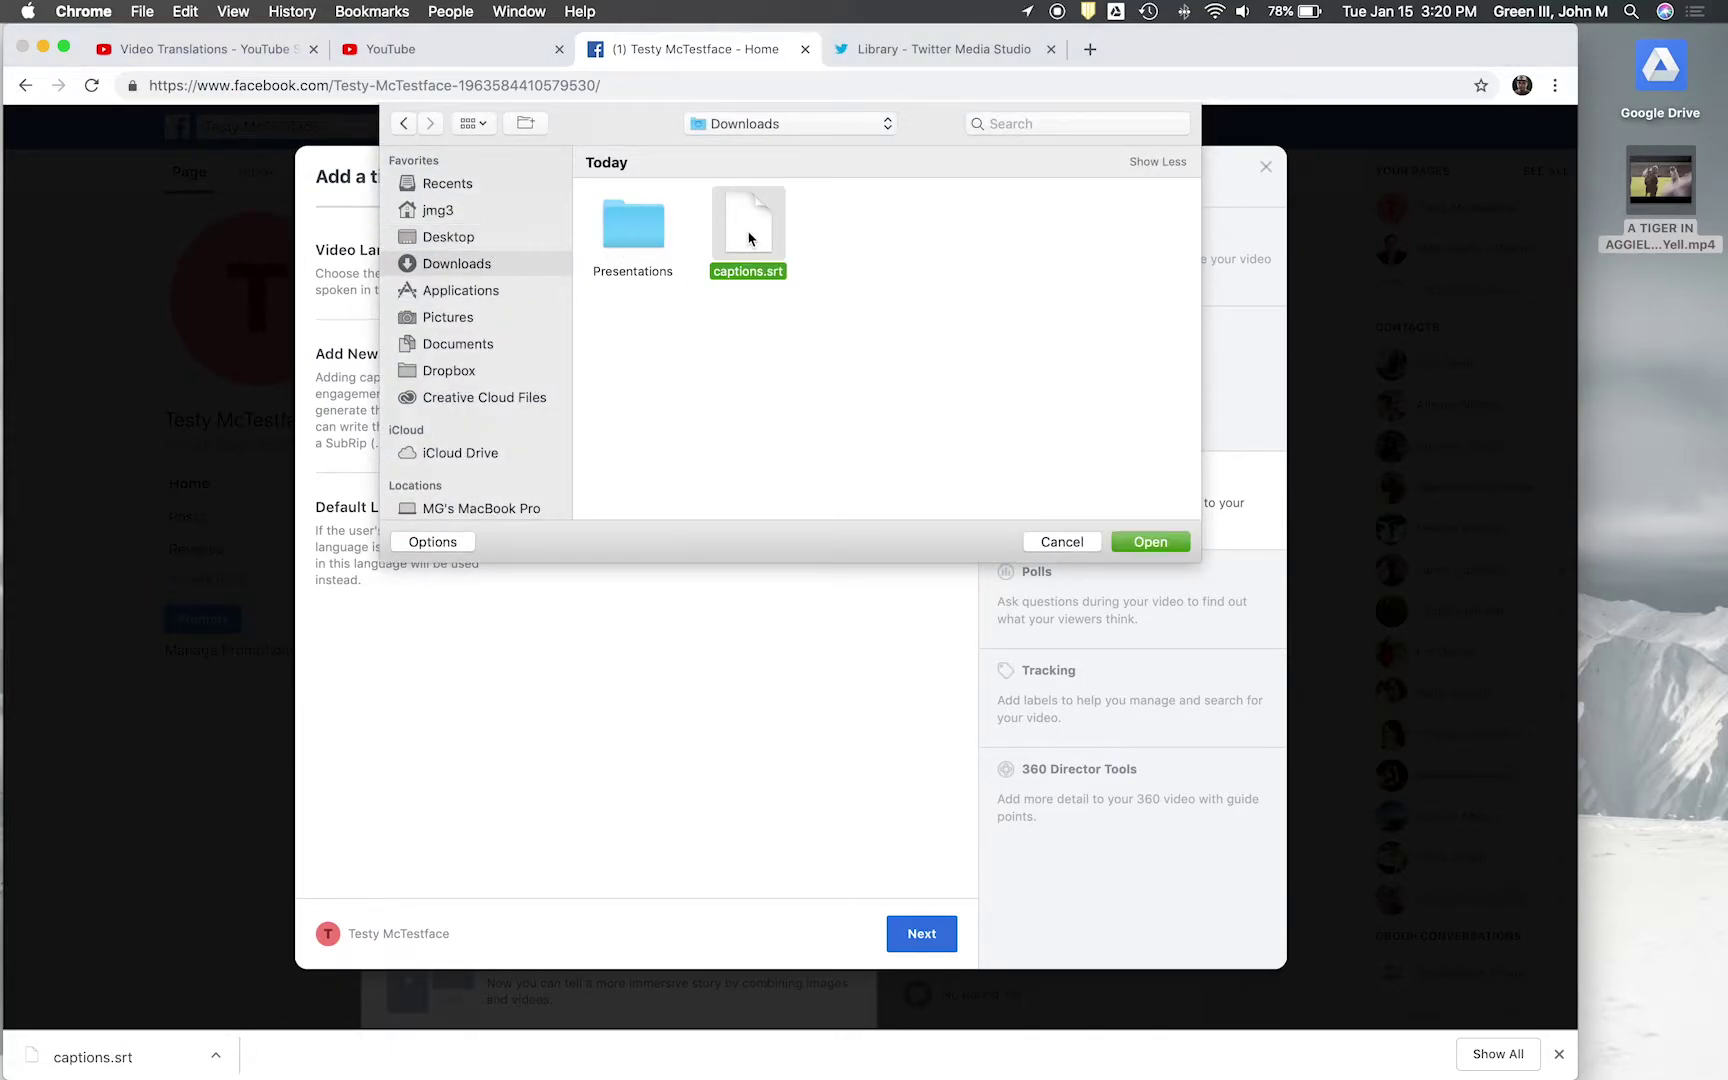
{"action": "left_click", "coordinate": [1176, 542]}
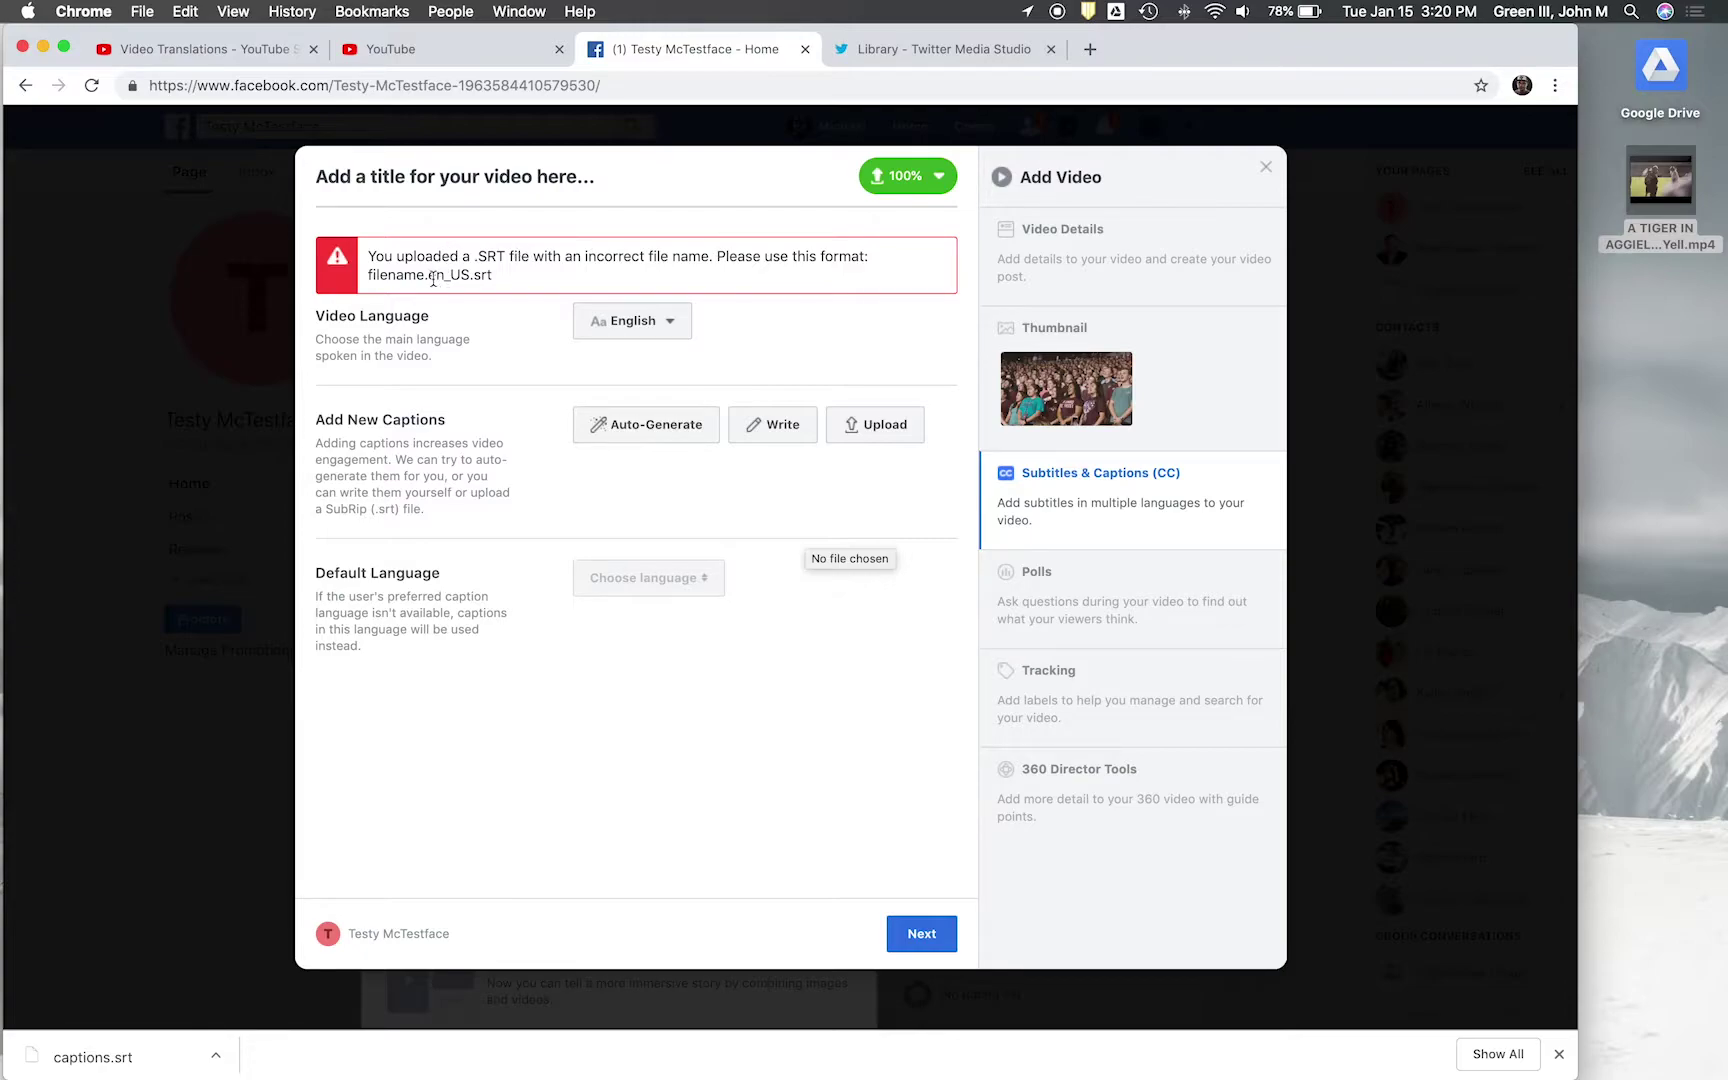
- Select the en_US part of the required file name format and place the Finder Downloads window beside it
{"action": "left_click_drag", "start_coordinate": [429, 279], "coordinate": [457, 281]}
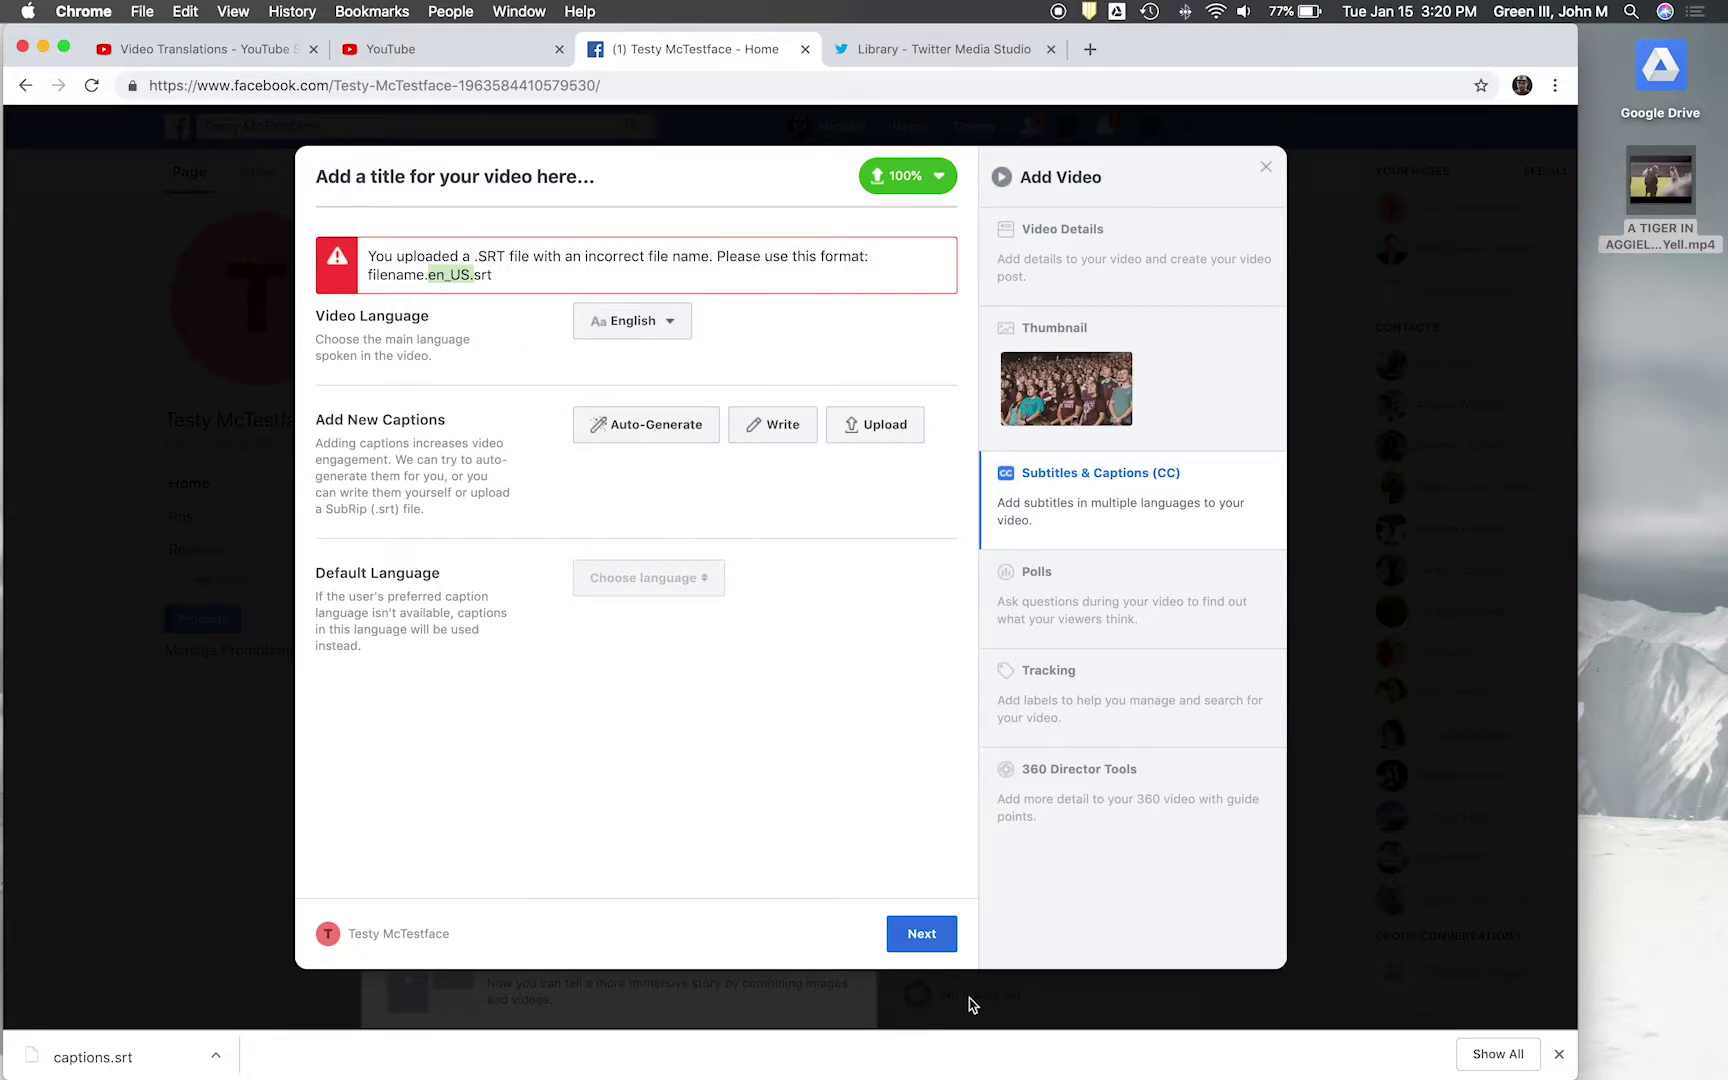
{"action": "mouse_move", "coordinate": [1140, 1045]}
{"action": "left_click", "coordinate": [262, 1035]}
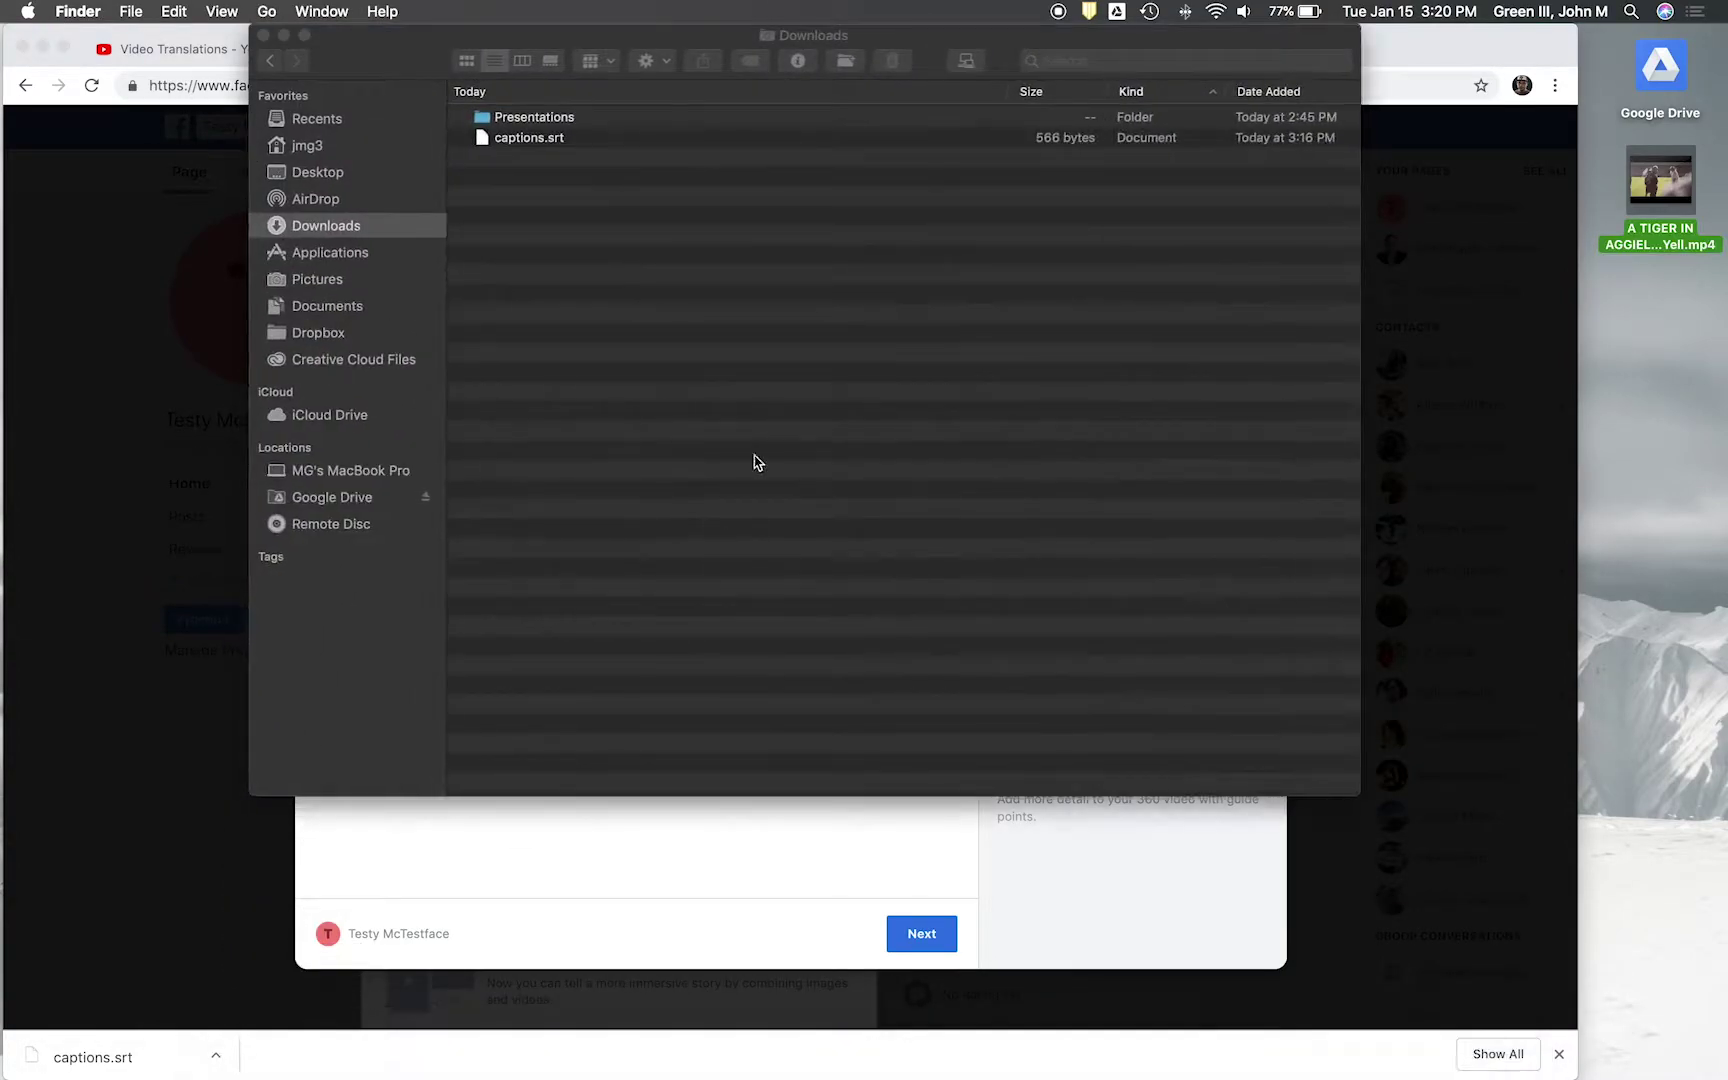
{"action": "left_click", "coordinate": [528, 140]}
{"action": "left_click", "coordinate": [550, 140]}
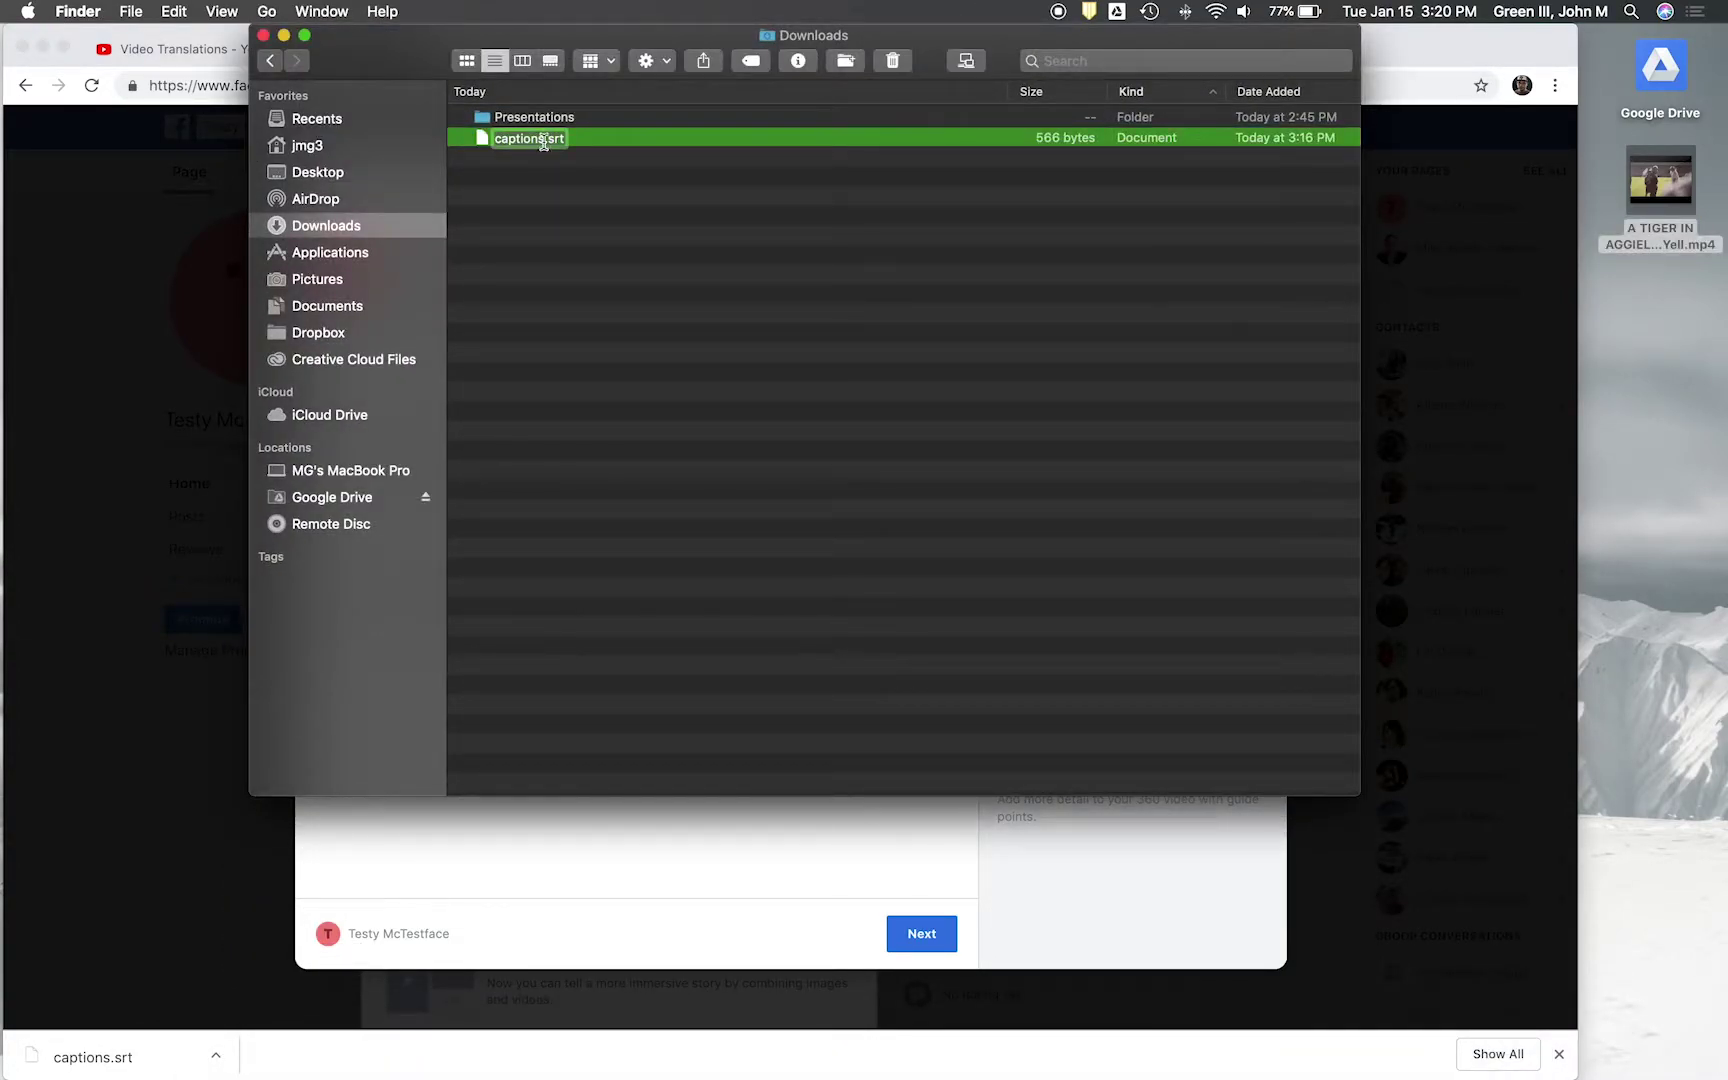
{"action": "left_click_drag", "start_coordinate": [412, 62], "coordinate": [833, 150]}
{"action": "double_click", "coordinate": [450, 274]}
{"action": "key", "text": "super+c"}
{"action": "left_click", "coordinate": [1694, 436]}
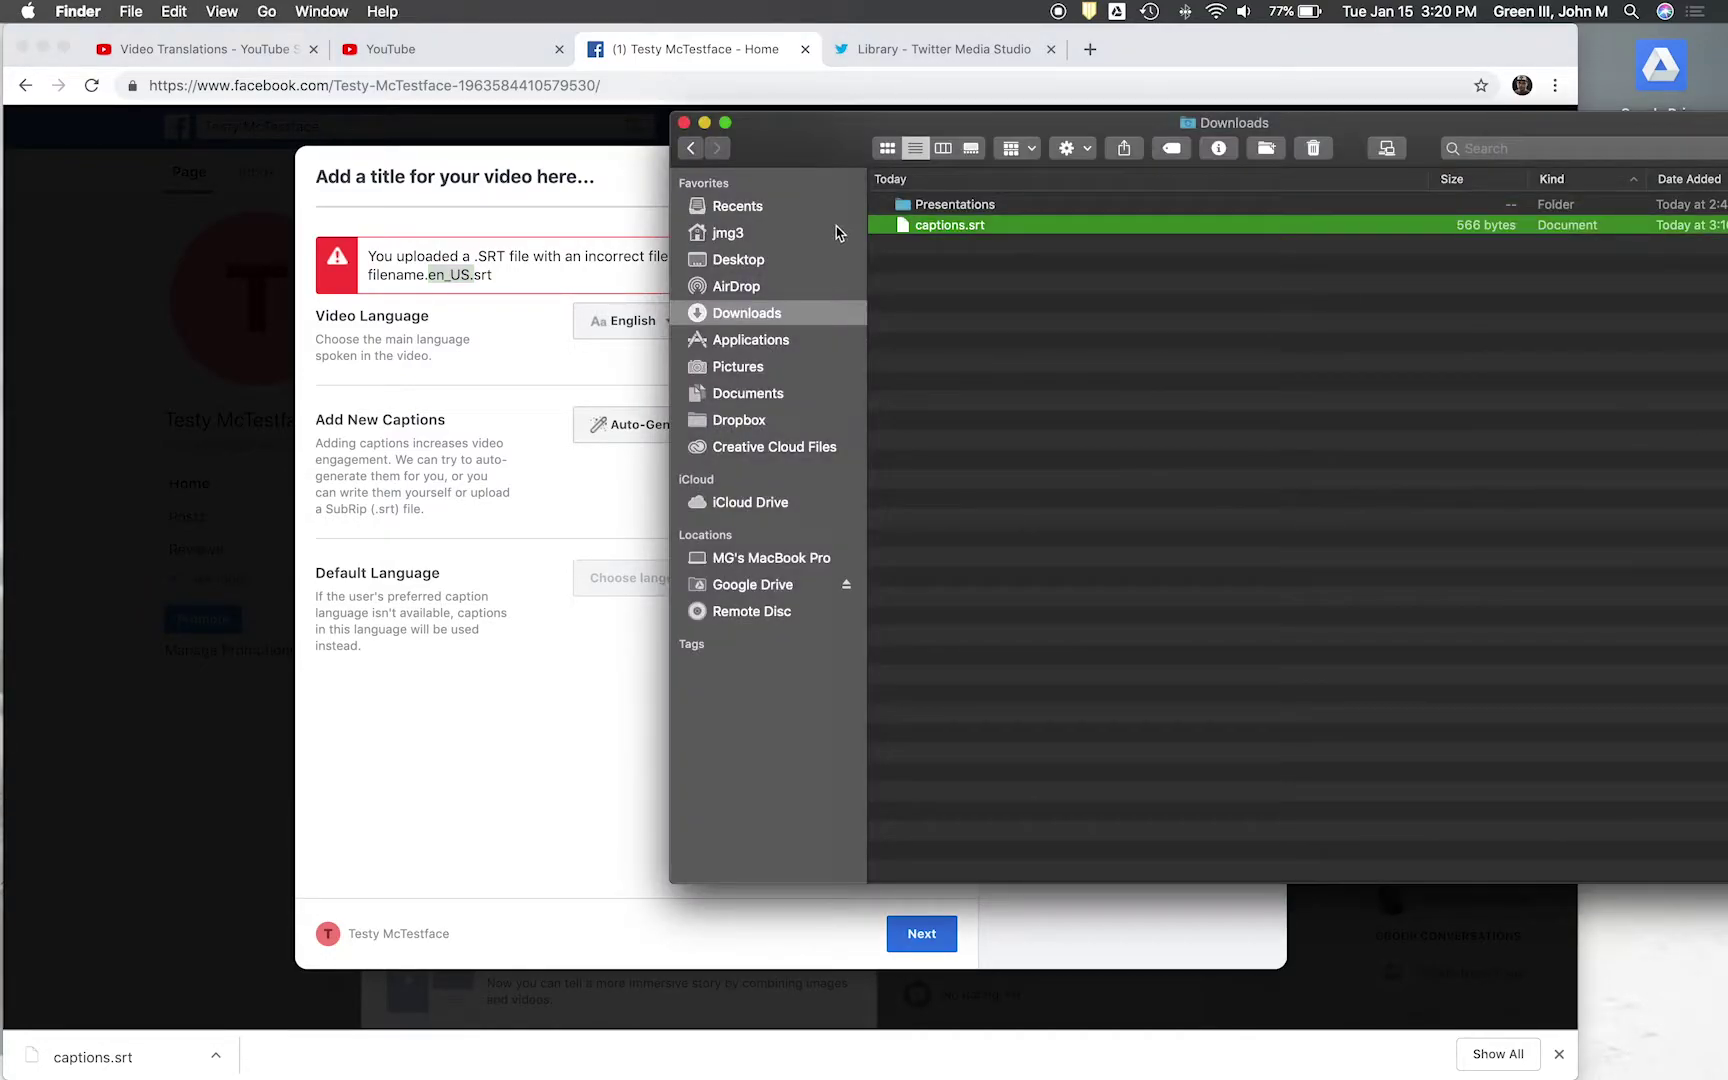
- Rename captions.srt in the Downloads folder as captions.en_US.srt
{"action": "double_click", "coordinate": [950, 227]}
{"action": "left_click", "coordinate": [933, 374]}
{"action": "key", "text": "Return"}
{"action": "type", "text": ".en_US"}
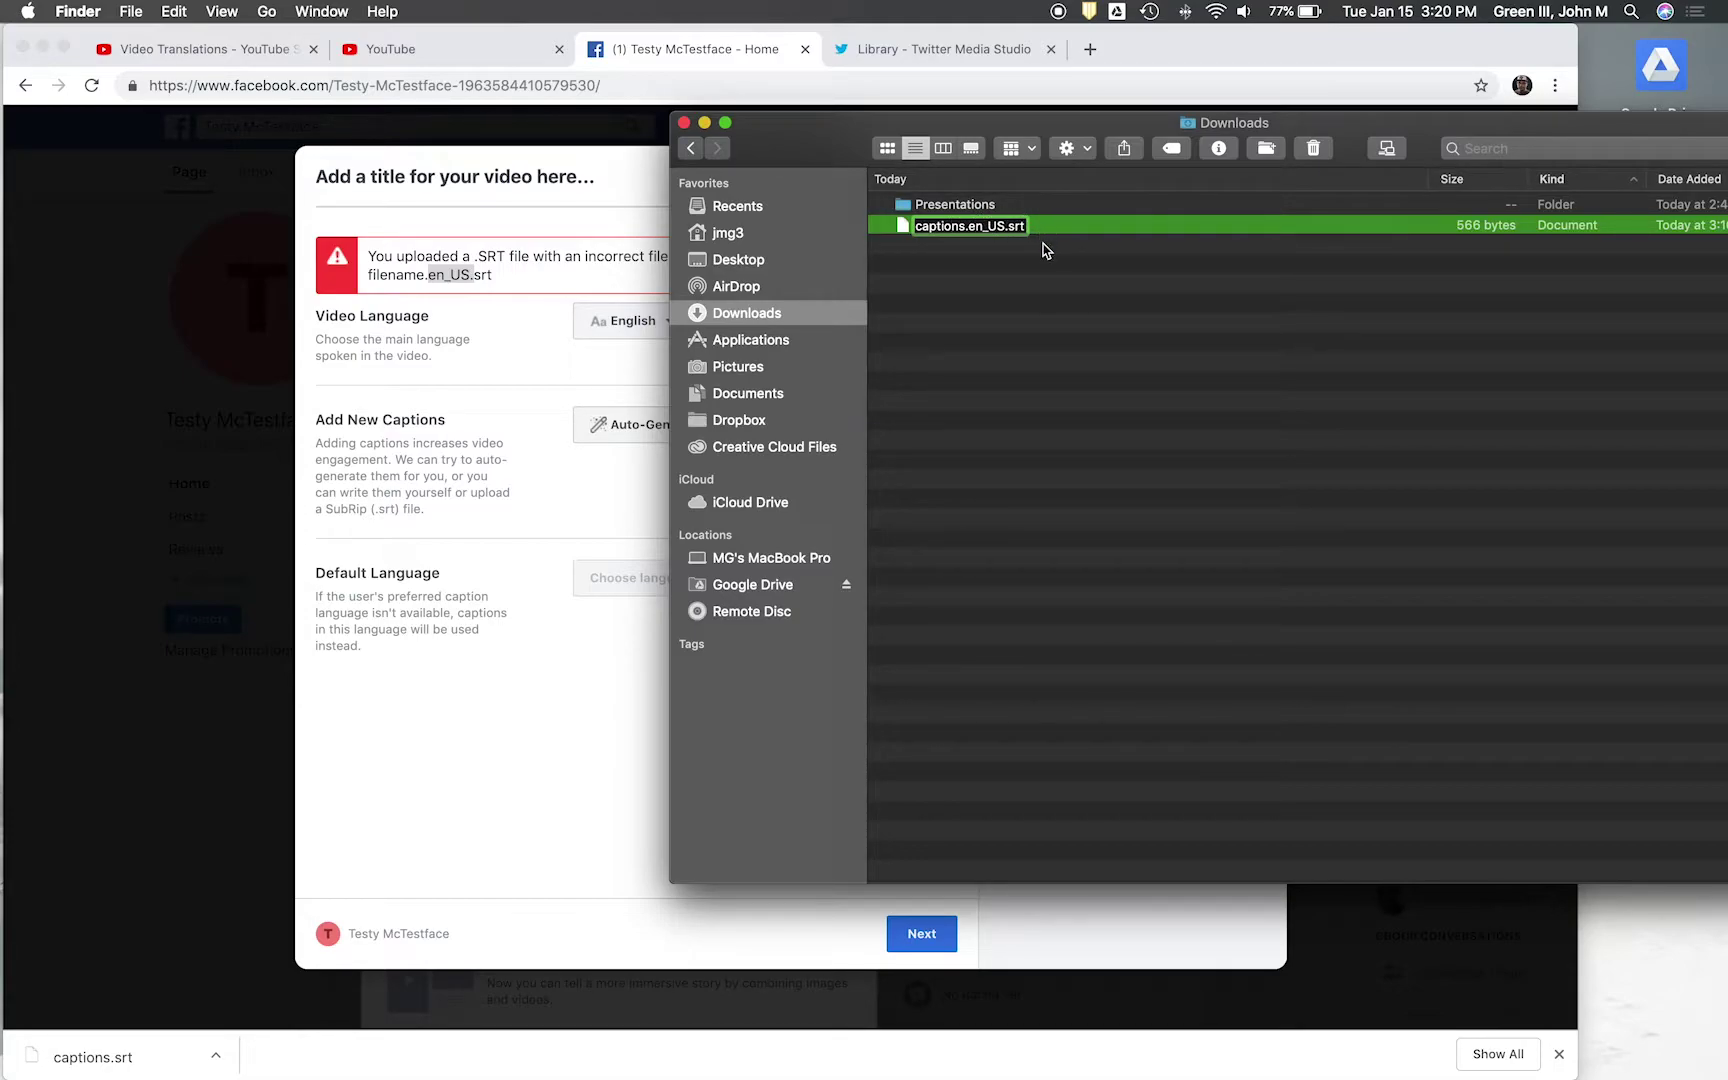
{"action": "key", "text": "Return"}
- Upload captions.en_US.srt as the Facebook video's captions and set the default language to English (US)
{"action": "left_click", "coordinate": [528, 378]}
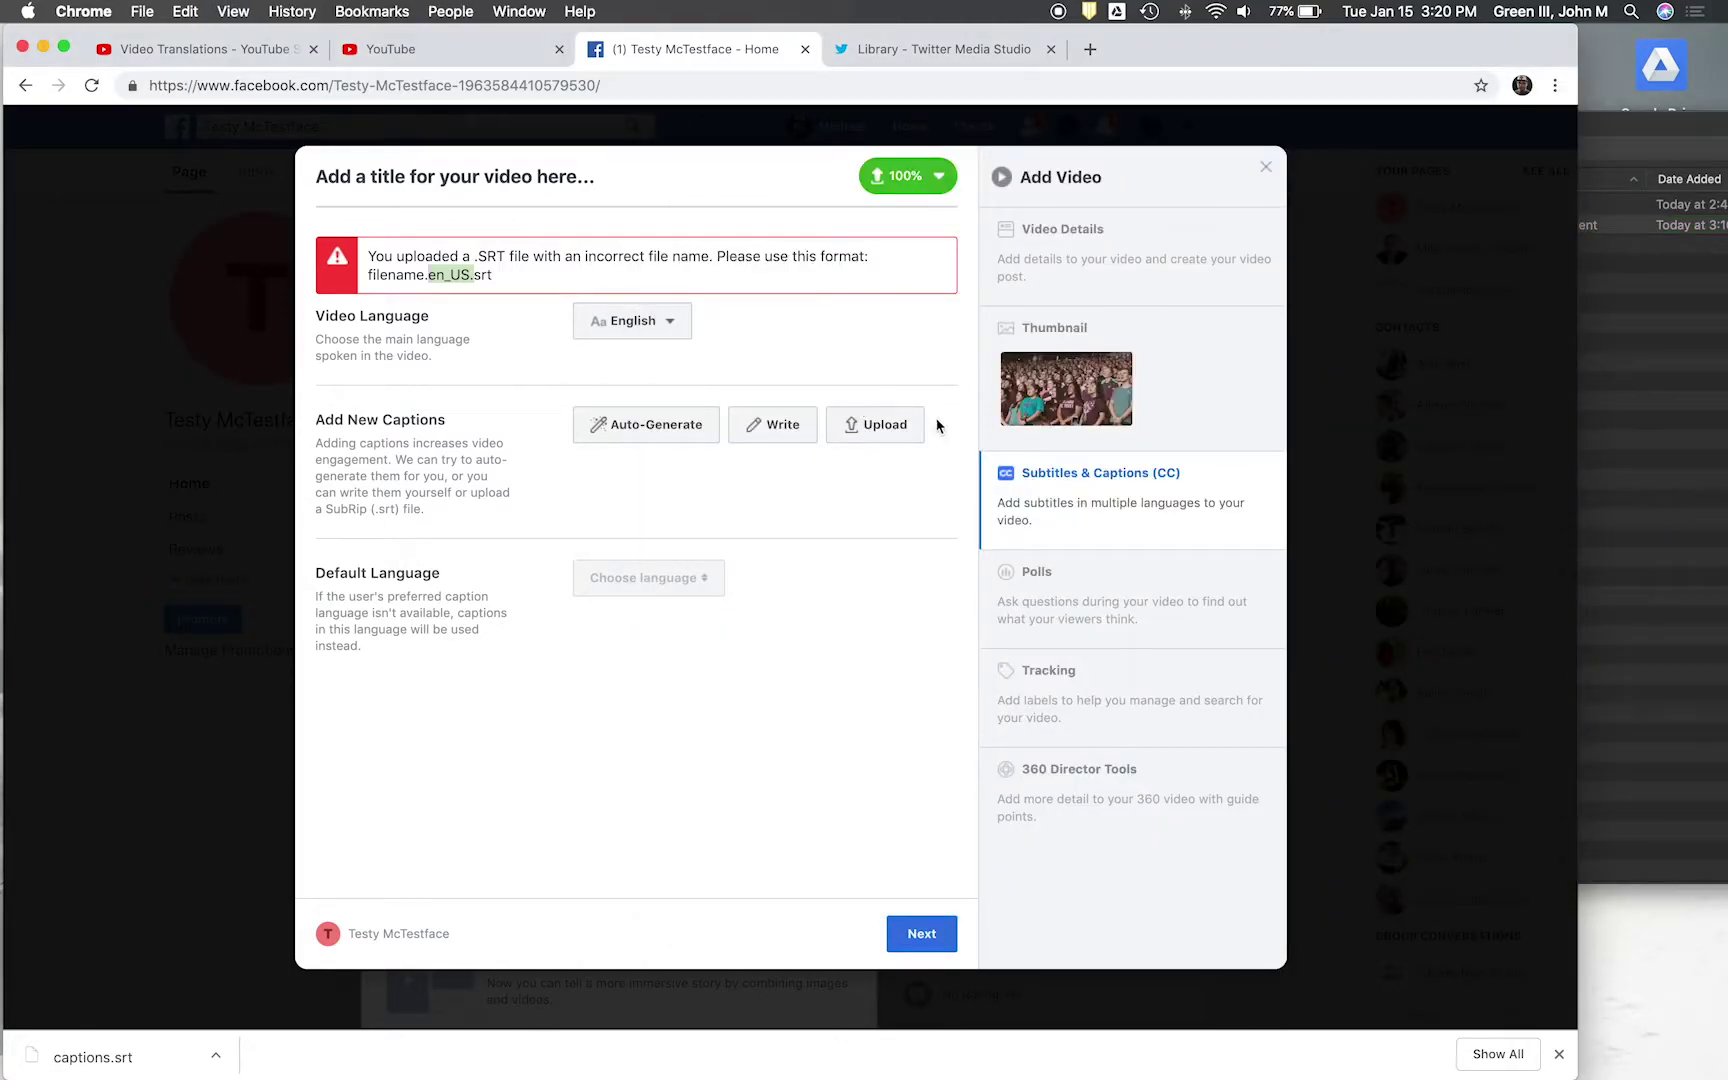
{"action": "left_click", "coordinate": [874, 426]}
{"action": "left_click", "coordinate": [751, 232]}
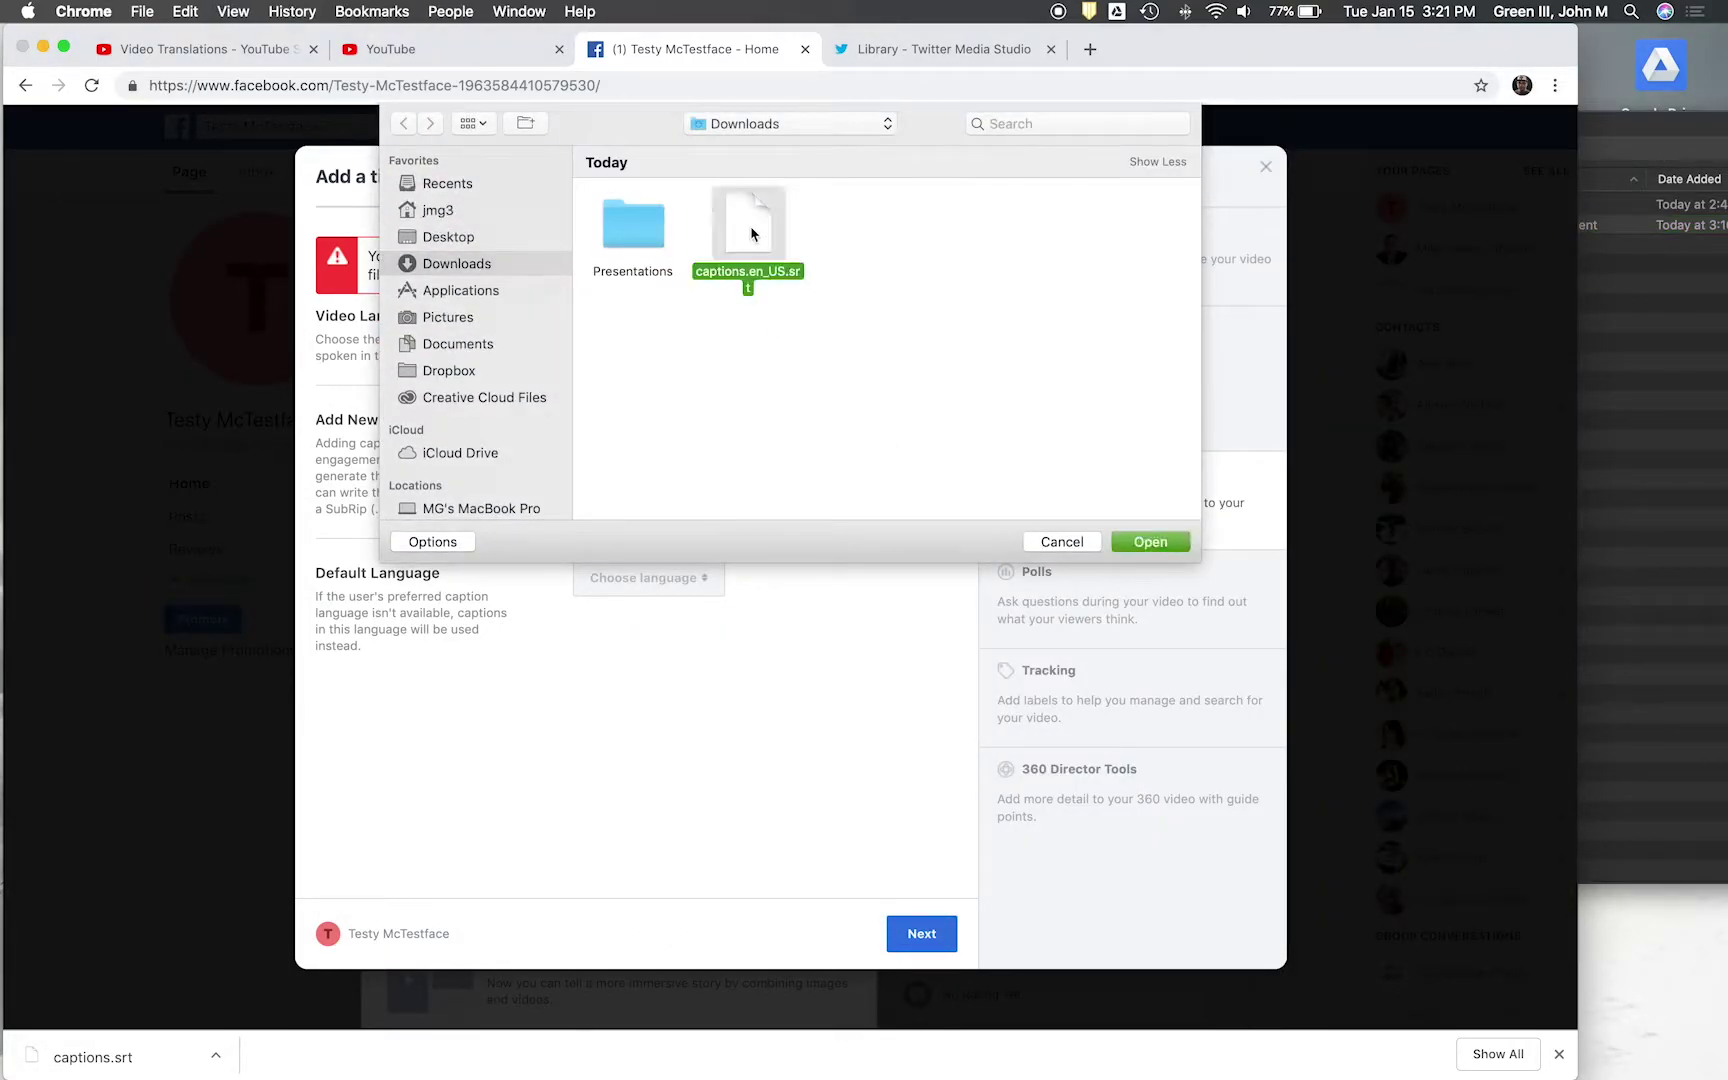
{"action": "left_click", "coordinate": [1140, 544]}
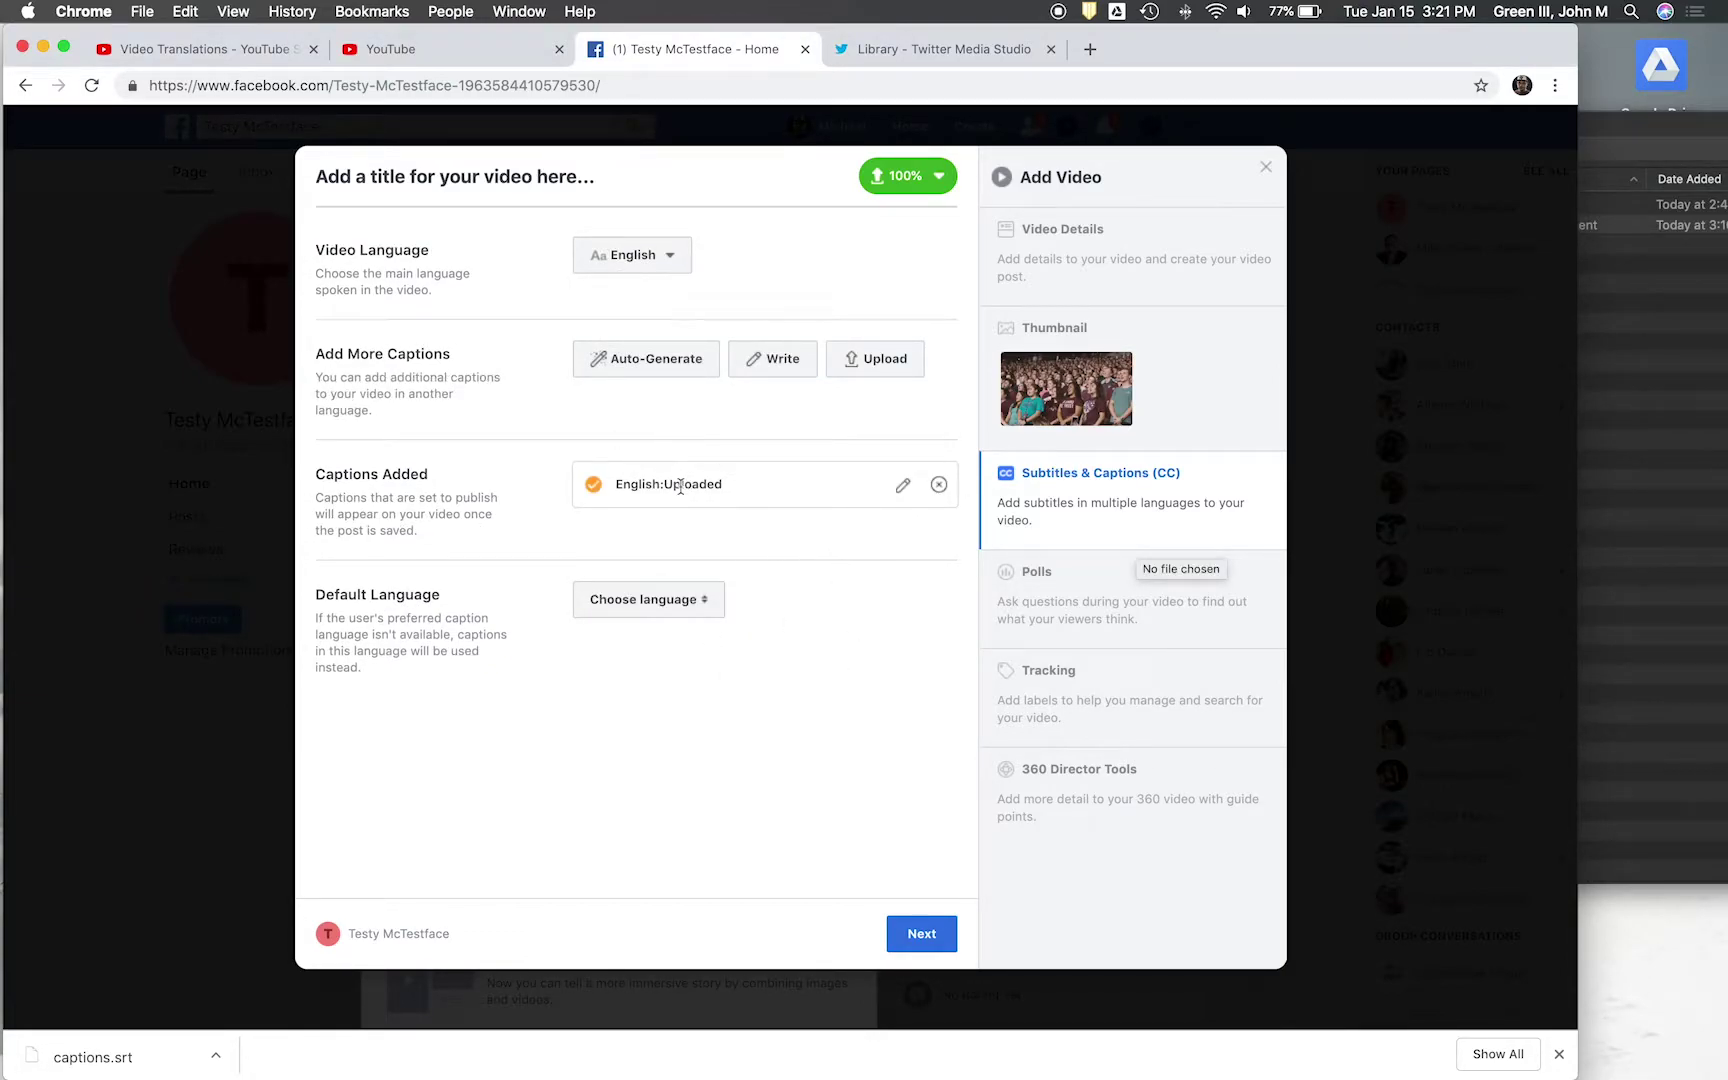
{"action": "left_click", "coordinate": [680, 600]}
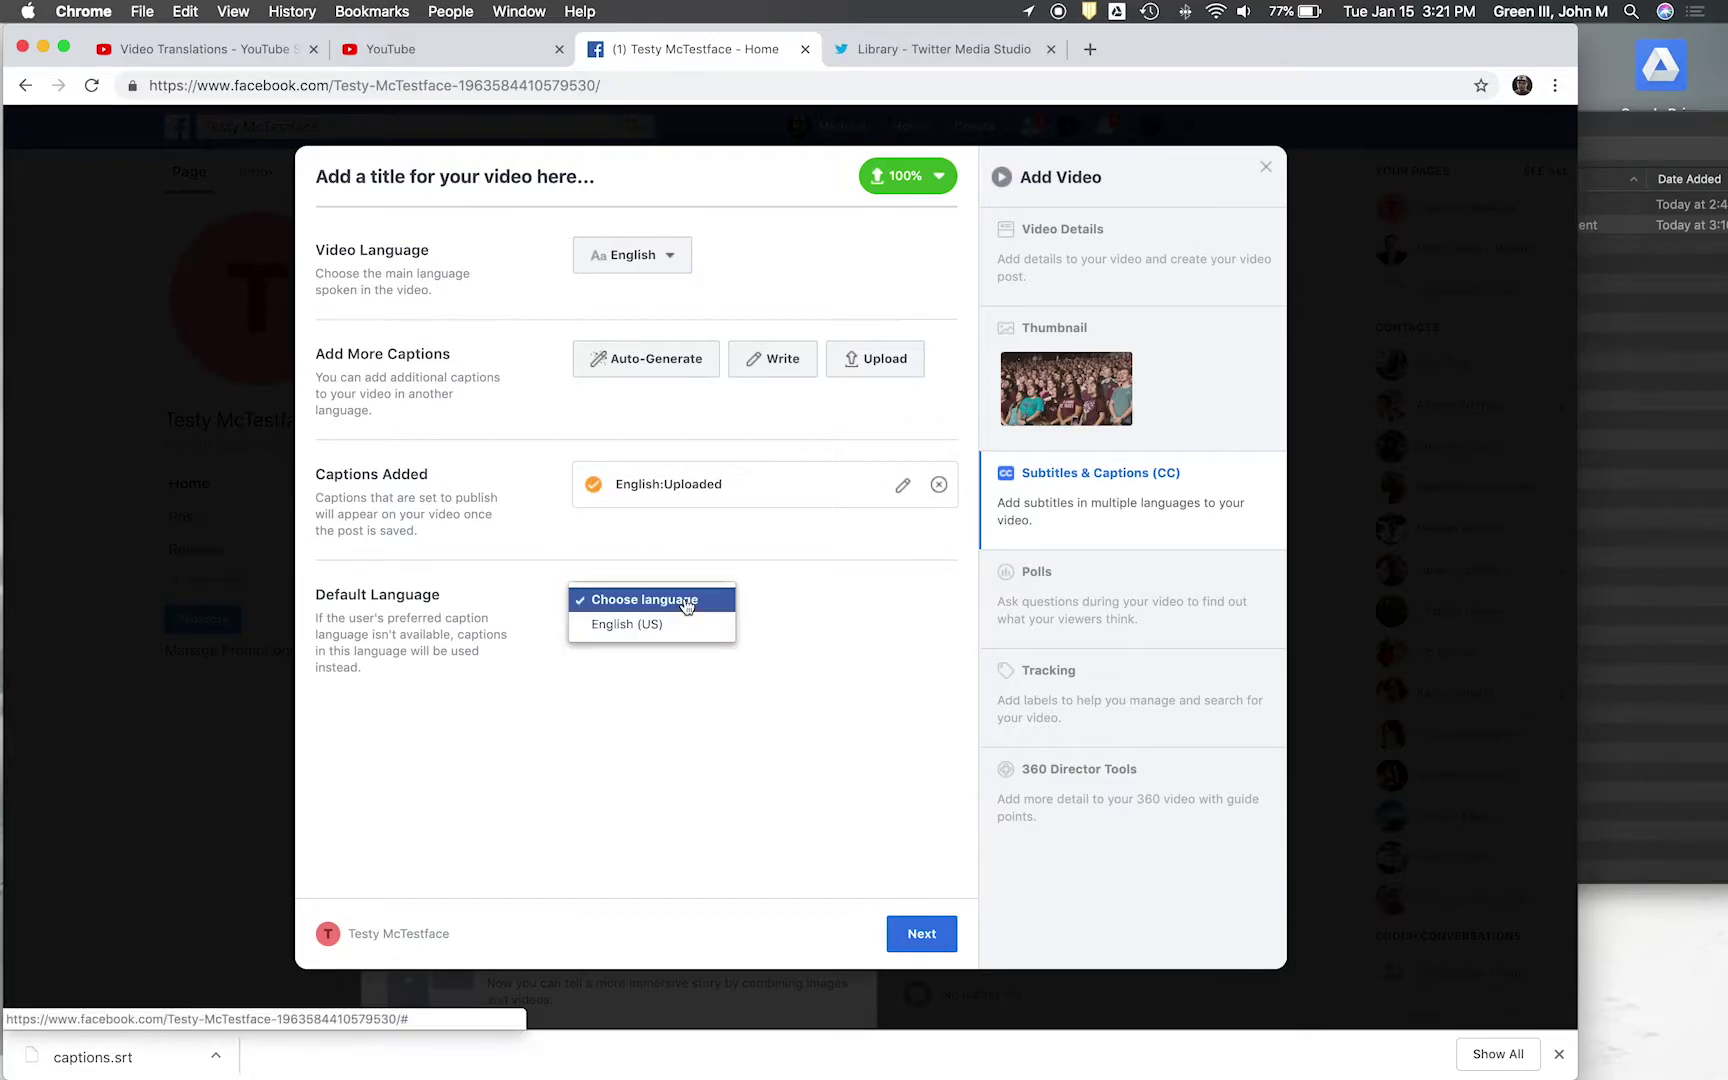
{"action": "left_click", "coordinate": [685, 625]}
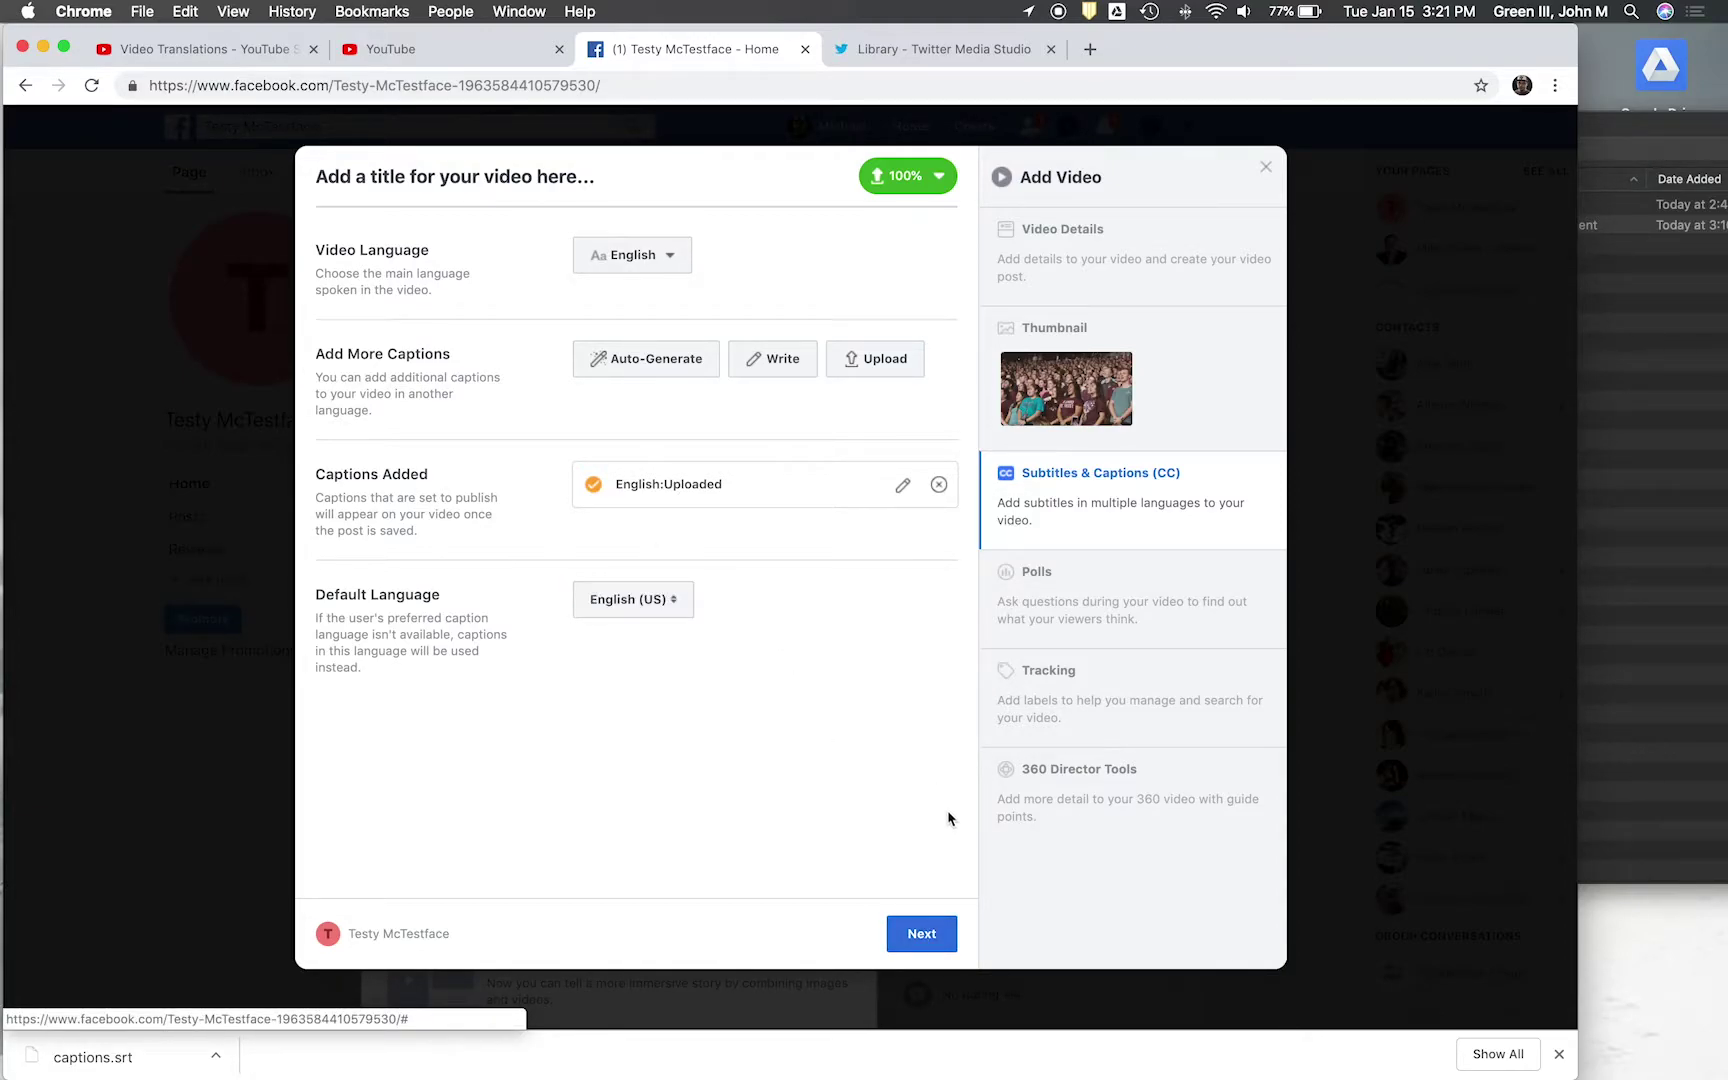
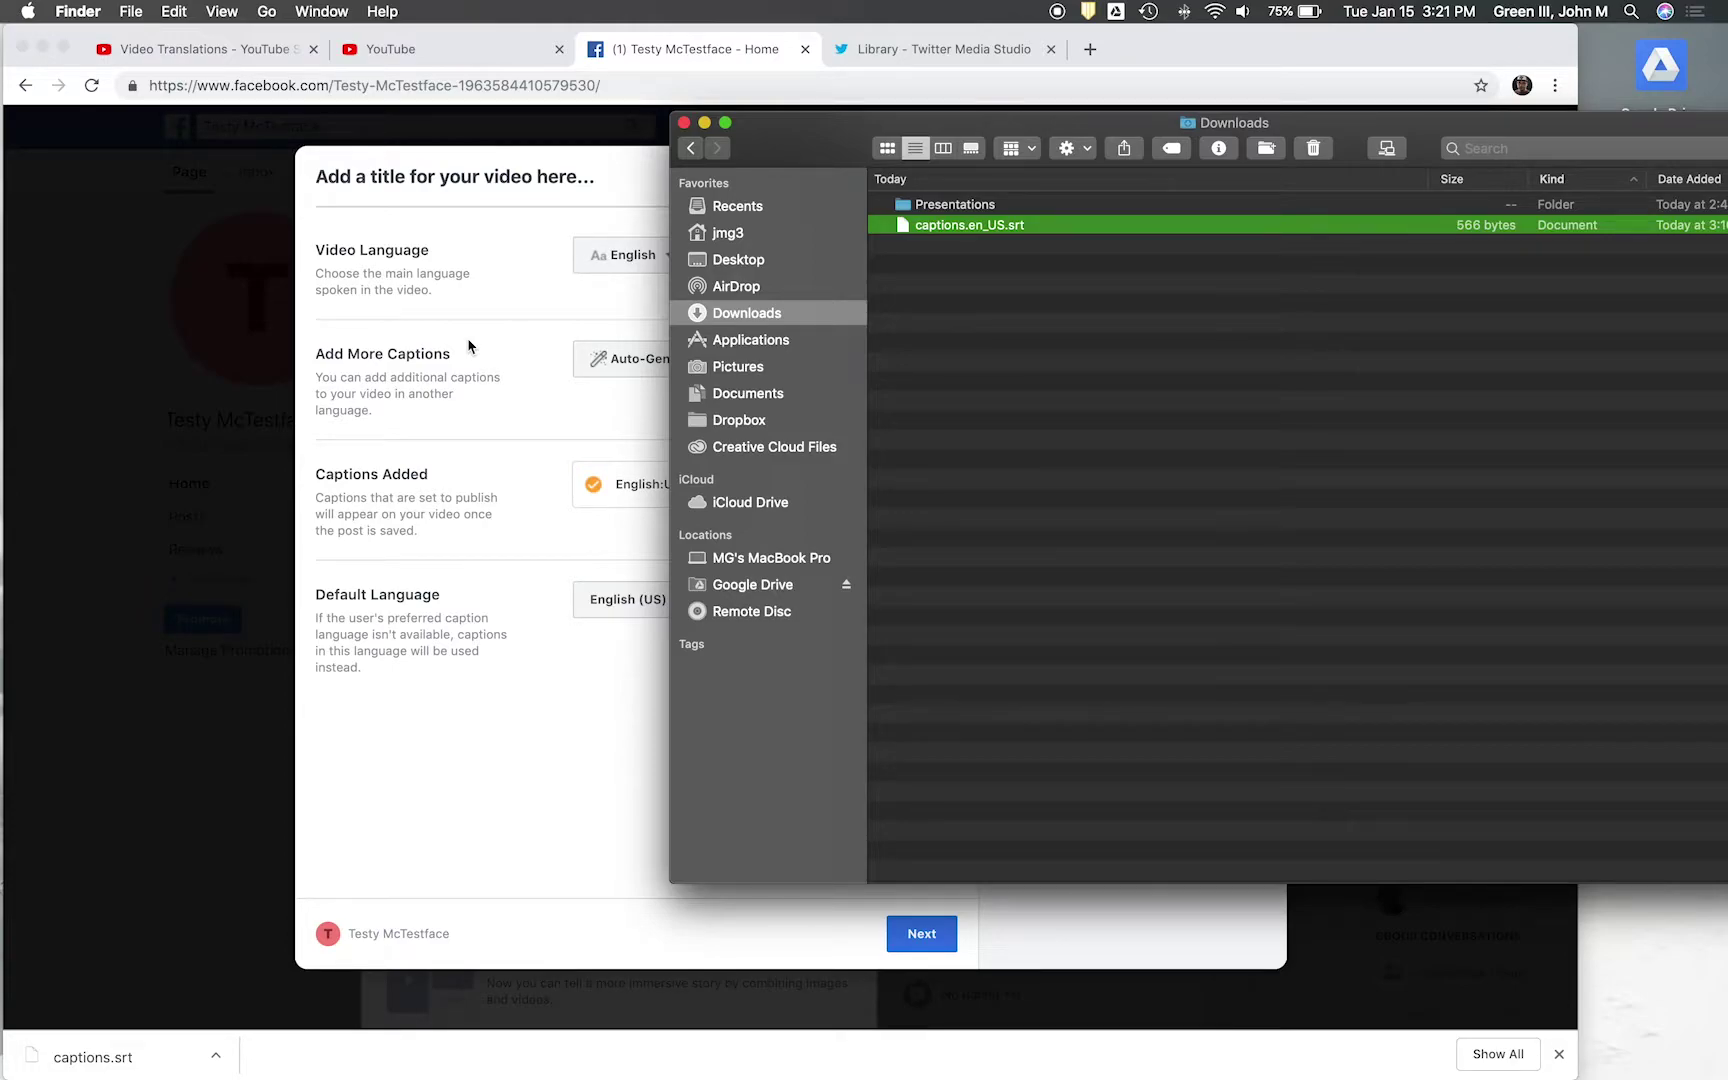
{"action": "left_click", "coordinate": [469, 346]}
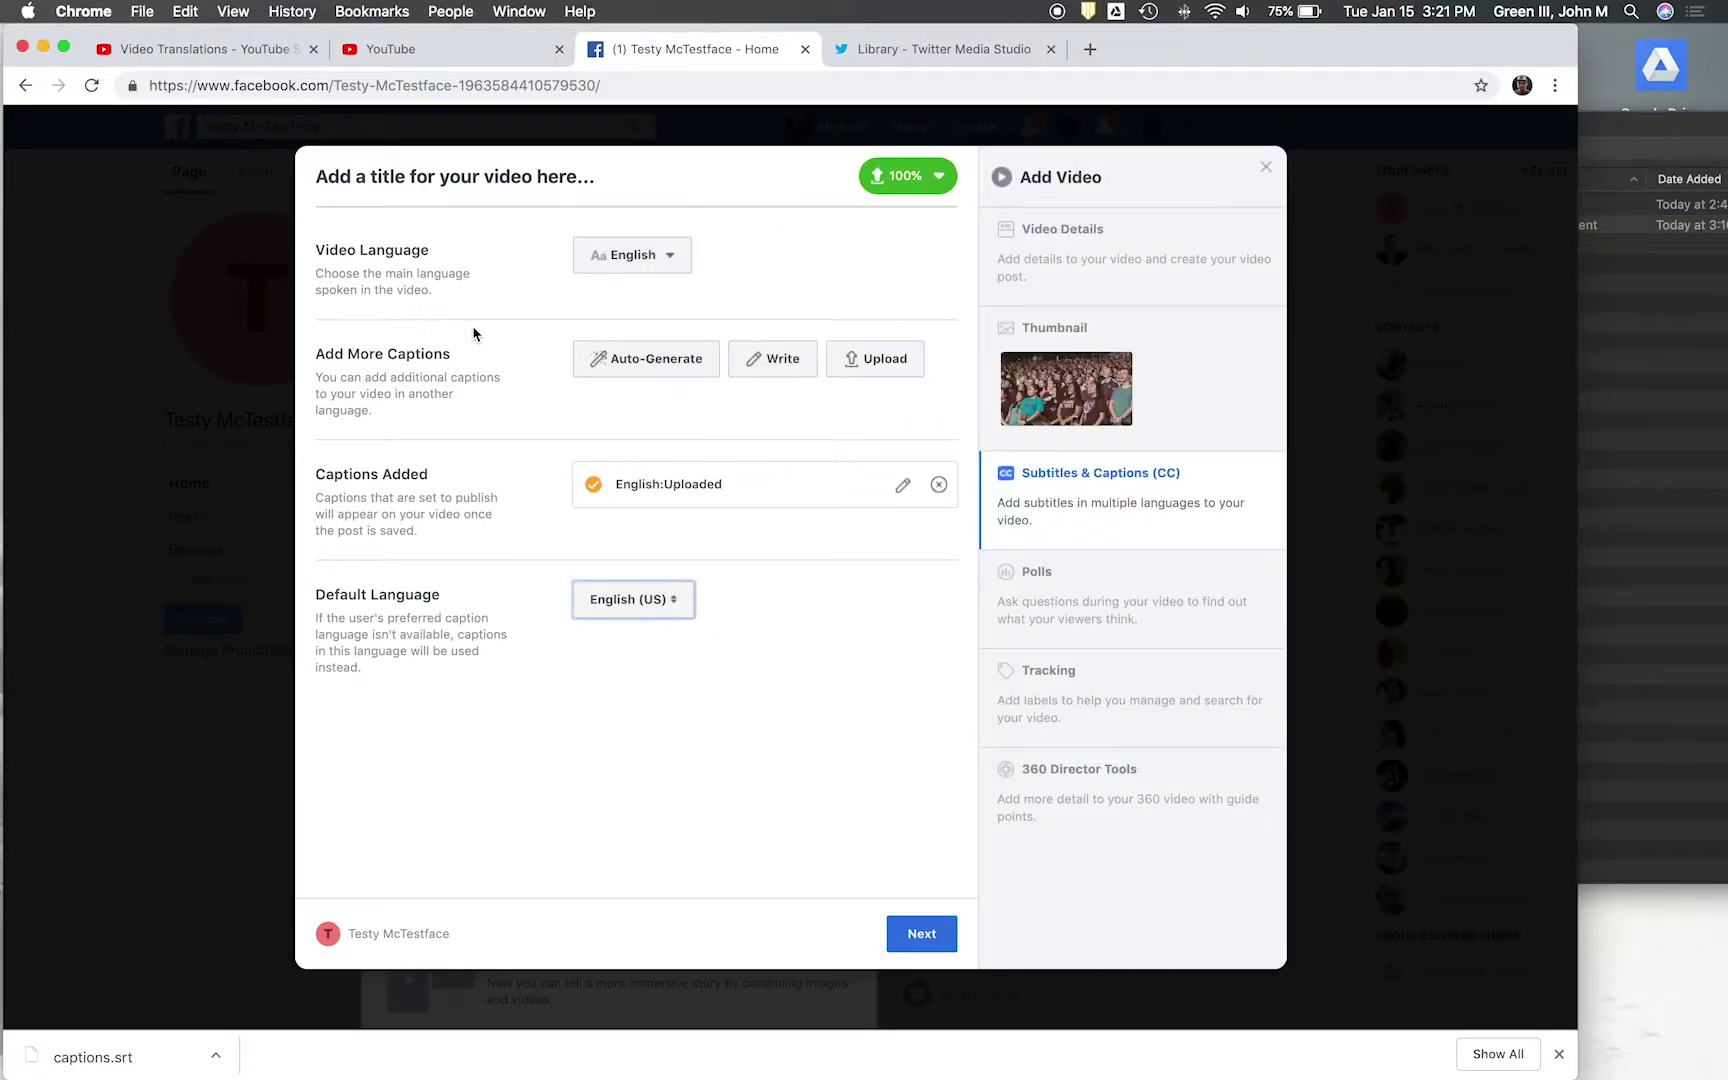
- Switch to Twitter Media Studio and upload the A TIGER IN AGGIELAND Midnight Yell.mp4 video from the Desktop to the library
{"action": "left_click", "coordinate": [940, 50]}
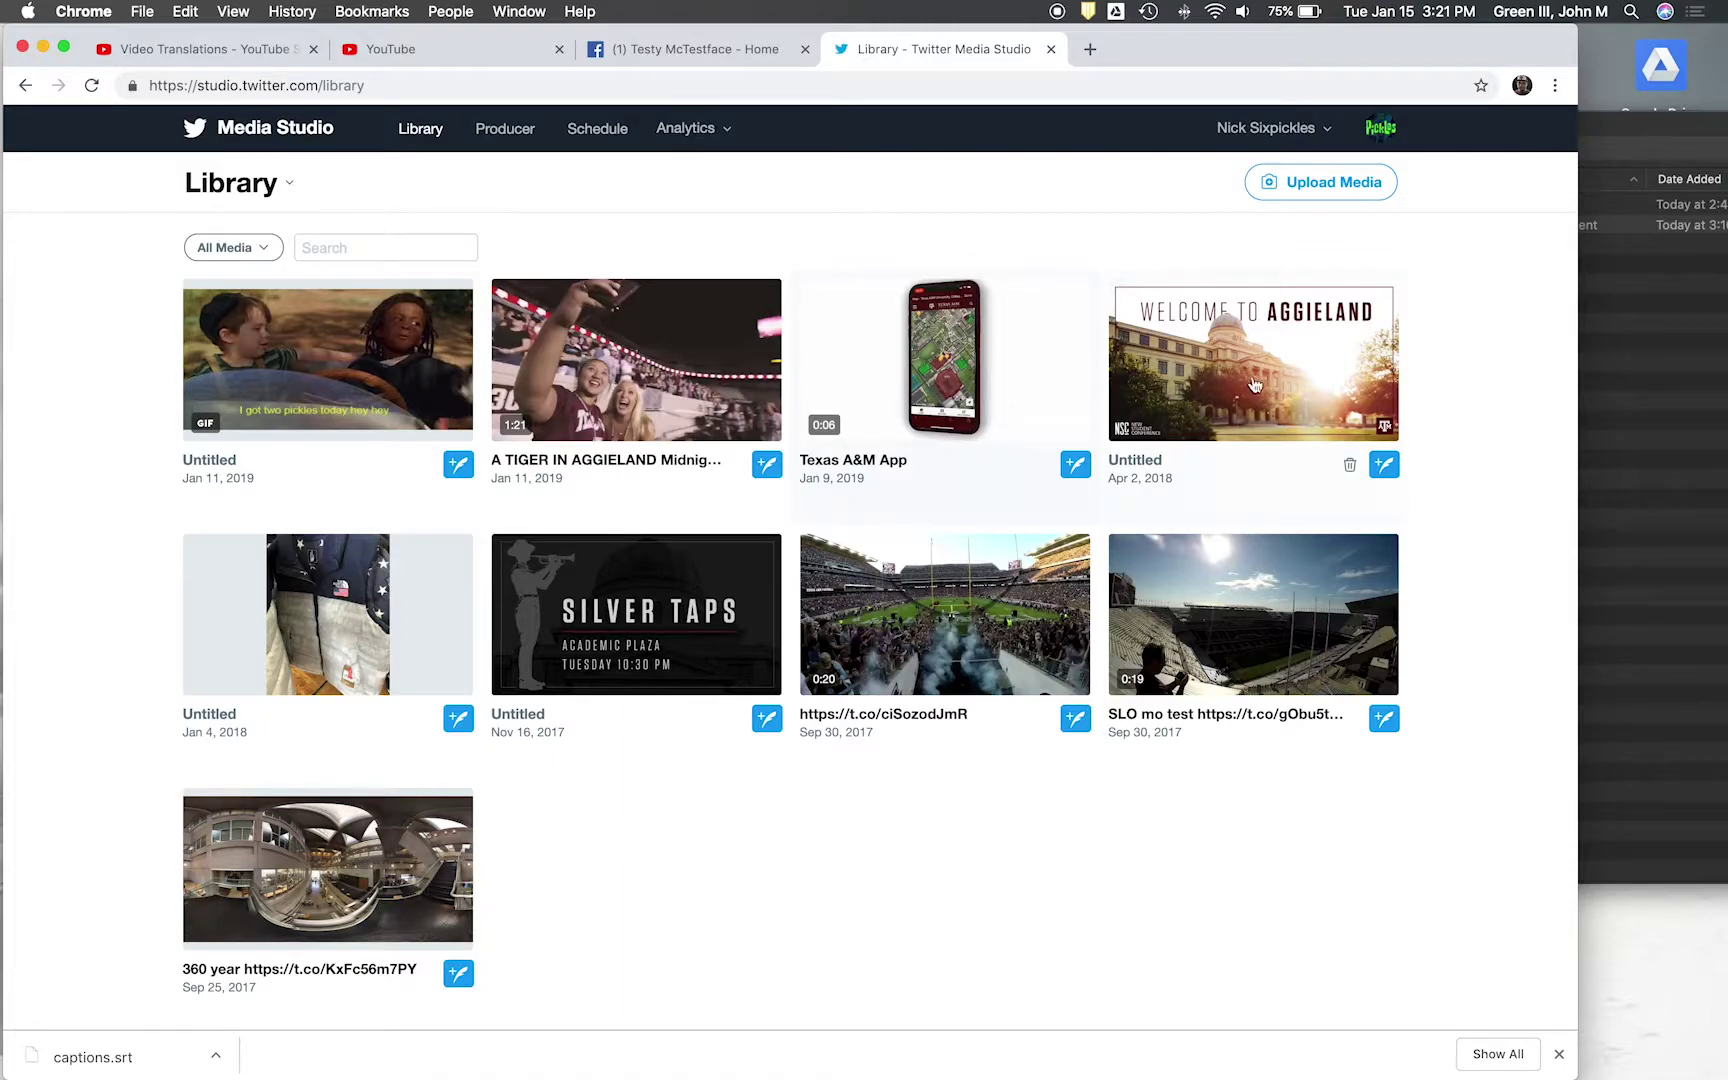
{"action": "left_click", "coordinate": [1333, 190]}
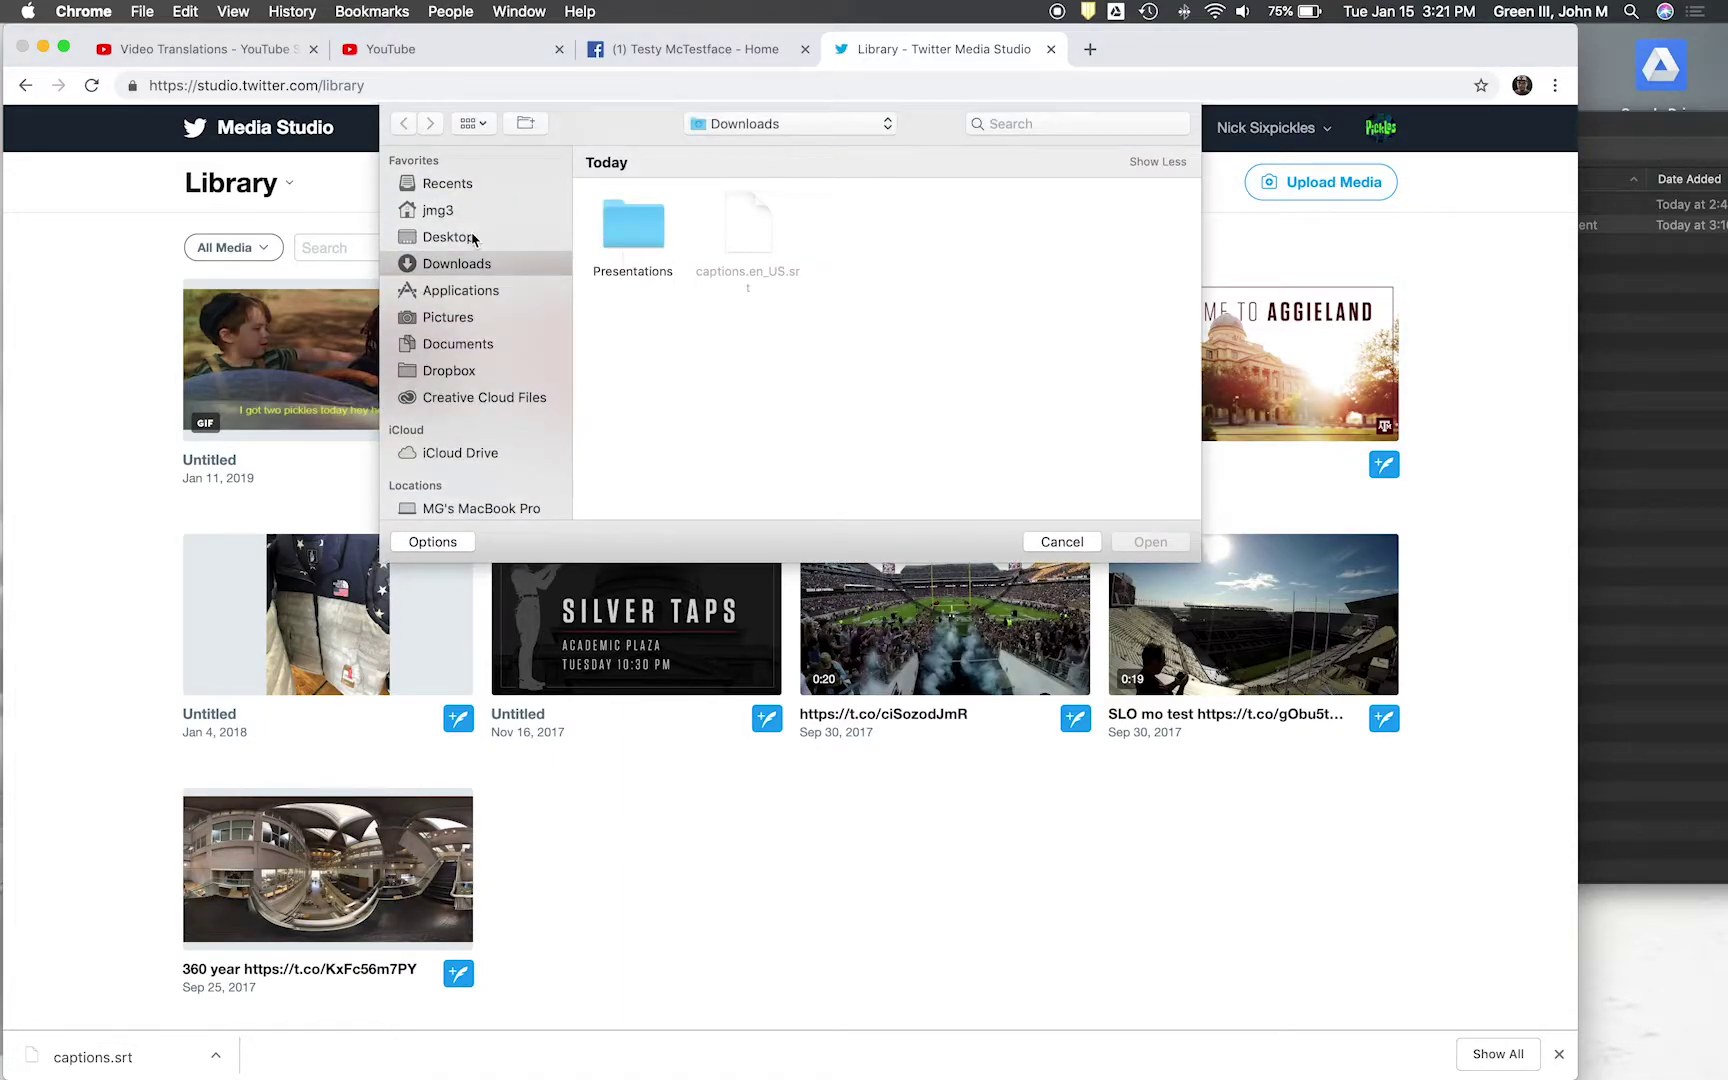
{"action": "left_click", "coordinate": [473, 238]}
{"action": "left_click", "coordinate": [655, 225]}
{"action": "left_click", "coordinate": [1165, 545]}
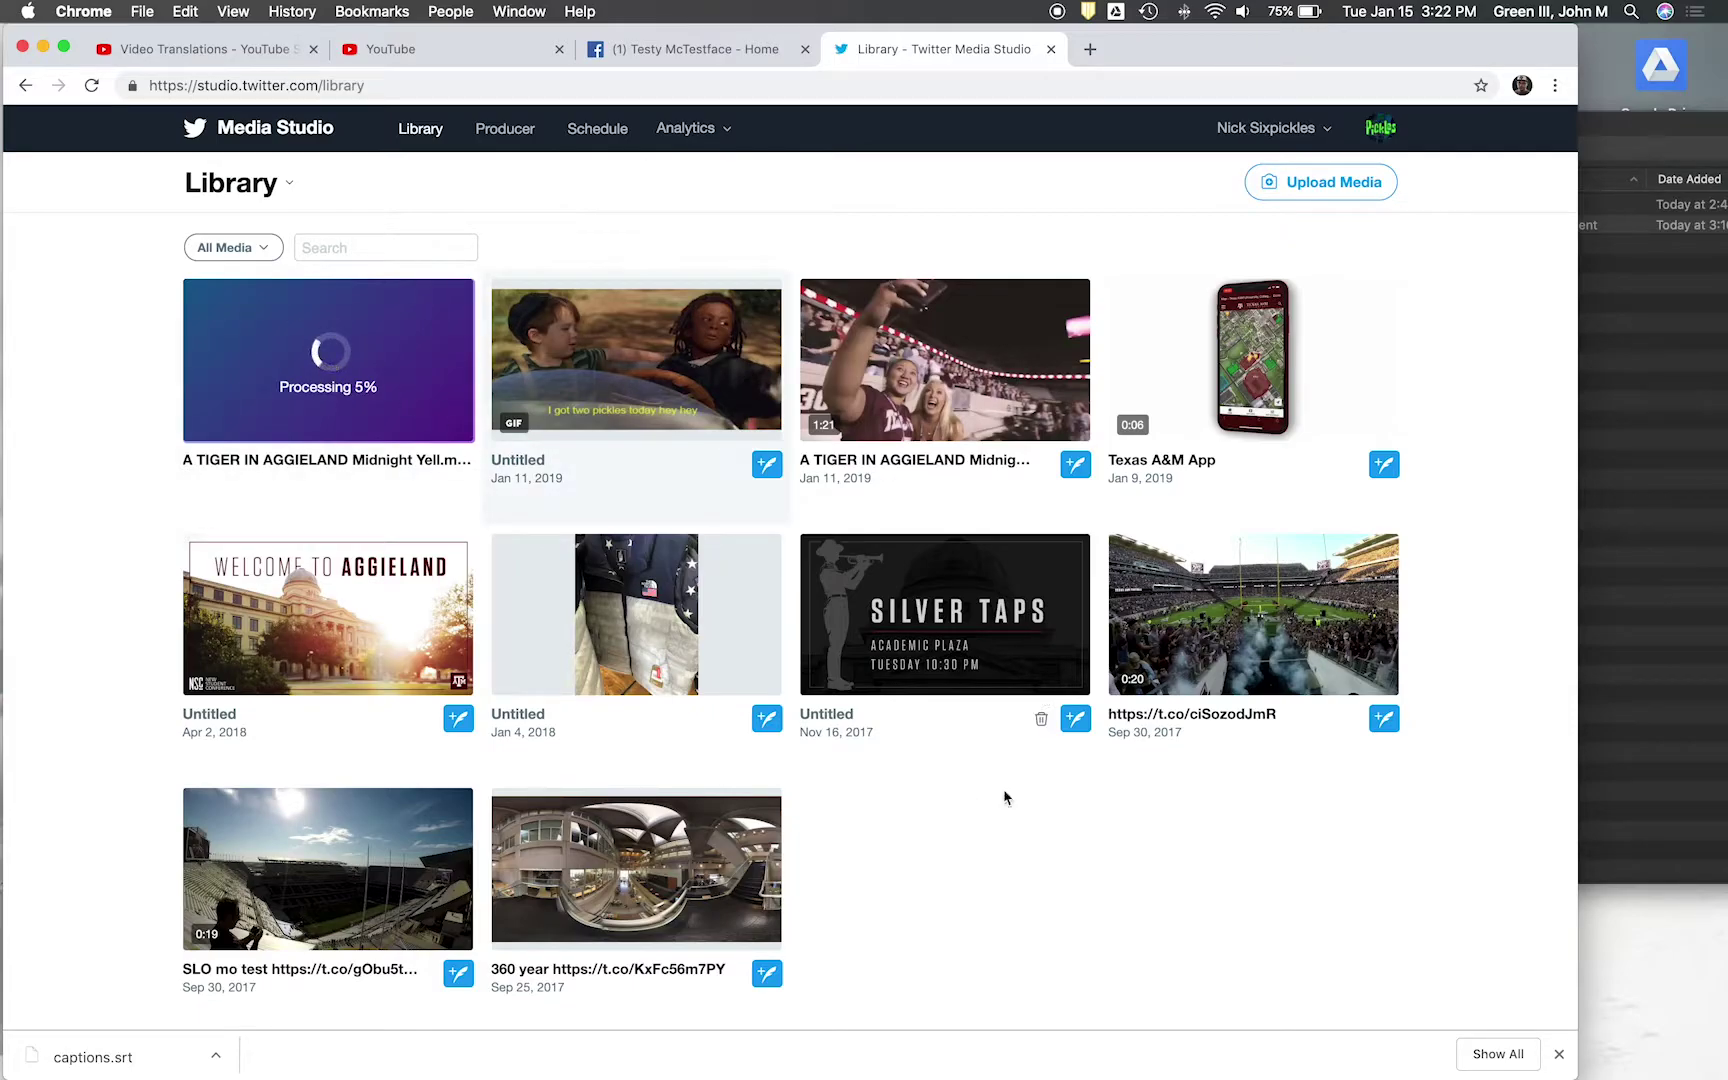
- Open the details of the newly uploaded A TIGER IN AGGIELAND video and examine its title, description, category and call-to-action settings
{"action": "scroll", "coordinate": [1140, 795], "scroll_direction": "down", "scroll_amount": 2}
{"action": "scroll", "coordinate": [1117, 781], "scroll_direction": "up", "scroll_amount": 2}
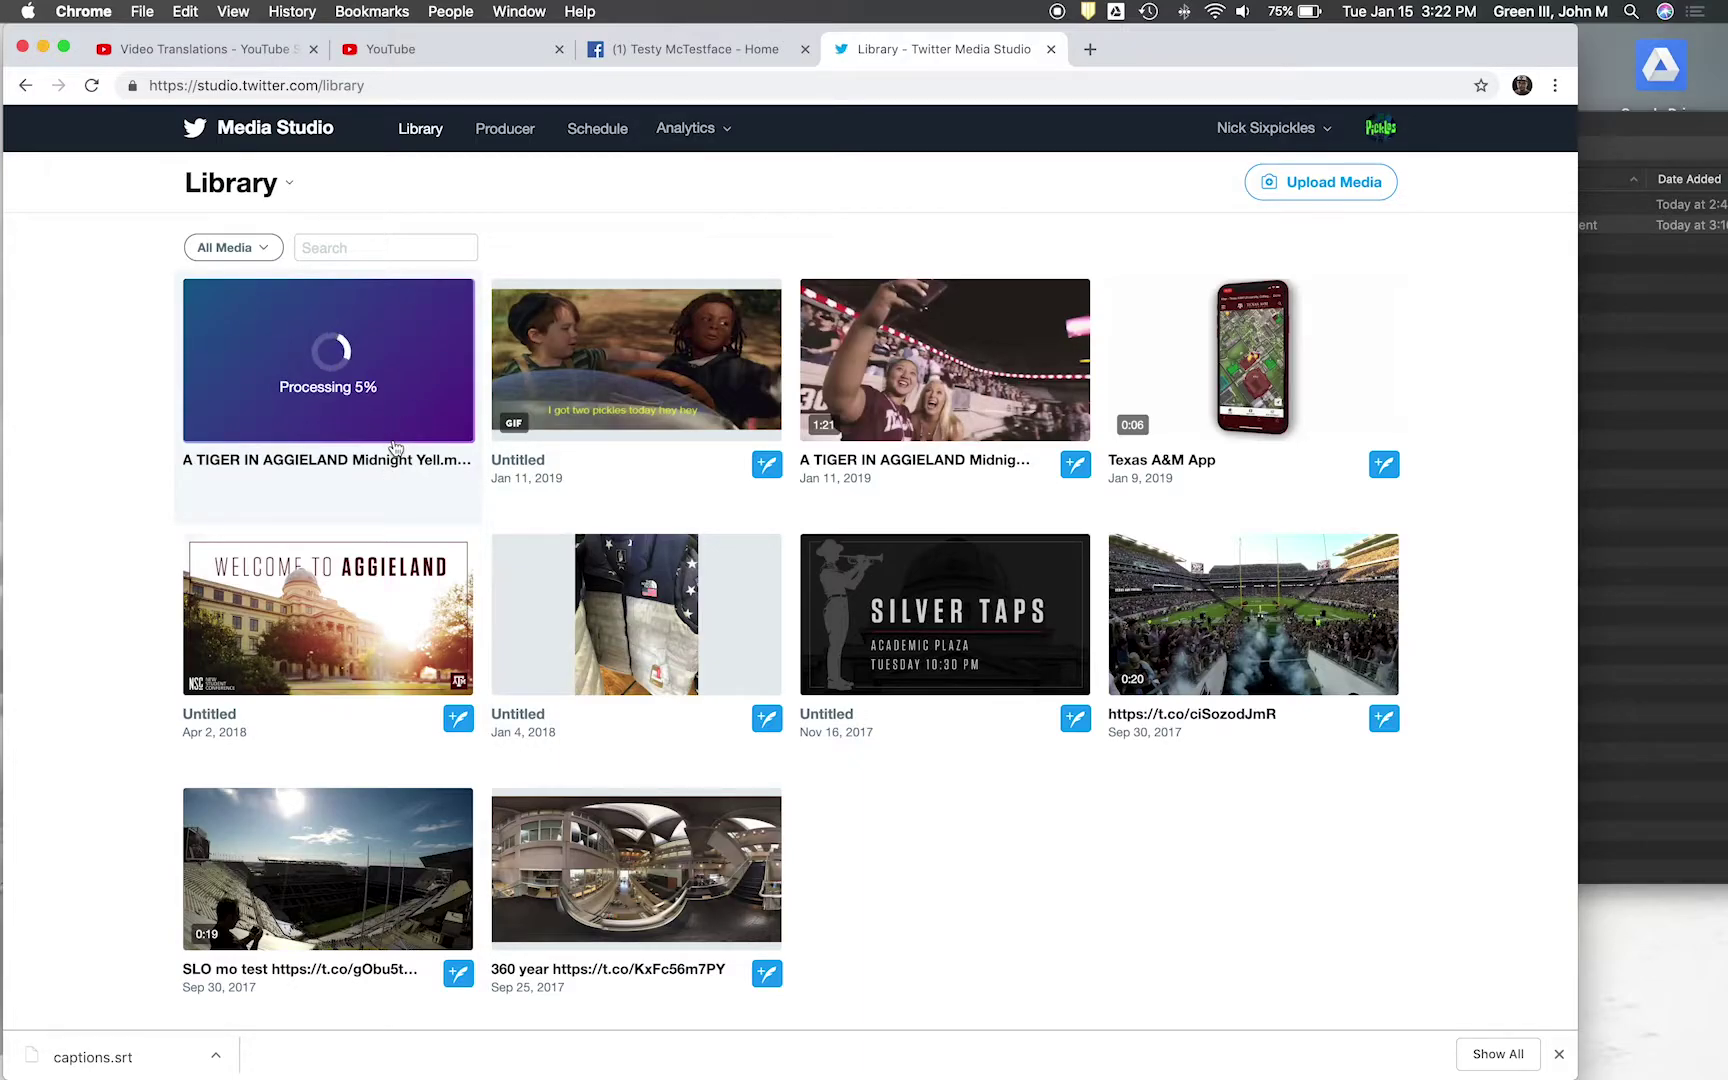
{"action": "left_click", "coordinate": [365, 470]}
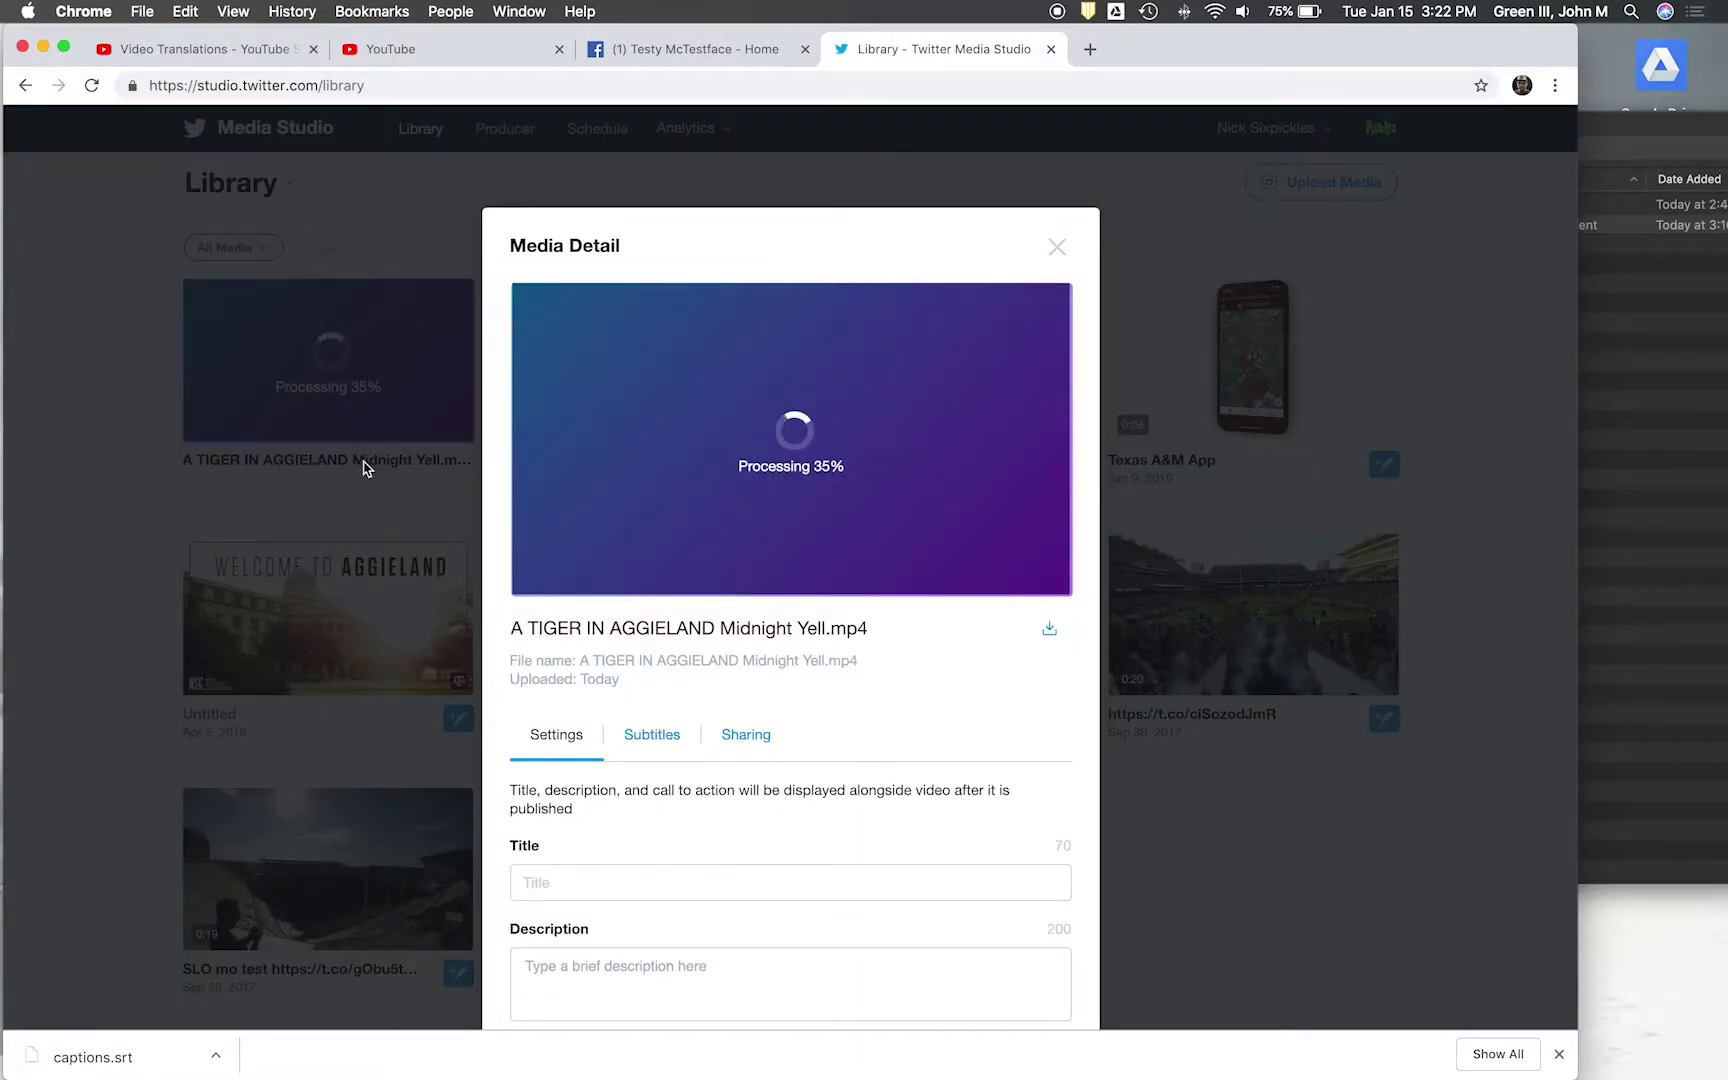
{"action": "scroll", "coordinate": [1178, 655], "scroll_direction": "down", "scroll_amount": 2}
{"action": "scroll", "coordinate": [1053, 552], "scroll_direction": "down", "scroll_amount": 4}
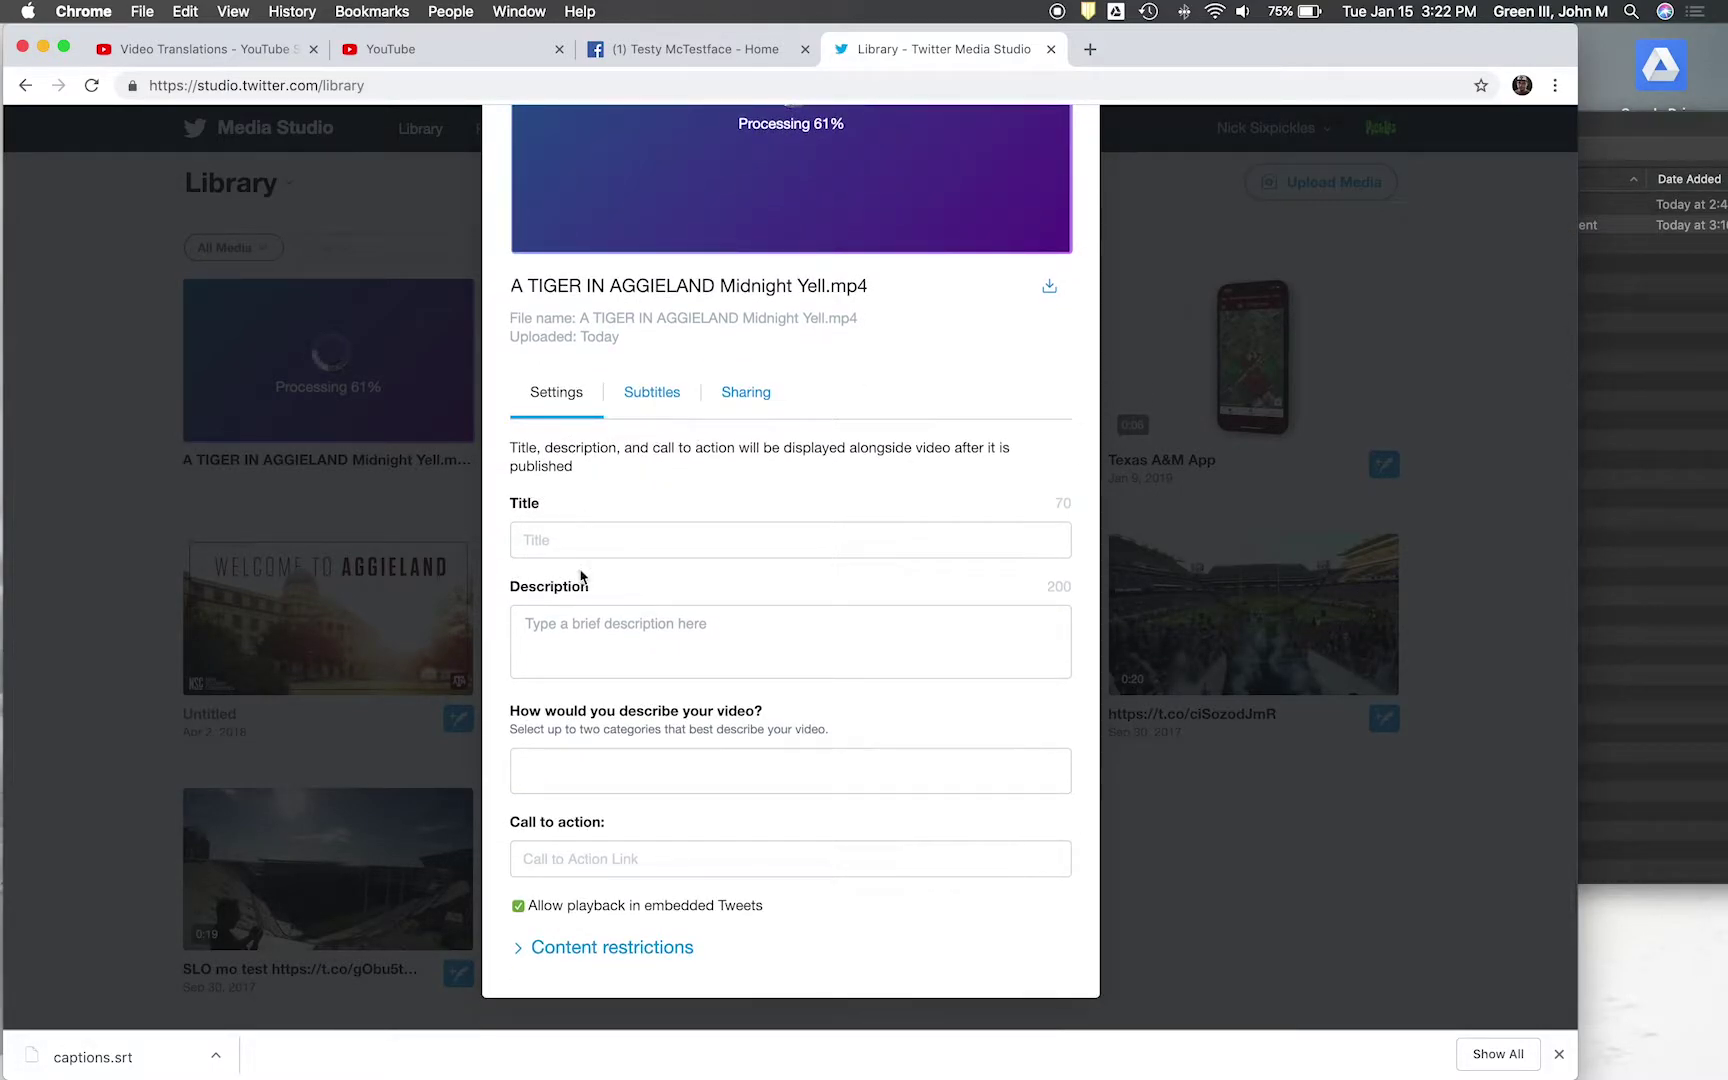
{"action": "left_click", "coordinate": [664, 771]}
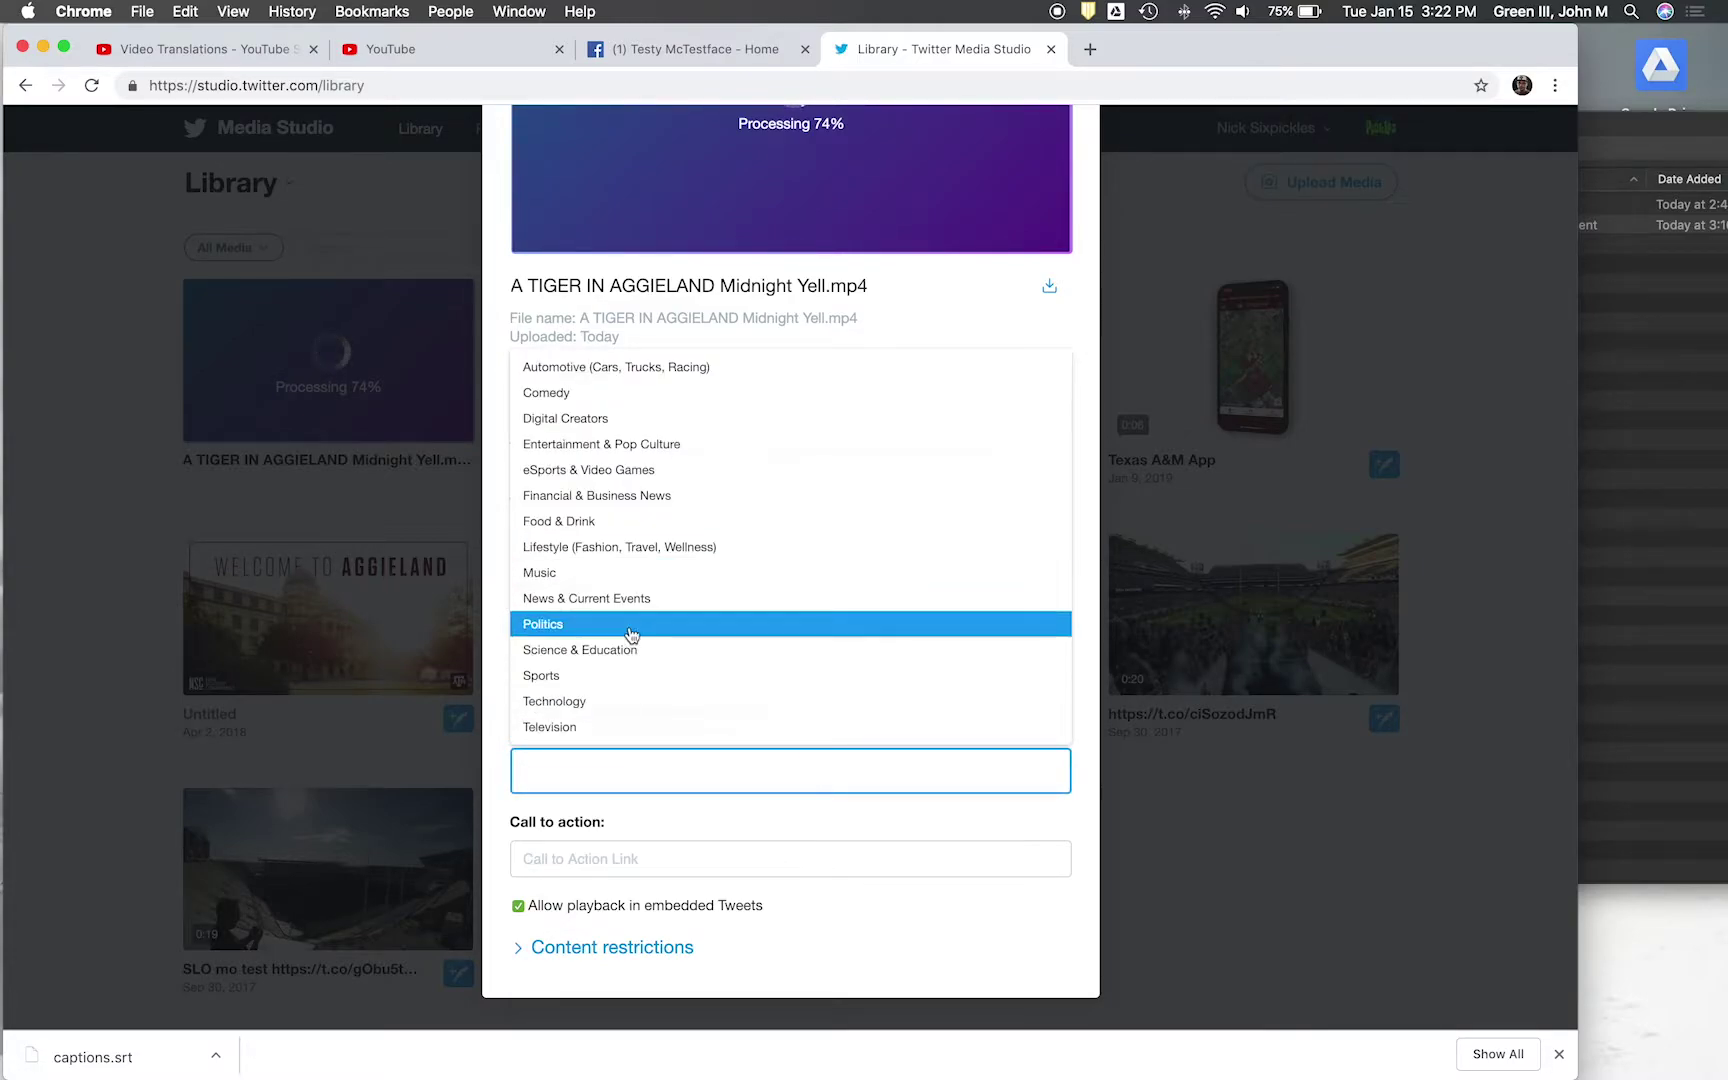
{"action": "left_click", "coordinate": [659, 816]}
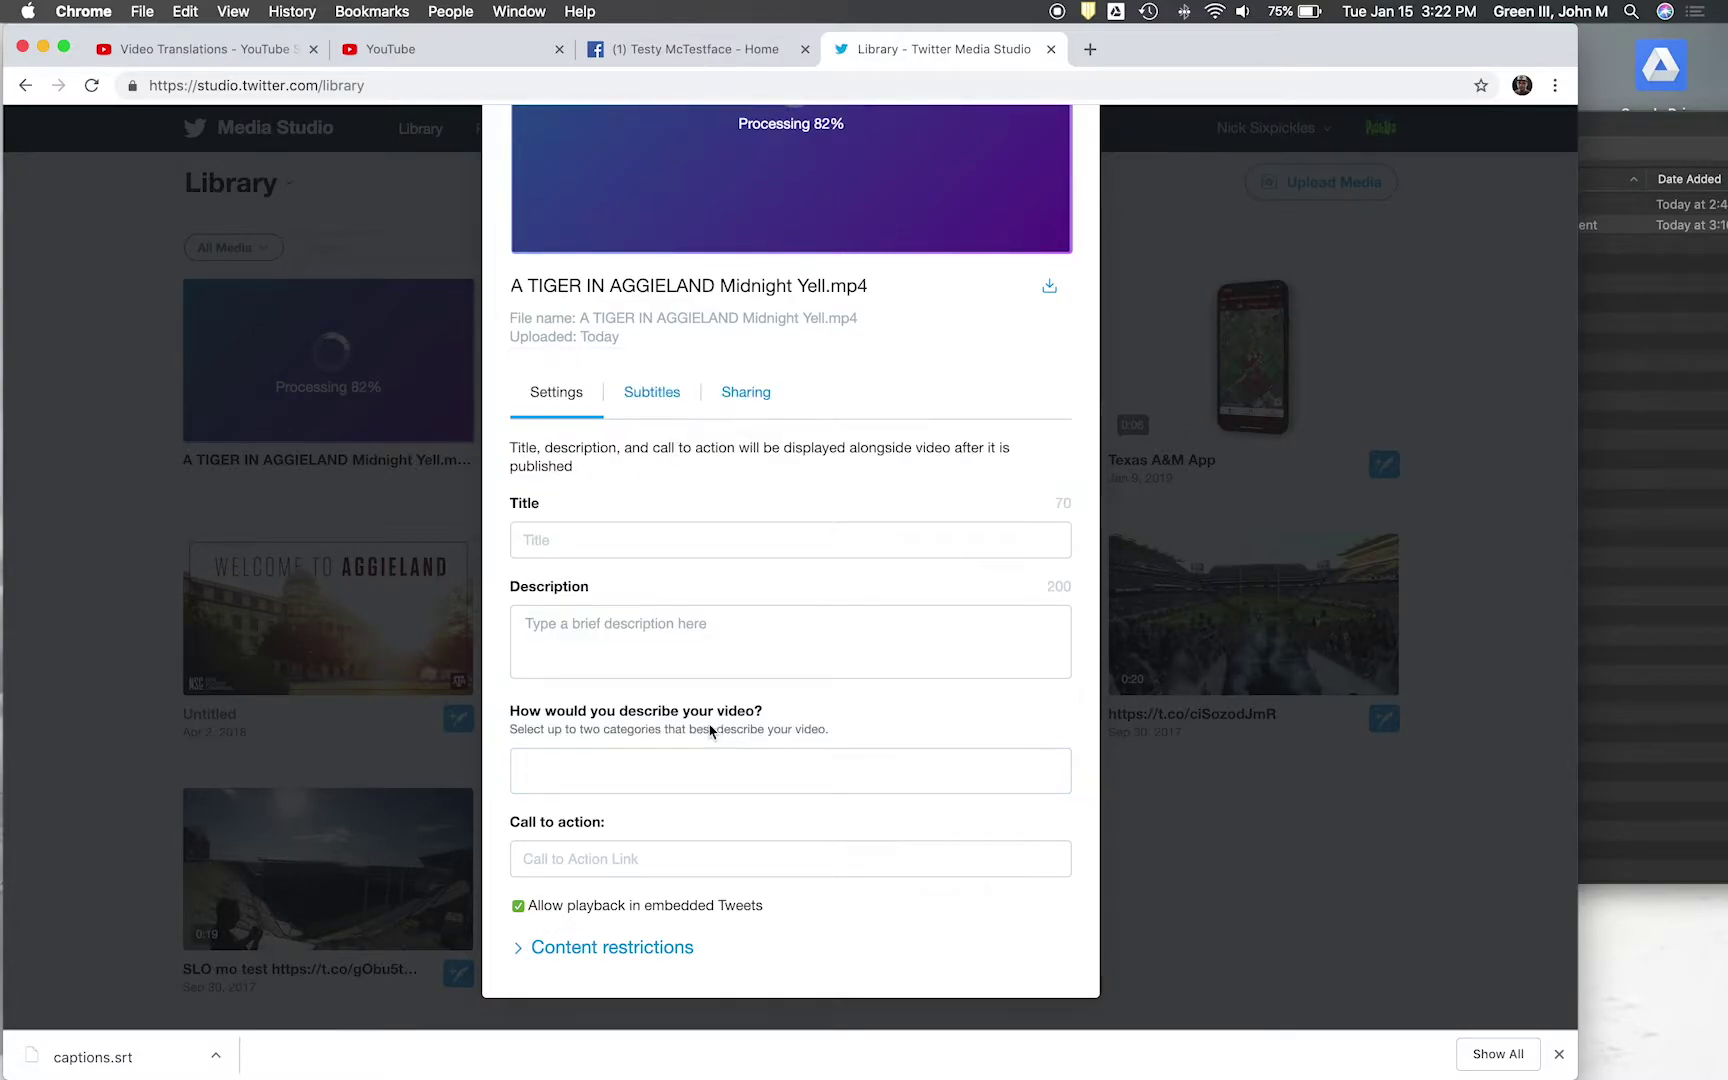
{"action": "left_click", "coordinate": [687, 768]}
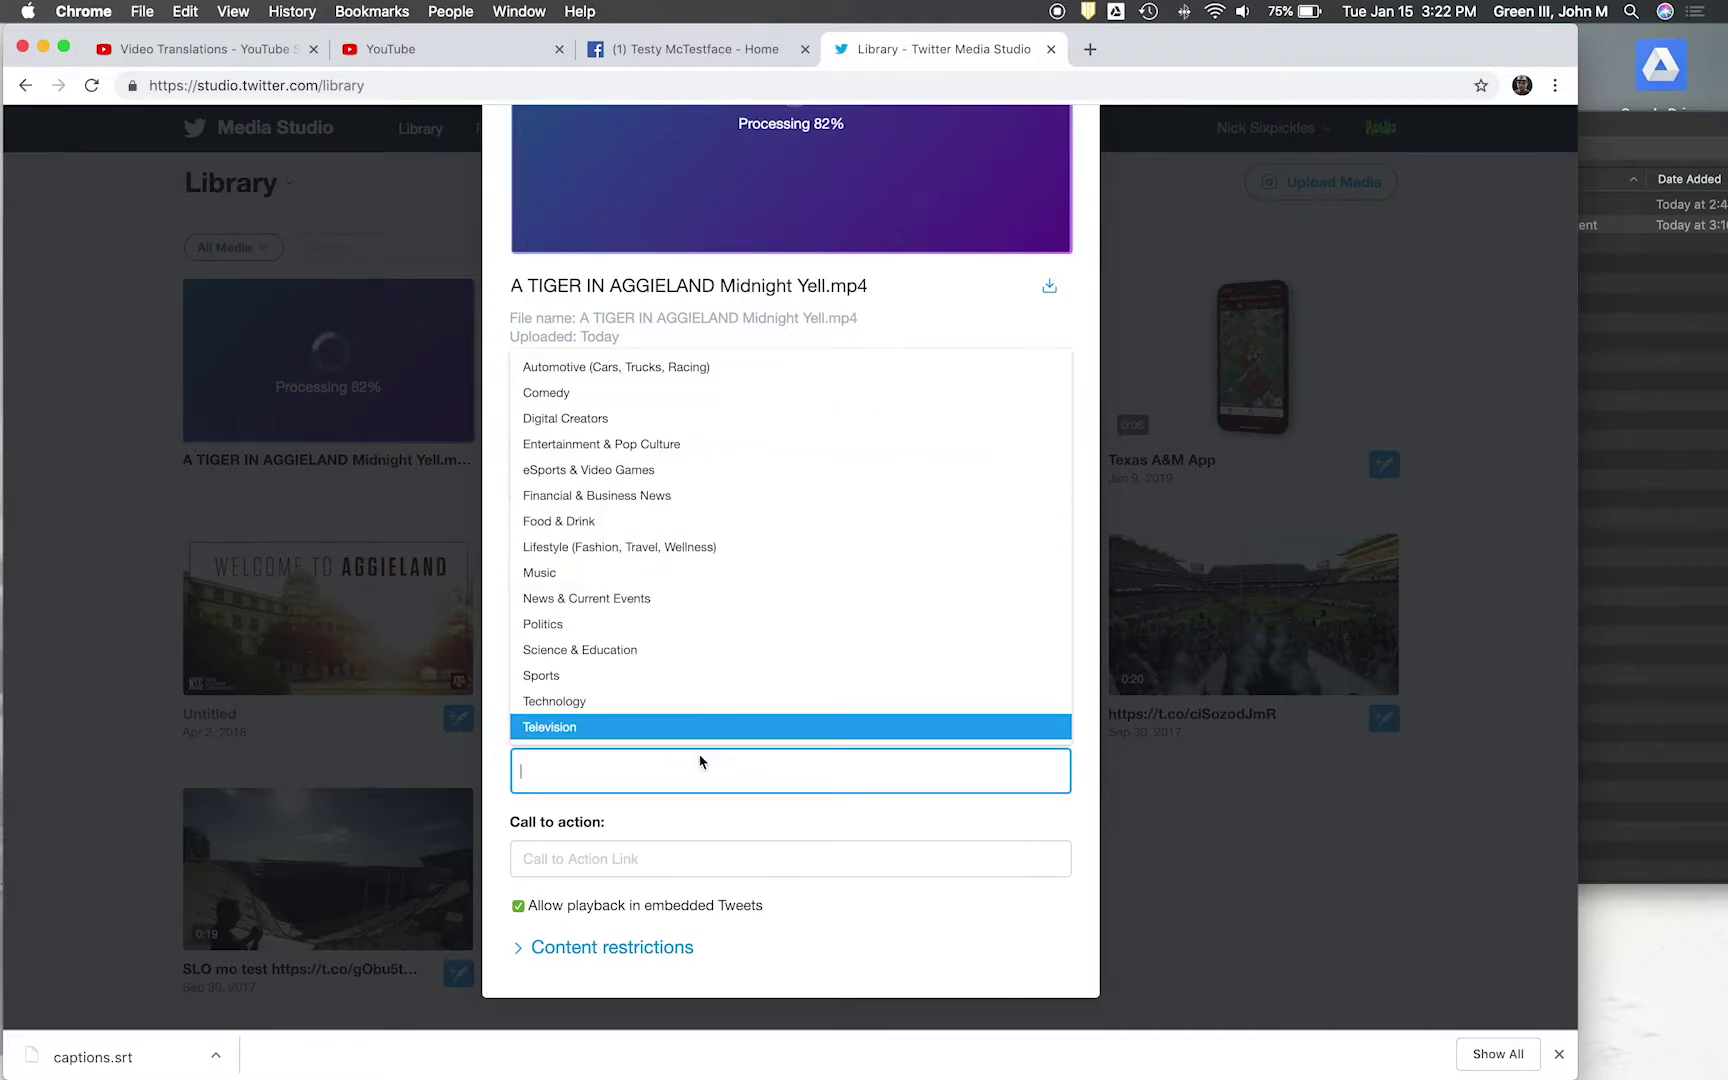
{"action": "left_click", "coordinate": [681, 814]}
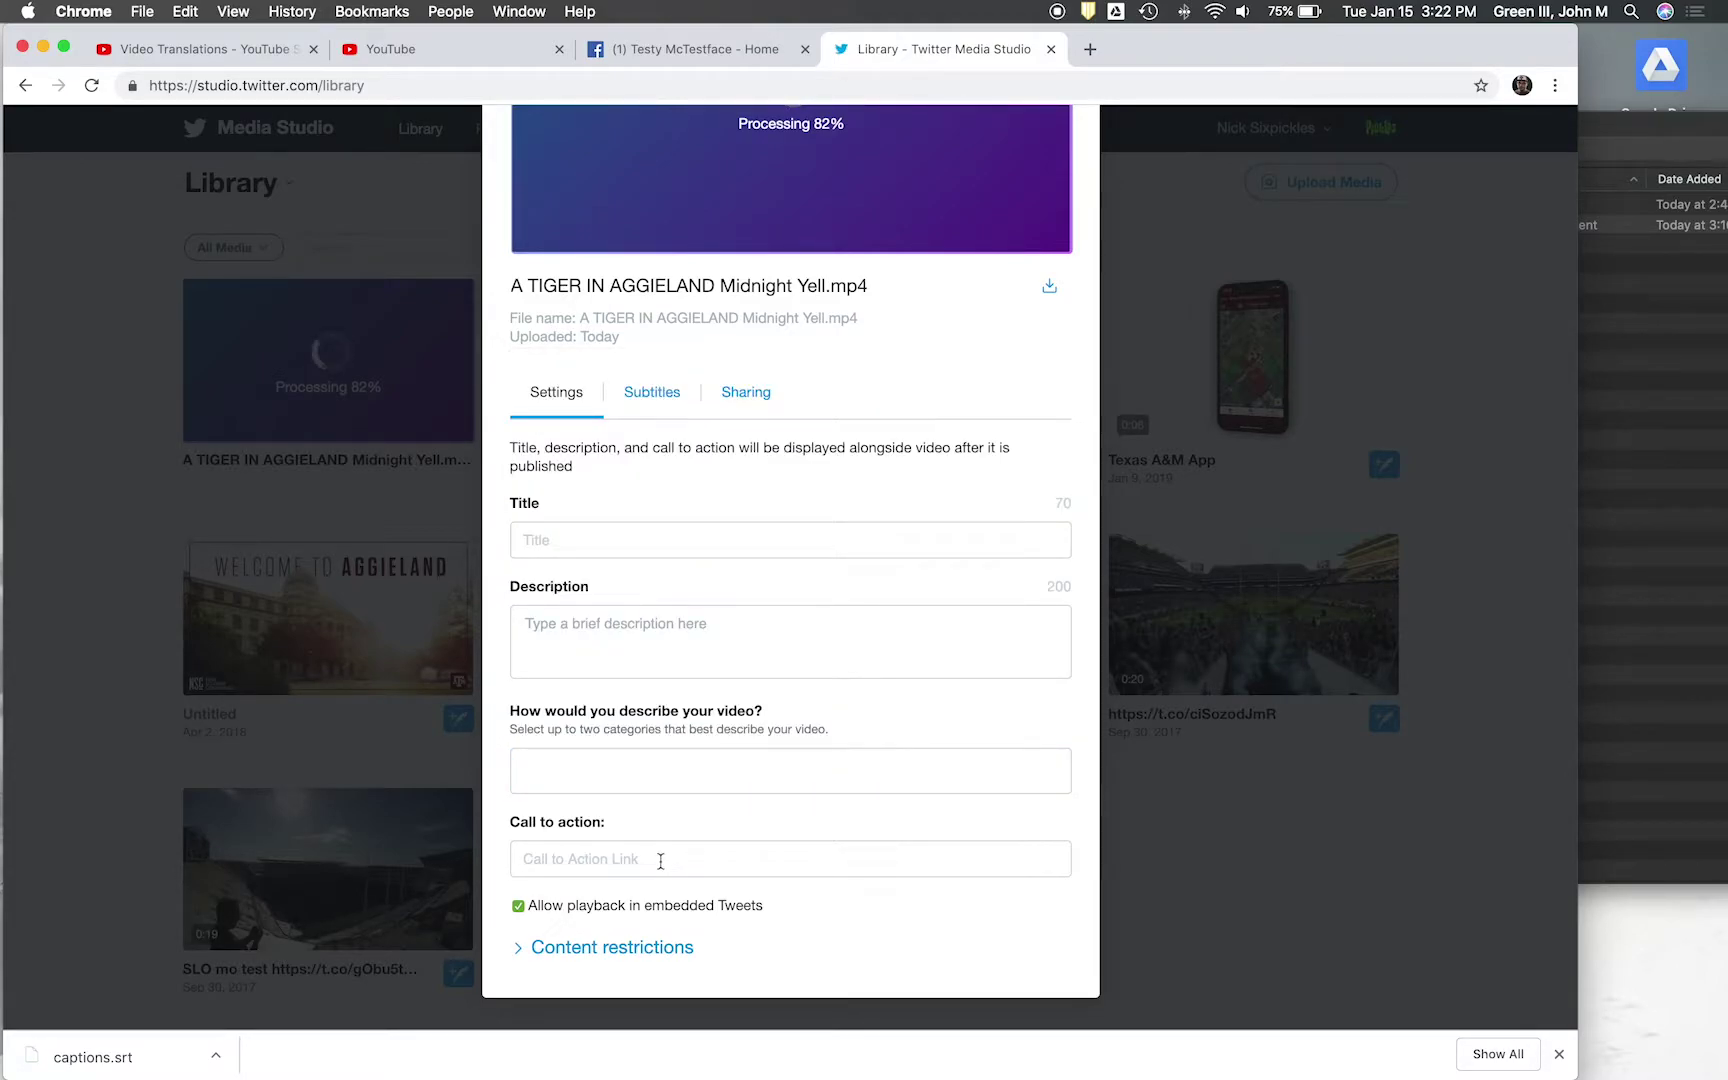
{"action": "scroll", "coordinate": [663, 818], "scroll_direction": "up", "scroll_amount": 1}
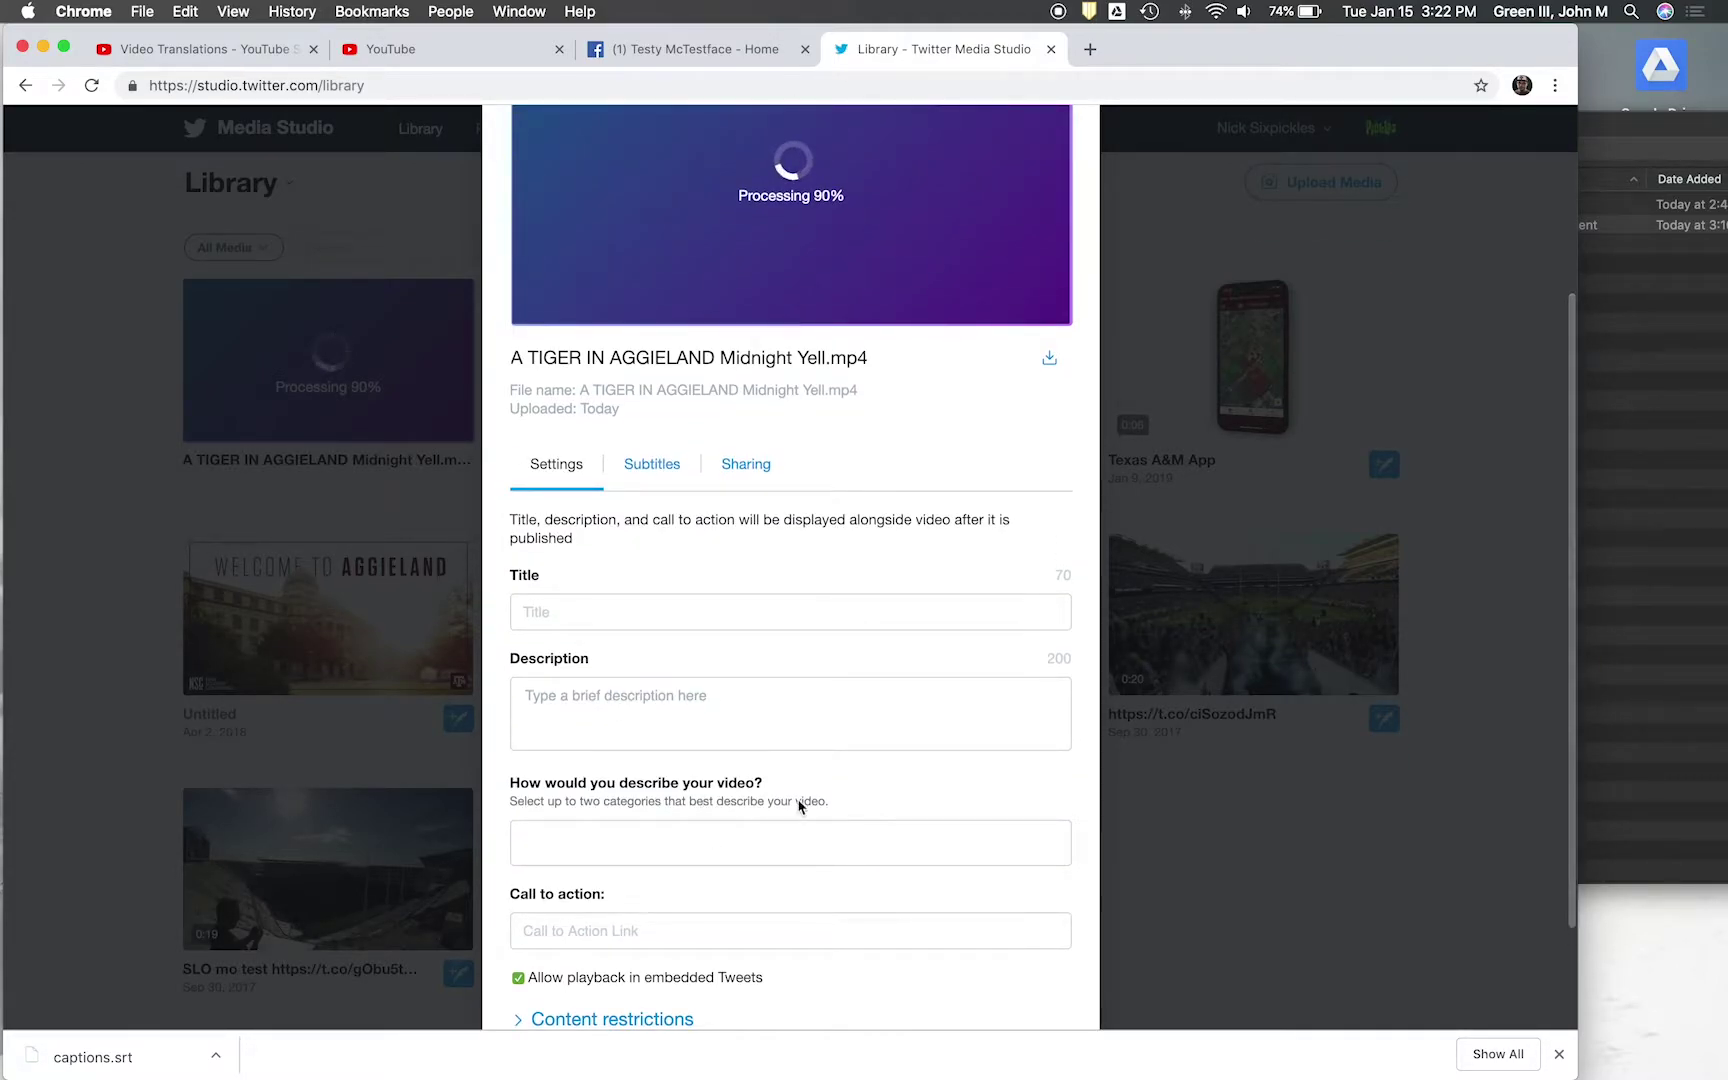
{"action": "scroll", "coordinate": [655, 808], "scroll_direction": "down", "scroll_amount": 1}
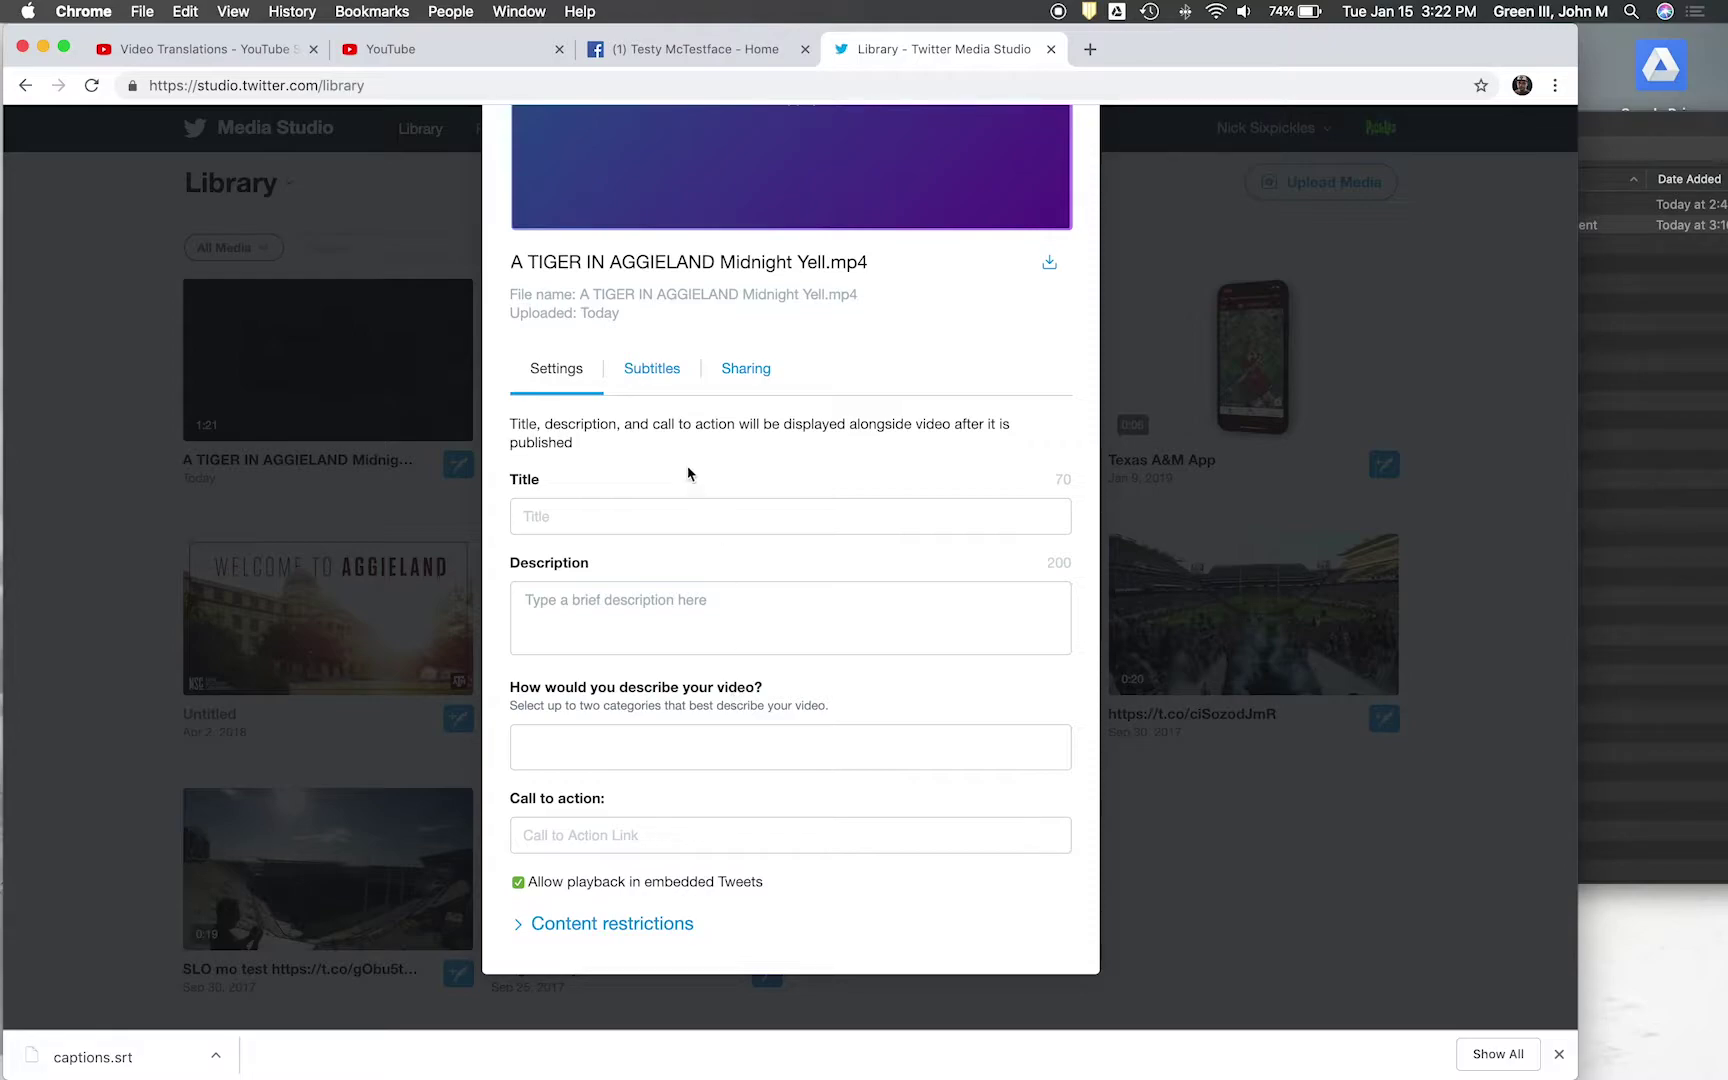
- Add captions.en_US.srt from the Downloads folder as the video's English (en) subtitle file
{"action": "left_click", "coordinate": [663, 372]}
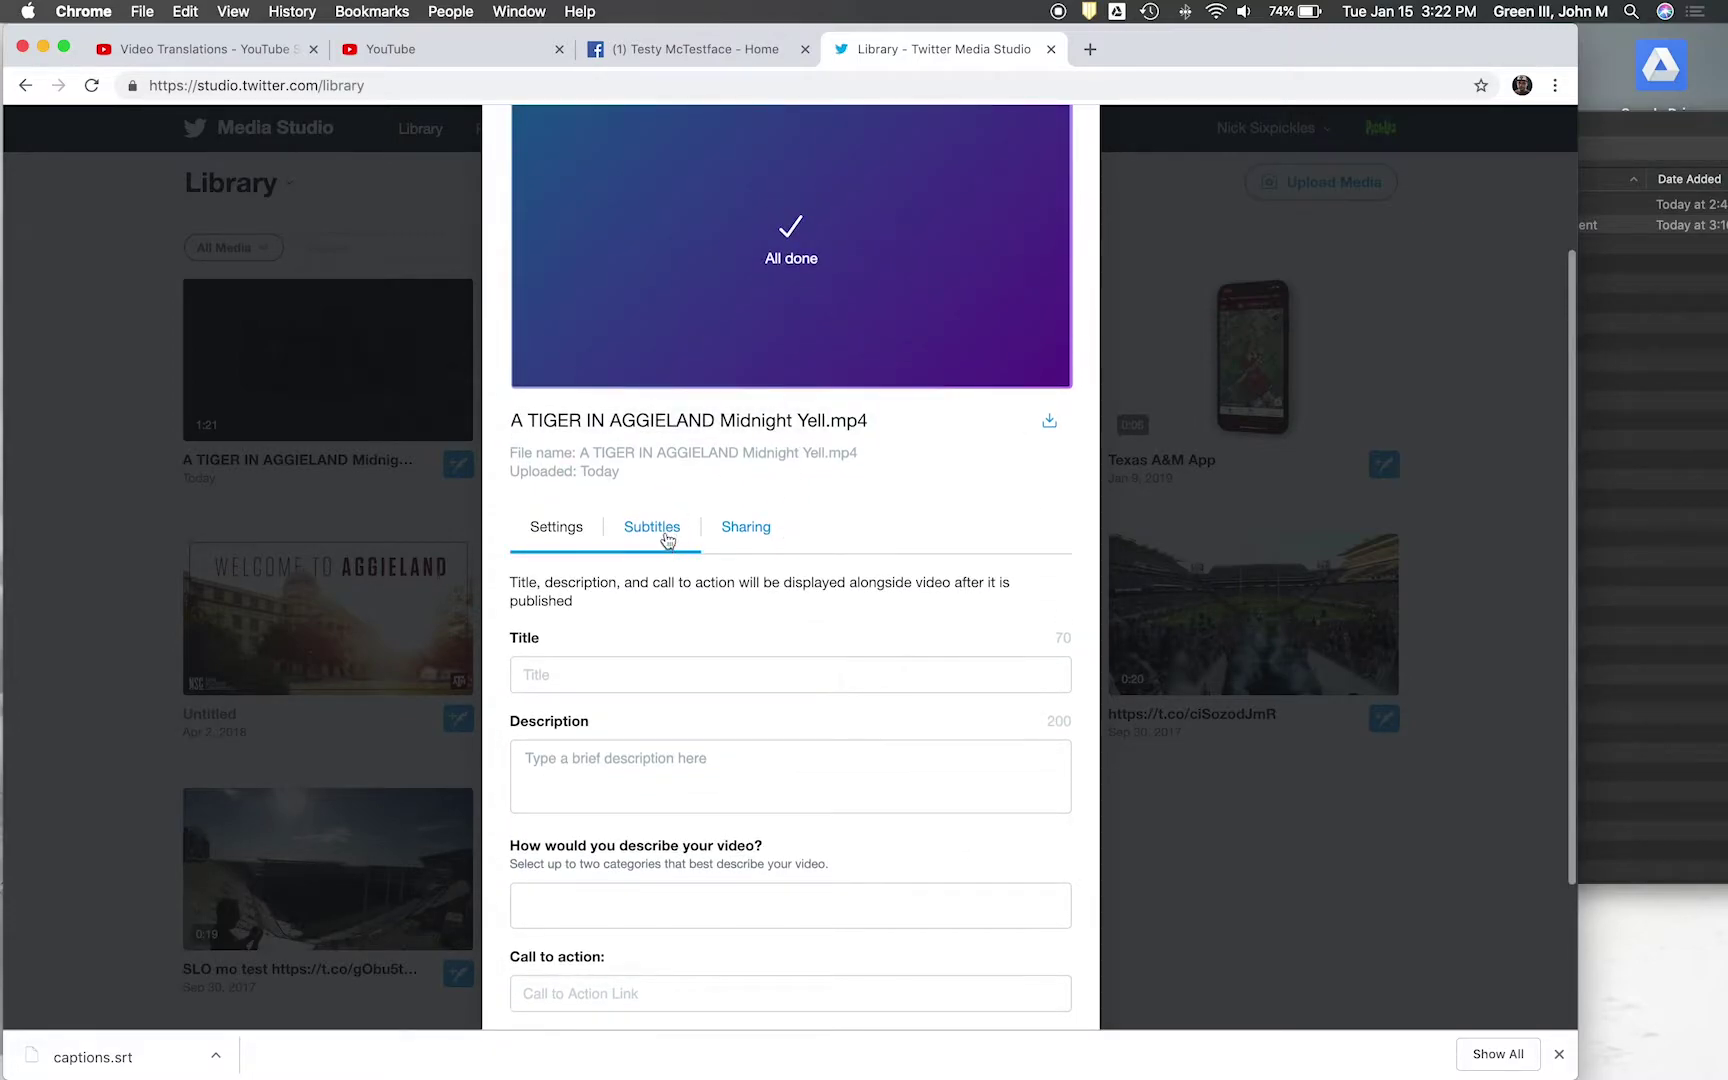
{"action": "left_click", "coordinate": [667, 540]}
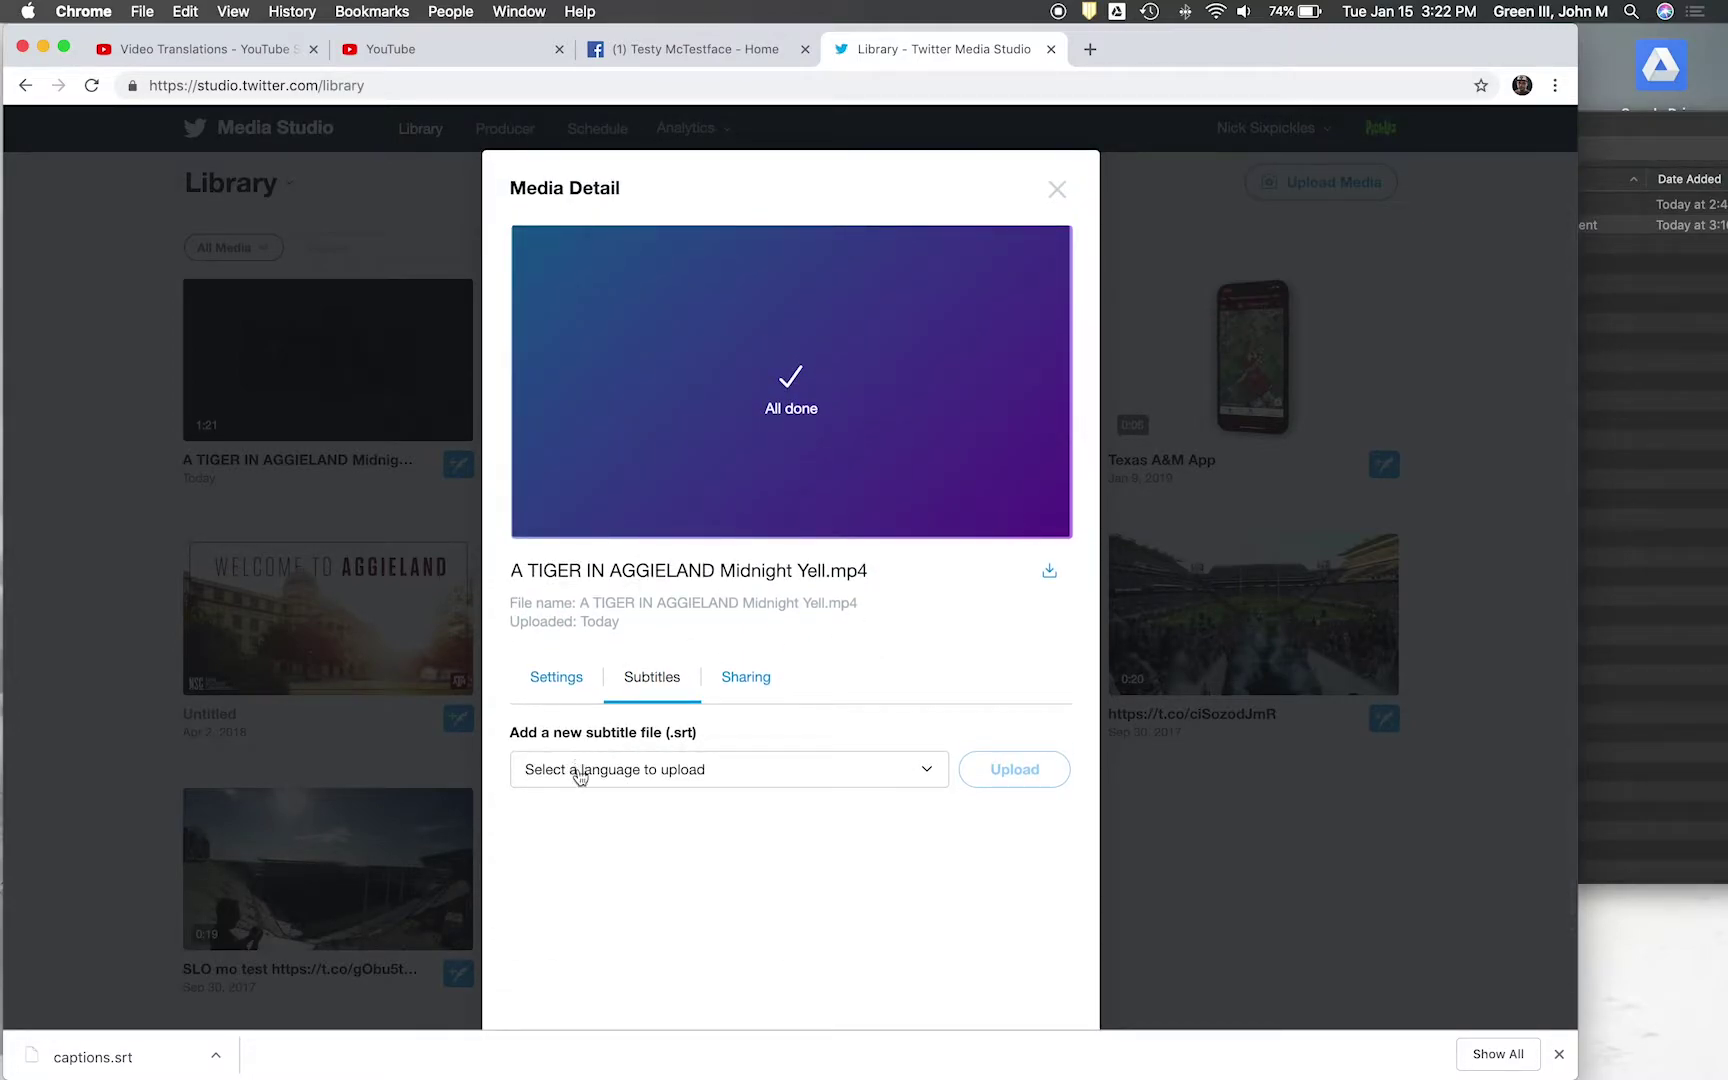
{"action": "left_click", "coordinate": [580, 772]}
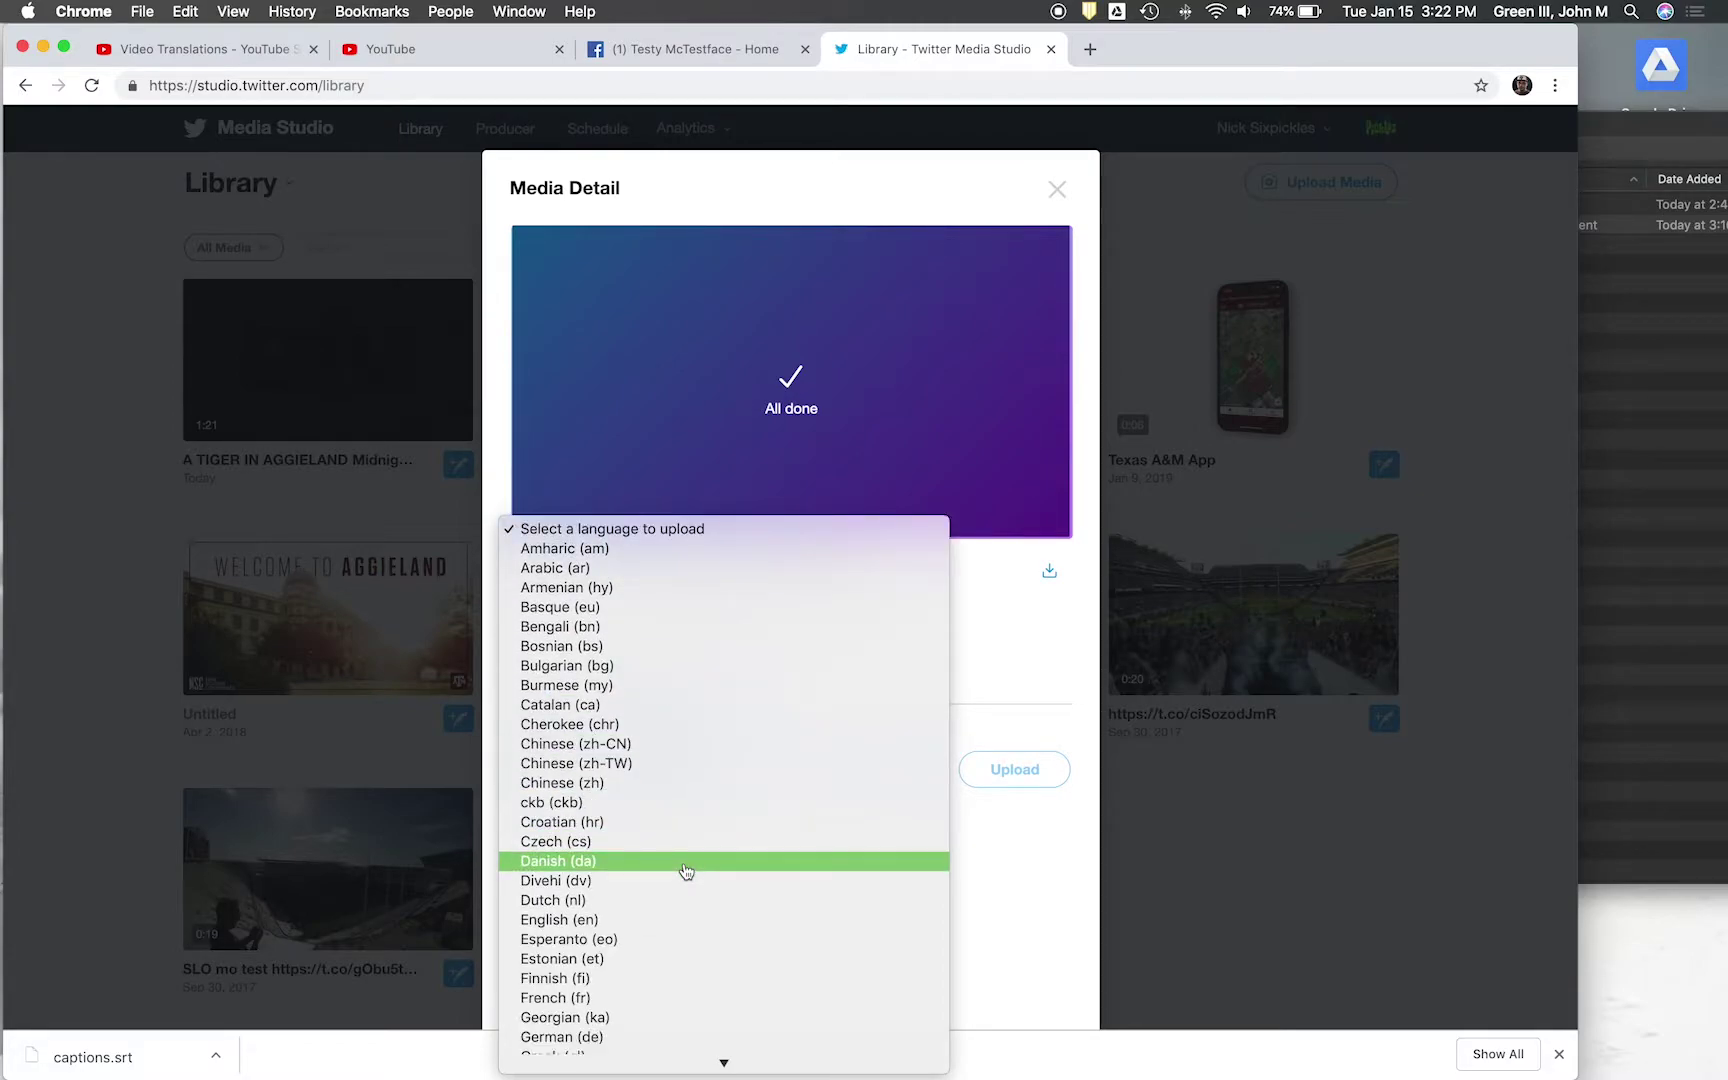
{"action": "left_click", "coordinate": [648, 920]}
{"action": "left_click", "coordinate": [1002, 777]}
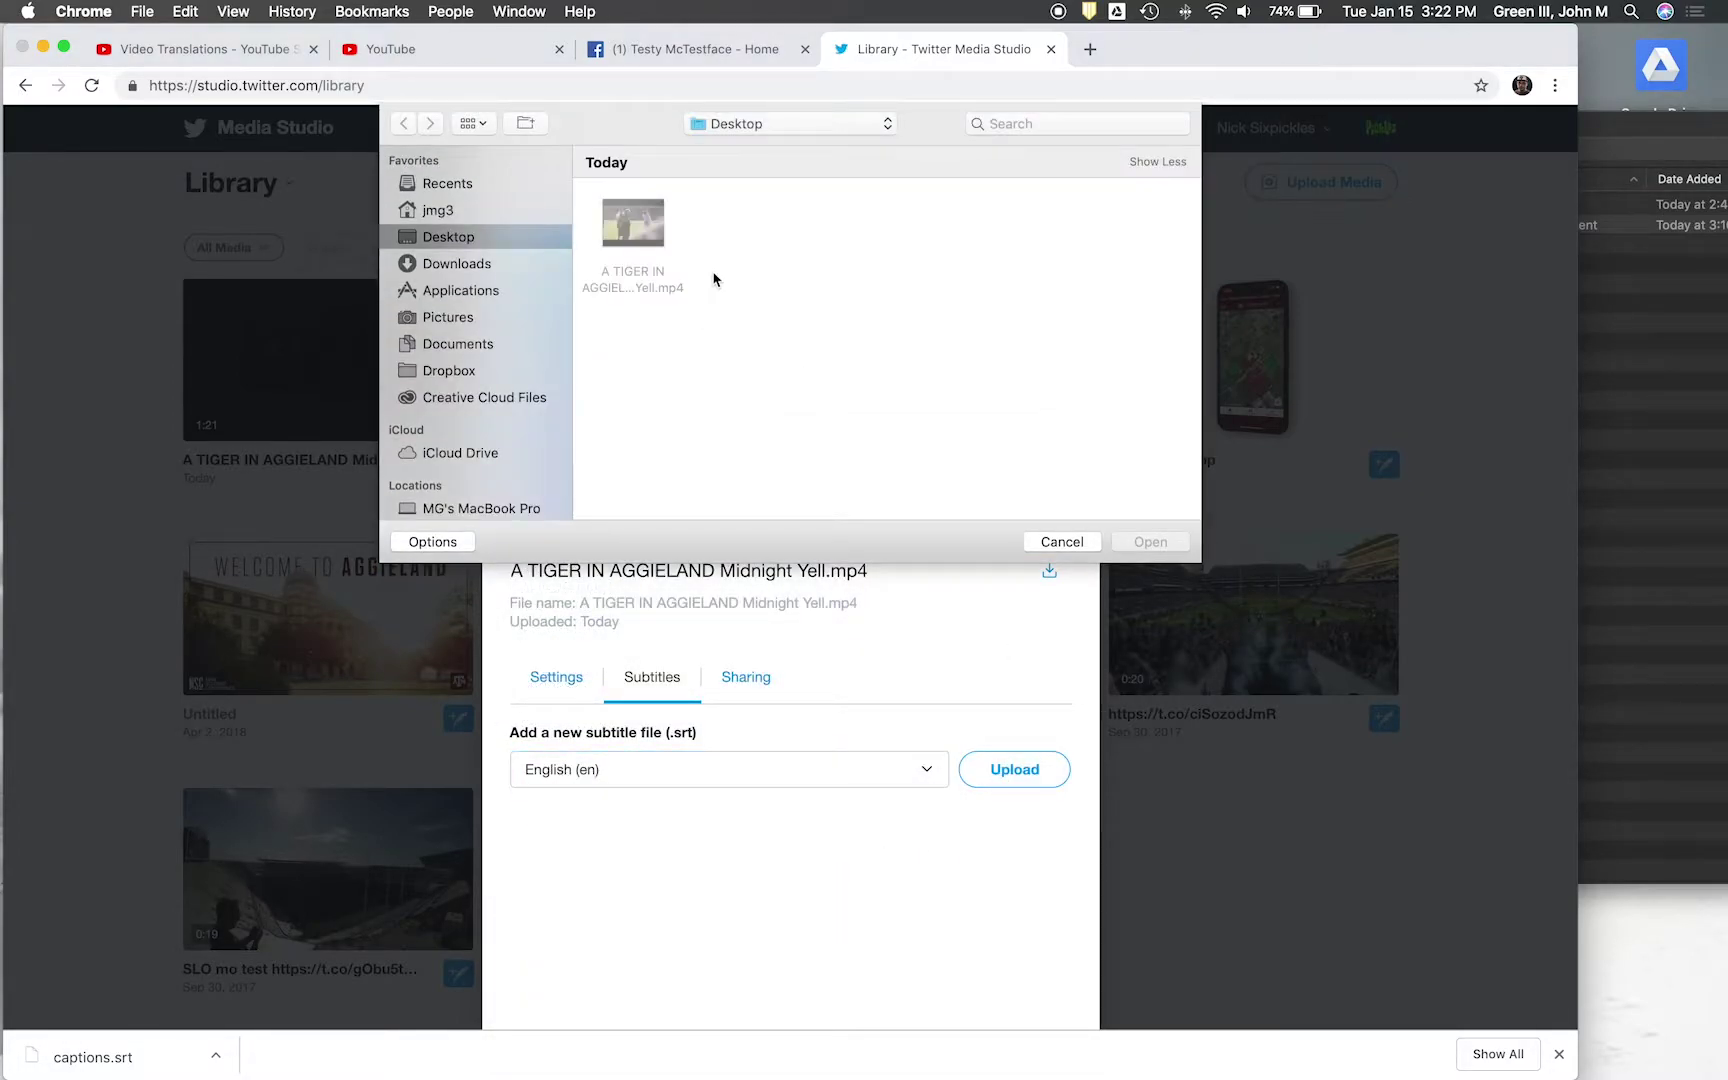
{"action": "left_click", "coordinate": [452, 263]}
{"action": "left_click", "coordinate": [740, 250]}
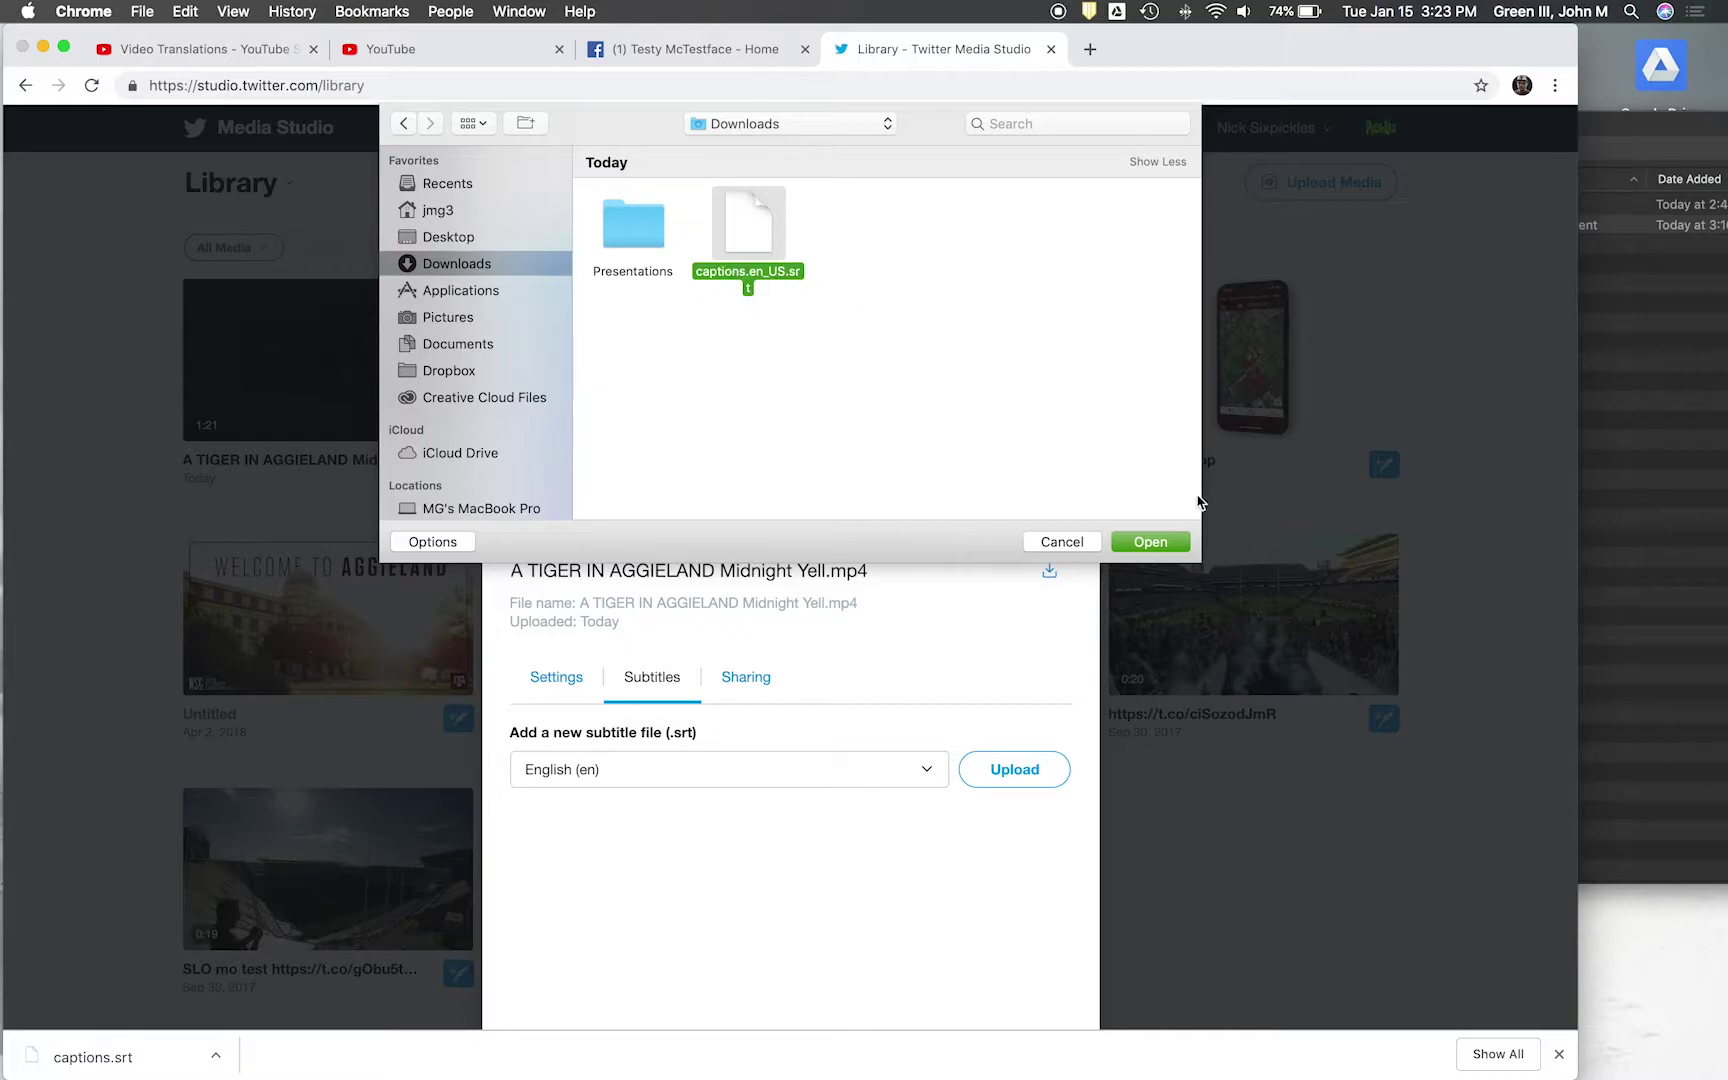
{"action": "left_click", "coordinate": [1150, 542]}
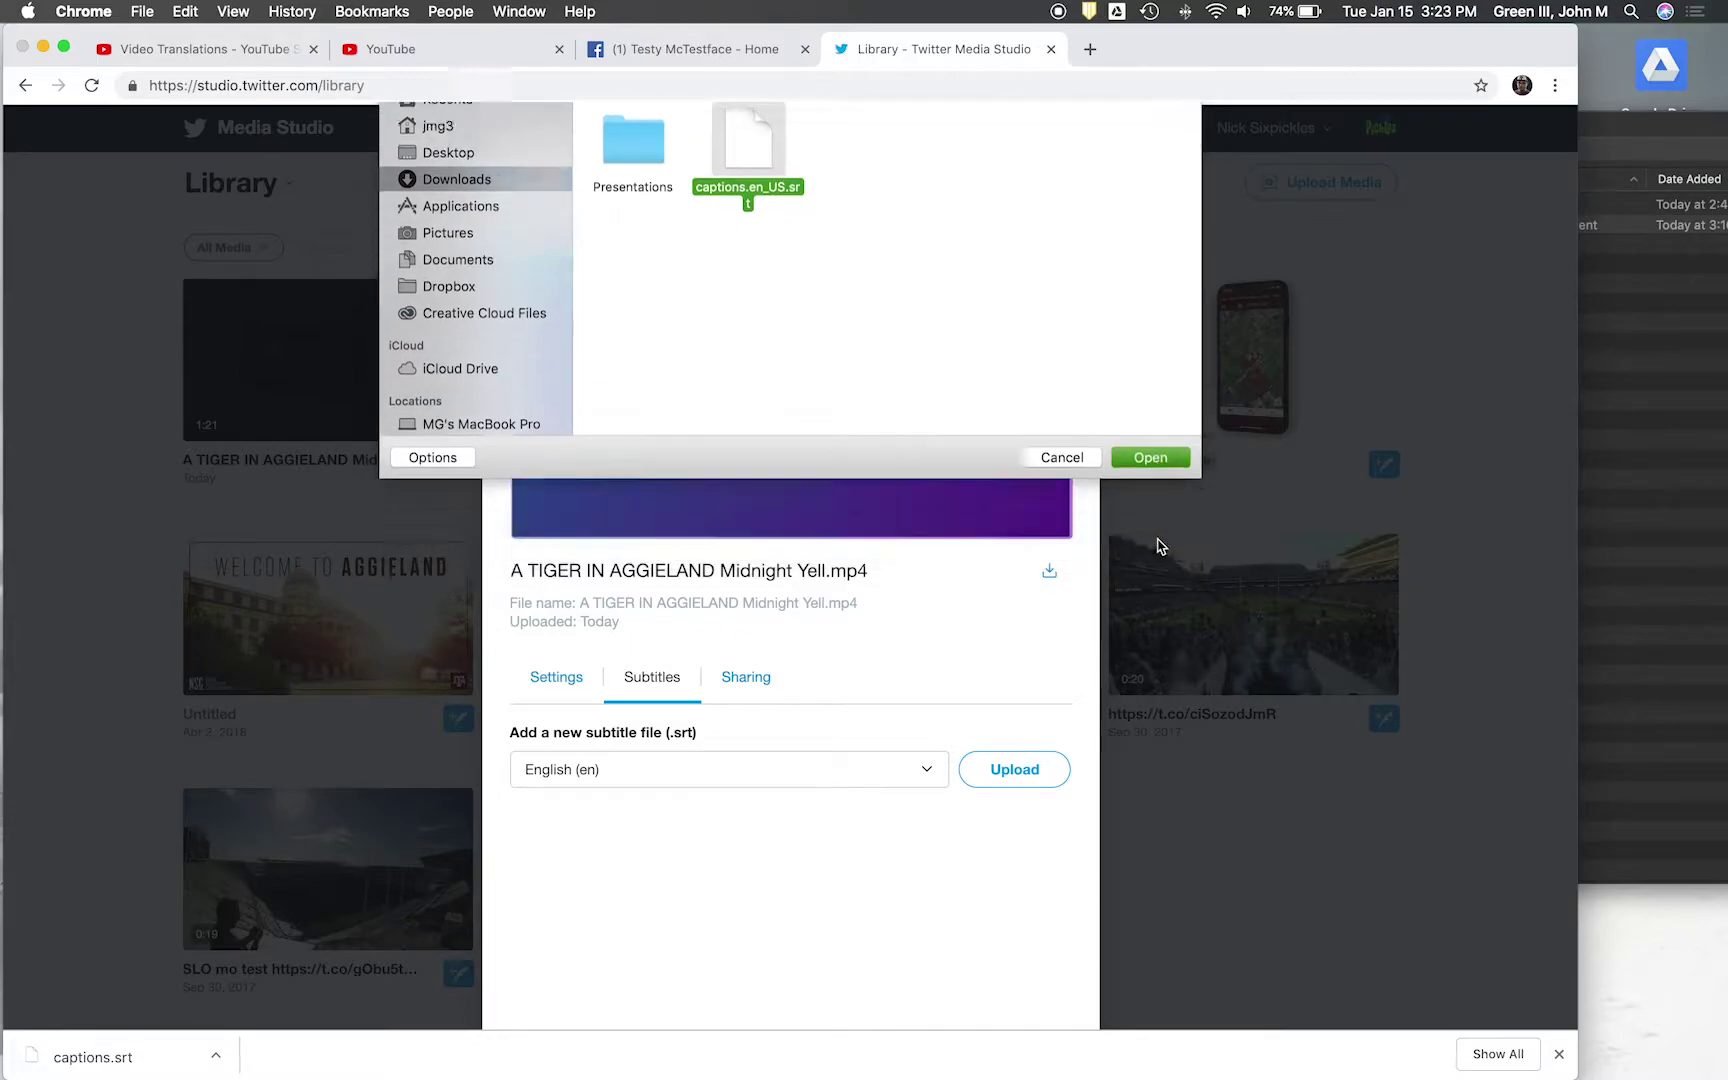
- Check the video's subtitle list and sharing options, and close its media details
{"action": "scroll", "coordinate": [848, 883], "scroll_direction": "down", "scroll_amount": 2}
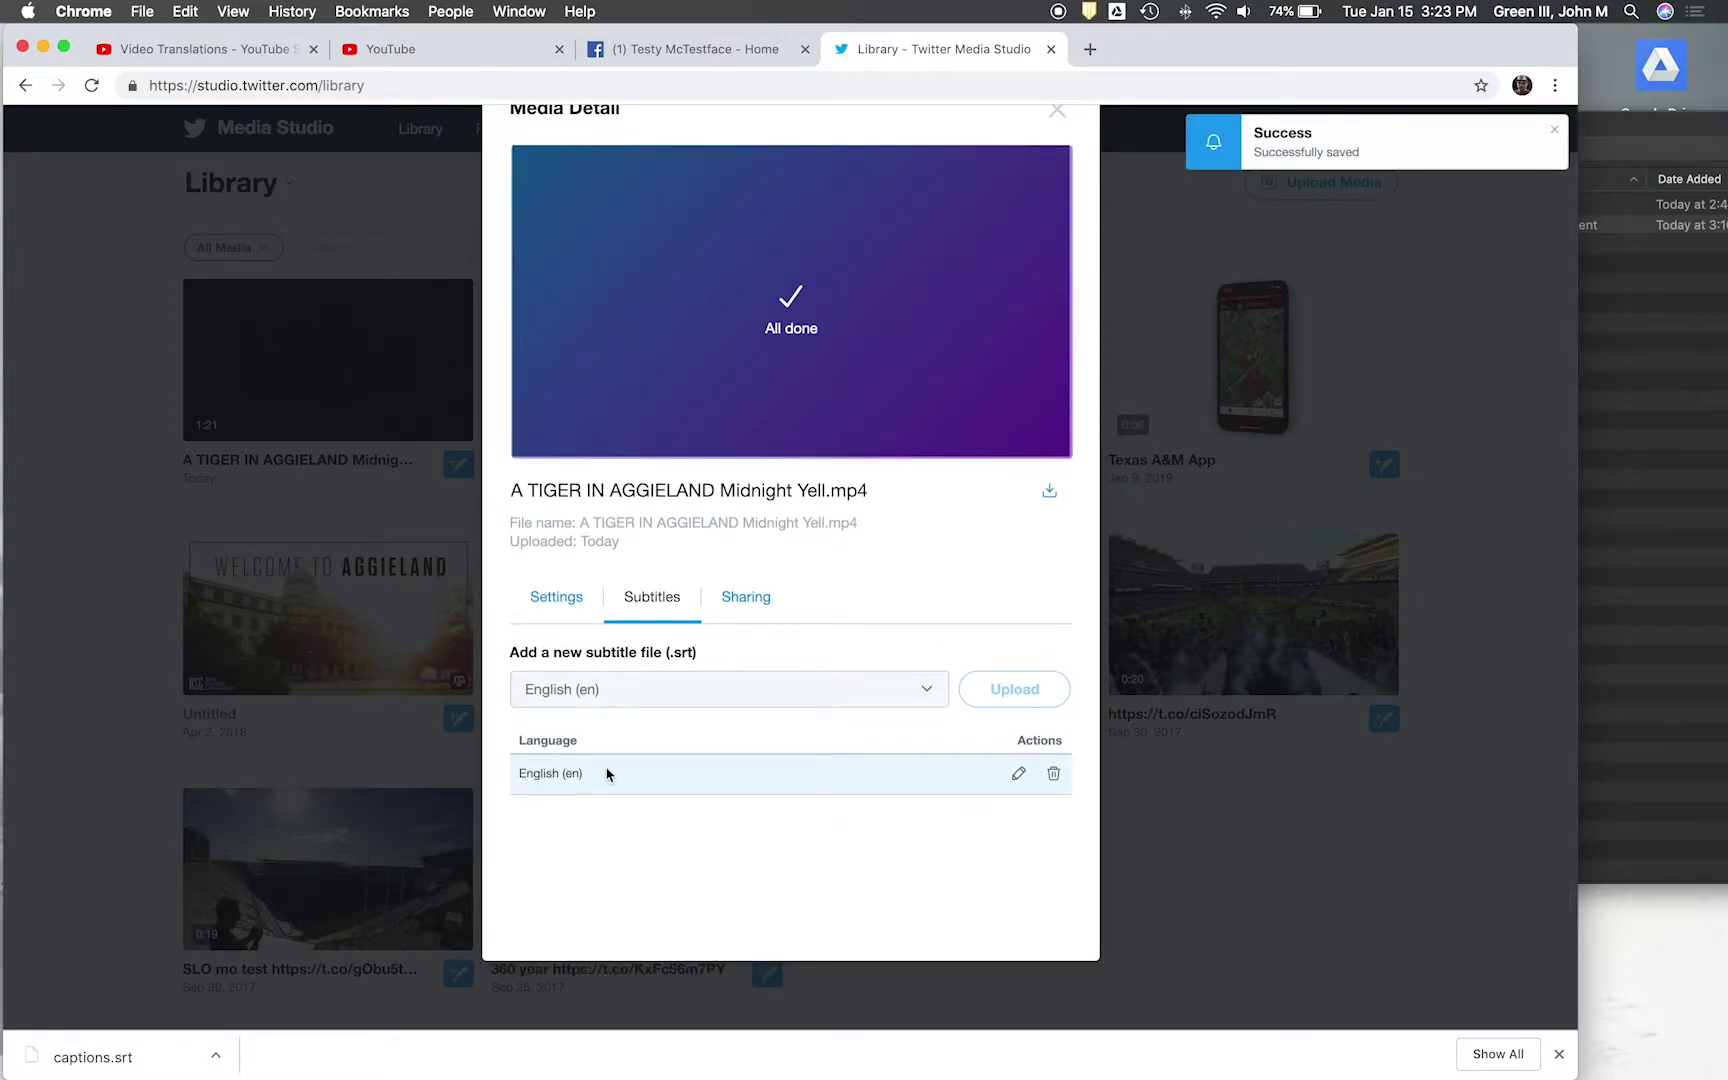
{"action": "scroll", "coordinate": [675, 598], "scroll_direction": "up", "scroll_amount": 2}
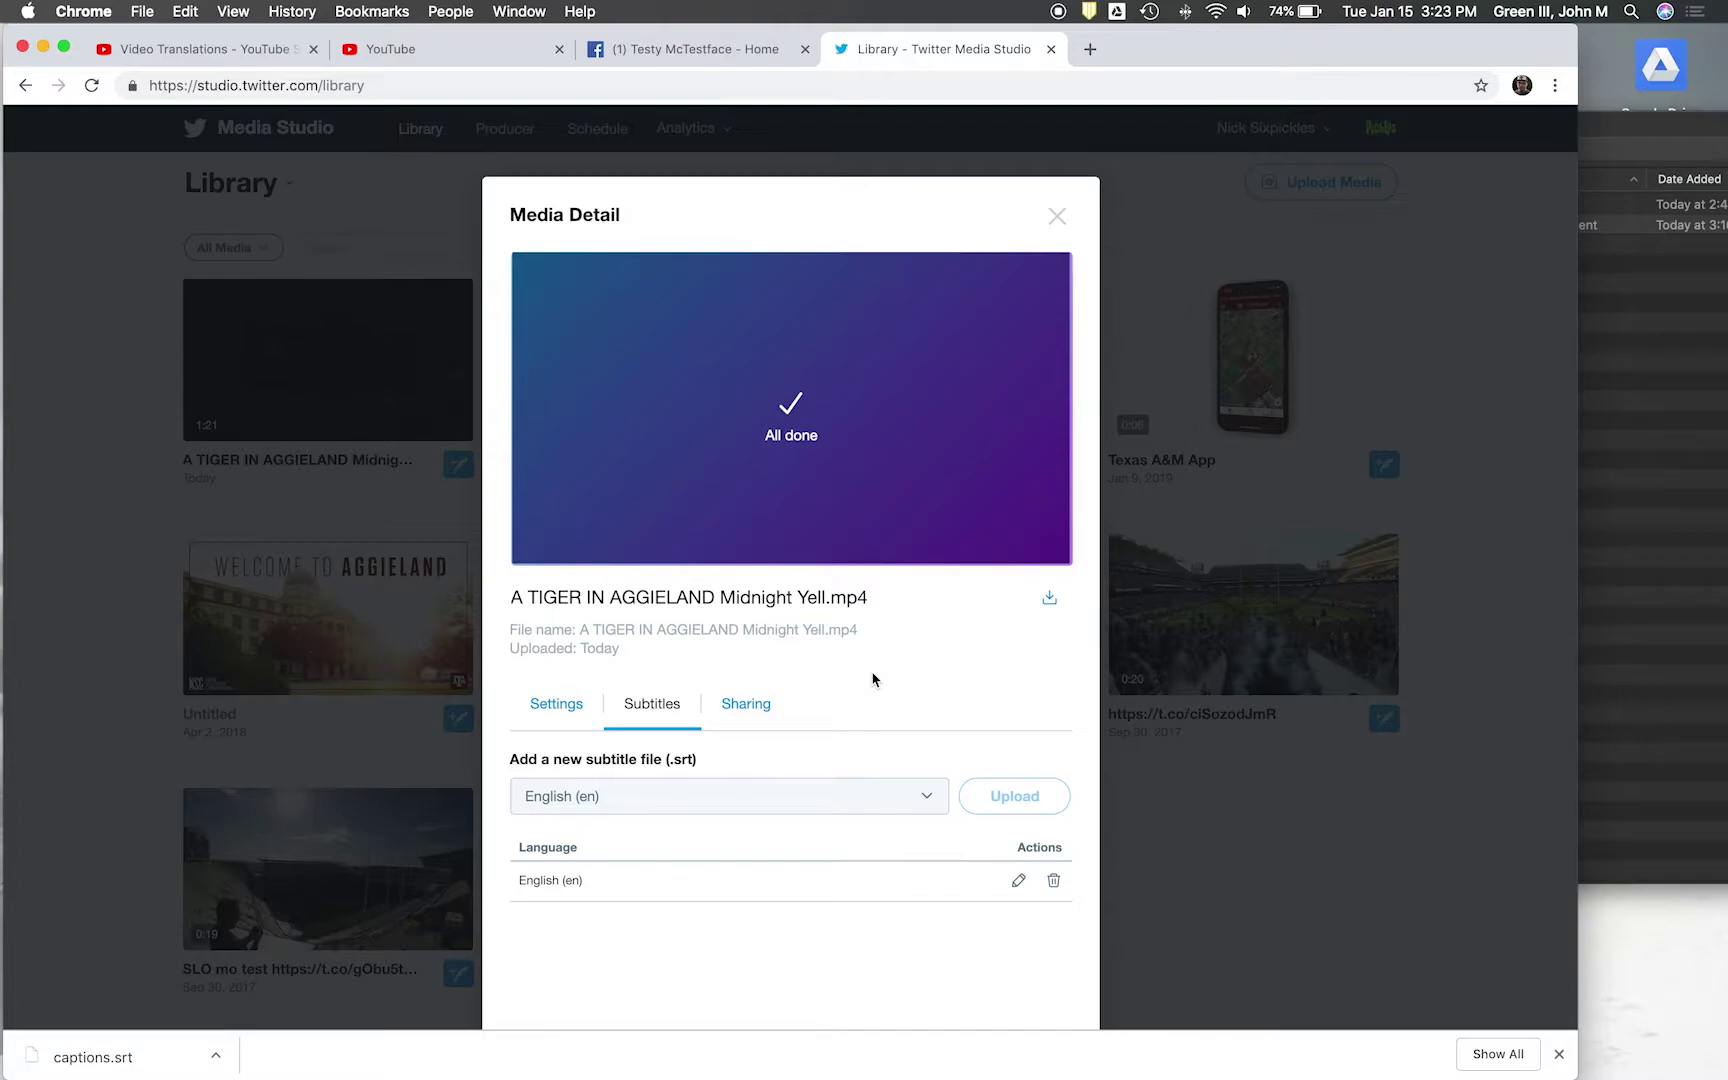
{"action": "scroll", "coordinate": [875, 685], "scroll_direction": "down", "scroll_amount": 1}
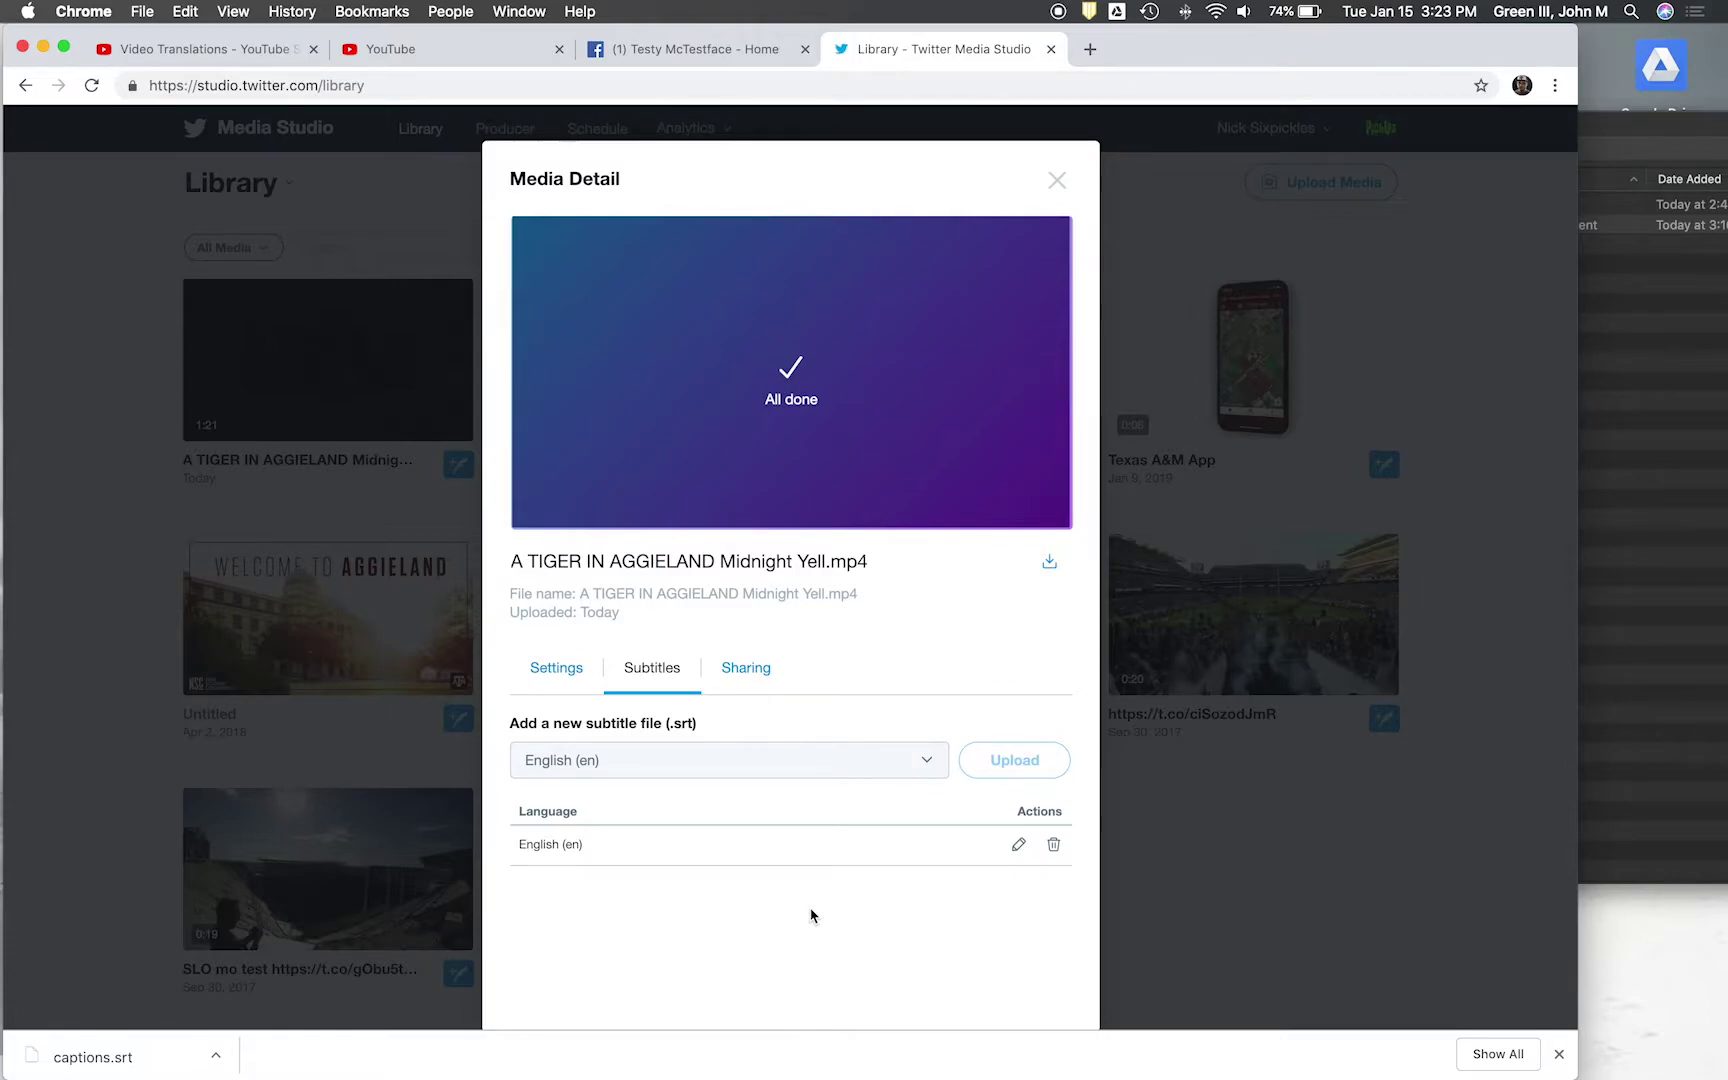
{"action": "scroll", "coordinate": [895, 829], "scroll_direction": "down", "scroll_amount": 3}
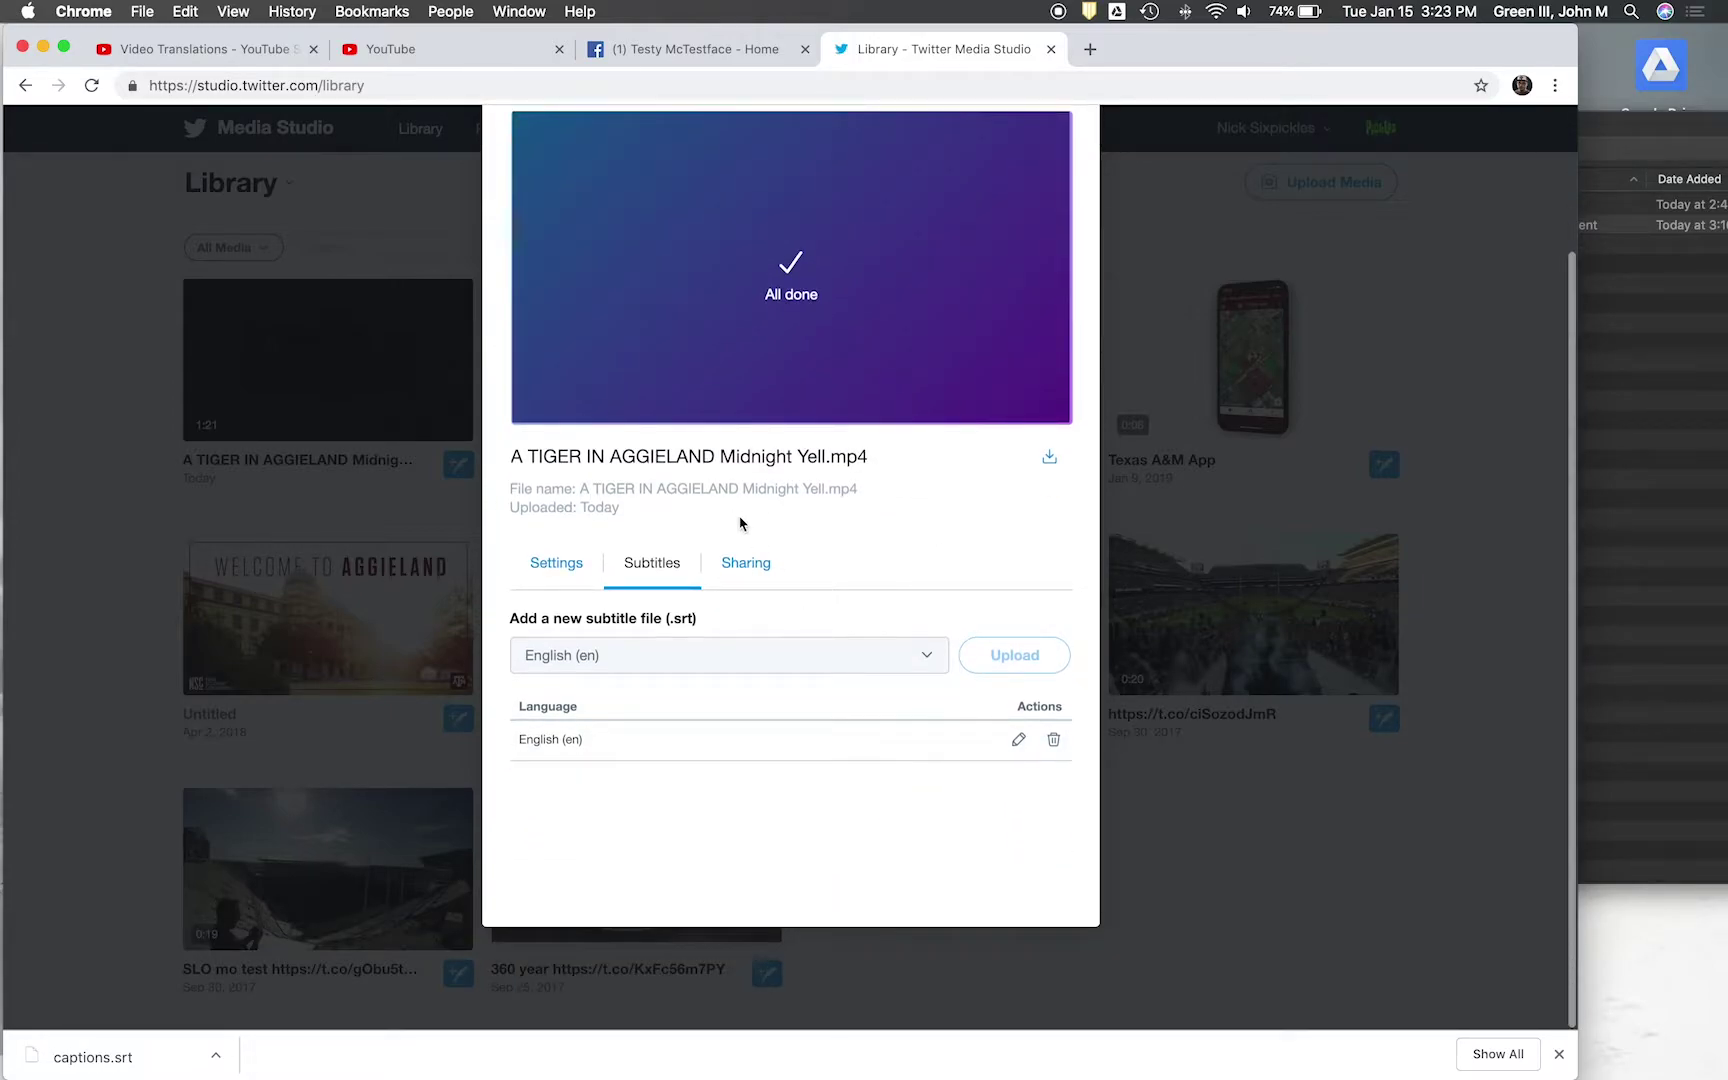
{"action": "left_click", "coordinate": [745, 562]}
{"action": "left_click", "coordinate": [659, 571]}
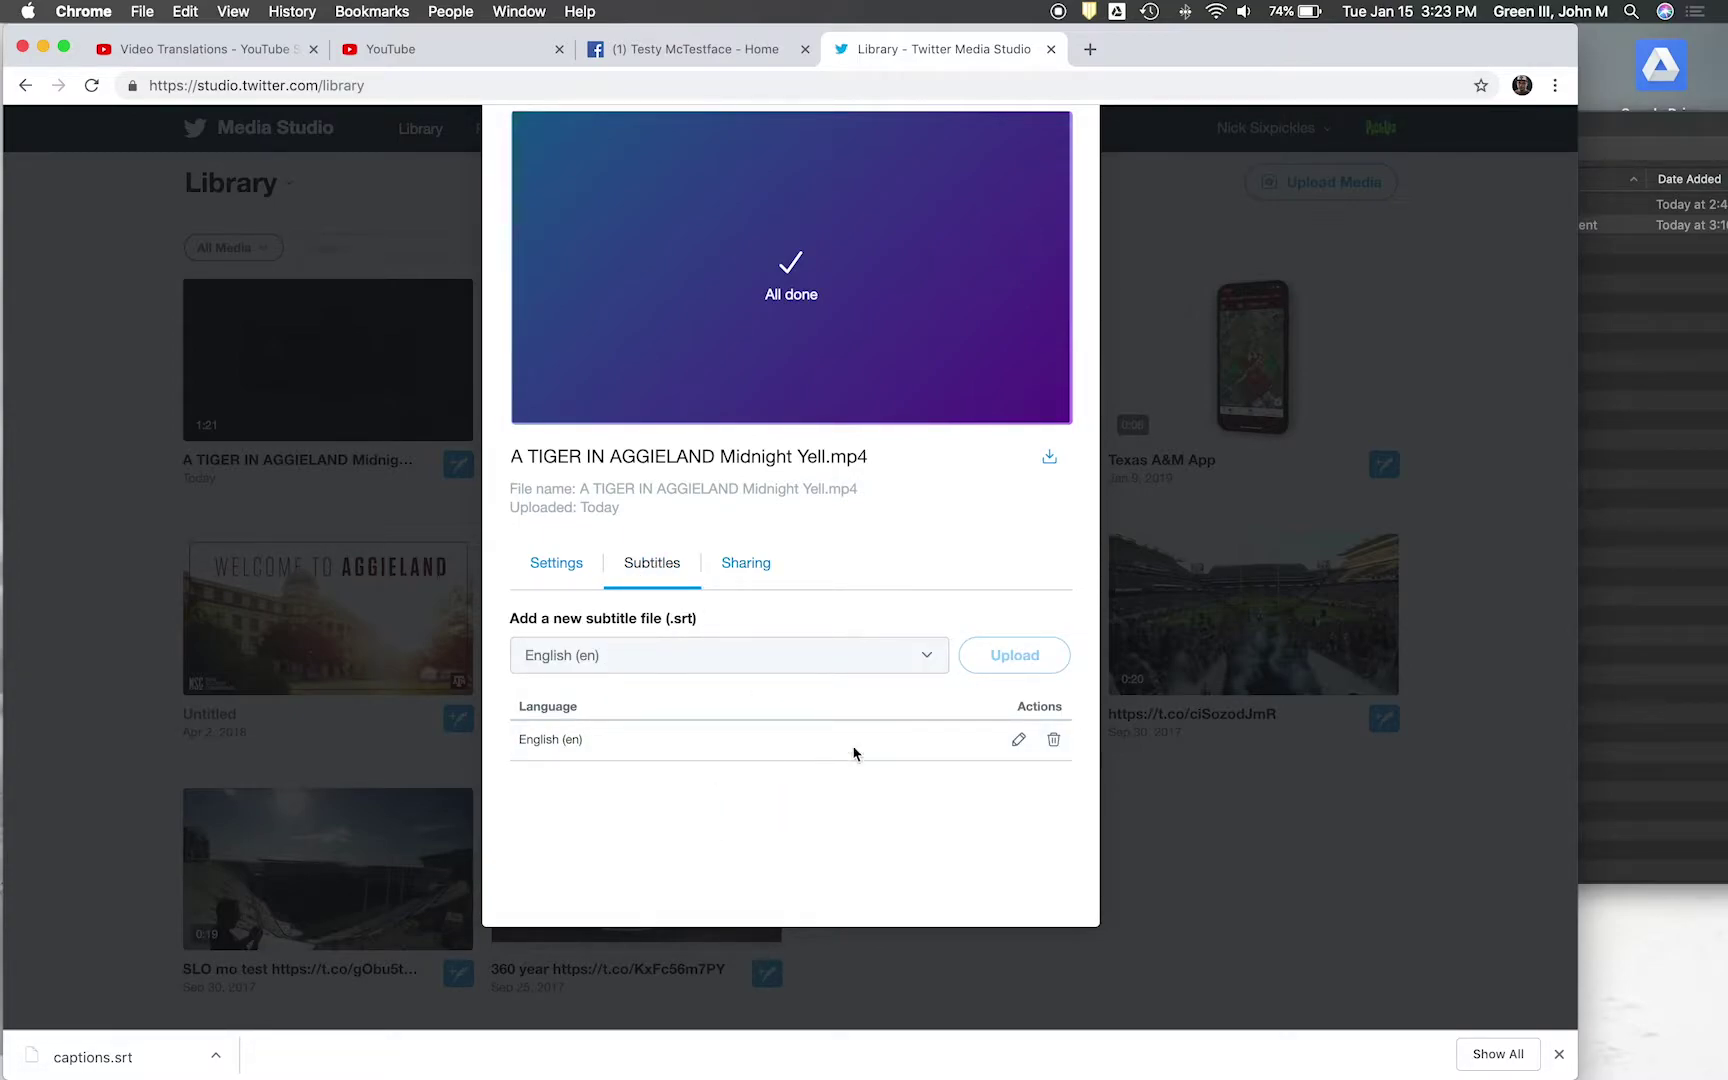
{"action": "scroll", "coordinate": [880, 742], "scroll_direction": "up", "scroll_amount": 4}
{"action": "left_click", "coordinate": [1061, 244]}
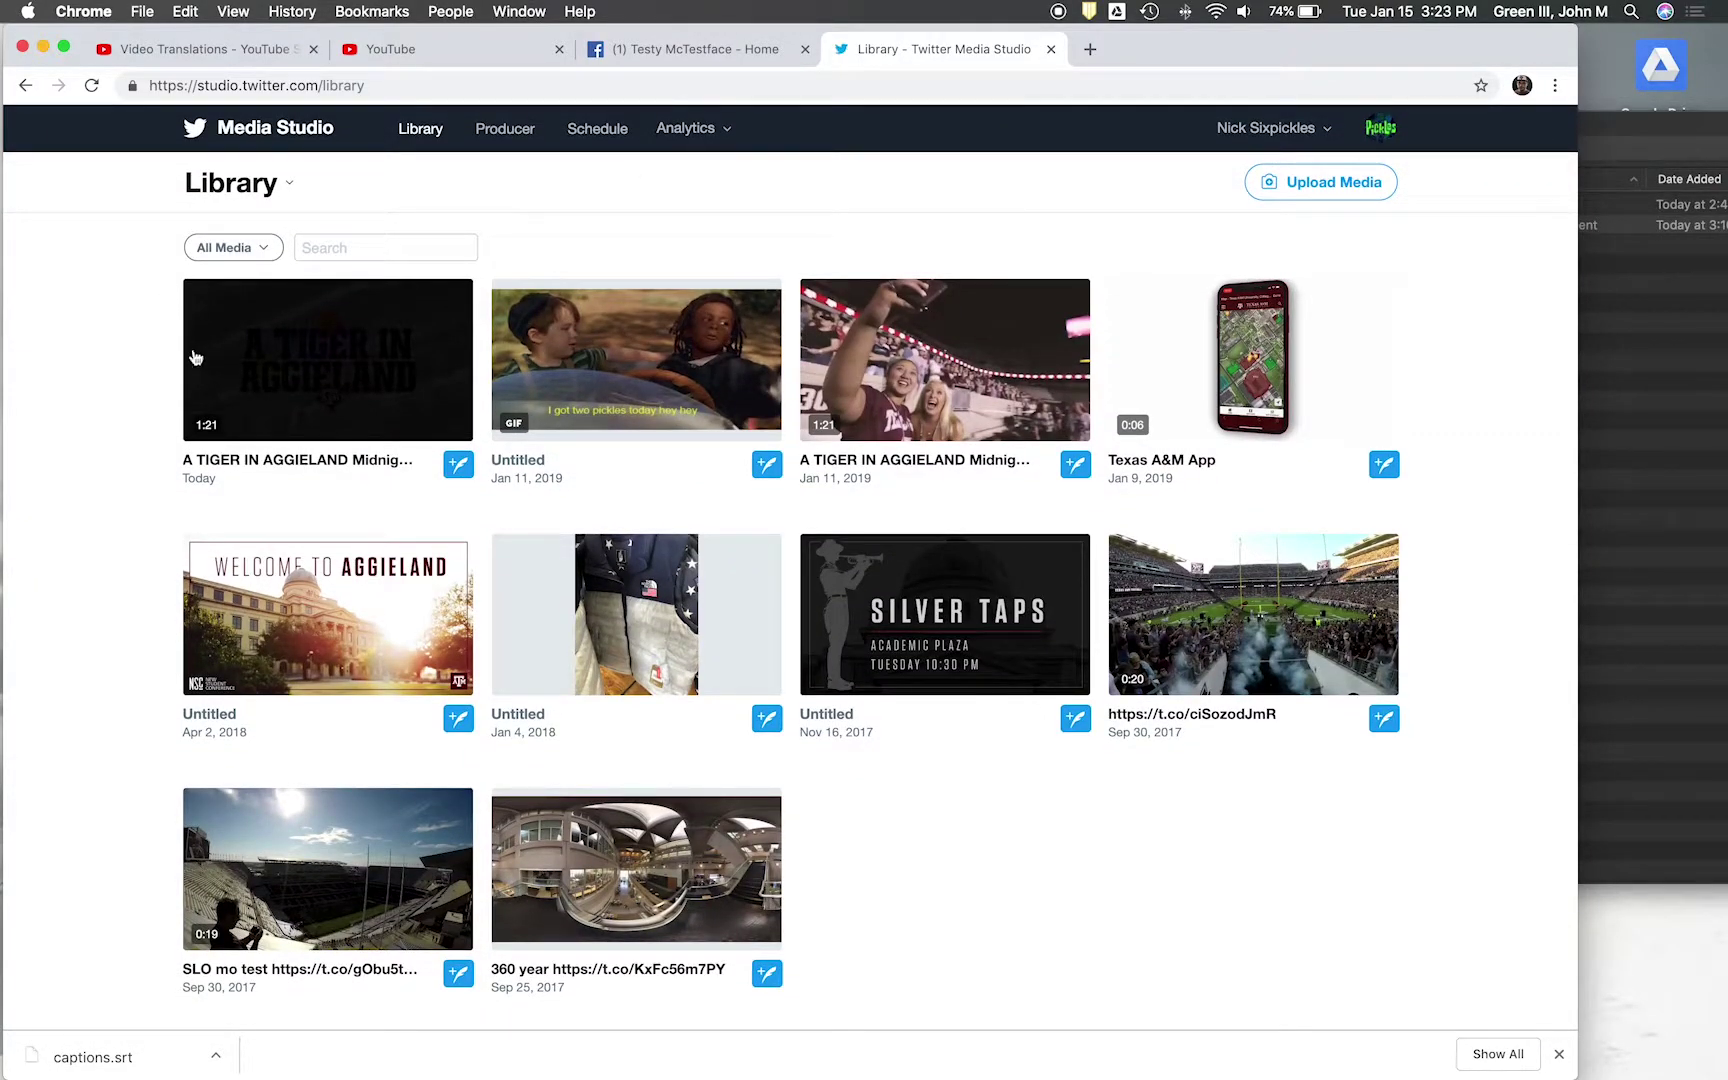
- Reopen the new A TIGER IN AGGIELAND video's details, set its thumbnail to the crowd selfie frame at 0:30, and return to the library
{"action": "left_click", "coordinate": [316, 466]}
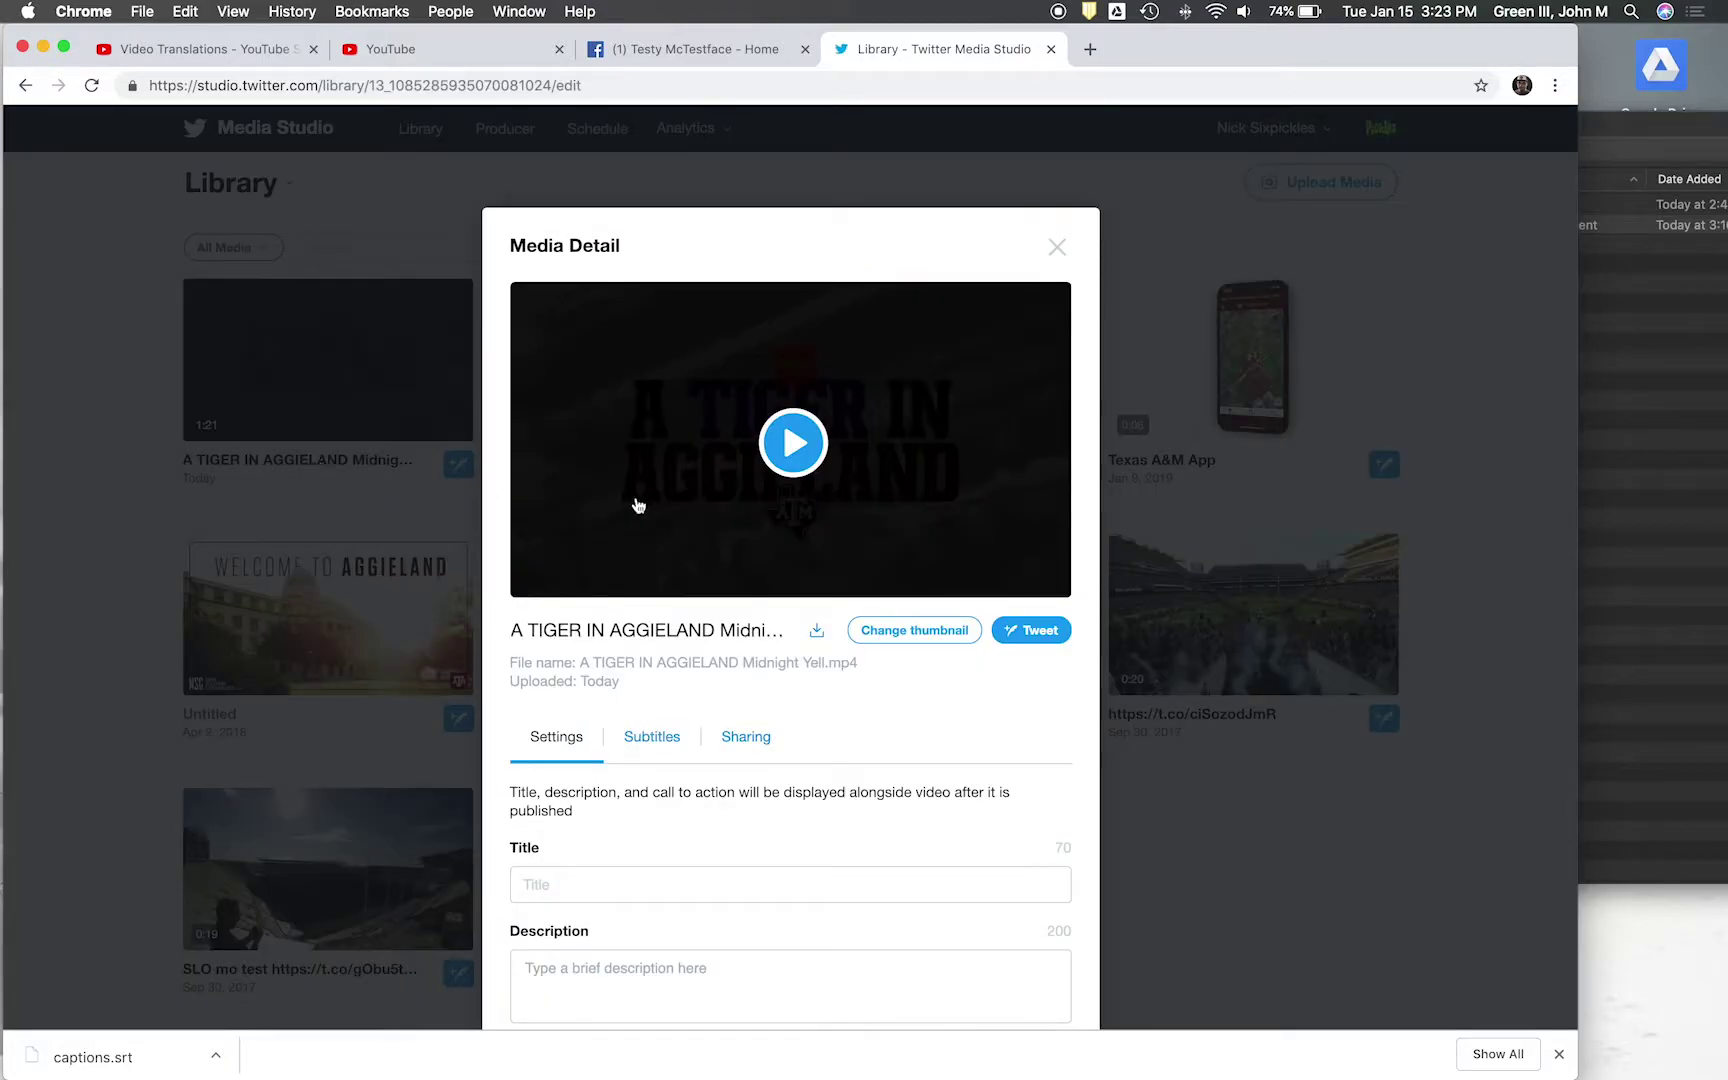
{"action": "scroll", "coordinate": [927, 718], "scroll_direction": "down", "scroll_amount": 2}
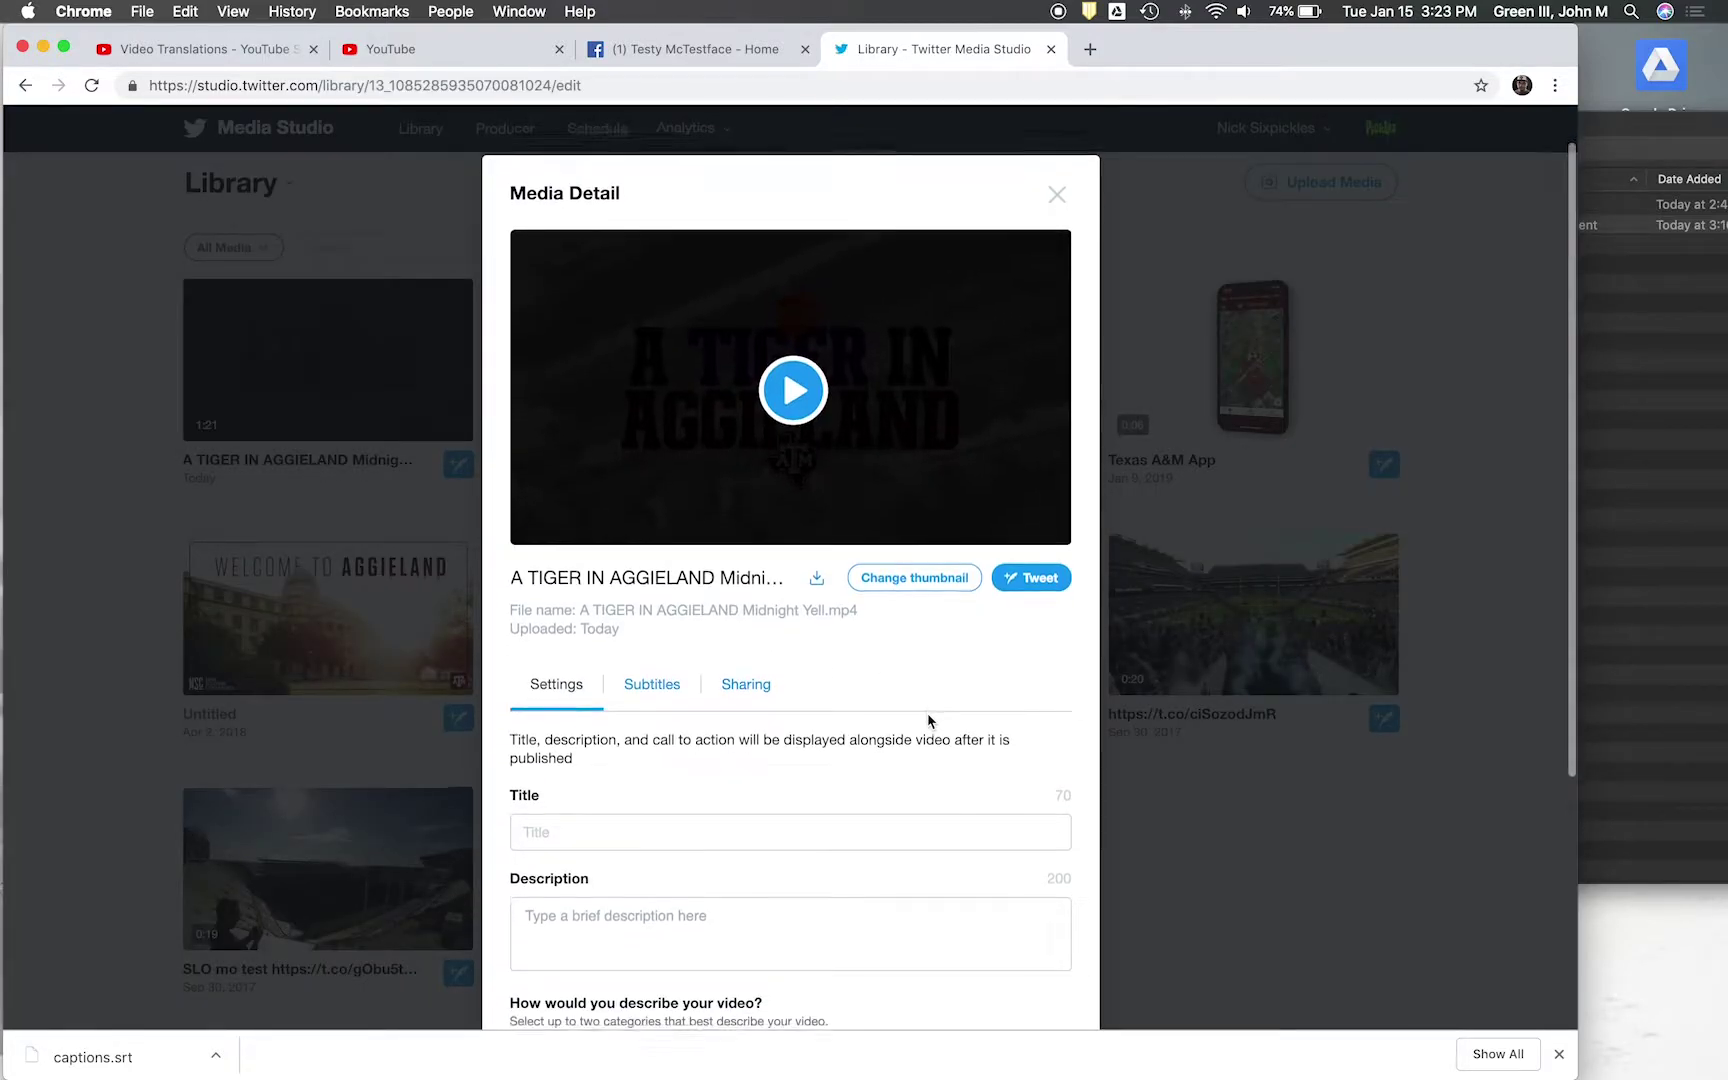
{"action": "scroll", "coordinate": [928, 718], "scroll_direction": "down", "scroll_amount": 4}
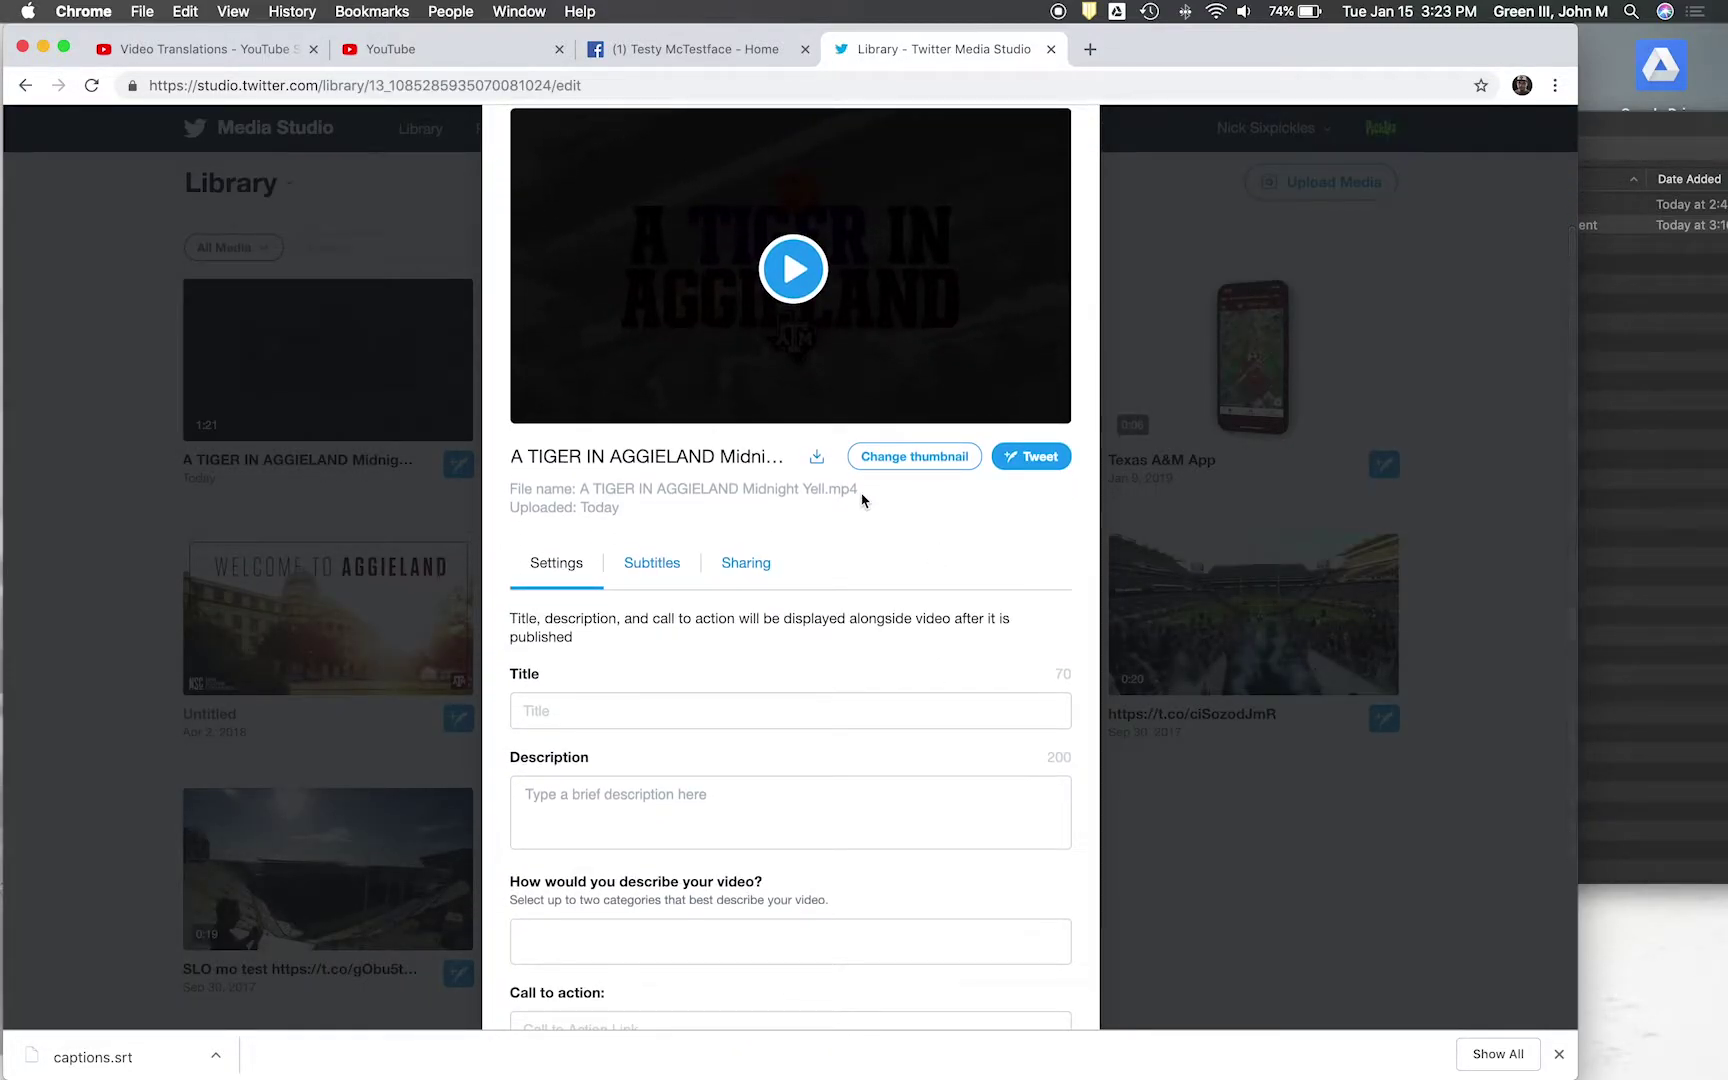
{"action": "scroll", "coordinate": [861, 499], "scroll_direction": "down", "scroll_amount": 2}
{"action": "scroll", "coordinate": [930, 470], "scroll_direction": "up", "scroll_amount": 4}
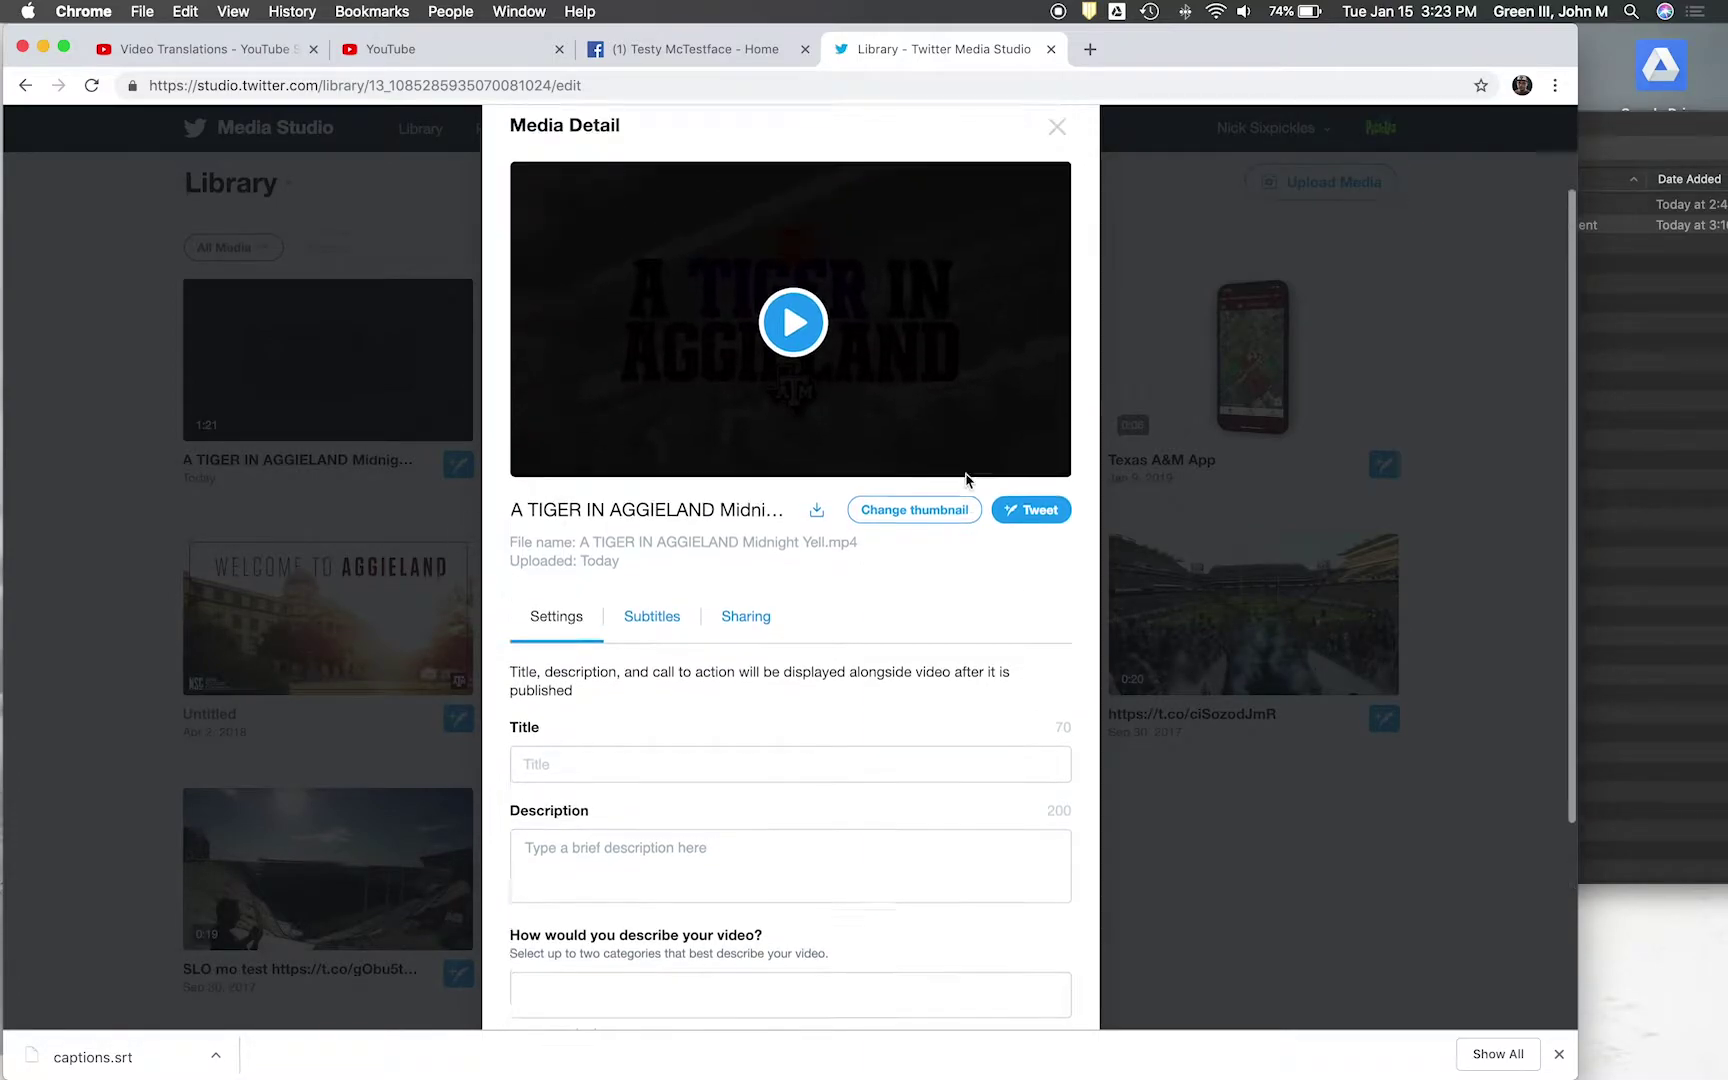
{"action": "scroll", "coordinate": [966, 480], "scroll_direction": "up", "scroll_amount": 1}
{"action": "left_click", "coordinate": [914, 552]}
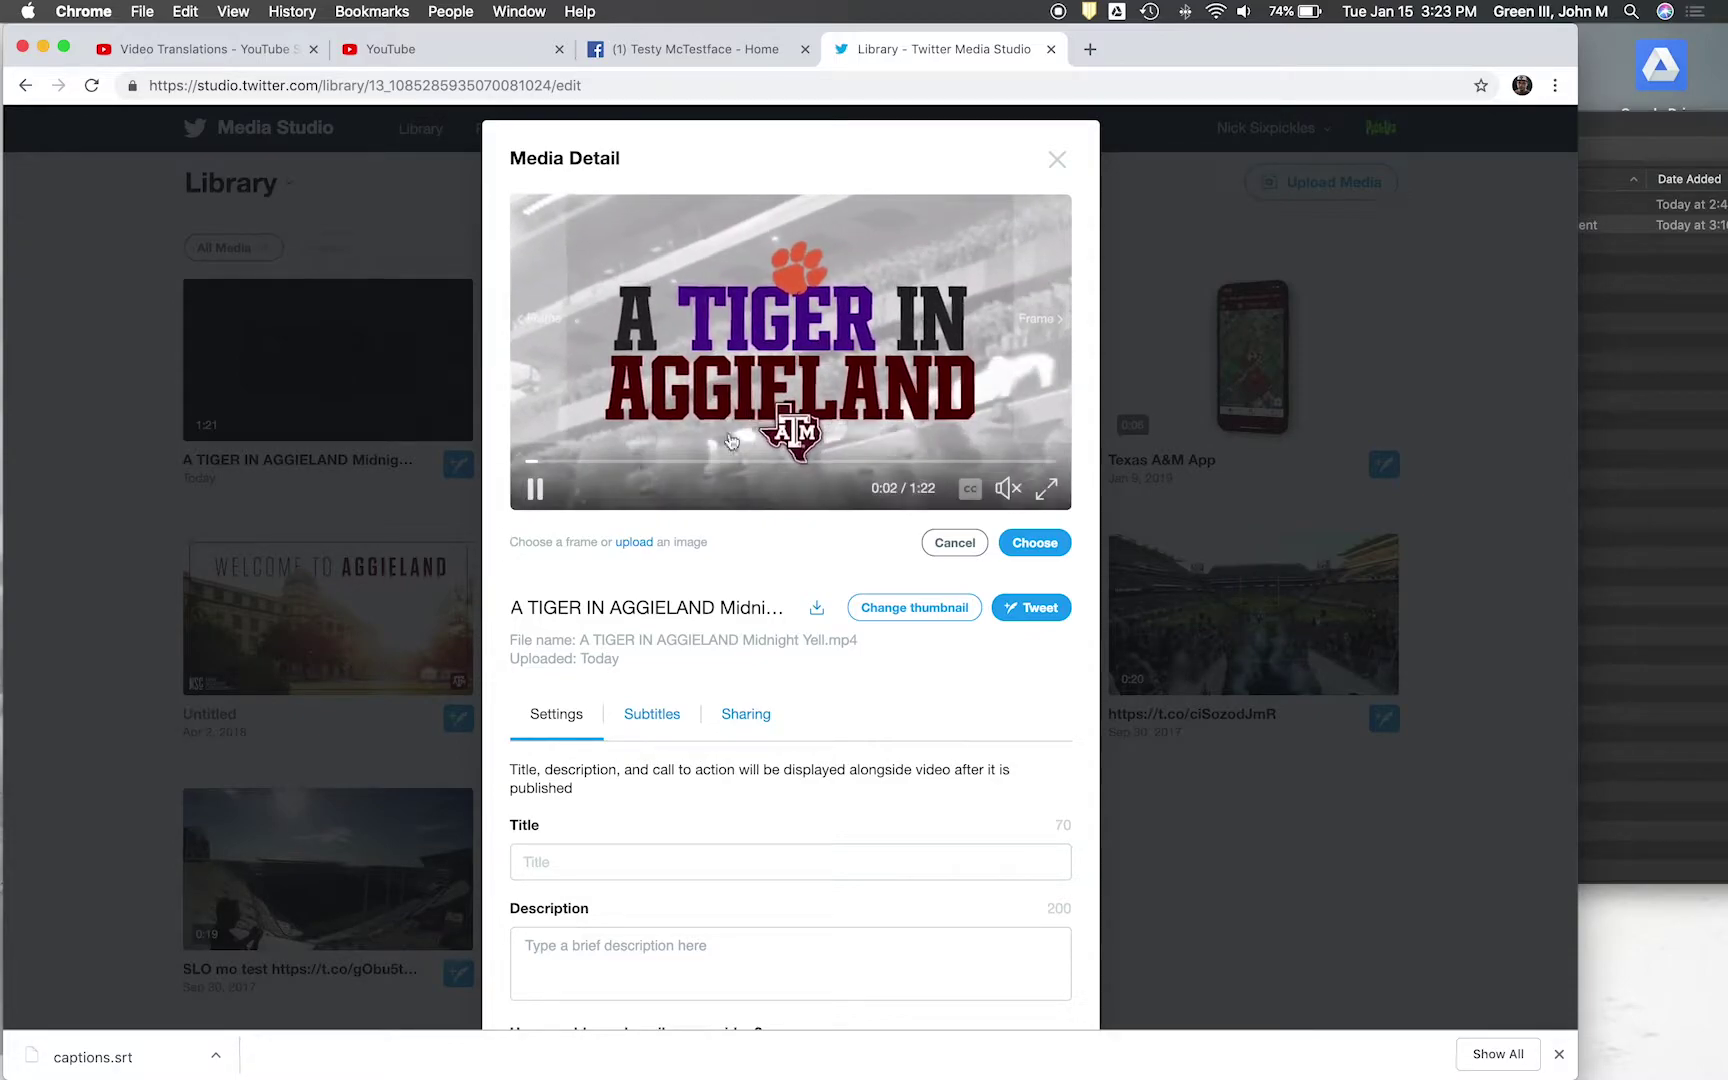
{"action": "left_click_drag", "start_coordinate": [540, 461], "coordinate": [716, 462]}
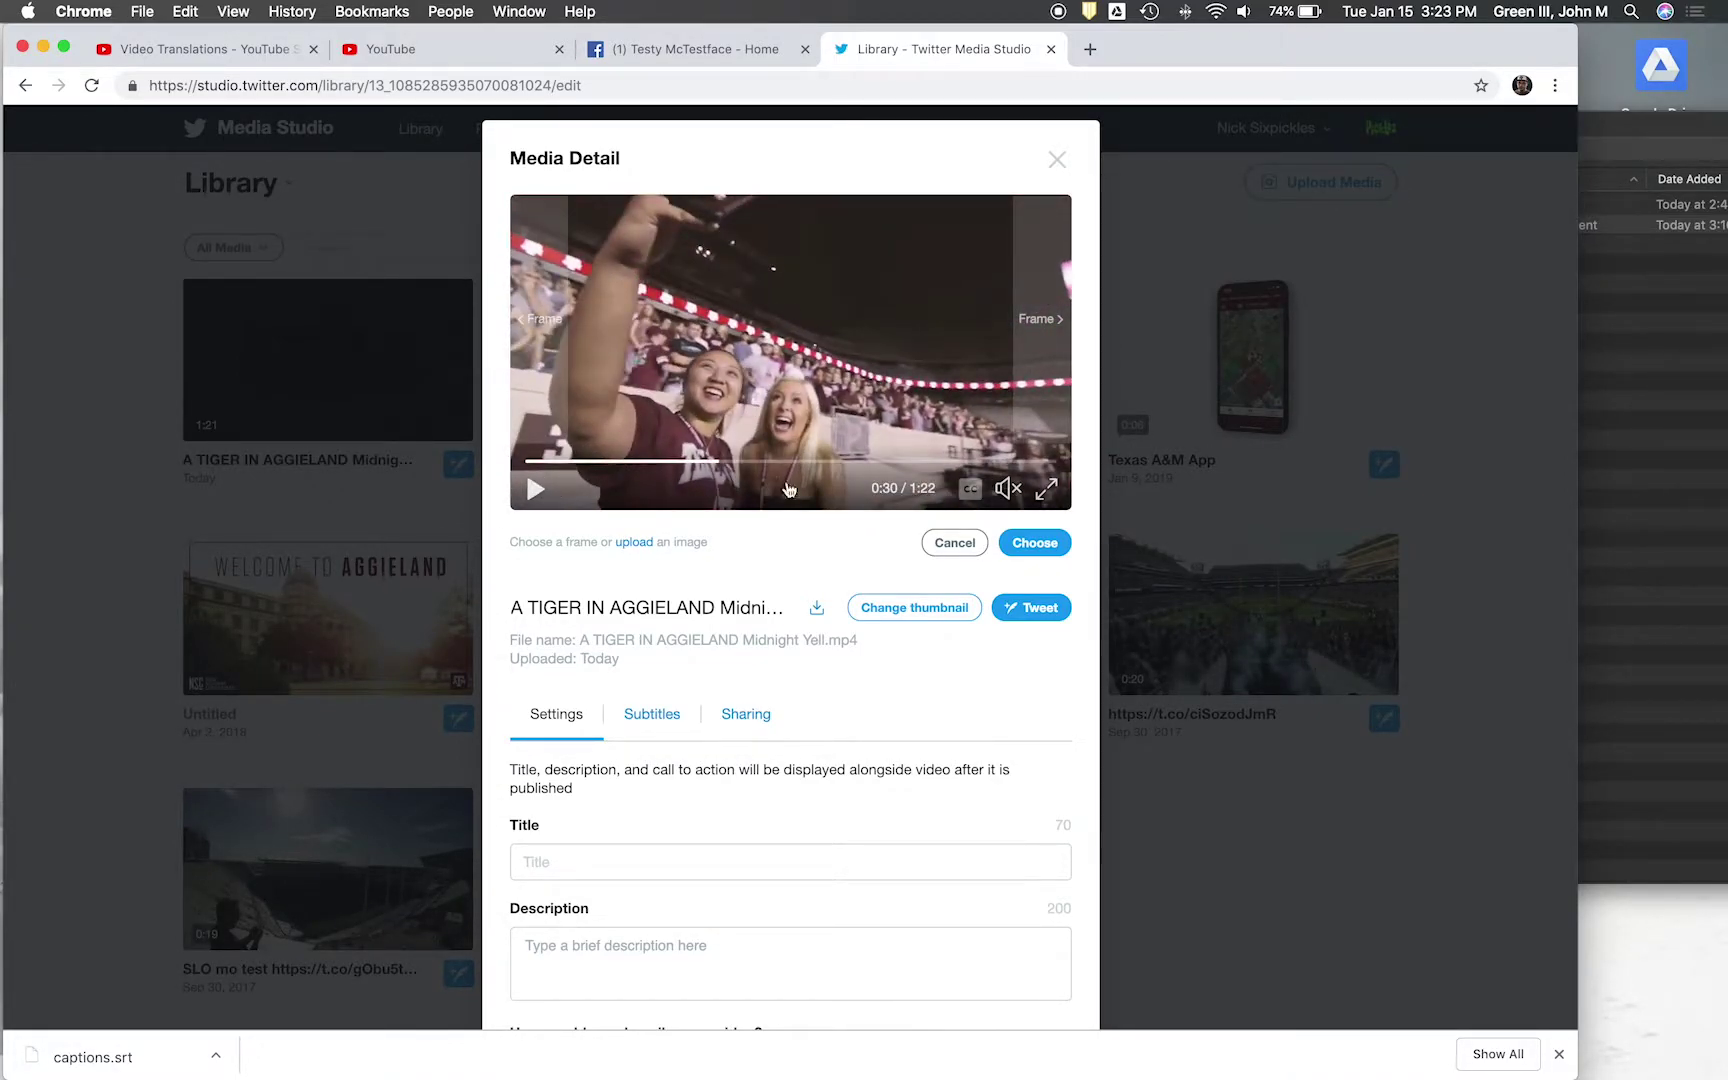
{"action": "left_click", "coordinate": [1036, 545]}
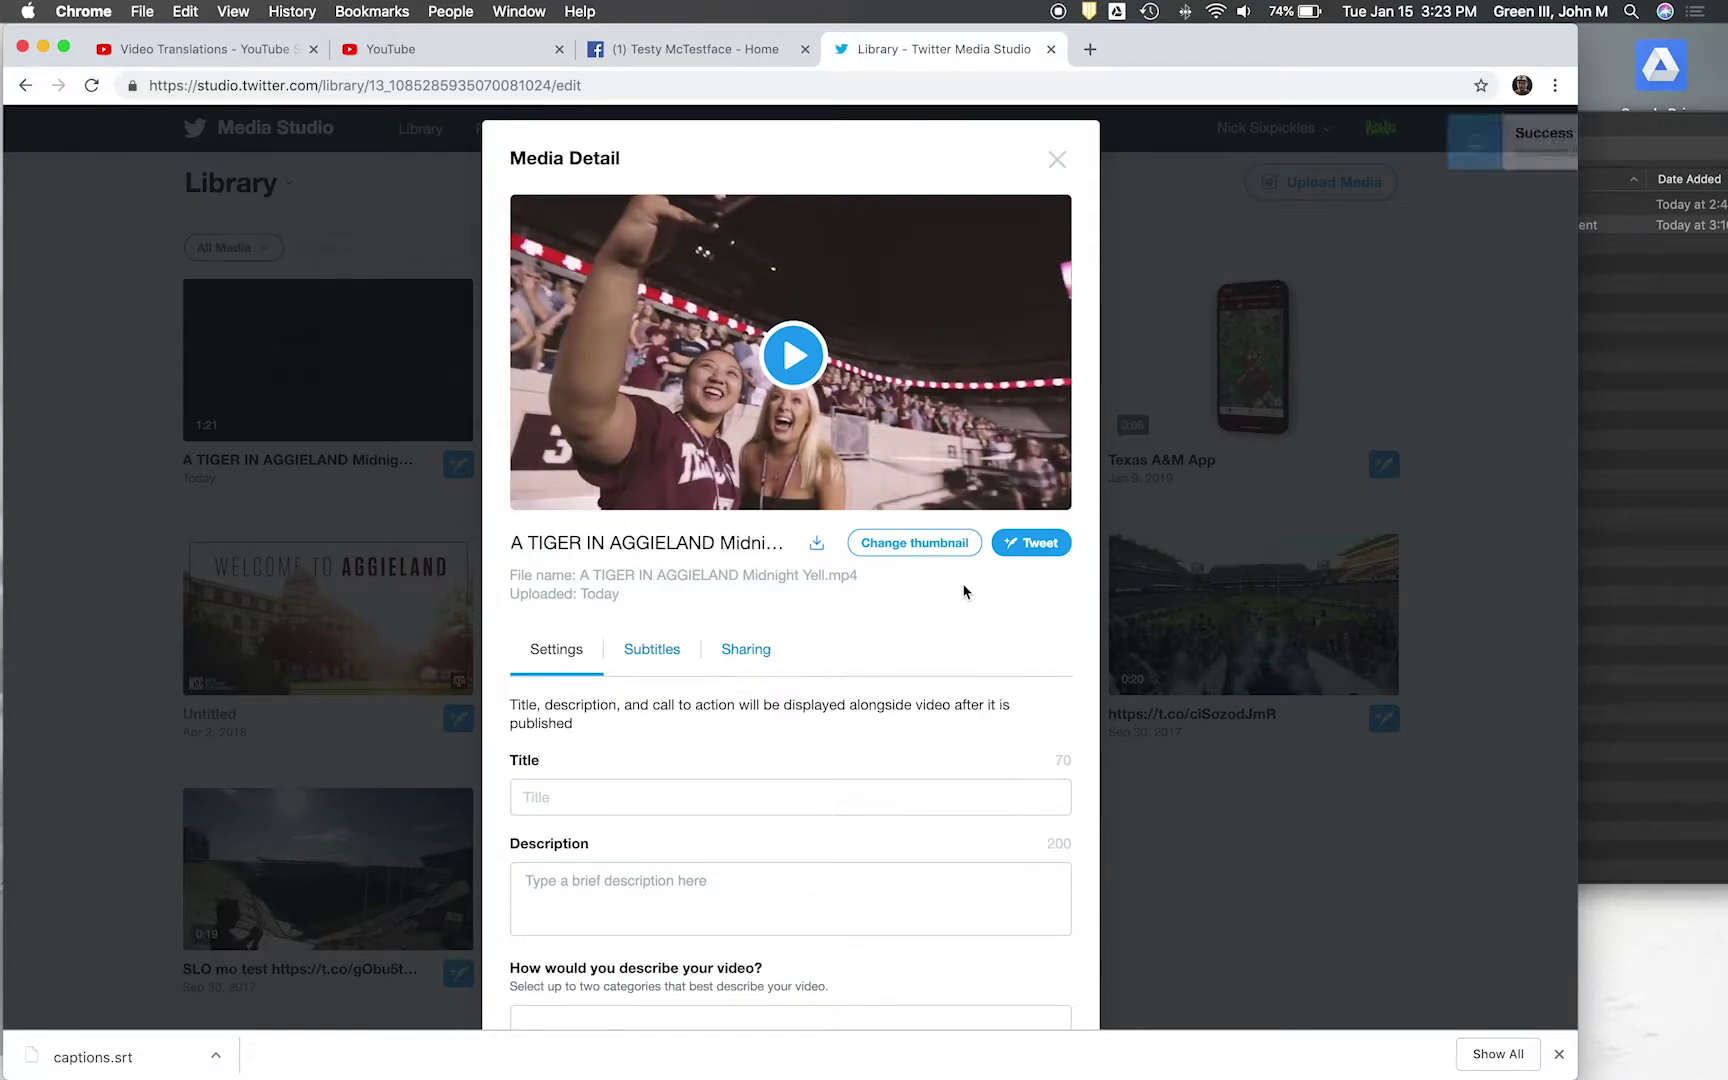
{"action": "left_click", "coordinate": [1057, 160]}
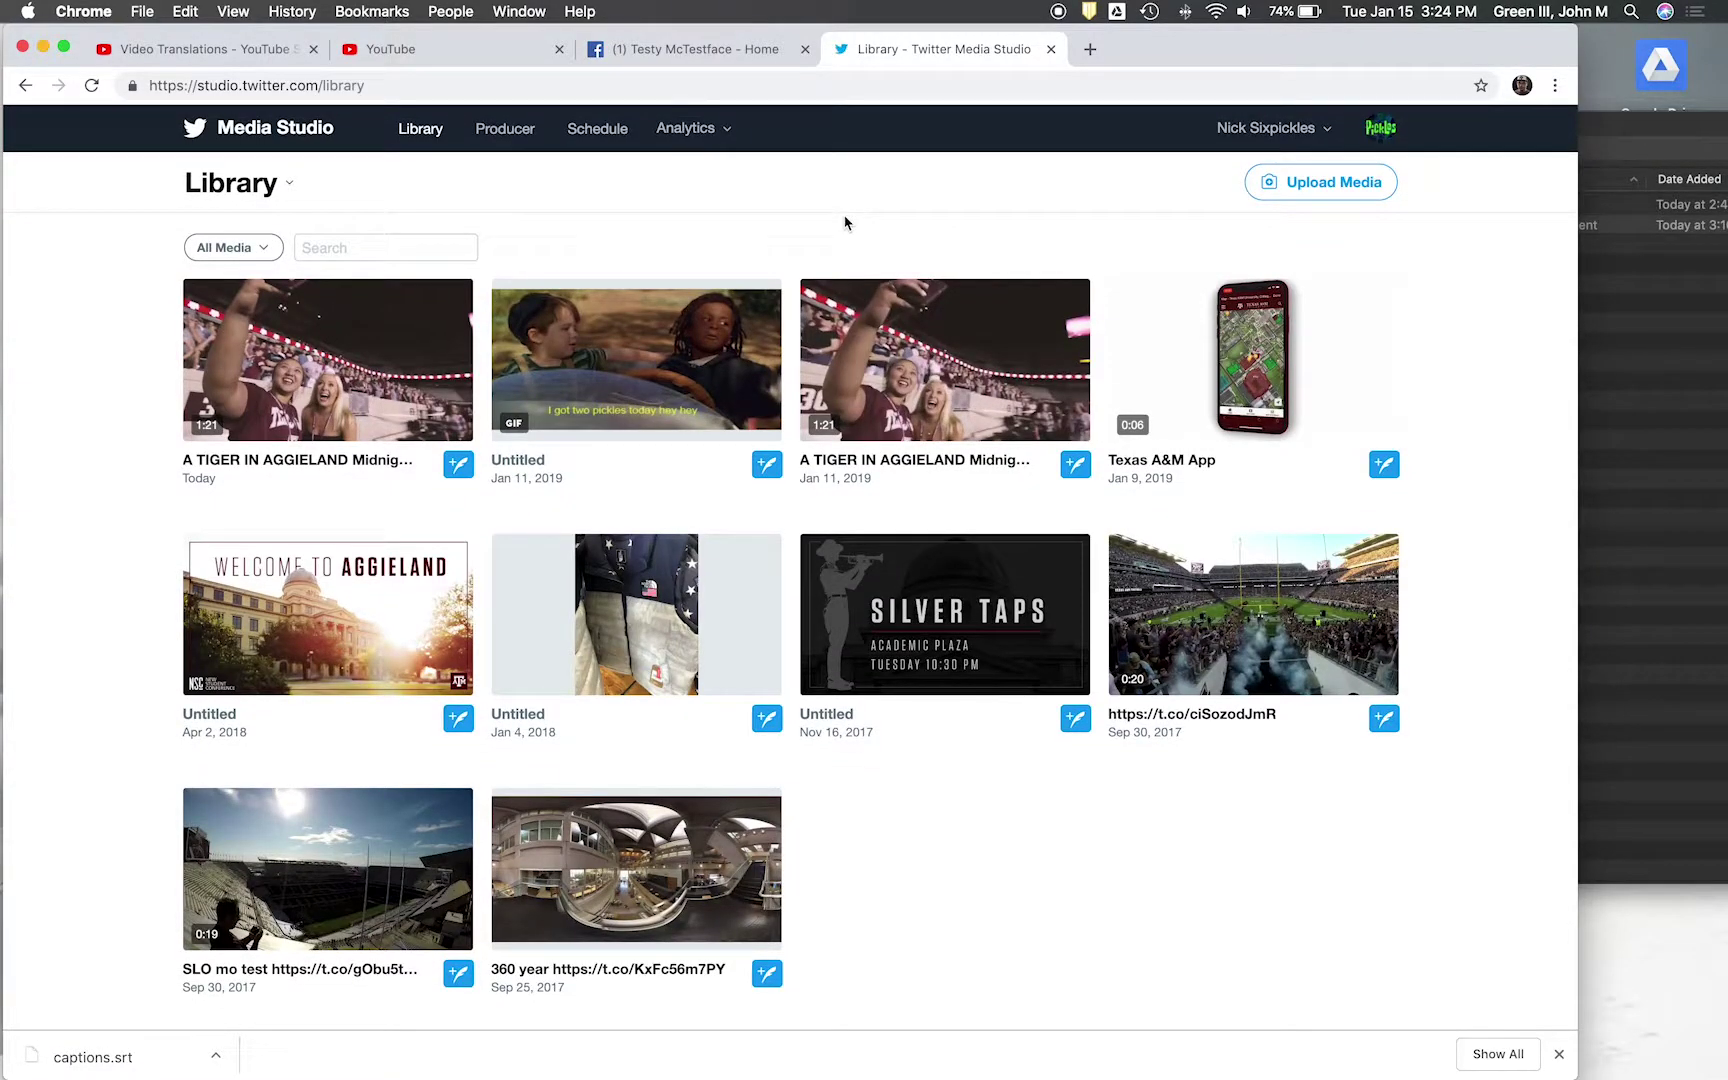
- Review the open YouTube Studio, YouTube subtitle editor and Facebook pages, and return to the Twitter Media Studio library
{"action": "left_click", "coordinate": [155, 60]}
{"action": "left_click", "coordinate": [430, 62]}
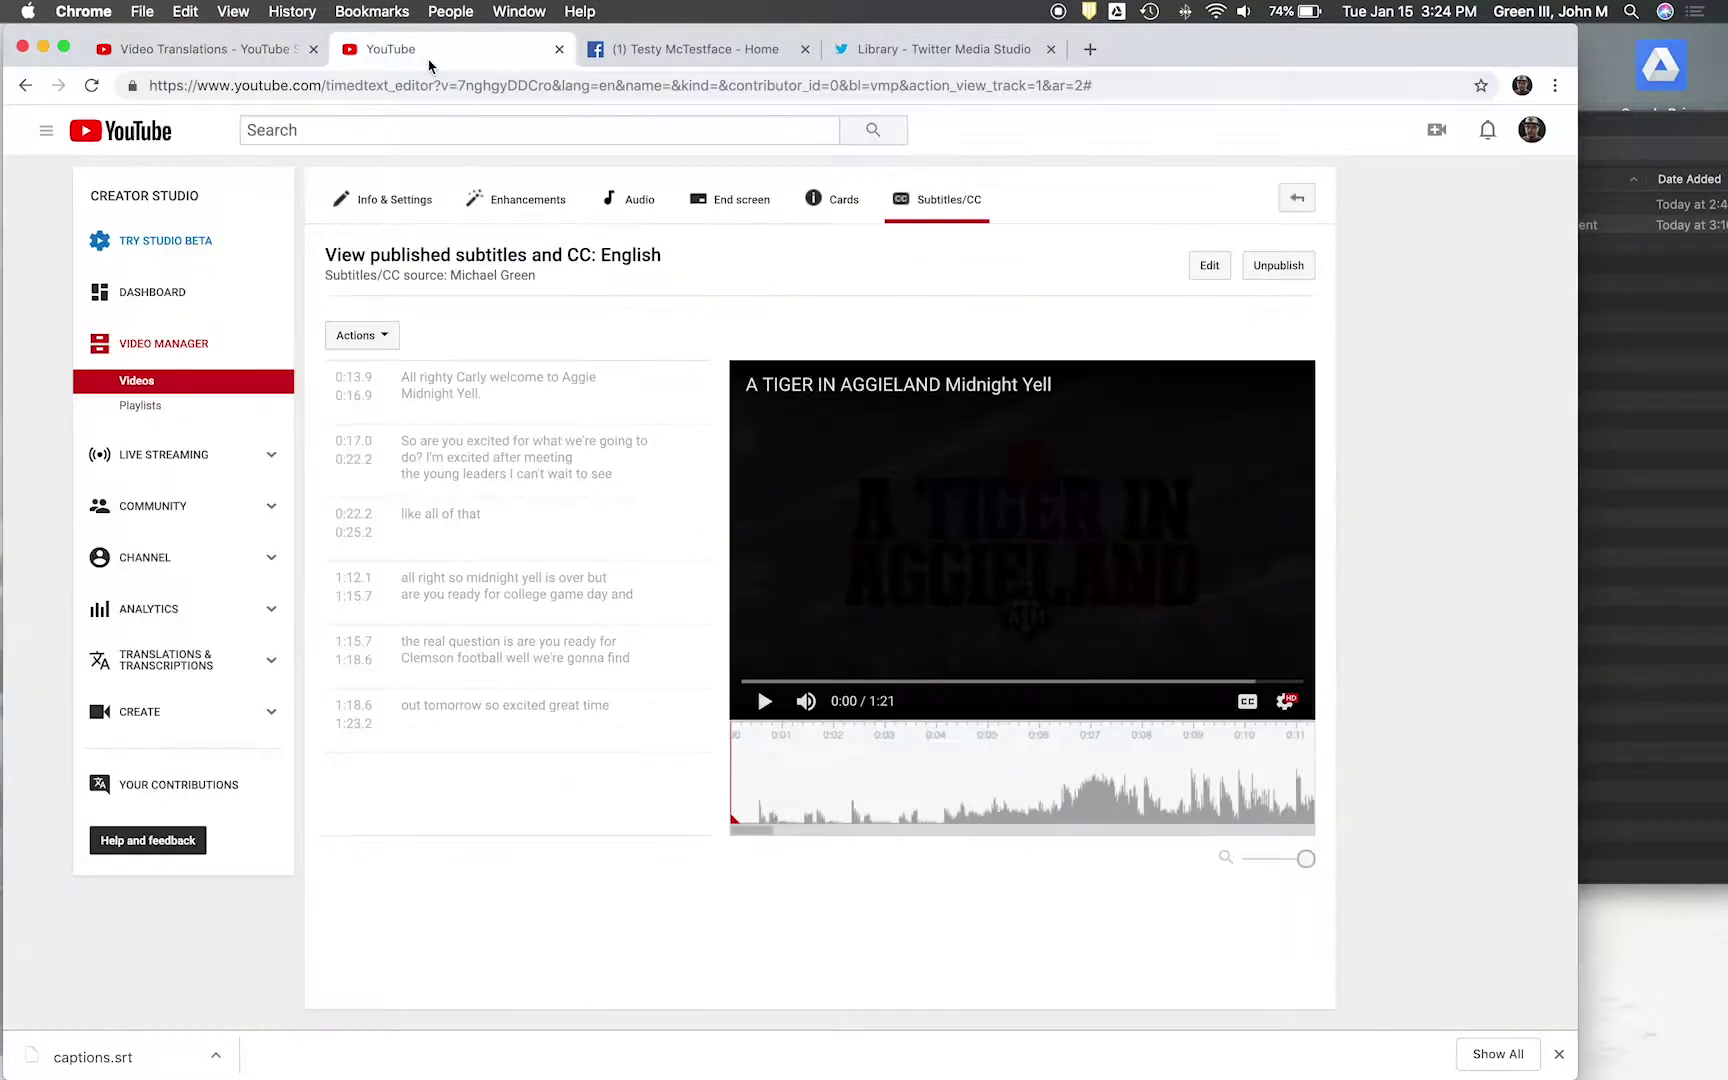
{"action": "left_click", "coordinate": [207, 62]}
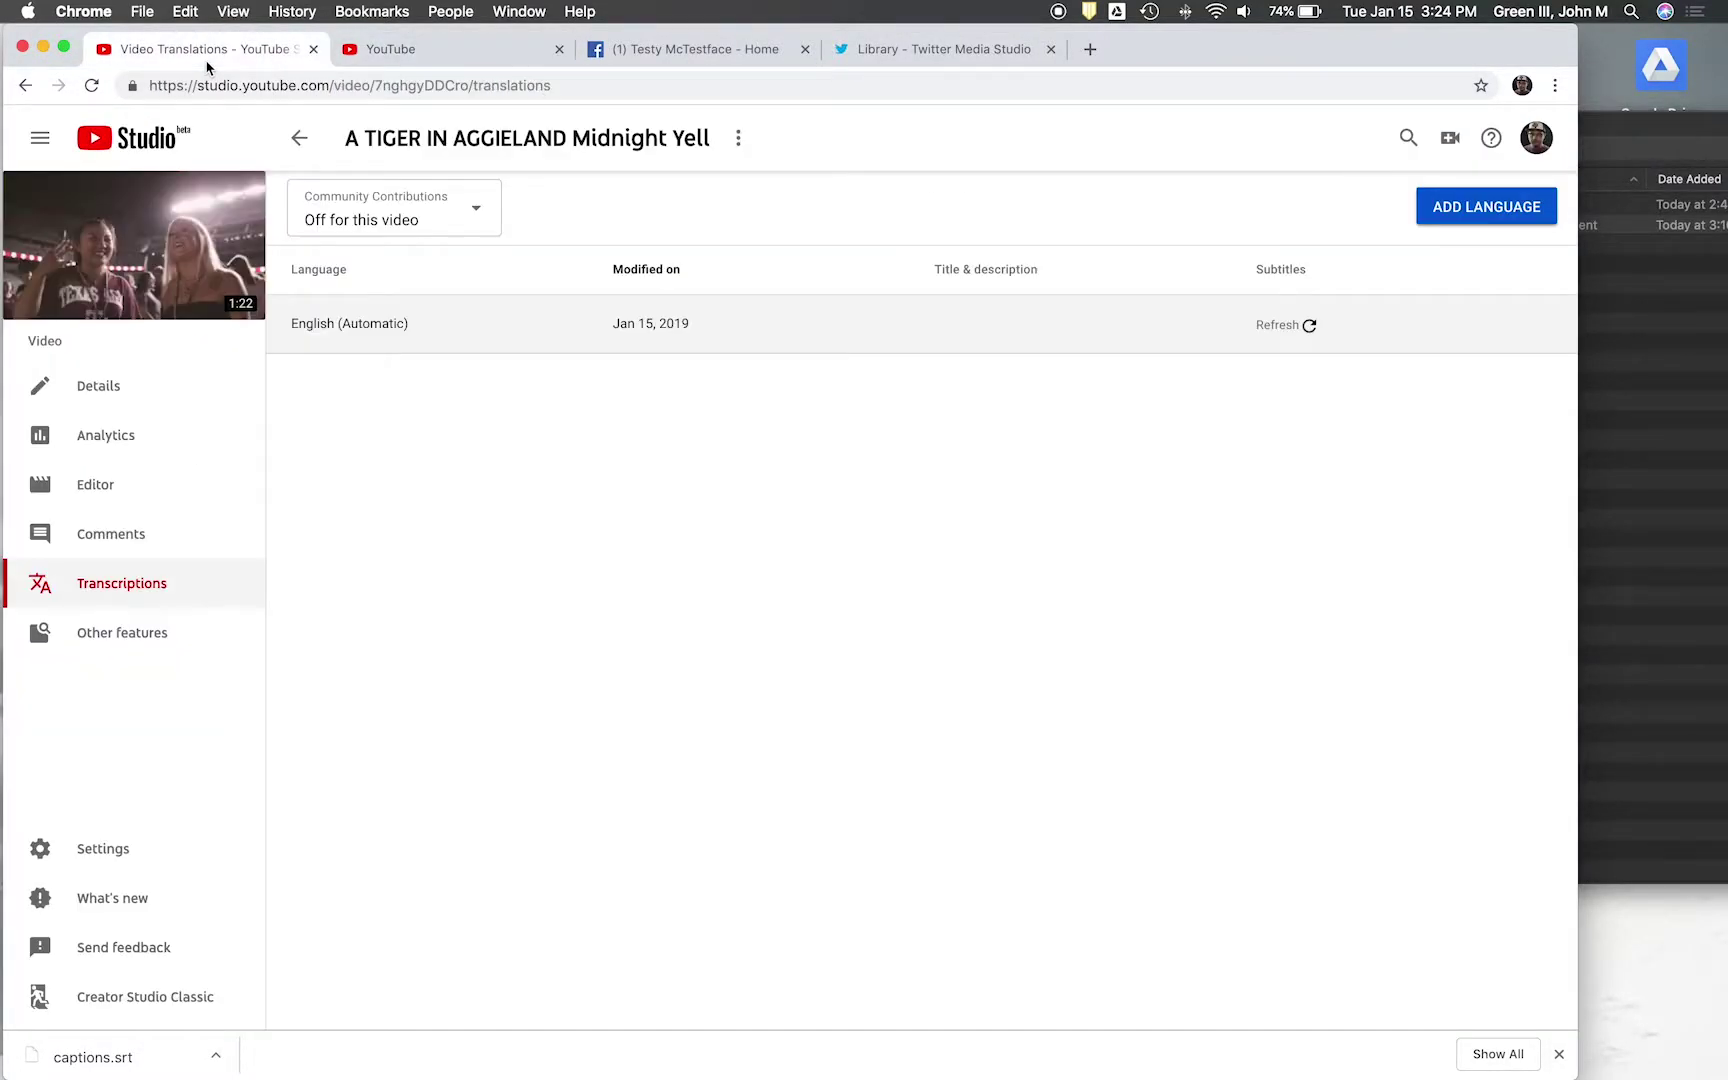
{"action": "left_click", "coordinate": [430, 56]}
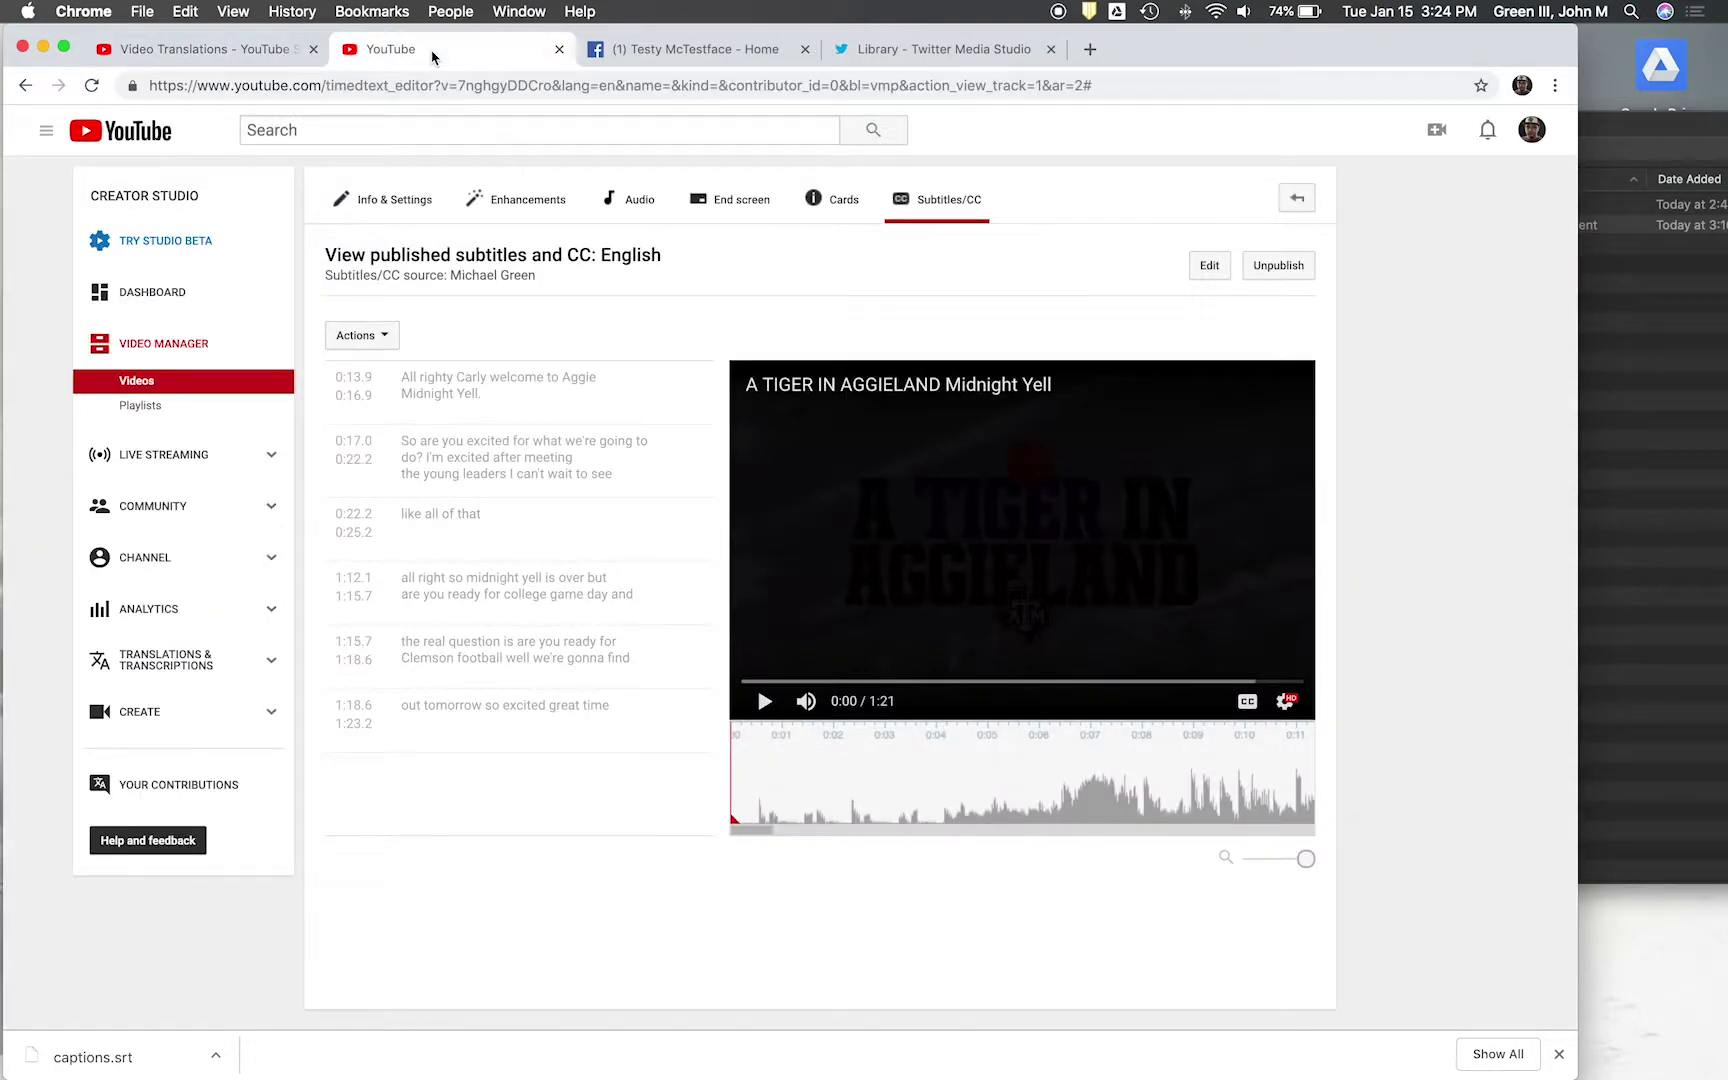
{"action": "left_click", "coordinate": [710, 56]}
{"action": "left_click", "coordinate": [981, 55]}
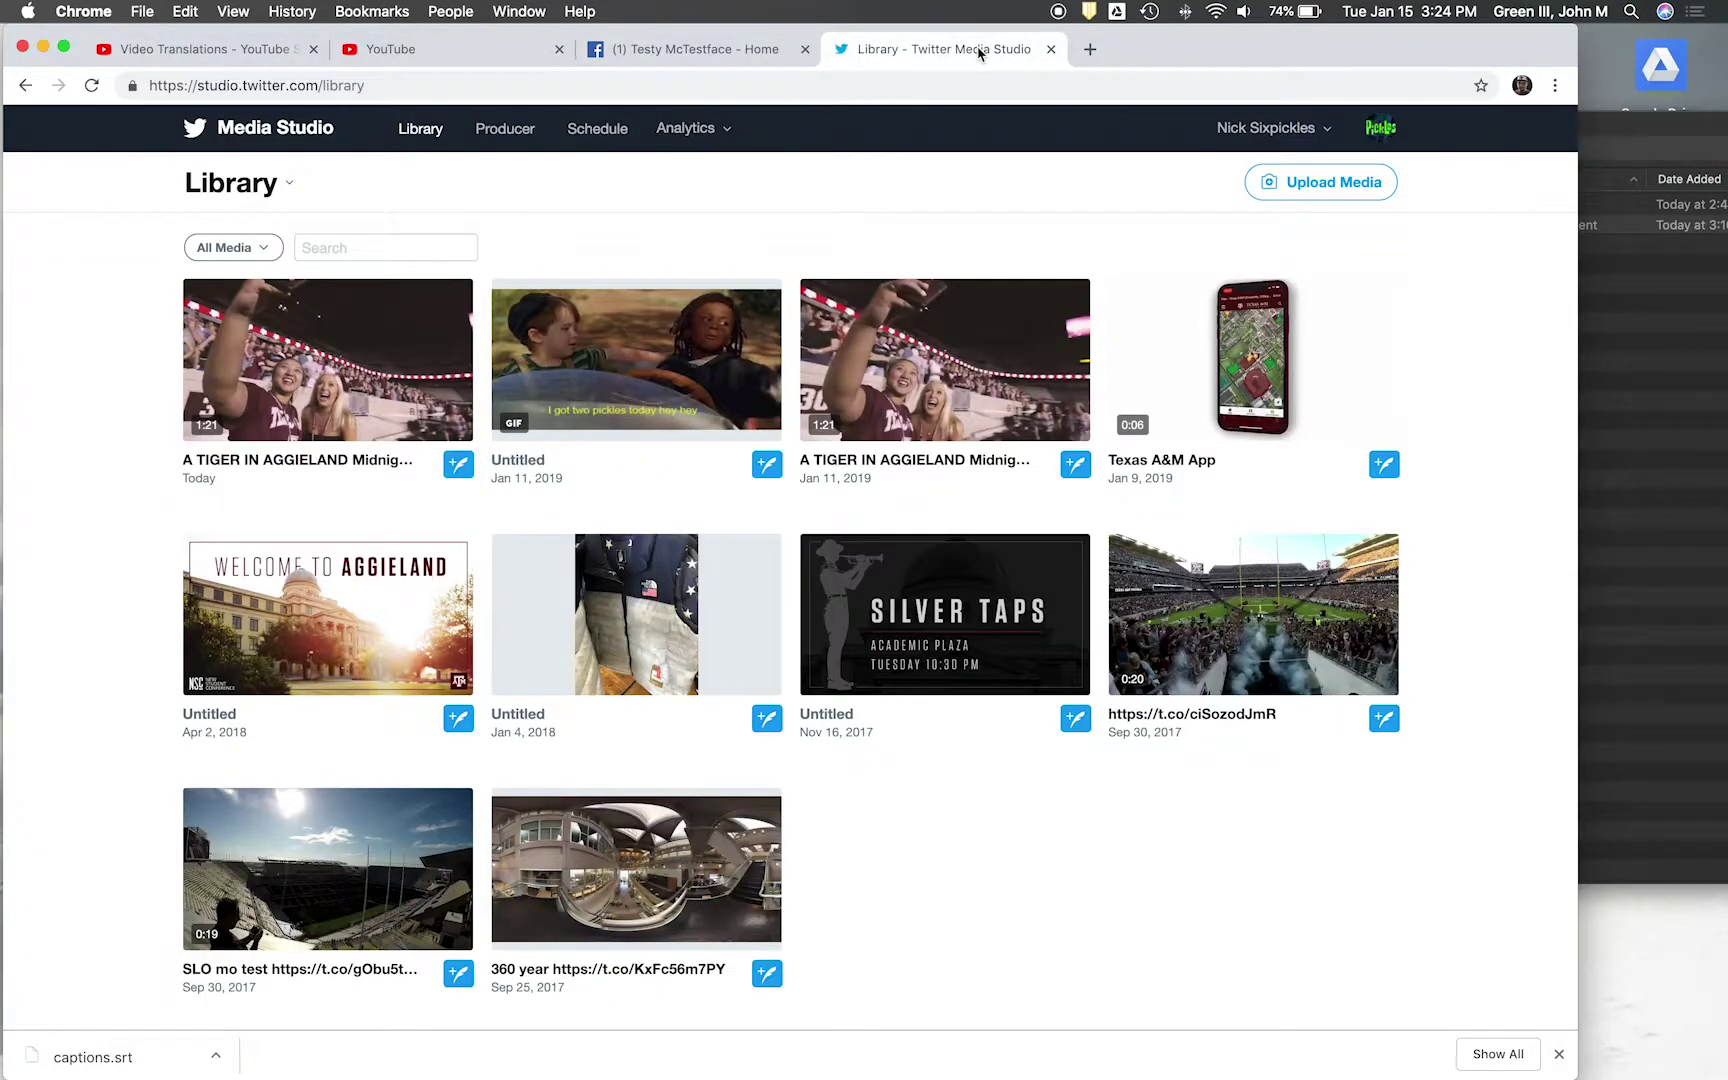